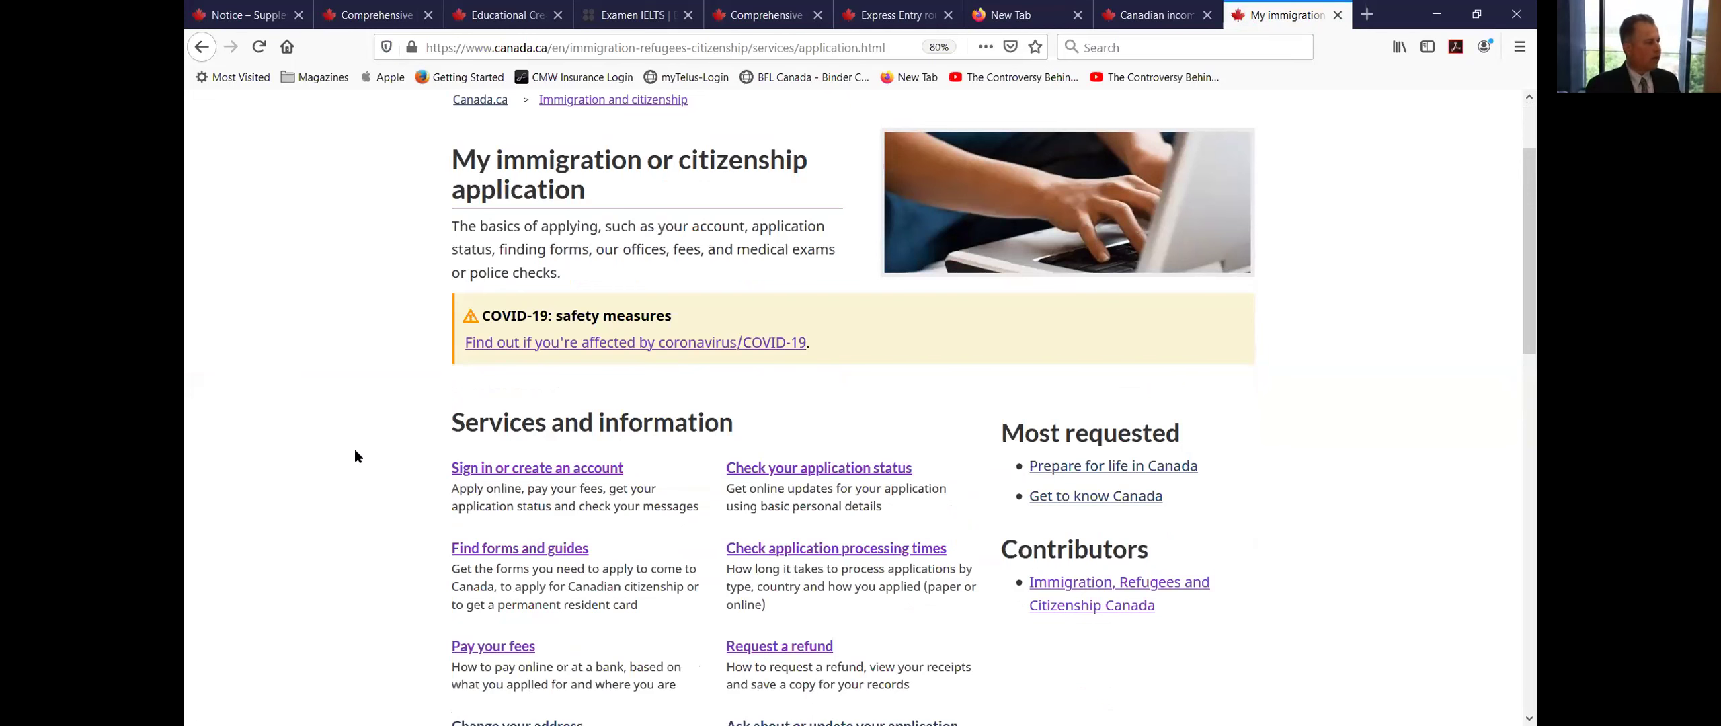
Step: Go to the sign-in page and choose Sign in with GCKey
left_click(522, 466)
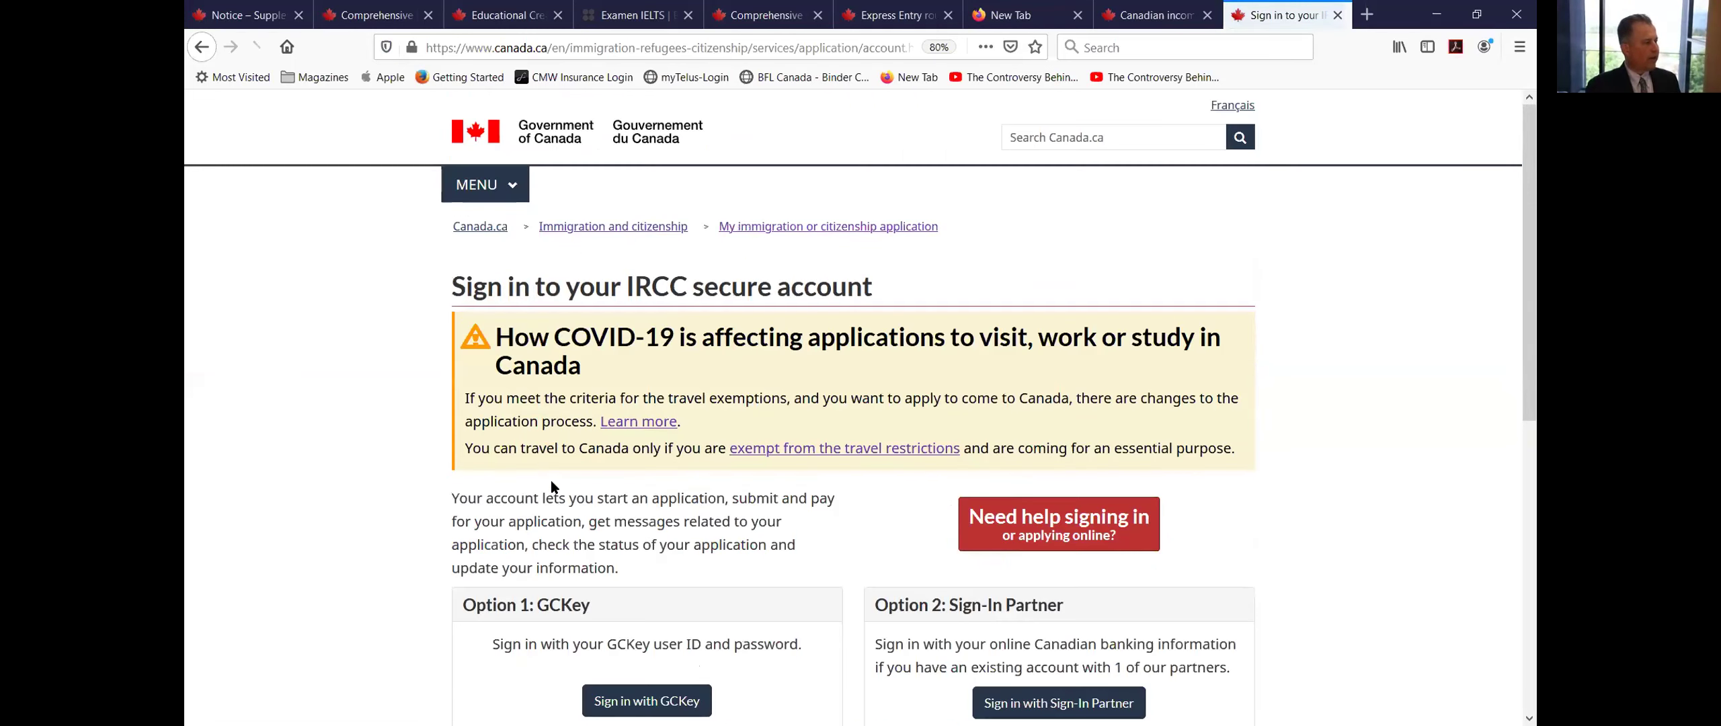
scroll(555, 488, "down", 2)
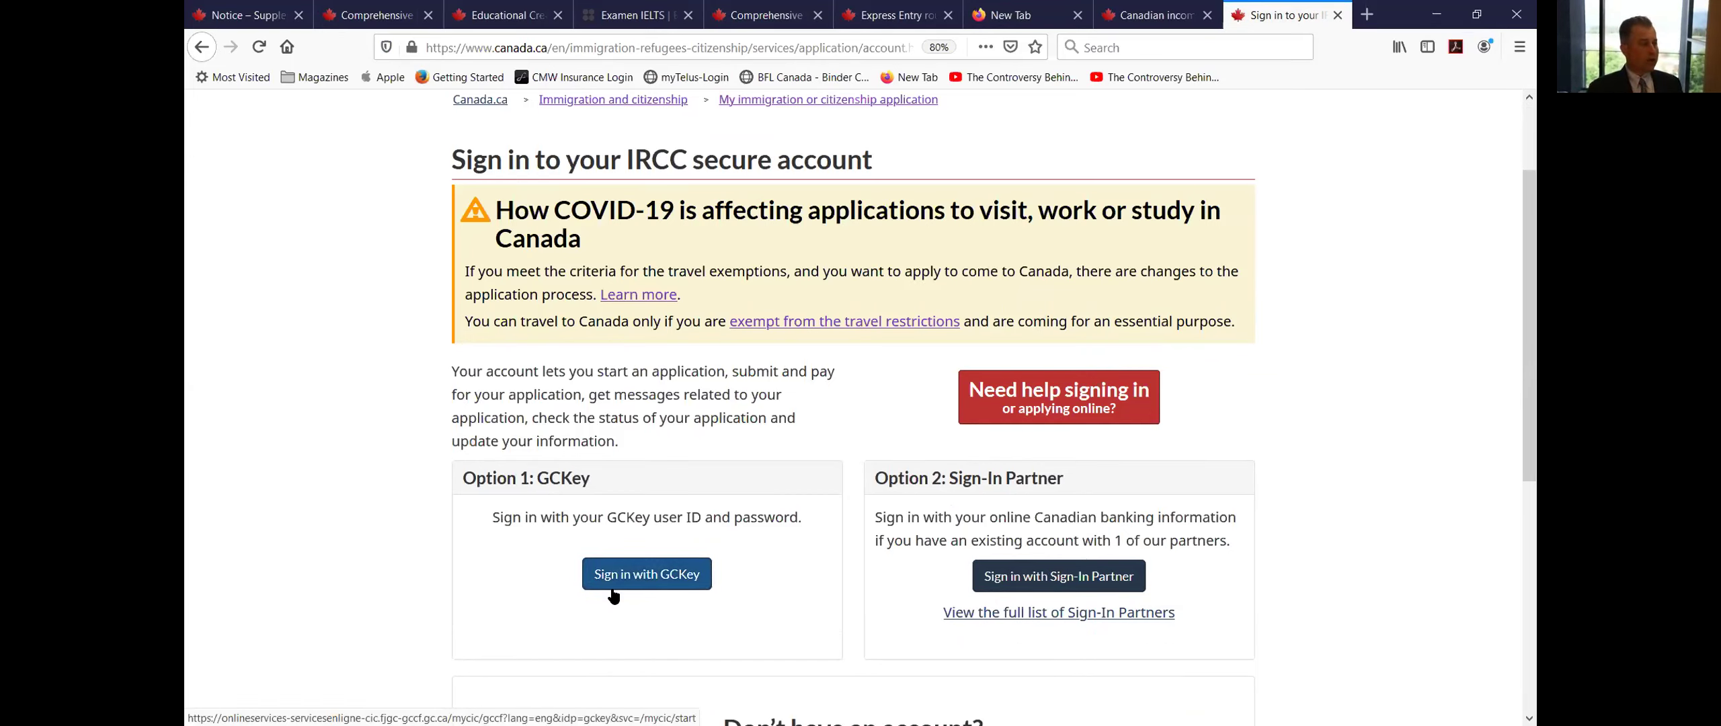
left_click(640, 566)
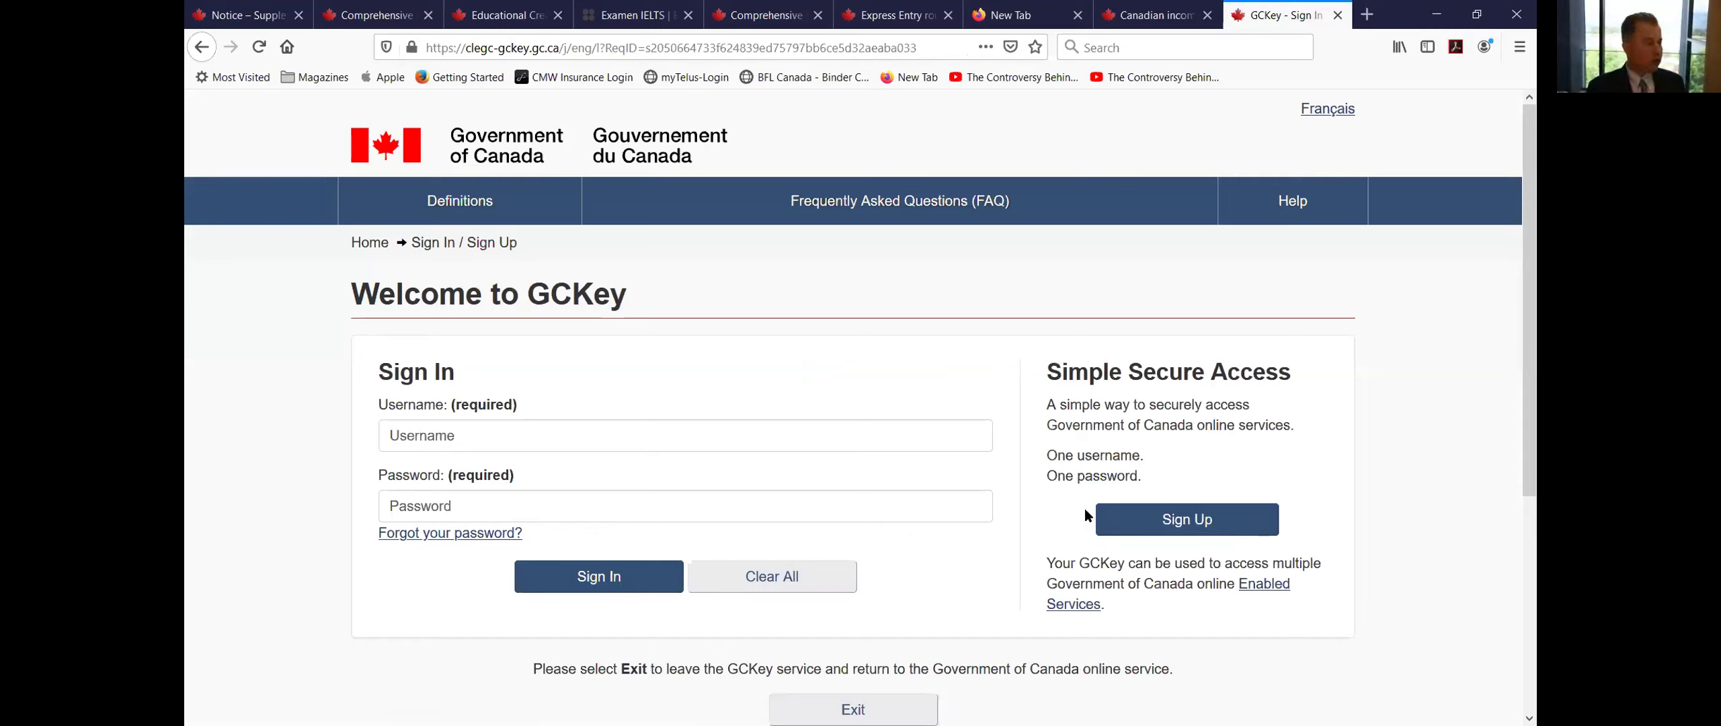
Step: Start a GCKey sign-up, accept the terms and submit a chosen username
left_click(1120, 514)
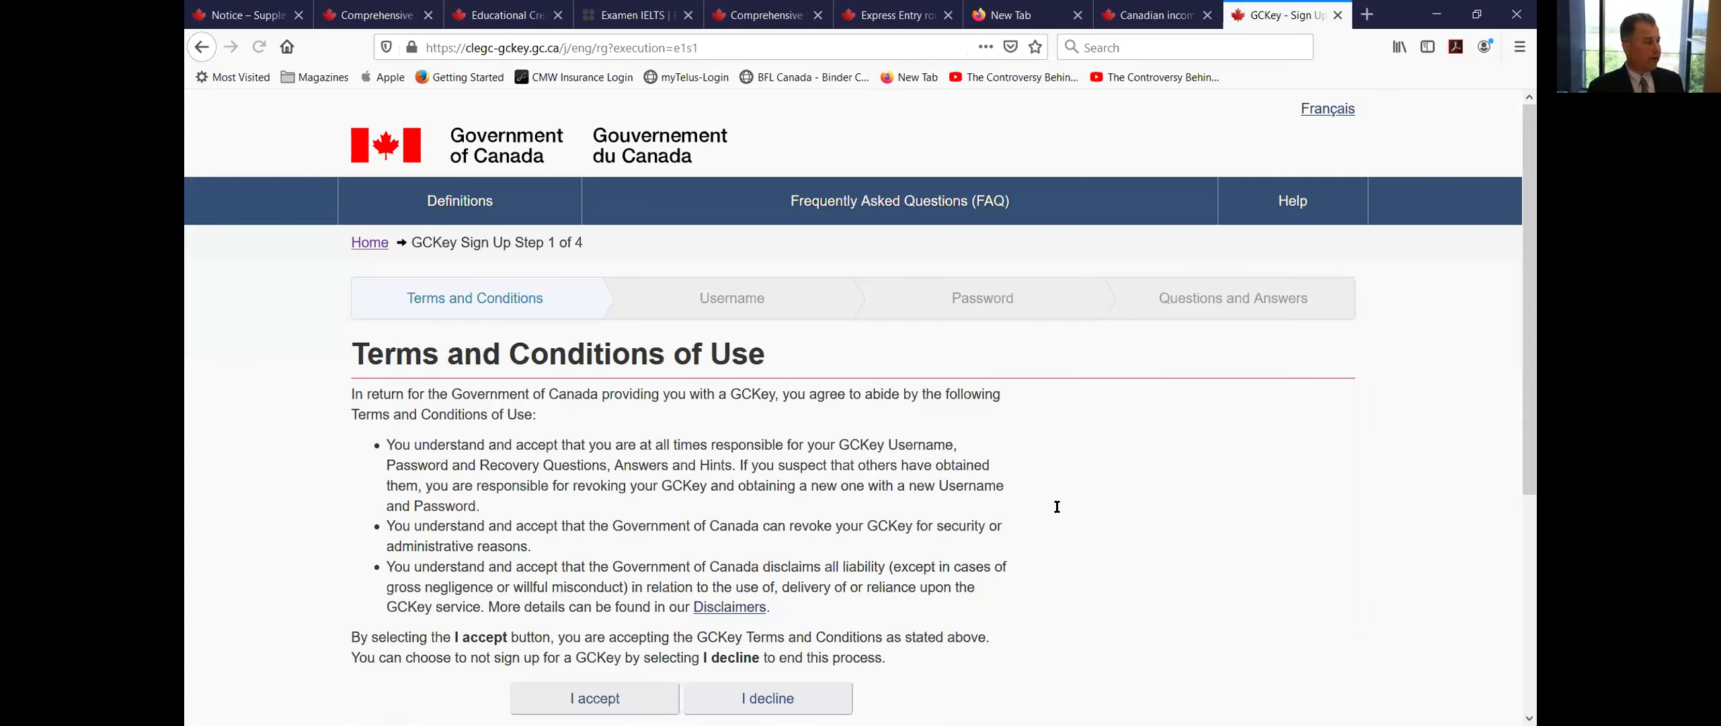
scroll(605, 444, "down", 4)
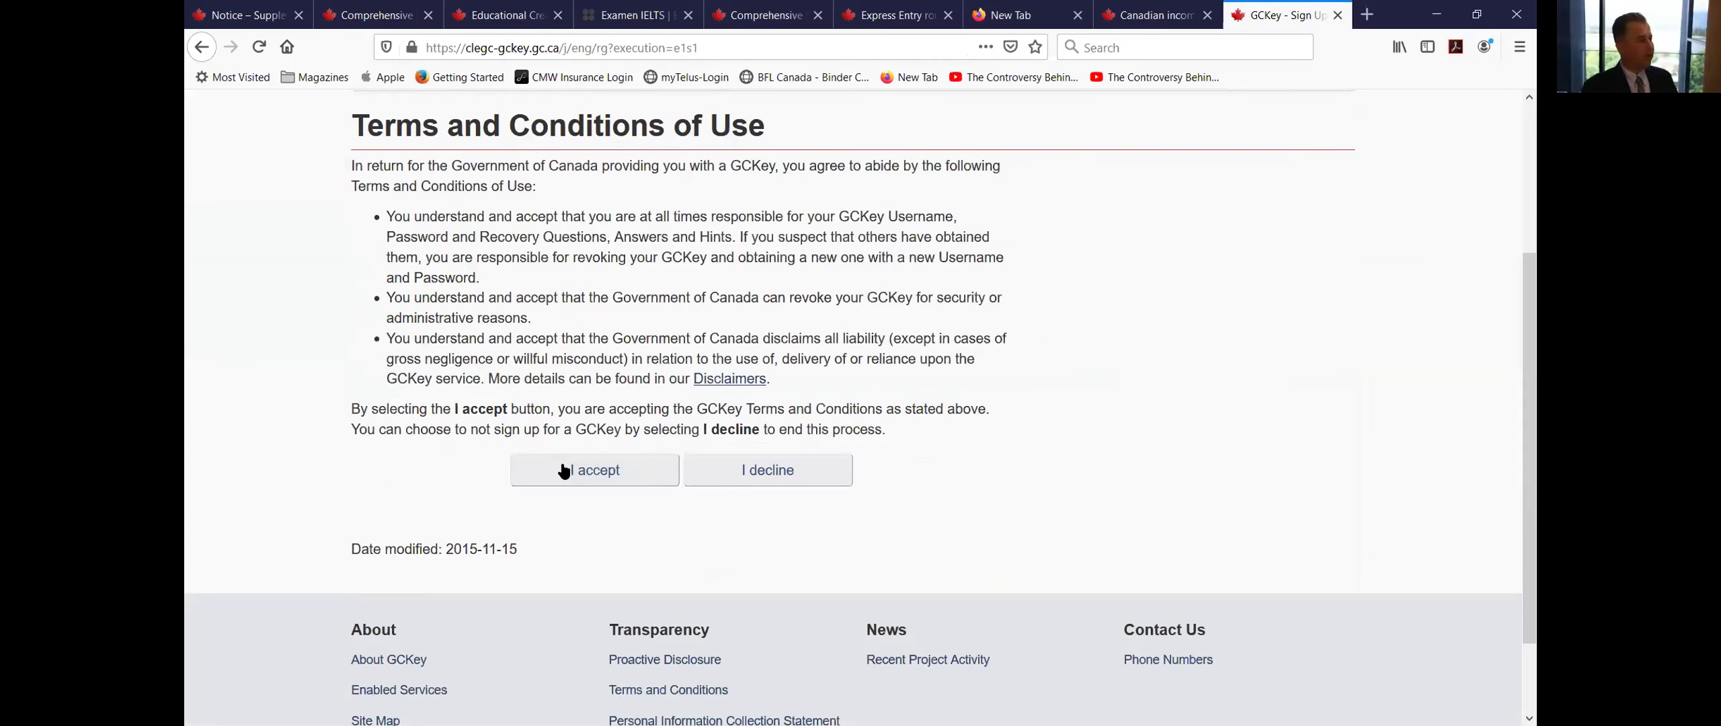
left_click(568, 469)
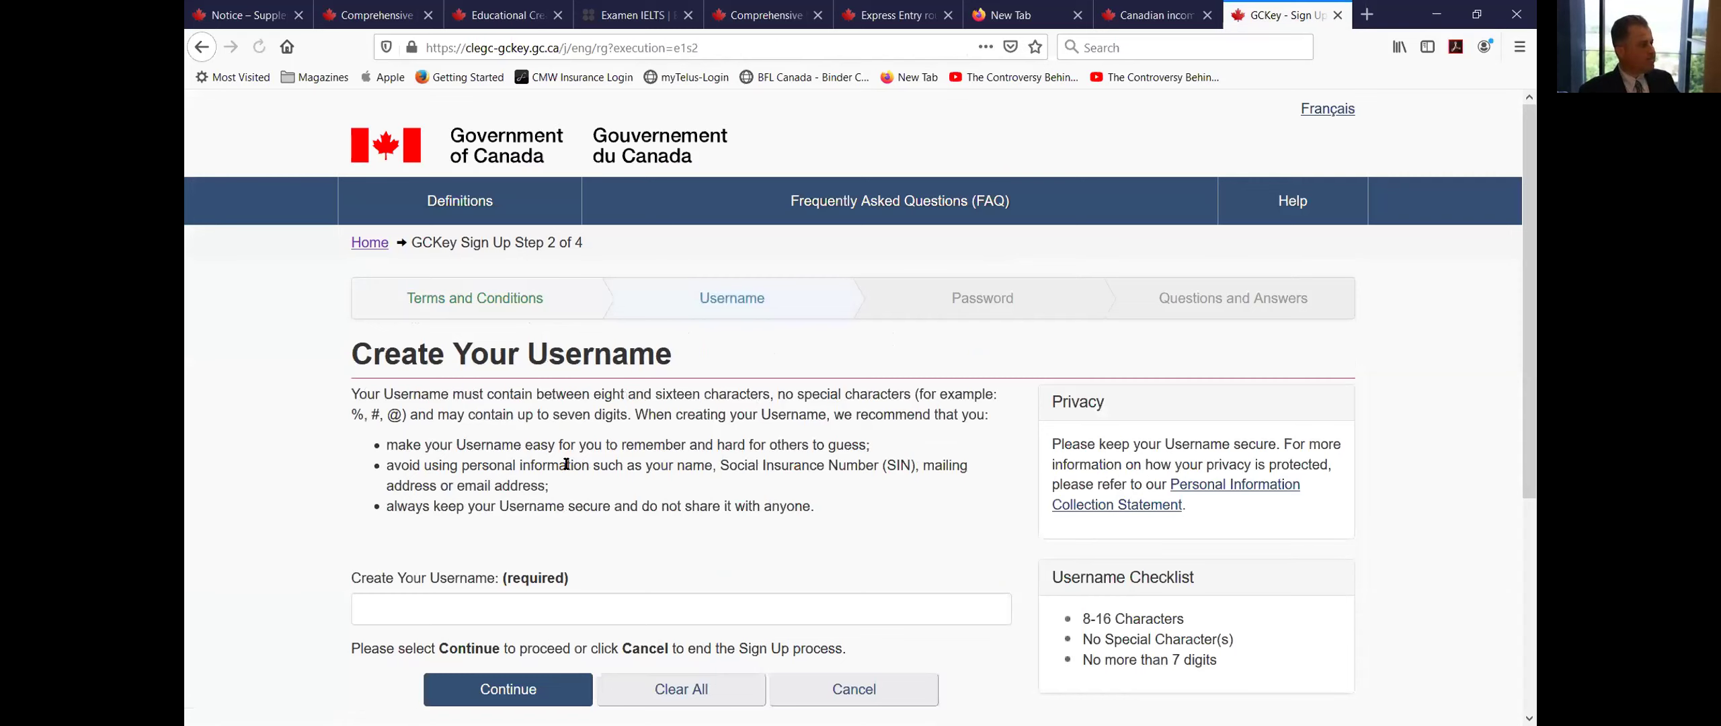
scroll(484, 455, "down", 3)
left_click(483, 458)
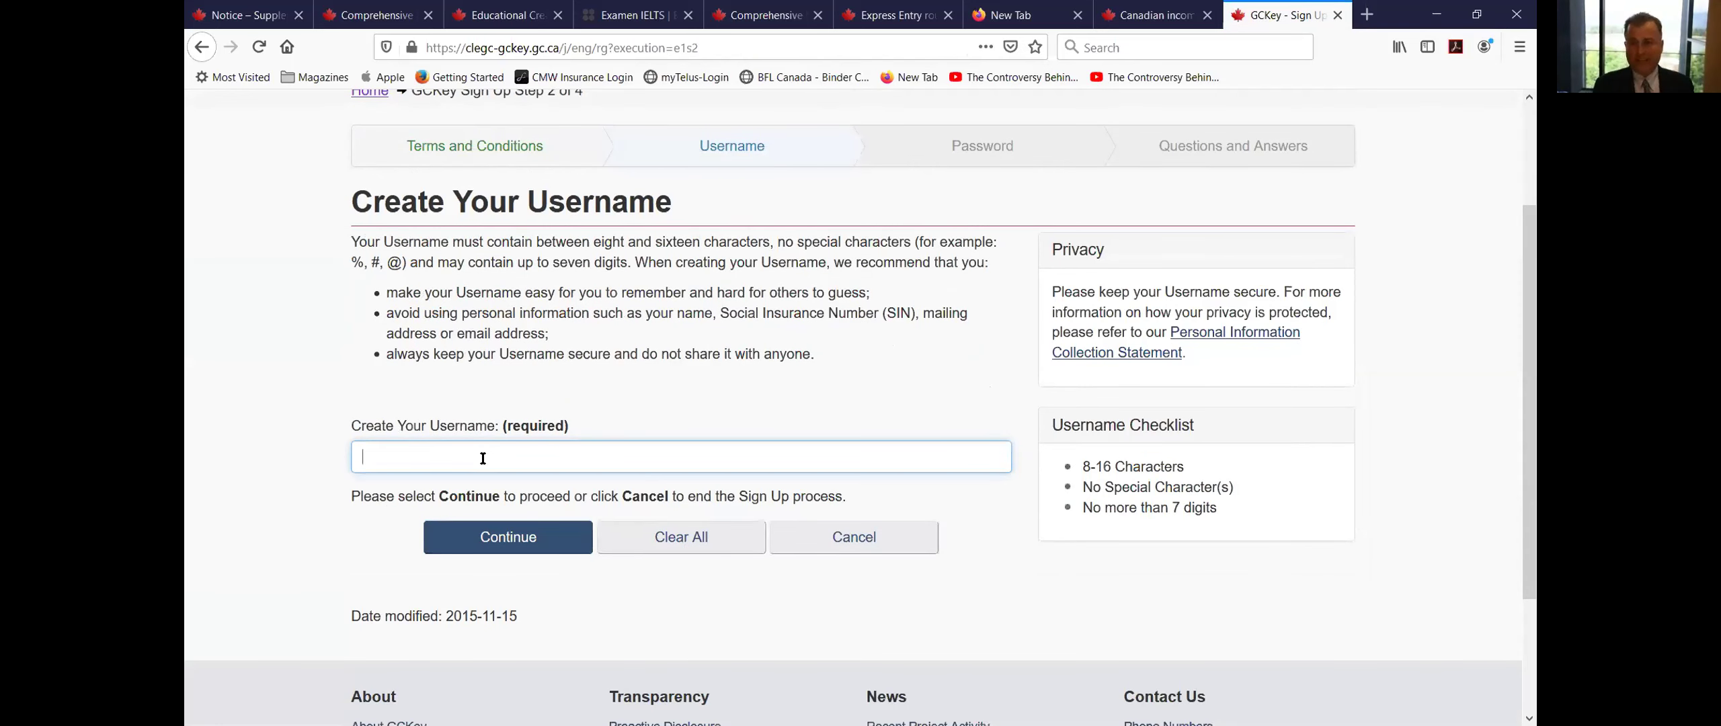
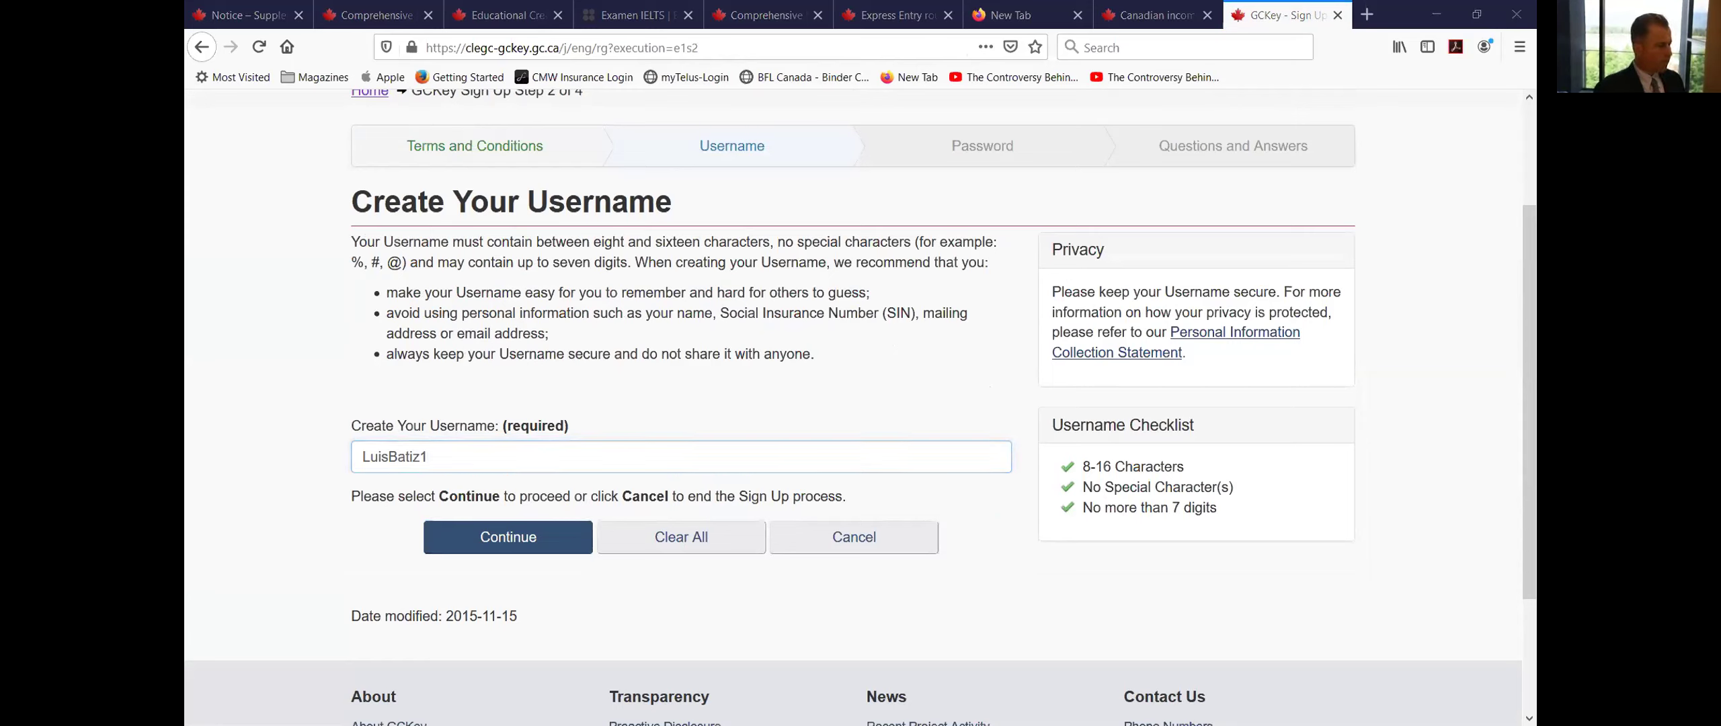
left_click(531, 536)
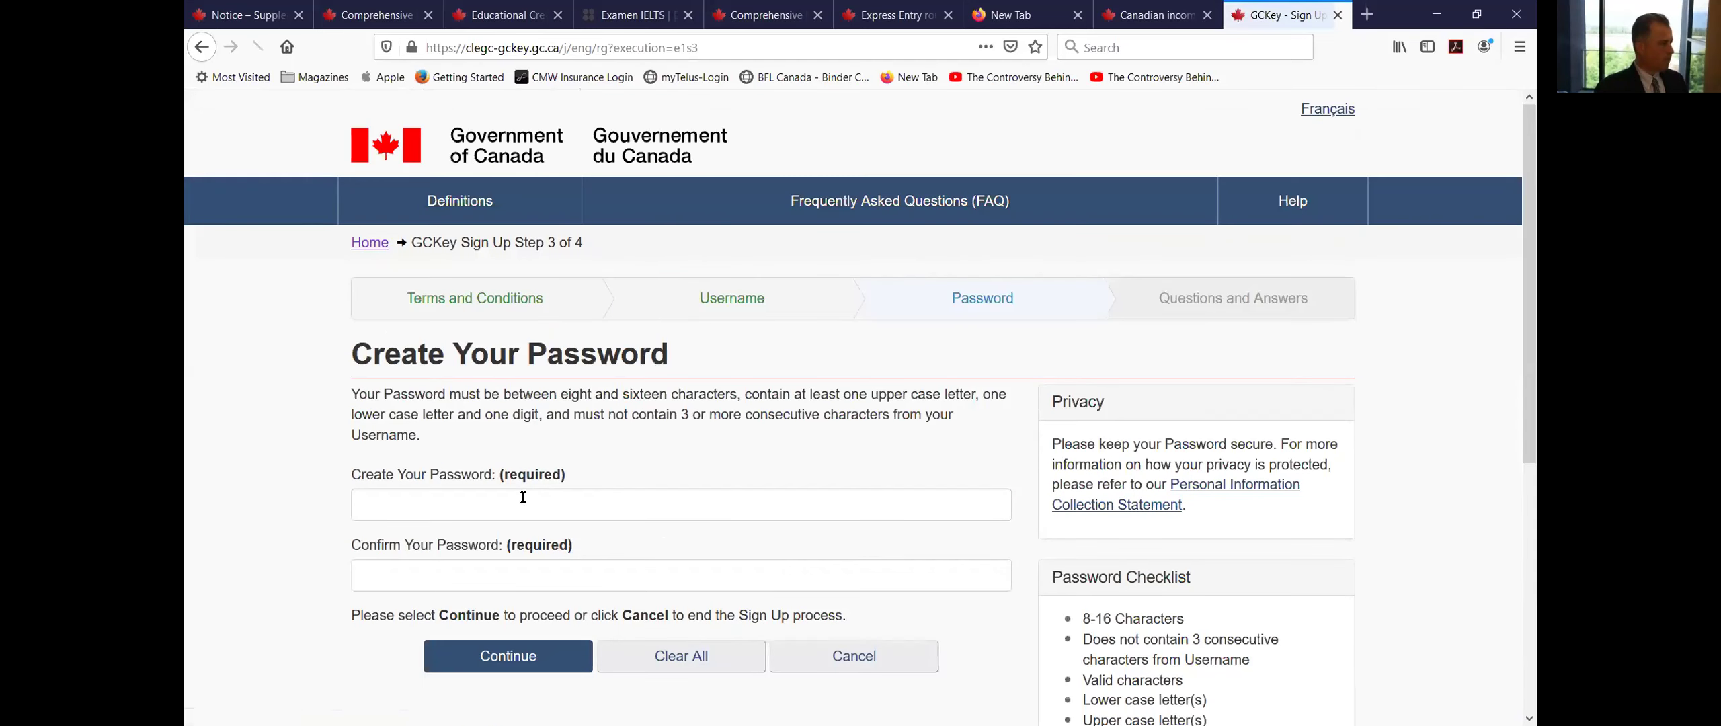
Step: Set a Firefox-generated password for the GCKey account and continue
left_click(523, 497)
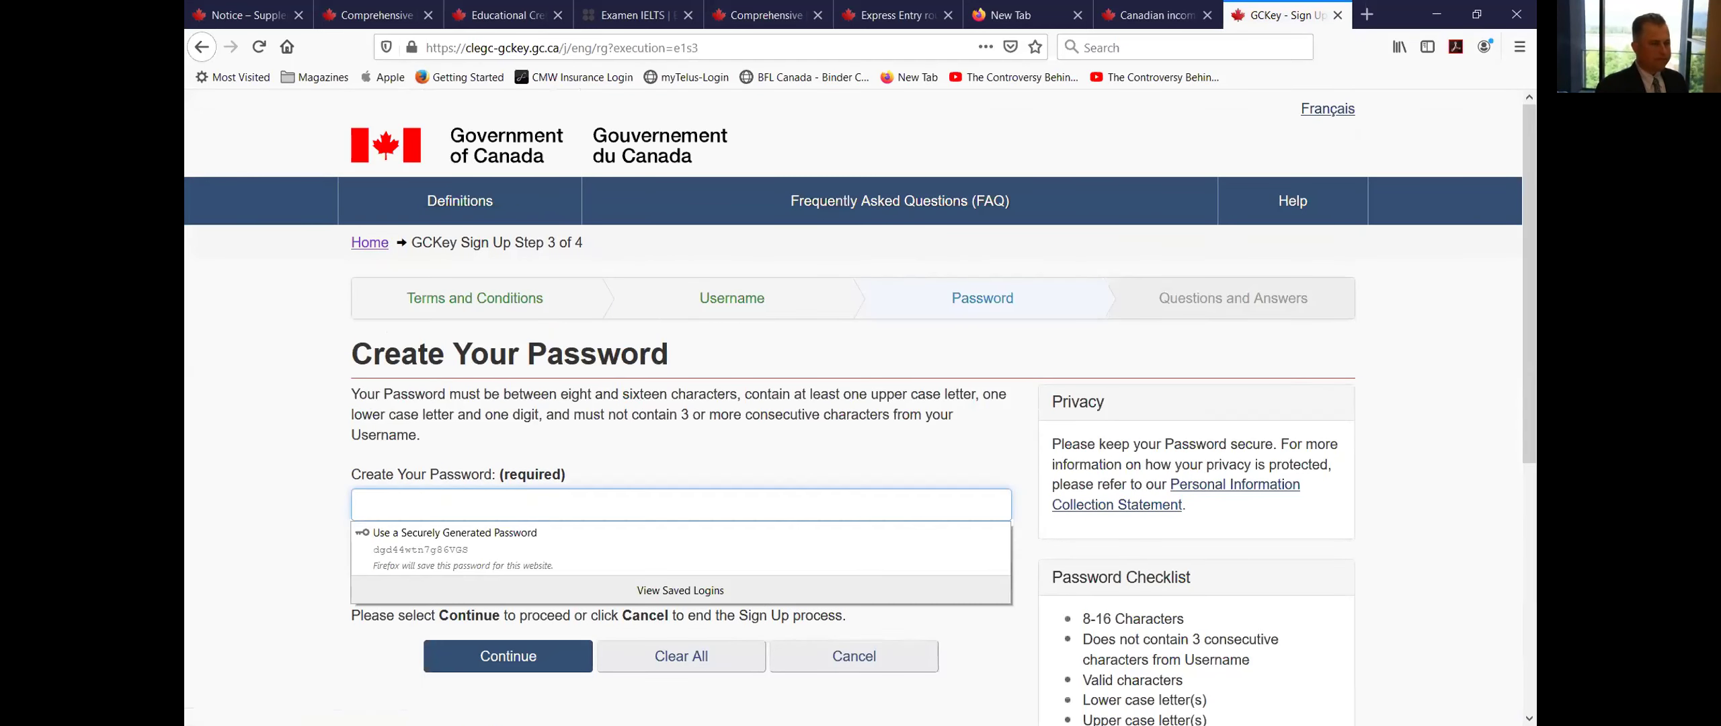
left_click(492, 535)
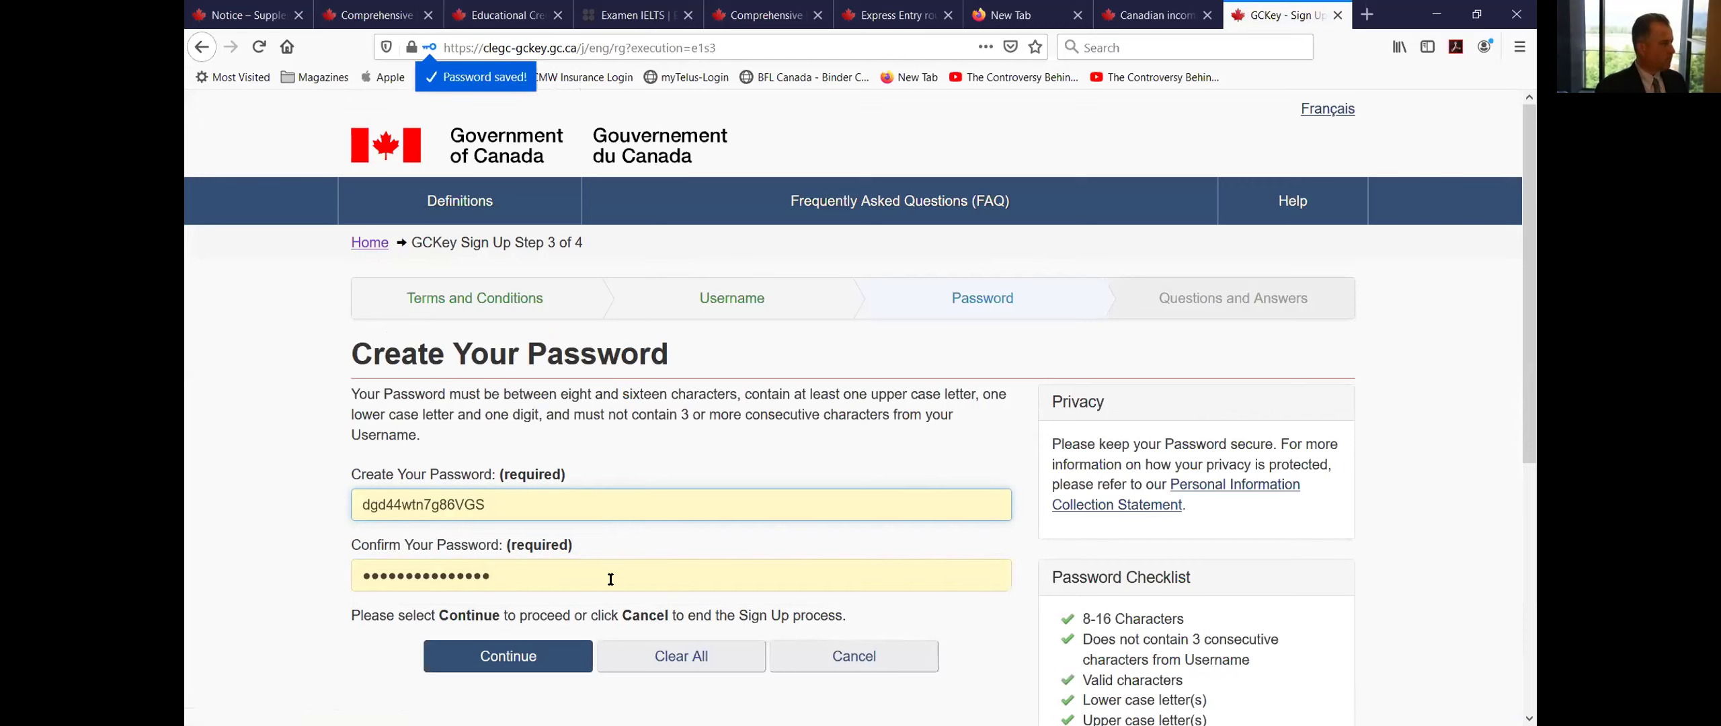
double_click(517, 515)
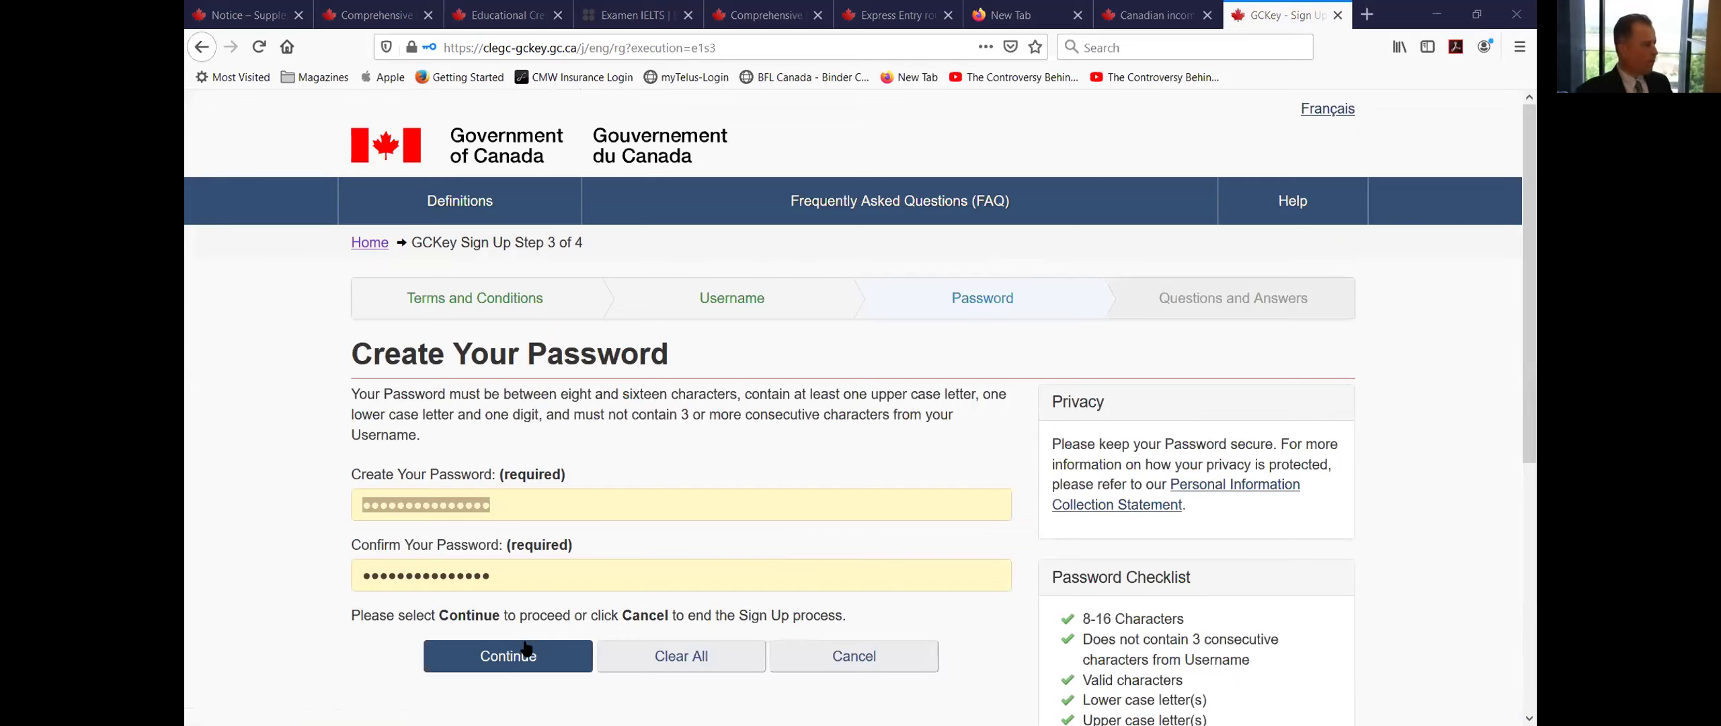
left_click(488, 659)
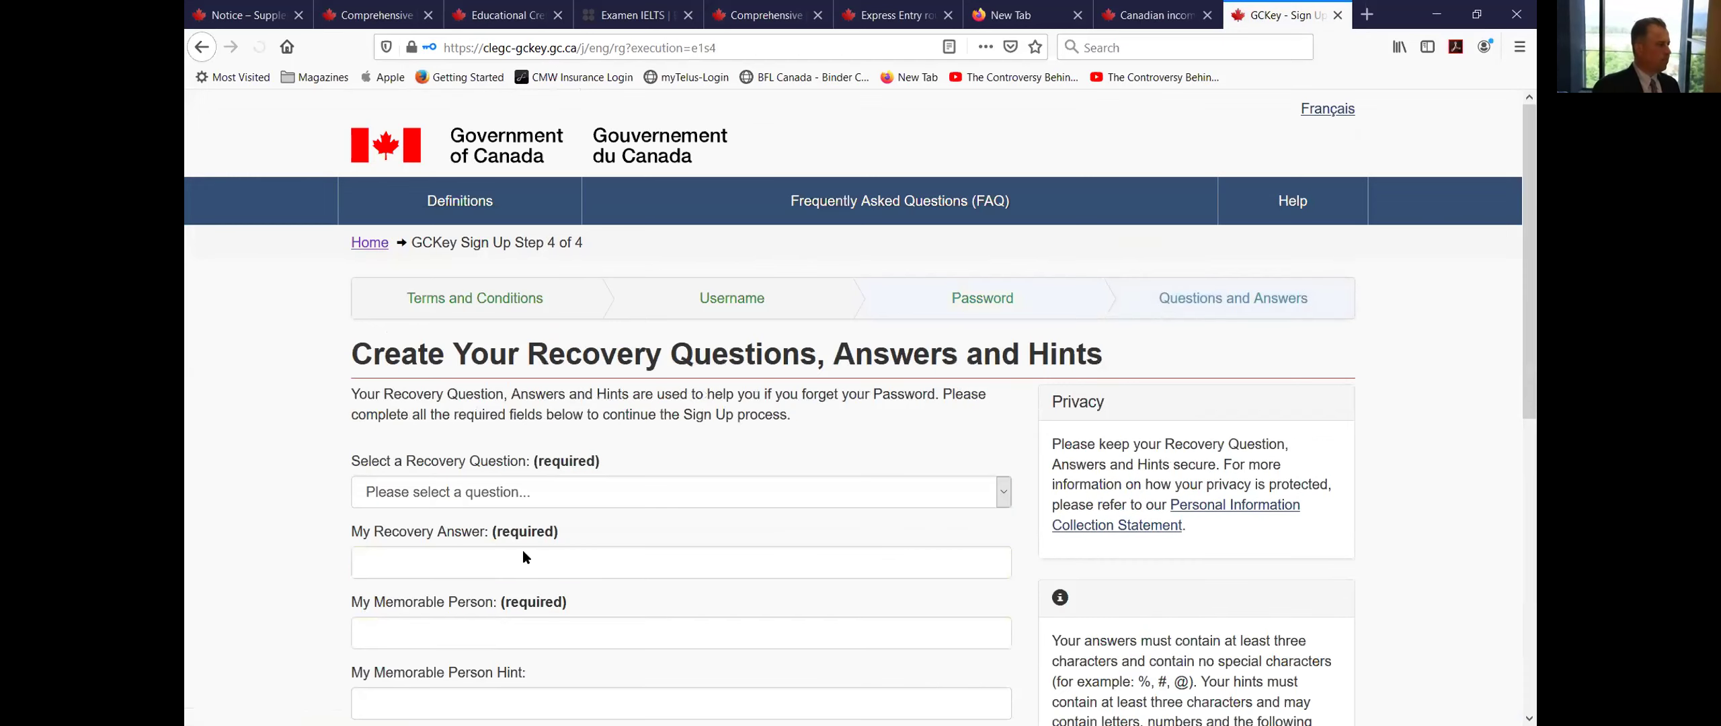
Step: Pick the favourite childhood game recovery question and enter its answer
left_click(535, 492)
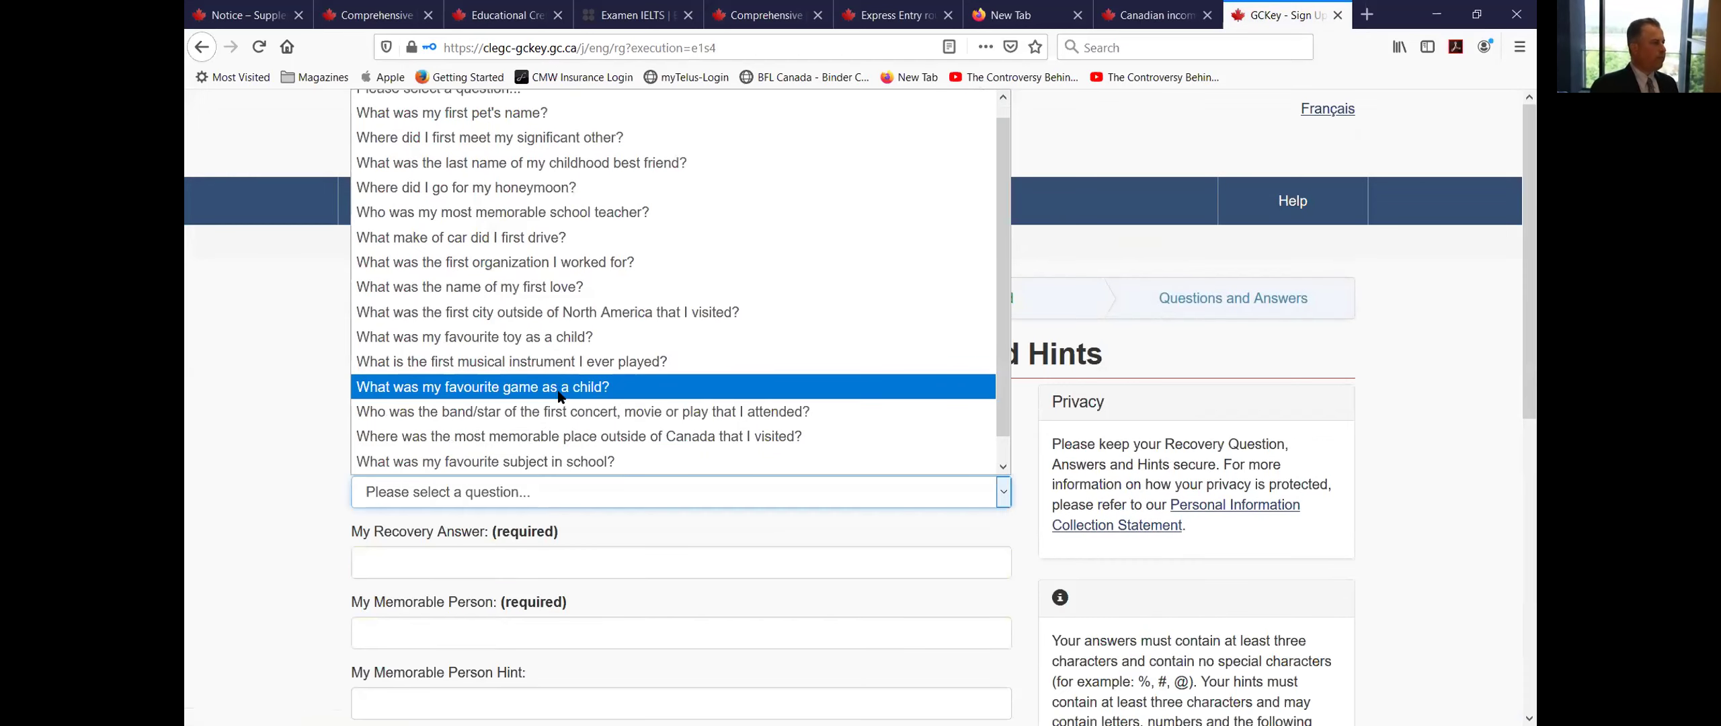
left_click(560, 388)
scroll(643, 492, "down", 4)
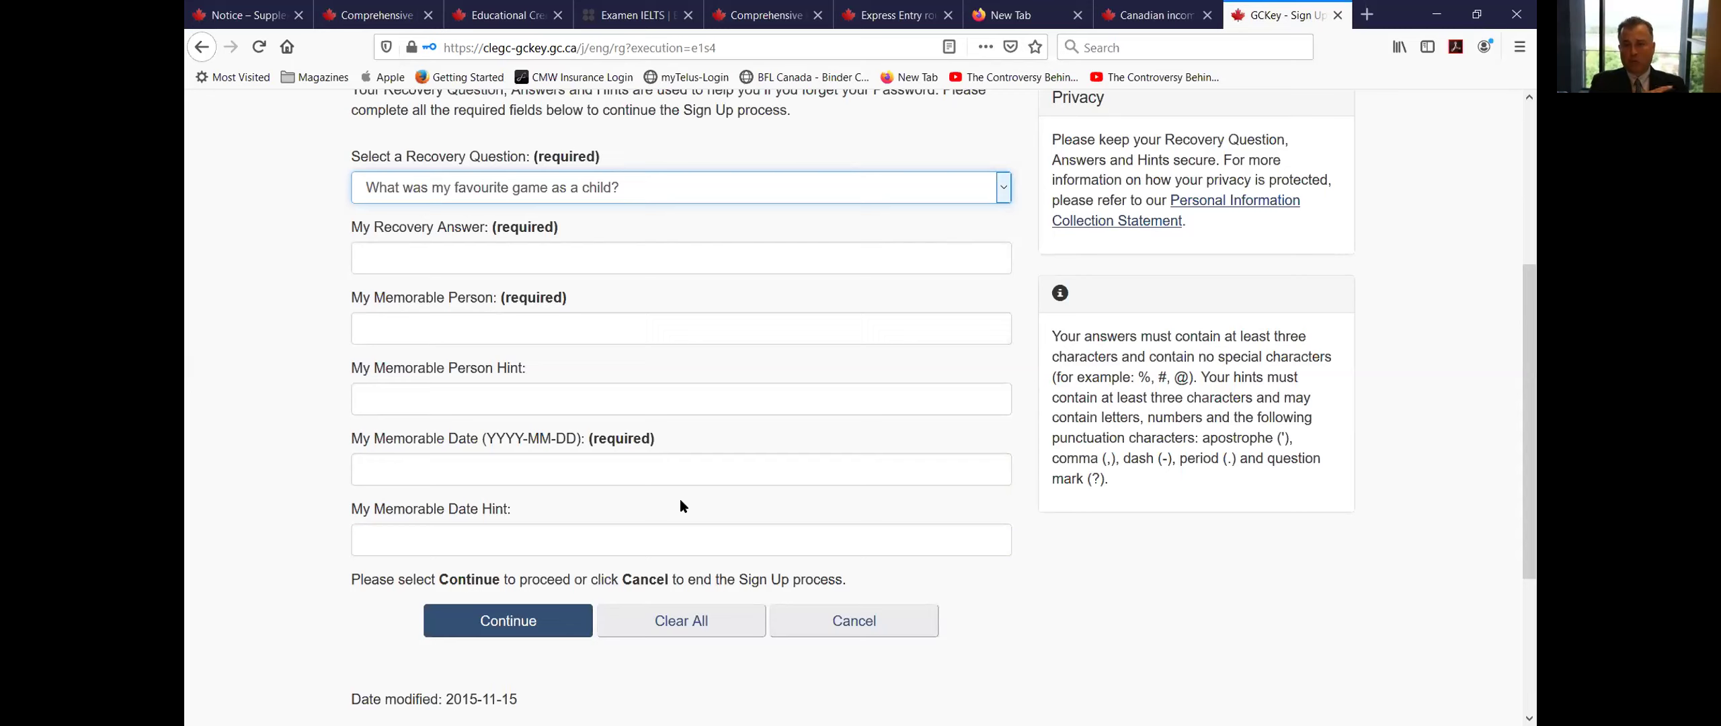
left_click(570, 238)
left_click(569, 262)
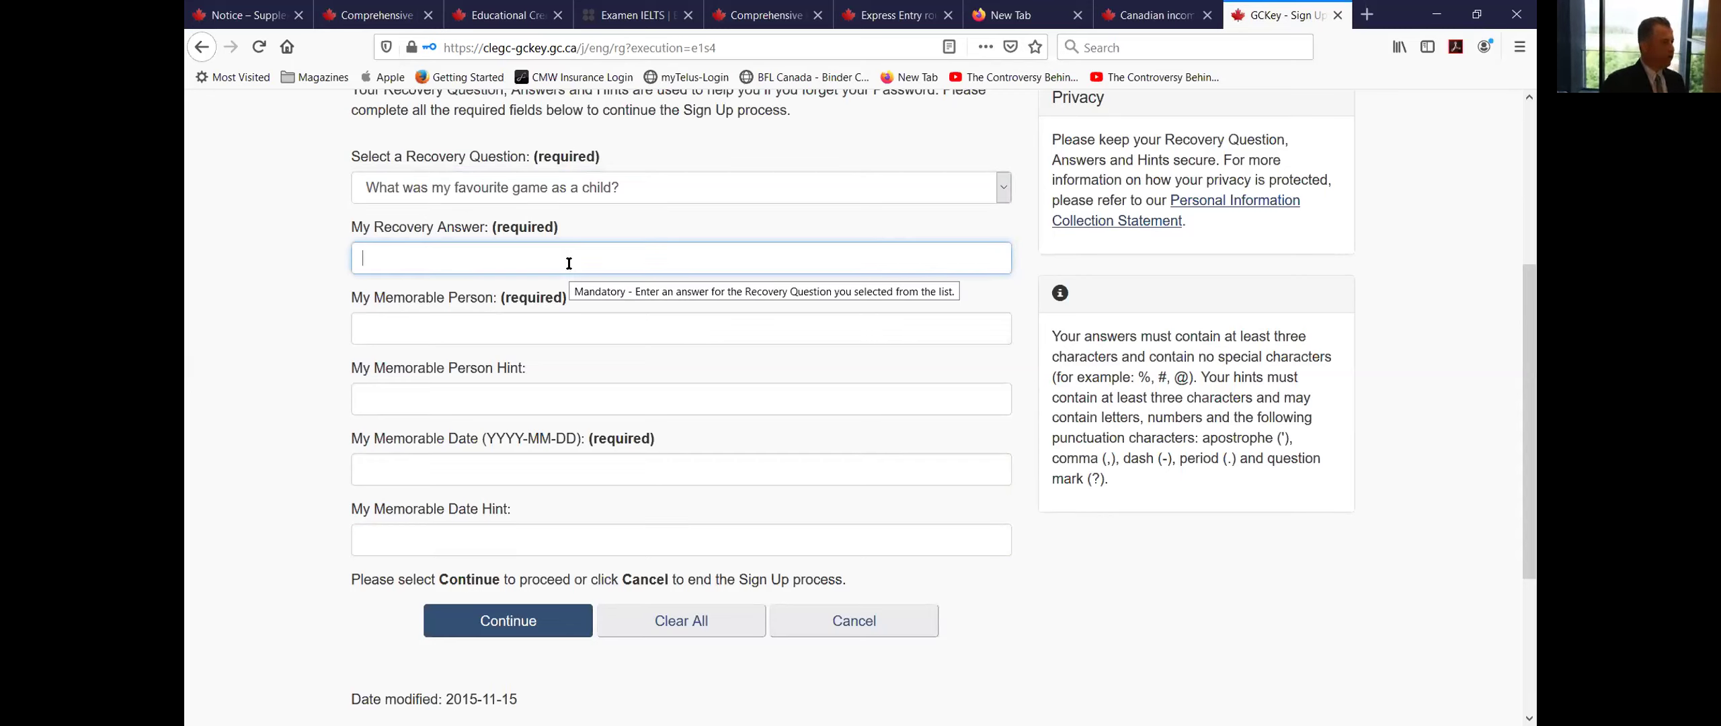
Step: Enter a memorable person and a hint for that person
key("Tab")
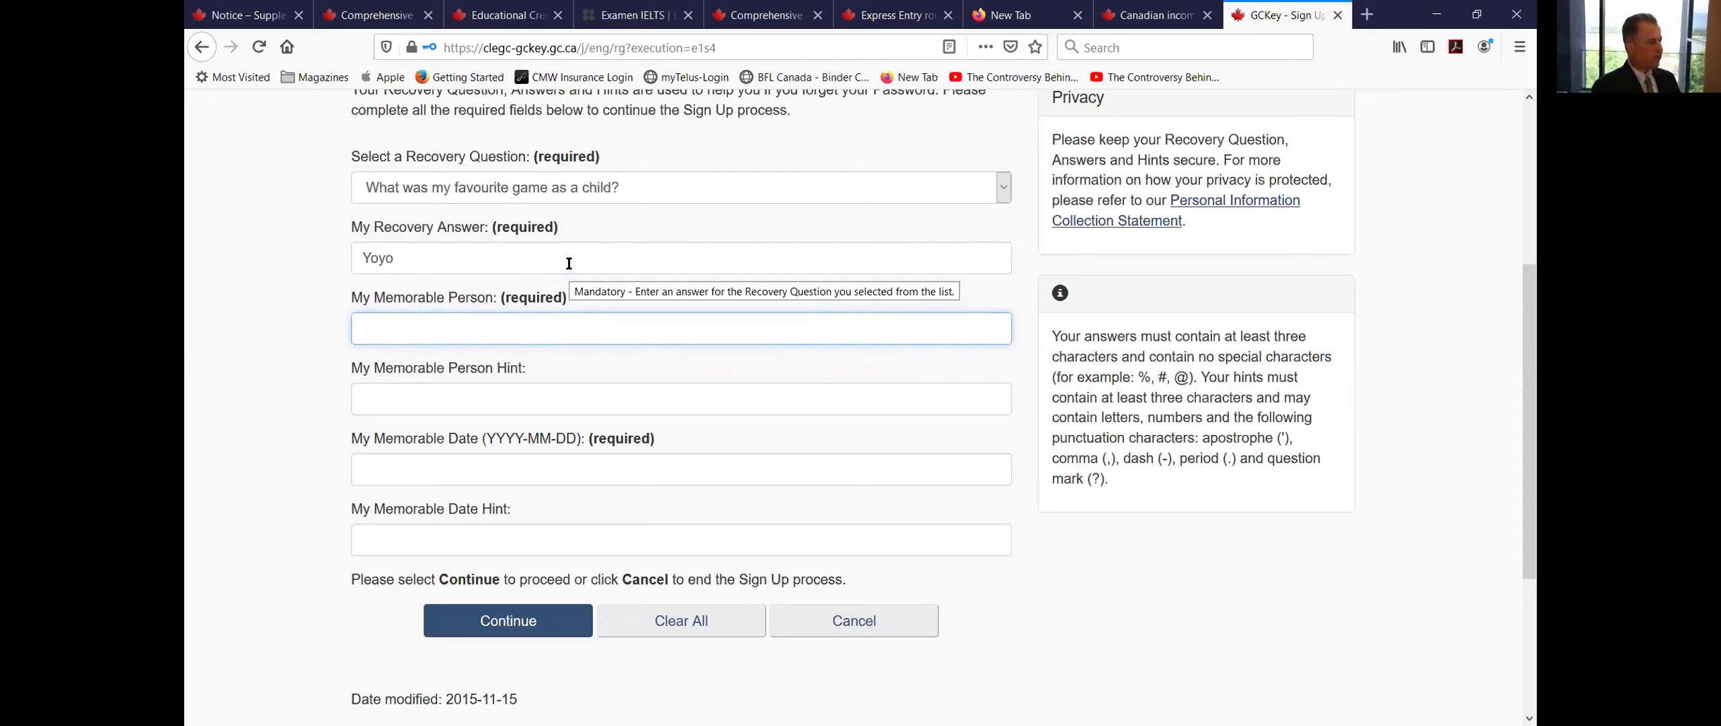
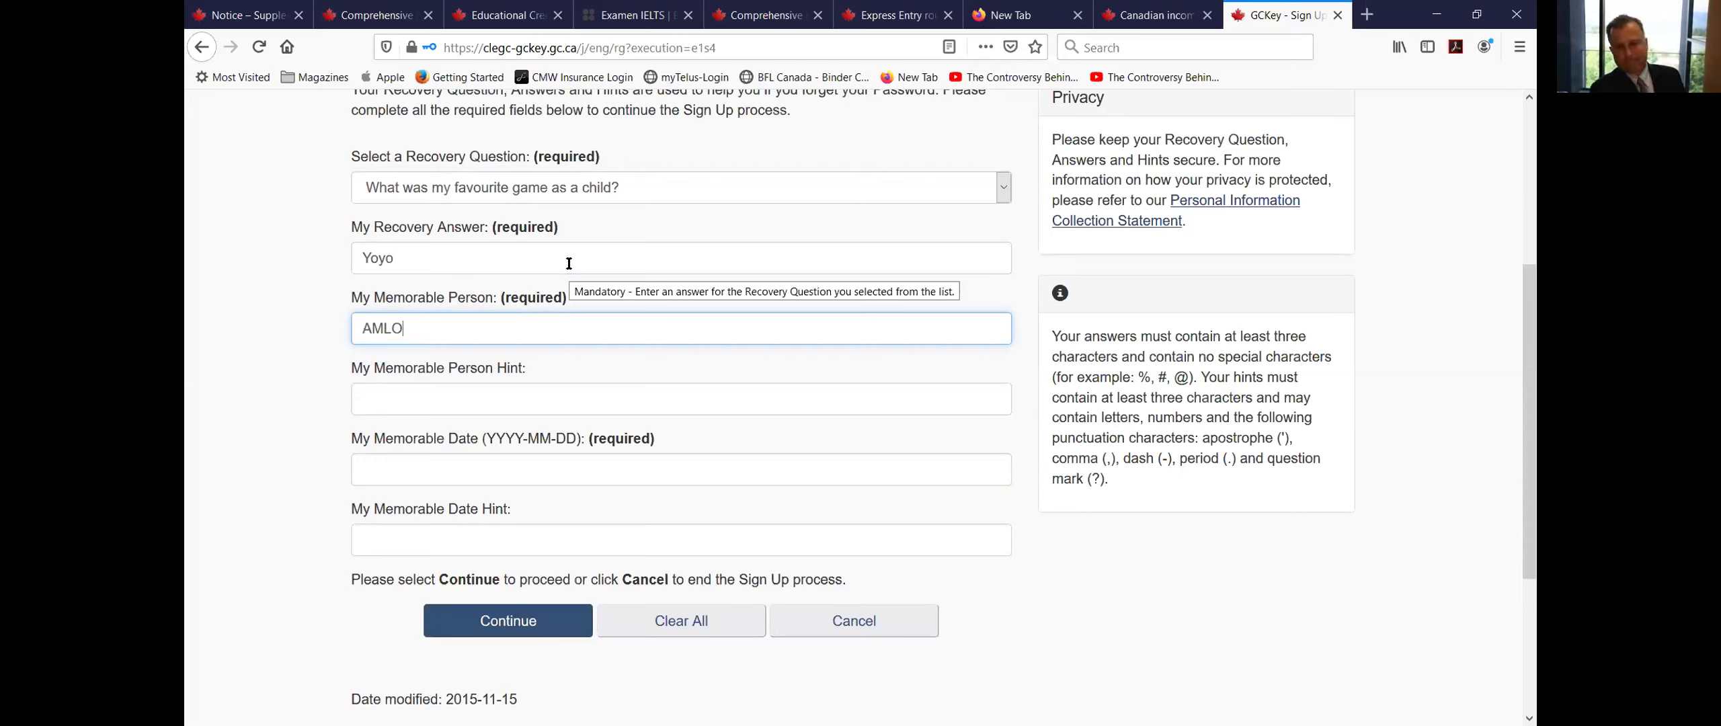
key("Tab")
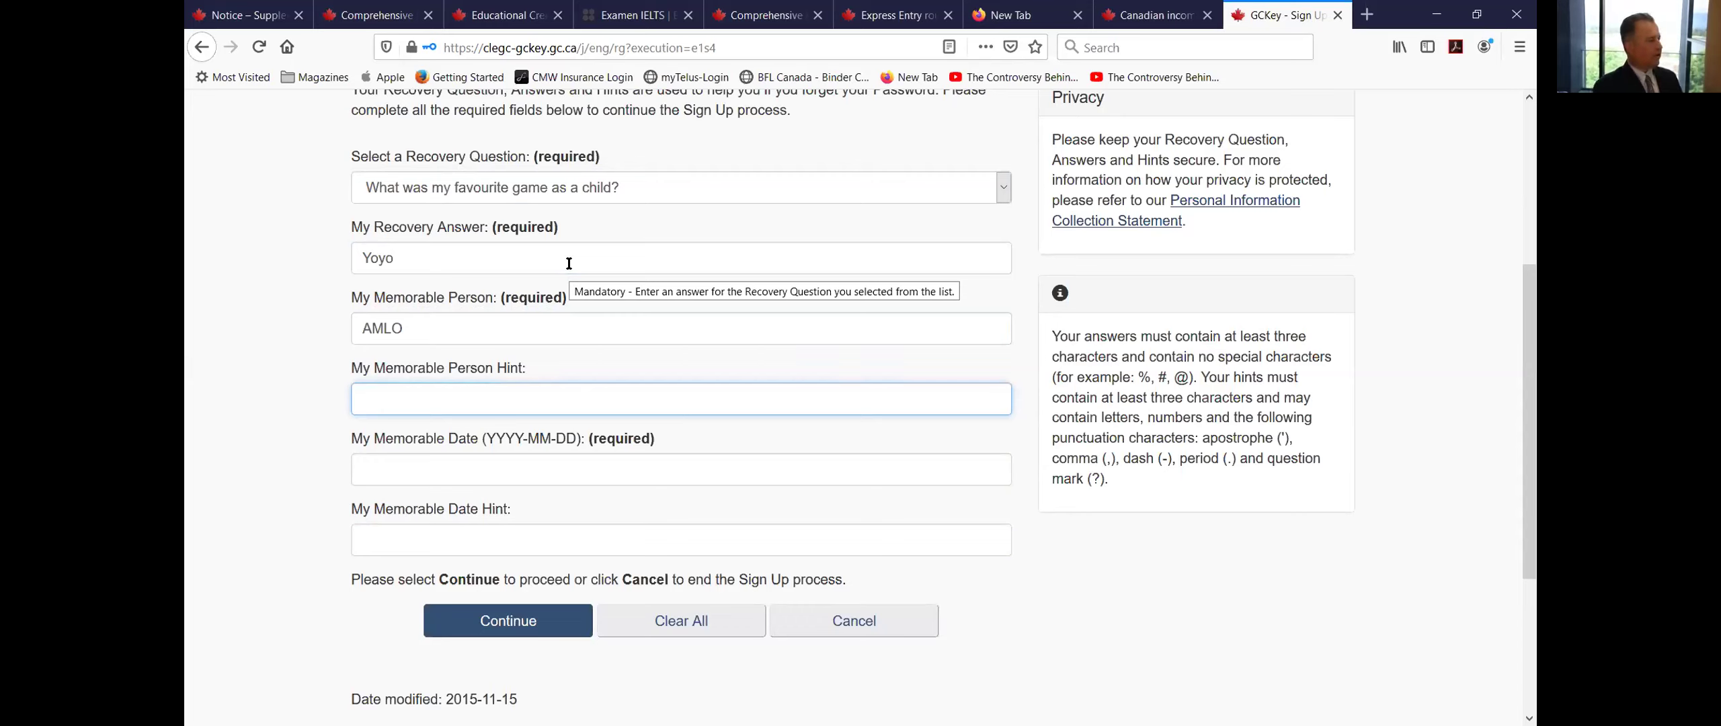
key("BackSpace")
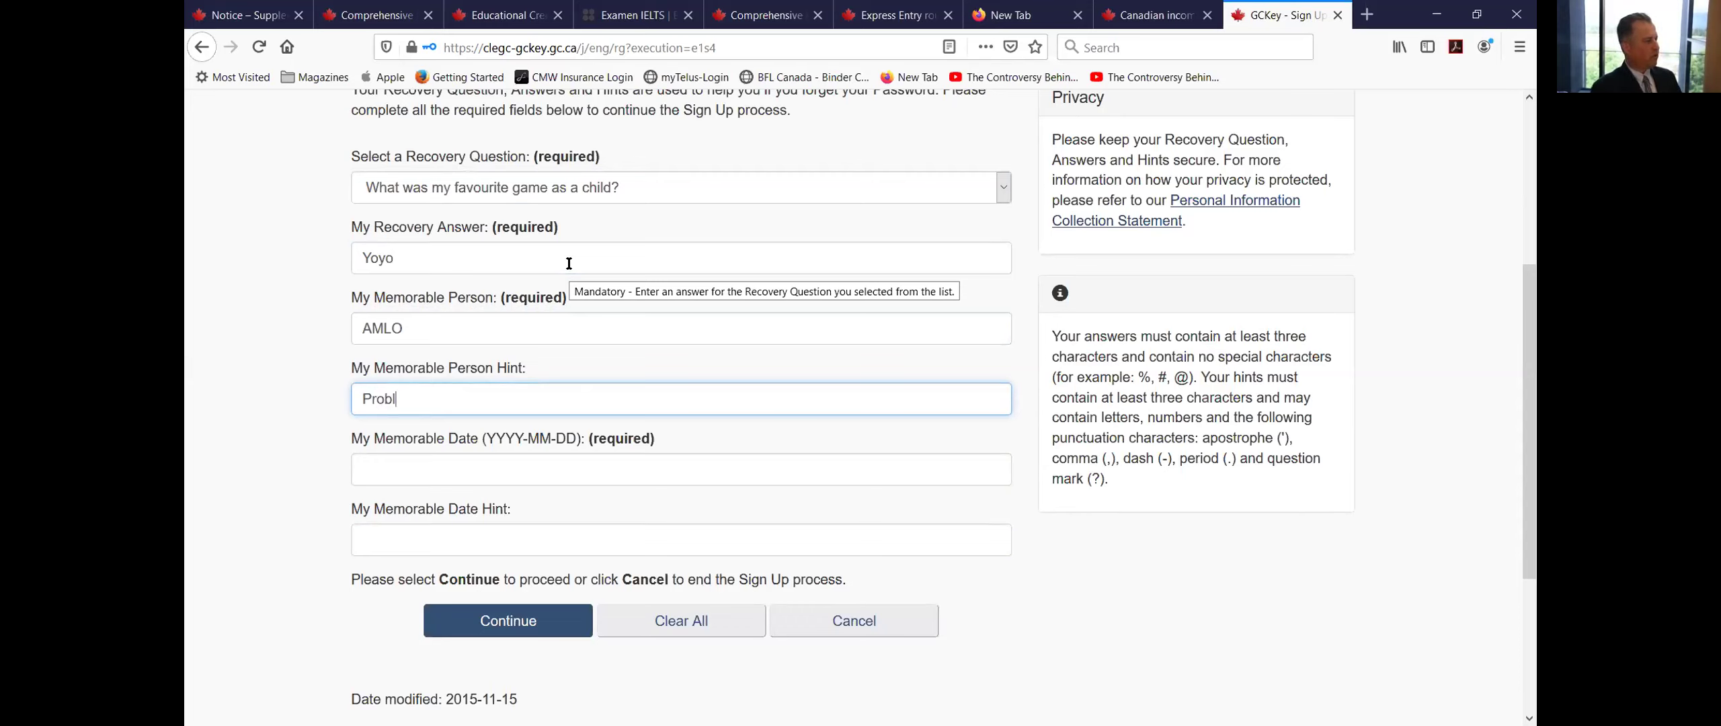
Step: Enter a memorable date with its hint and submit to create the GCKey account
key("Tab")
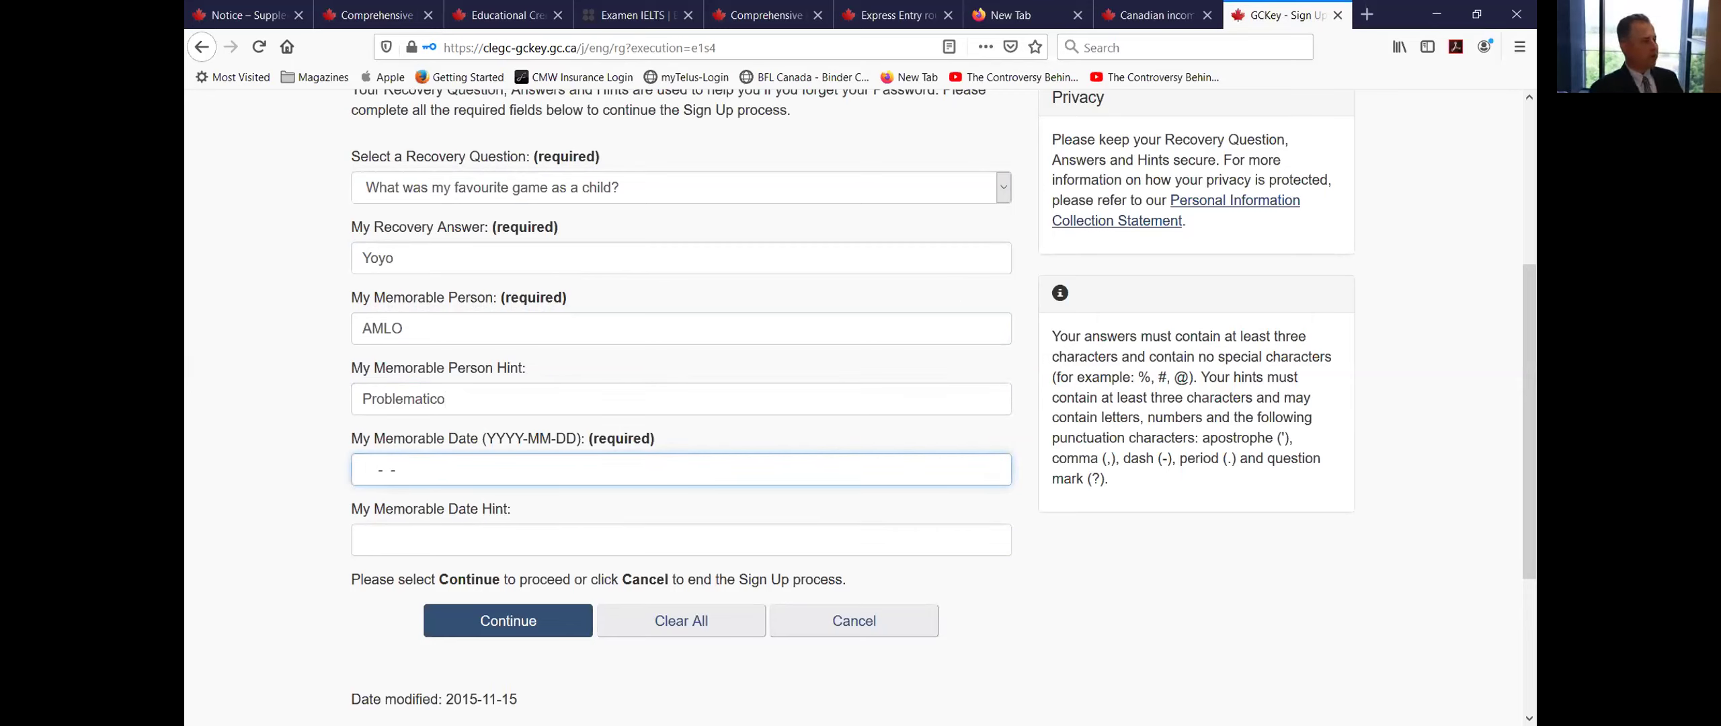
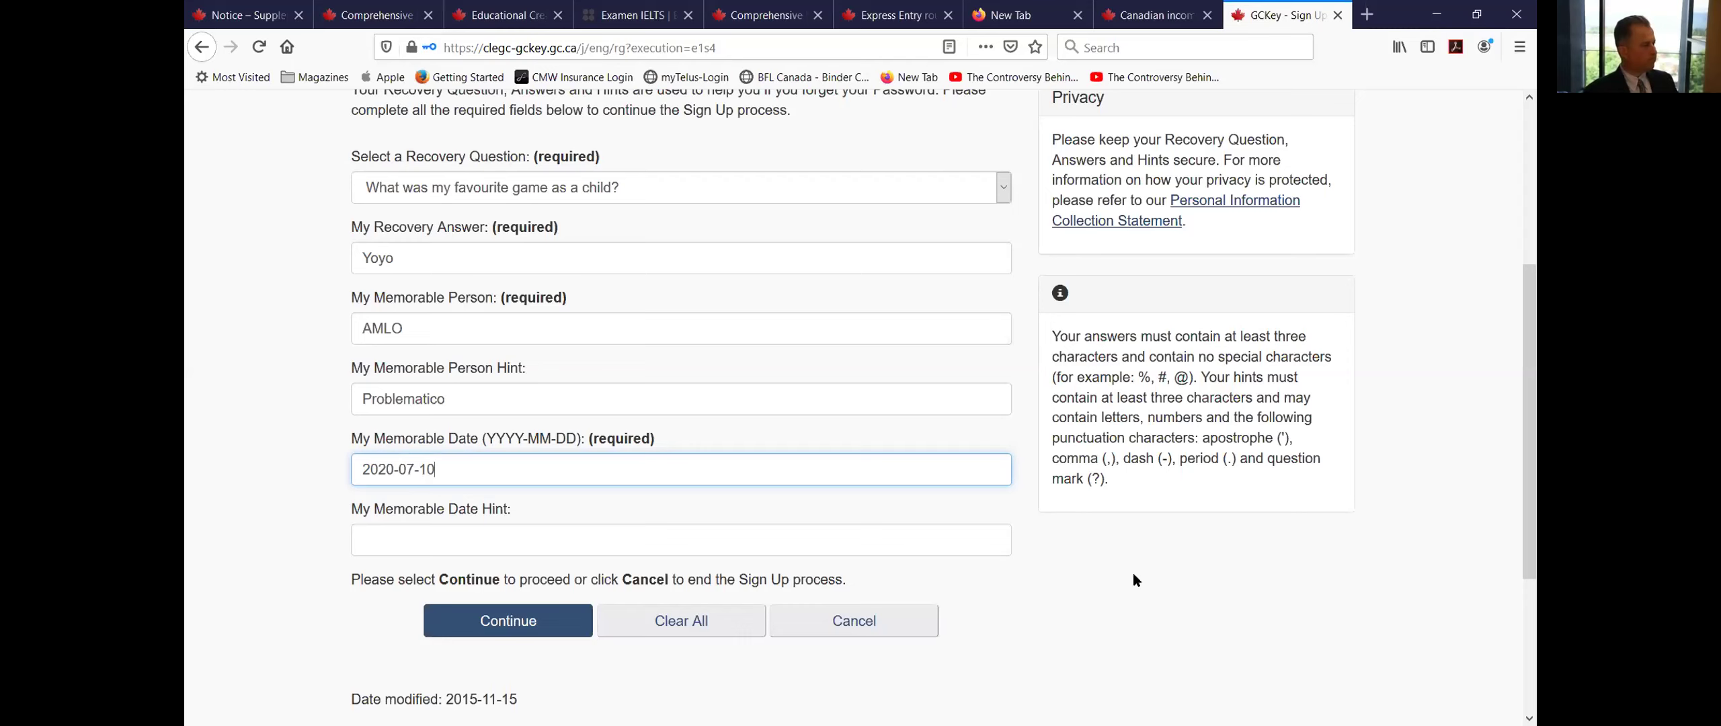
left_click(407, 542)
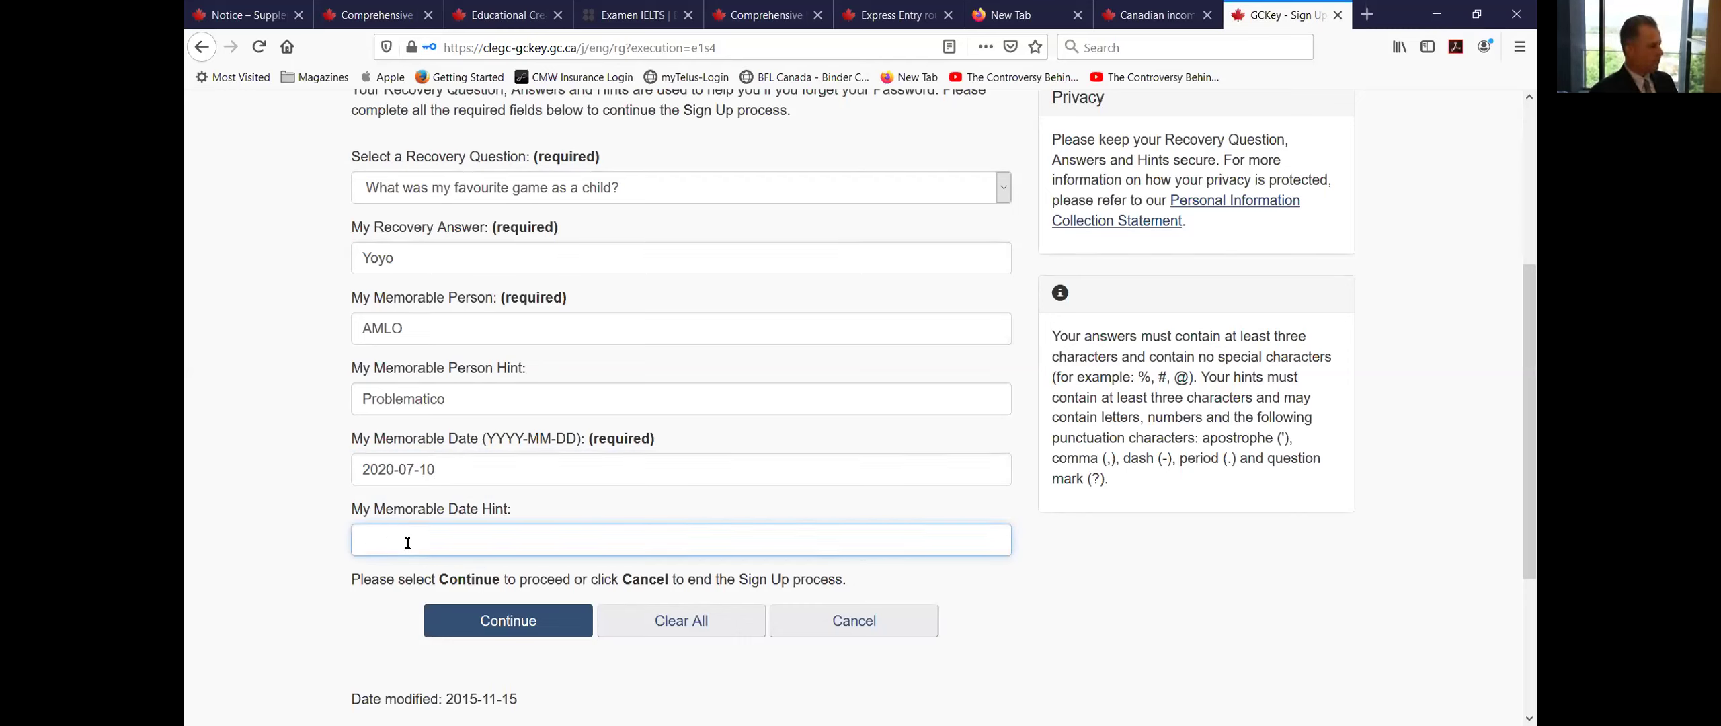
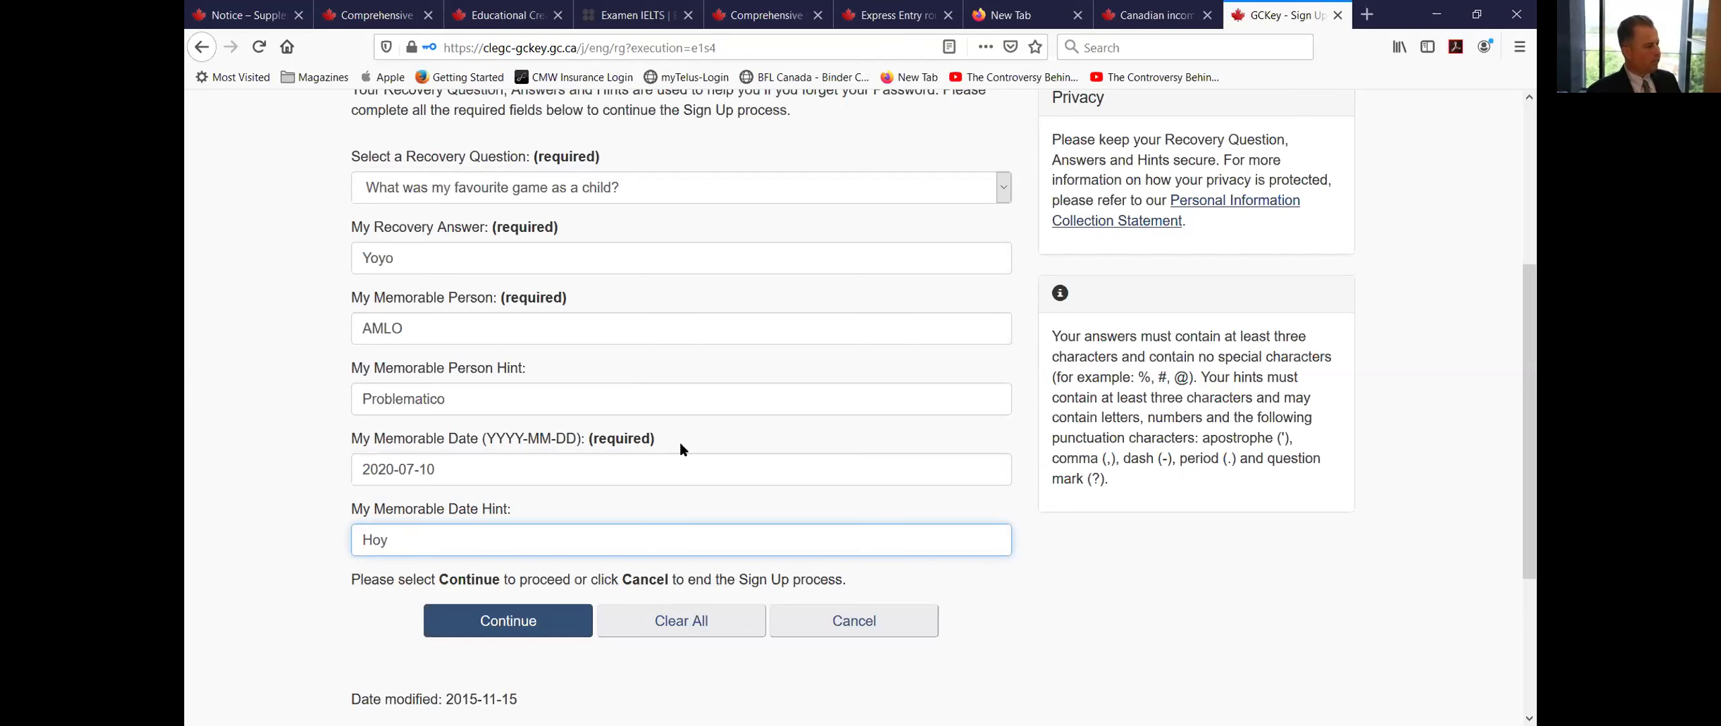
left_click(465, 625)
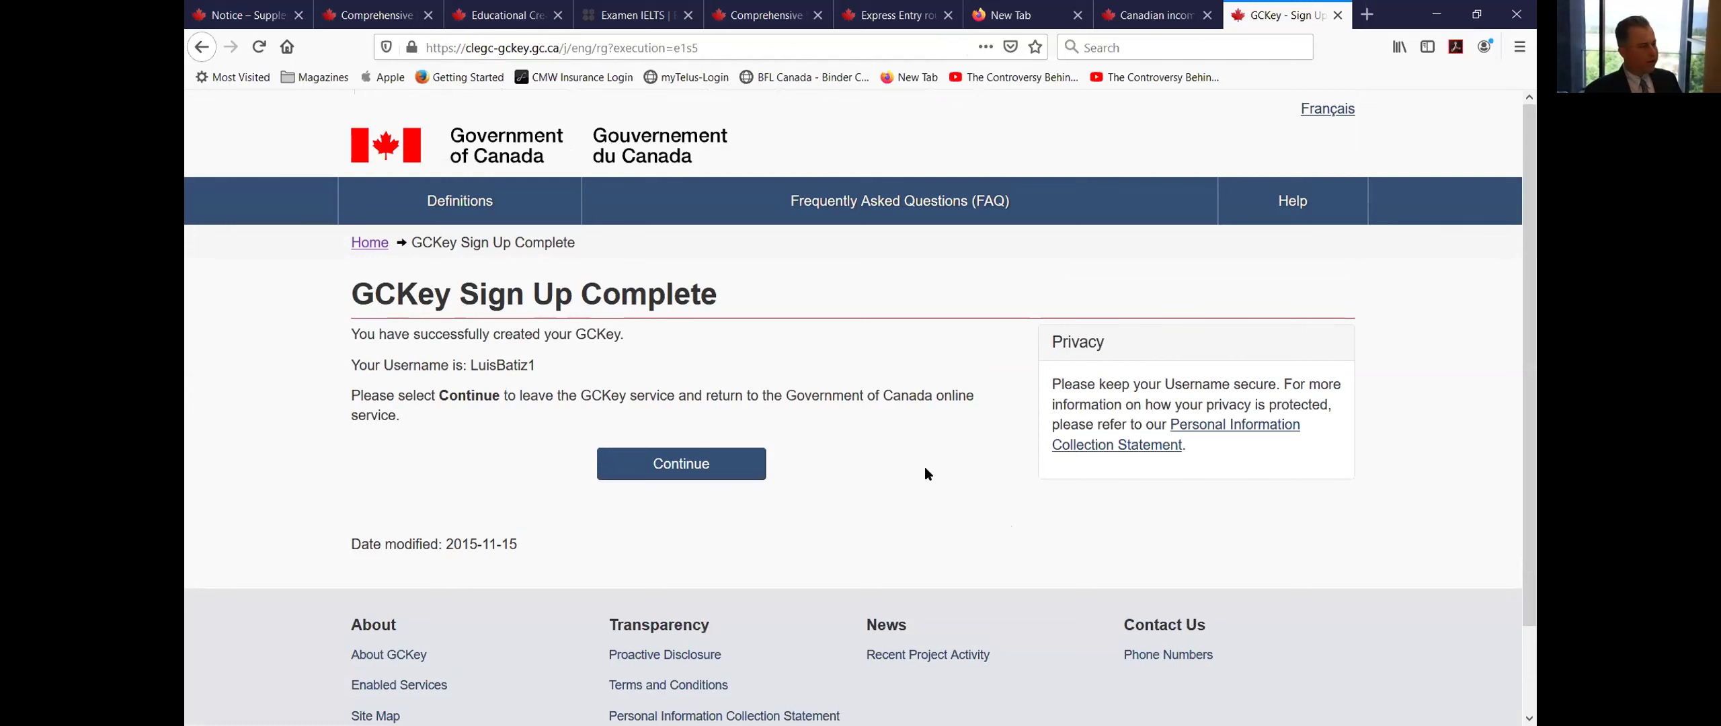
Step: Return to the IRCC service, accept its terms and enter the applicant's given and last names
left_click(709, 463)
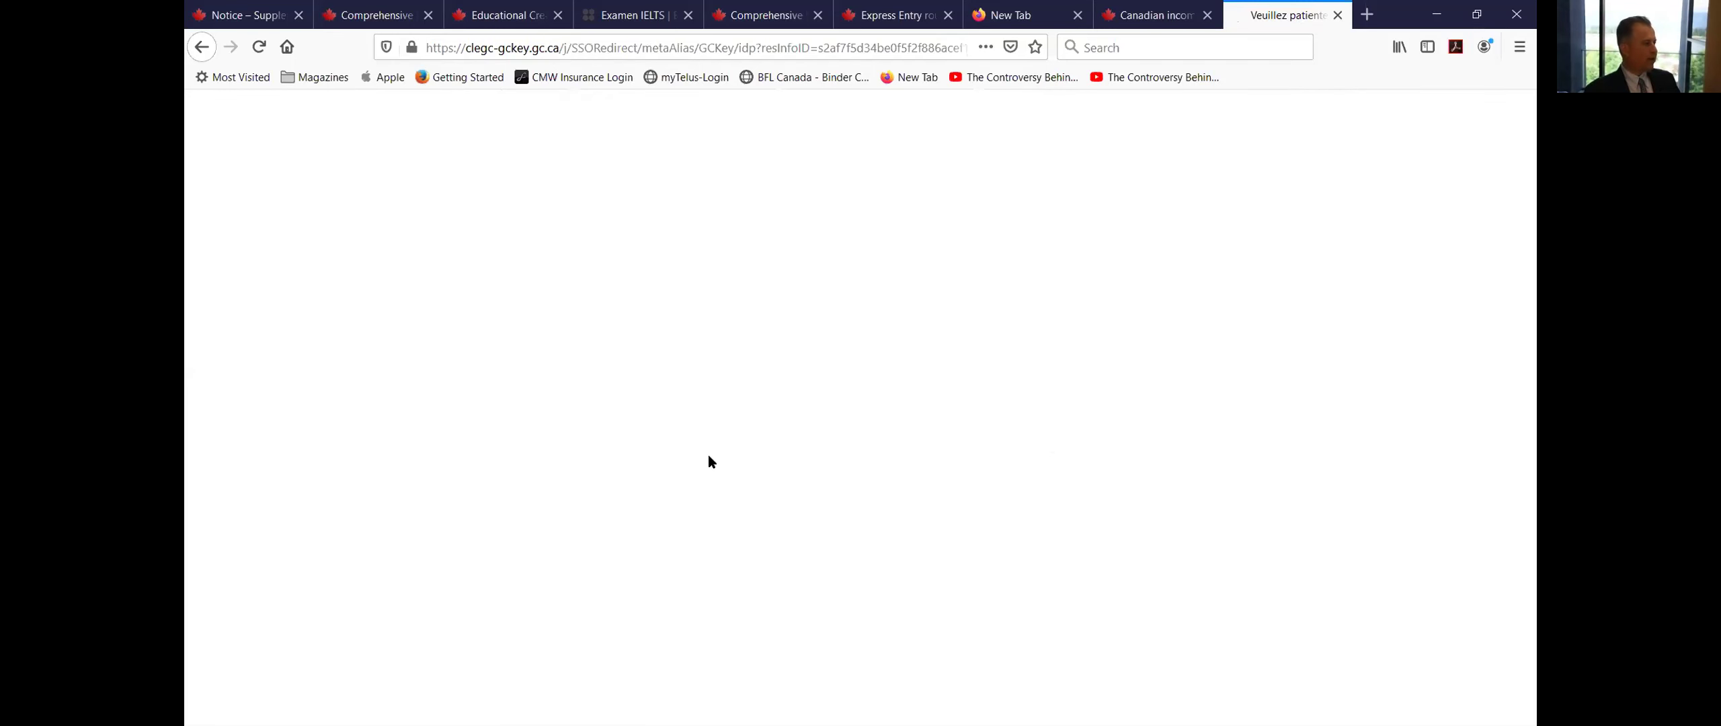
left_click(543, 520)
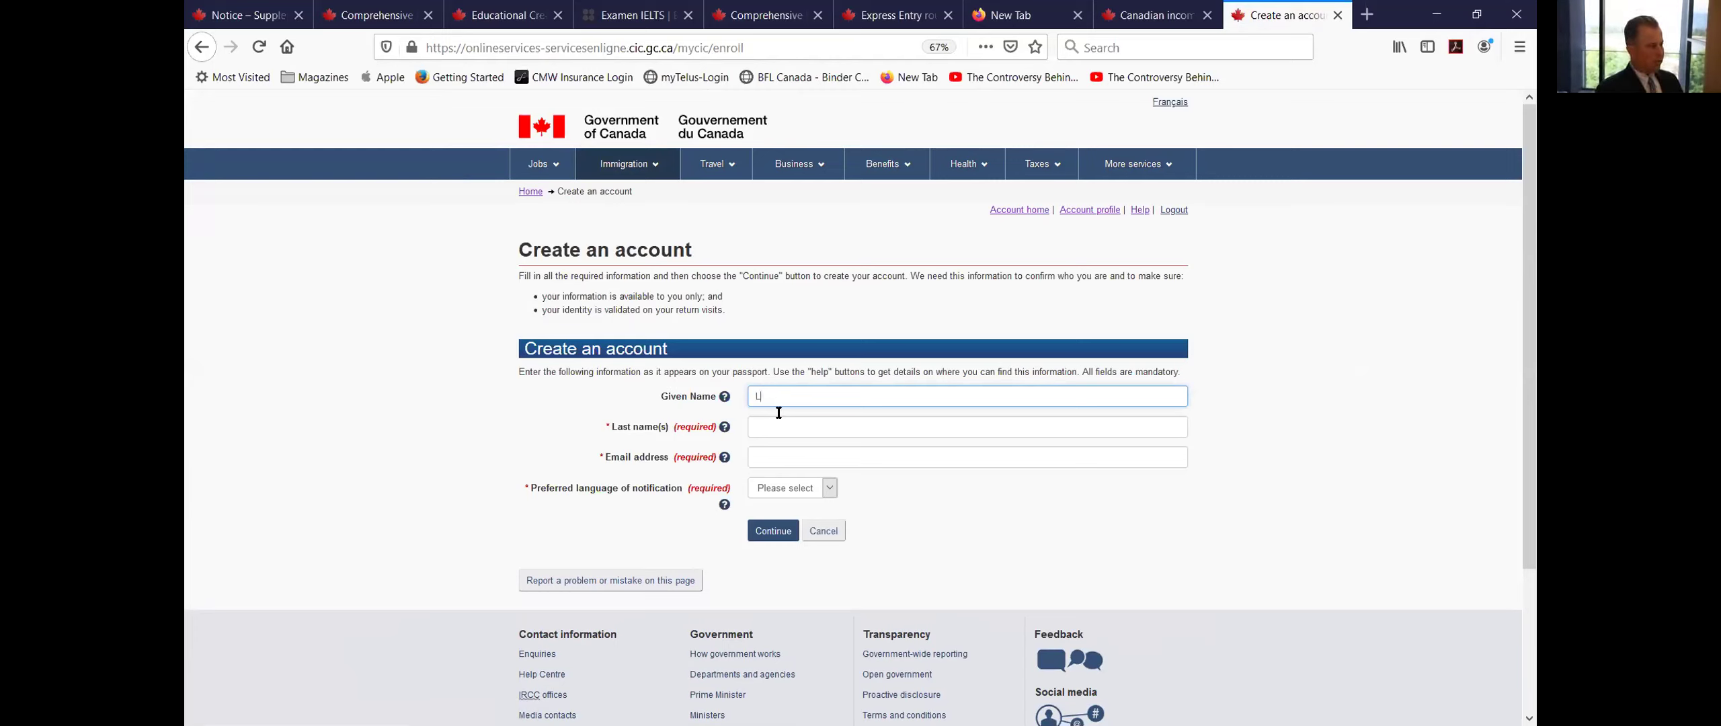
key("Tab")
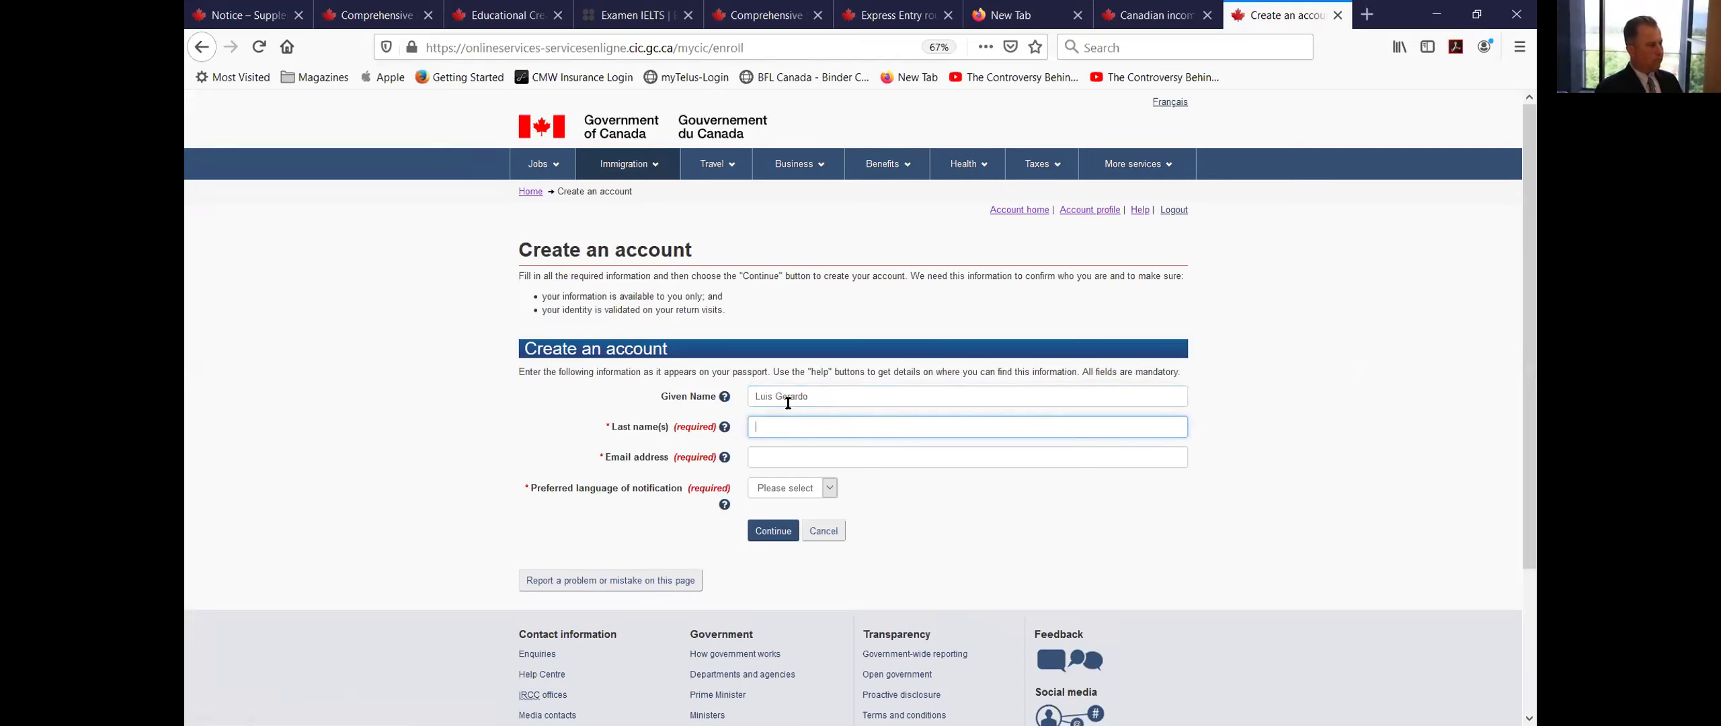
key("Tab")
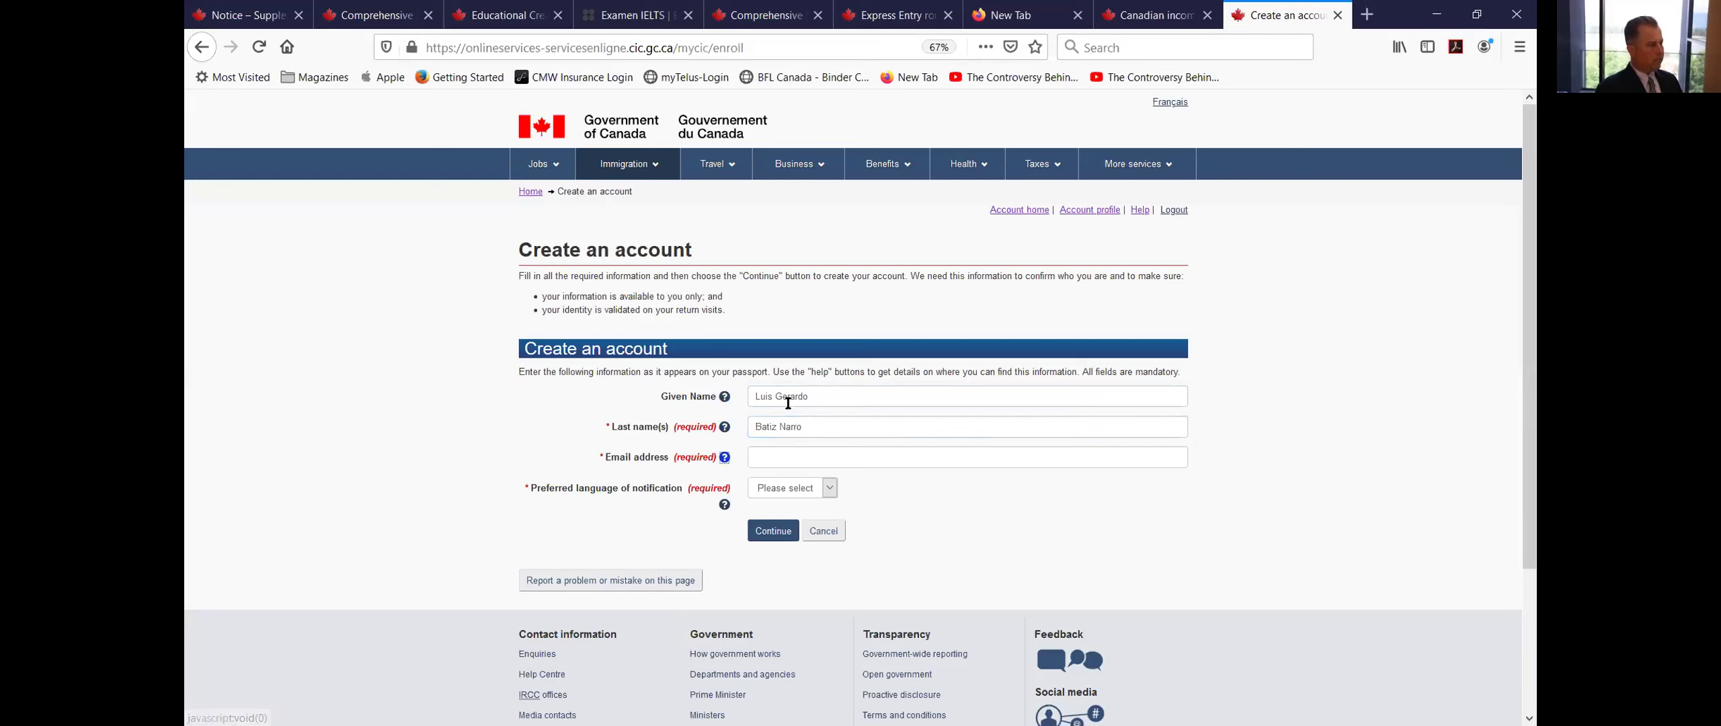
Step: Enter the applicant's e-mail address, choose English for notifications and submit the account details
key("Tab")
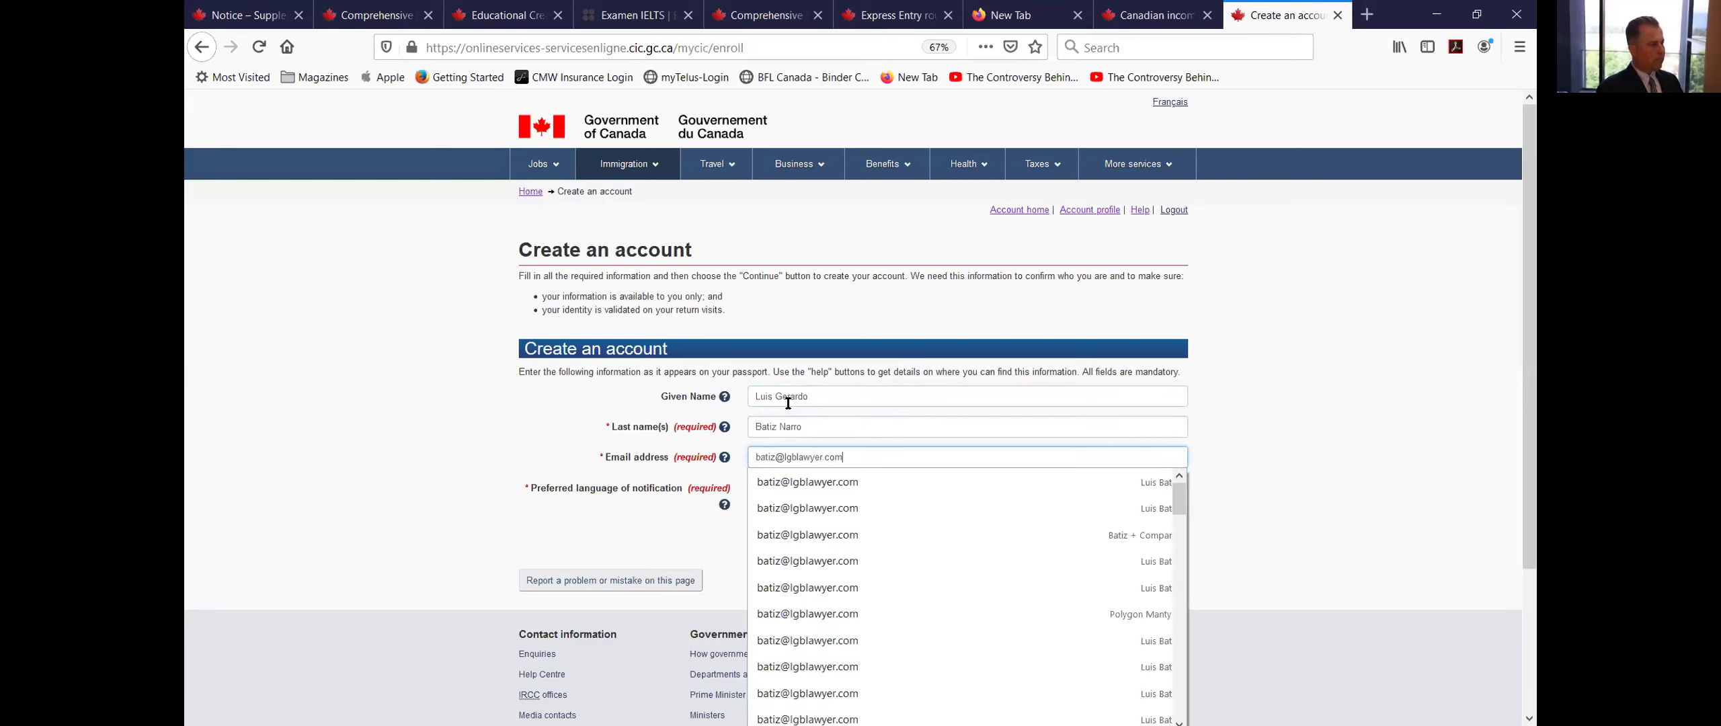
key("Tab")
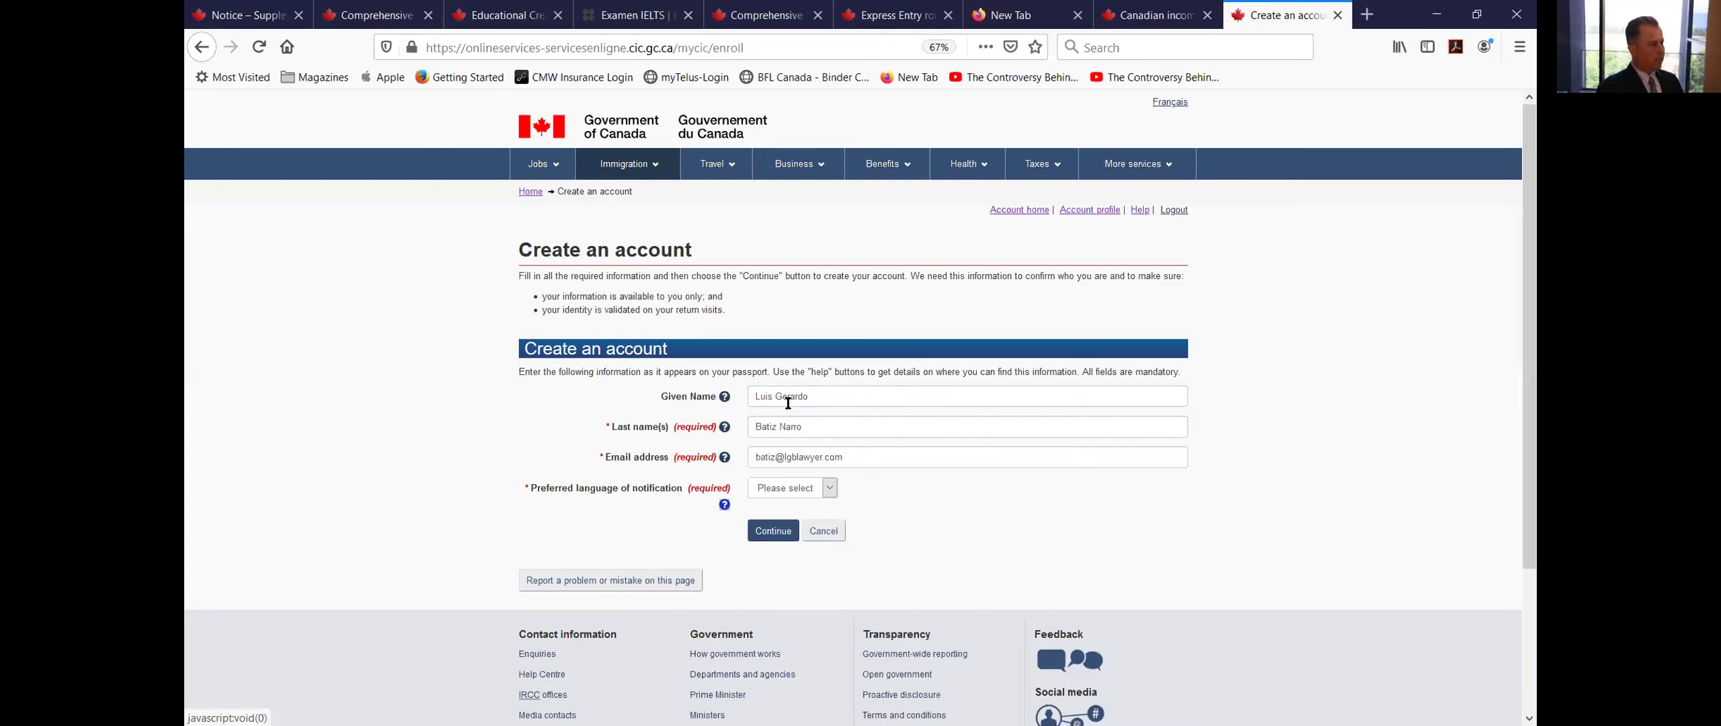
left_click(761, 488)
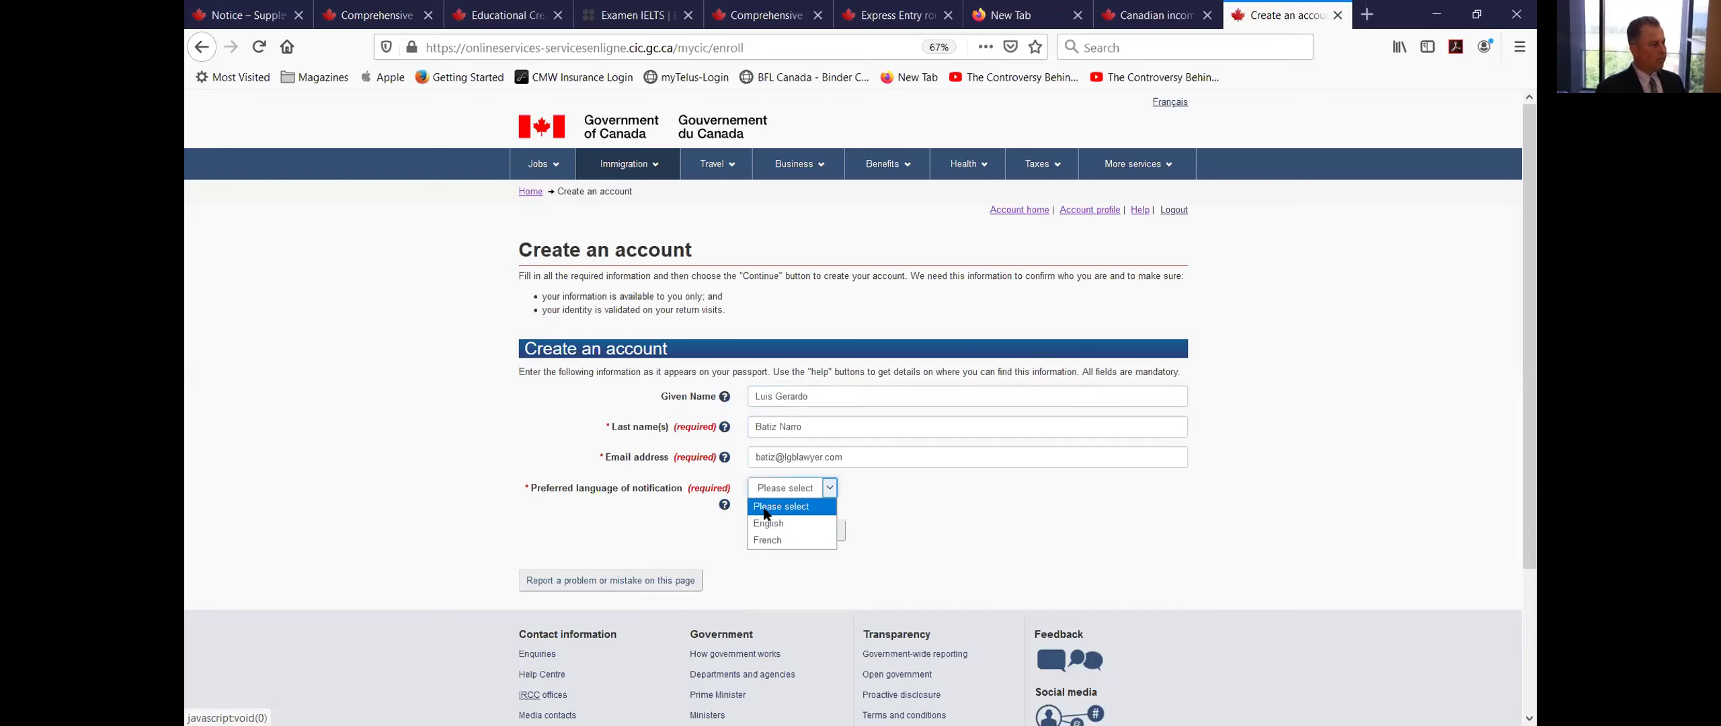
left_click(762, 524)
left_click(769, 531)
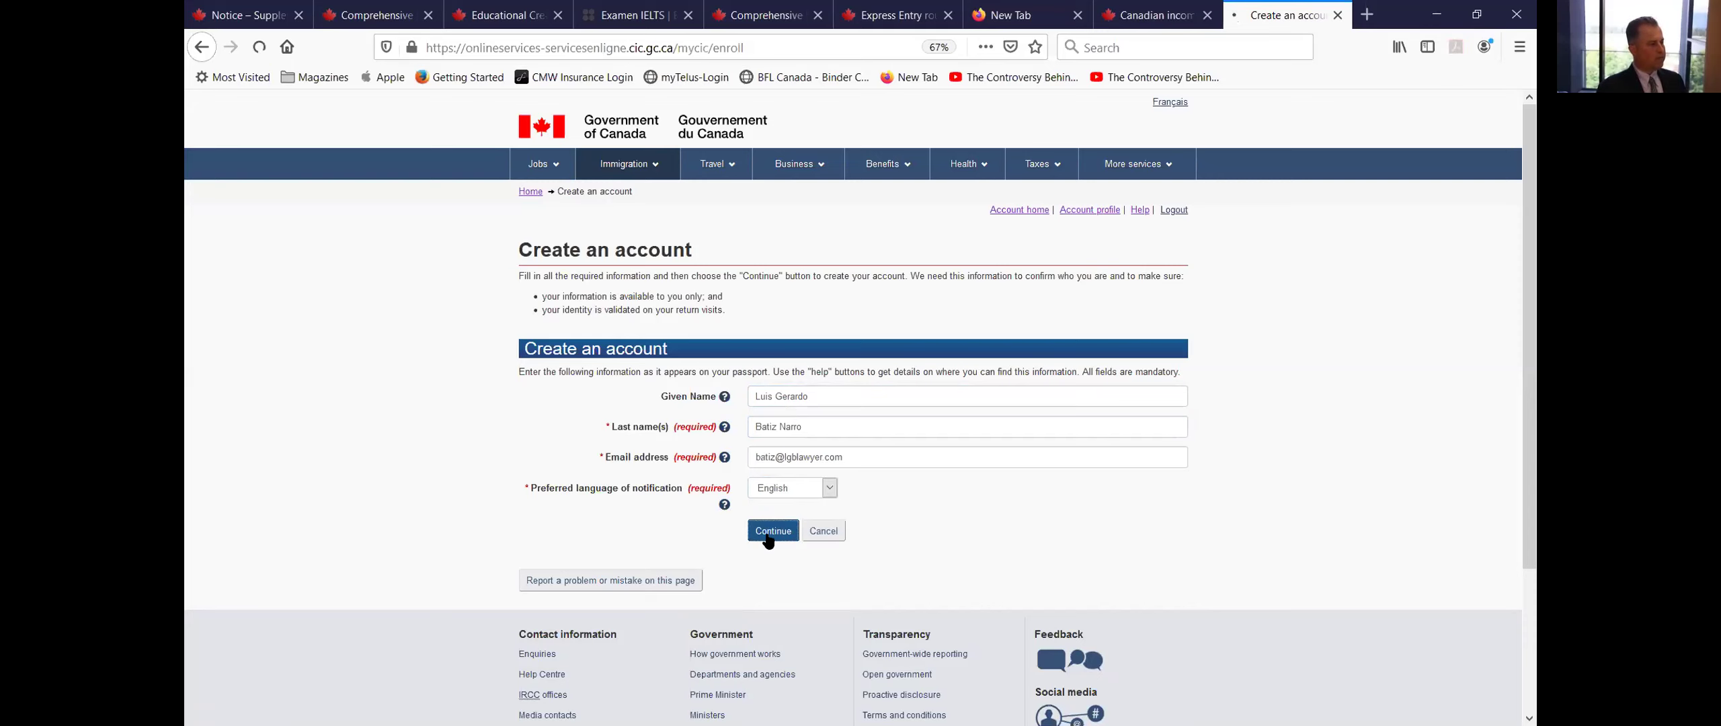
left_click(766, 353)
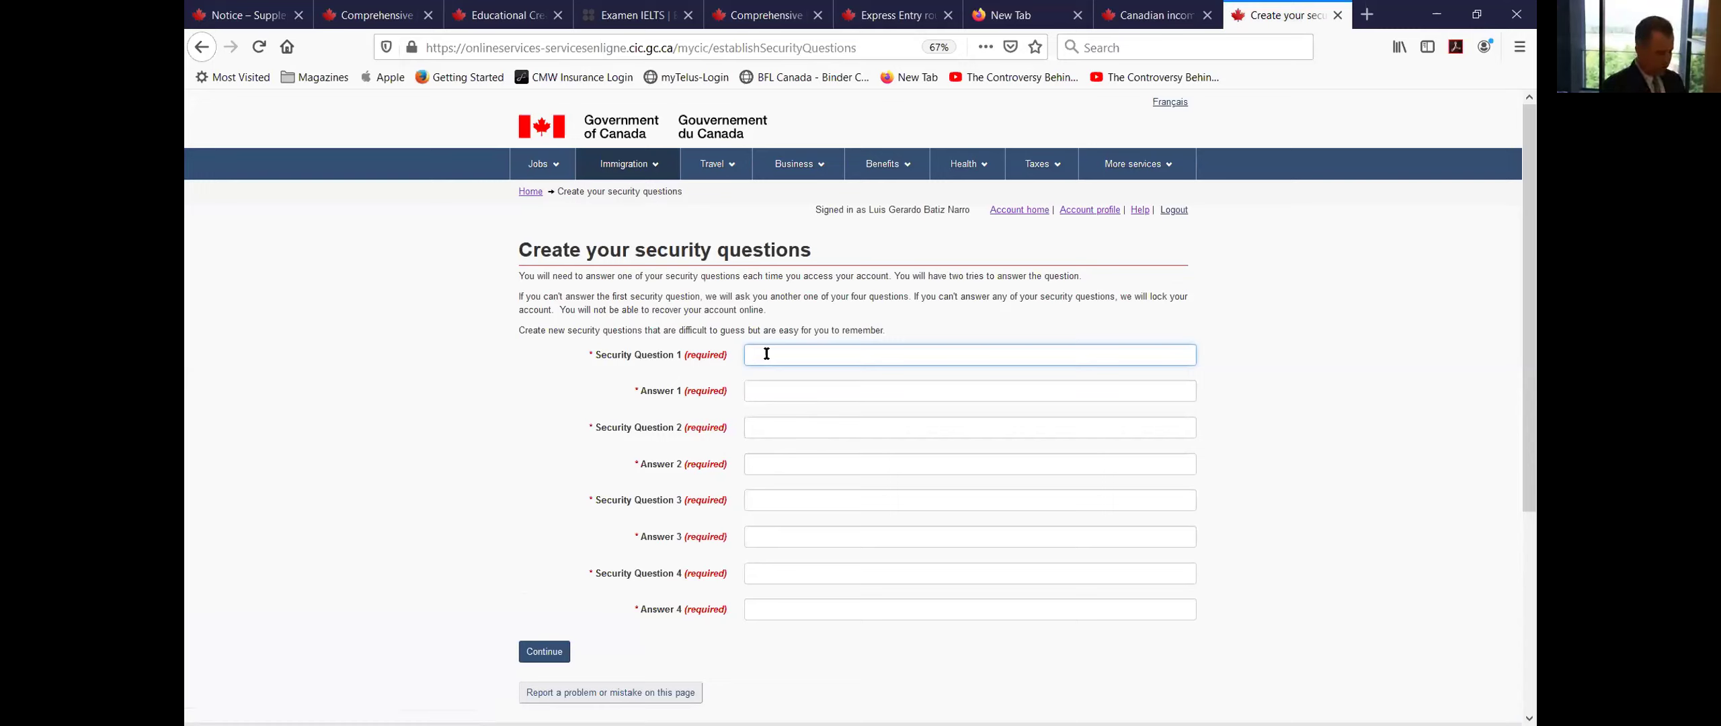
Step: Fill security questions 1 and 2 ('Ciudad donde vivo' and a second city question) with answers
key("Tab")
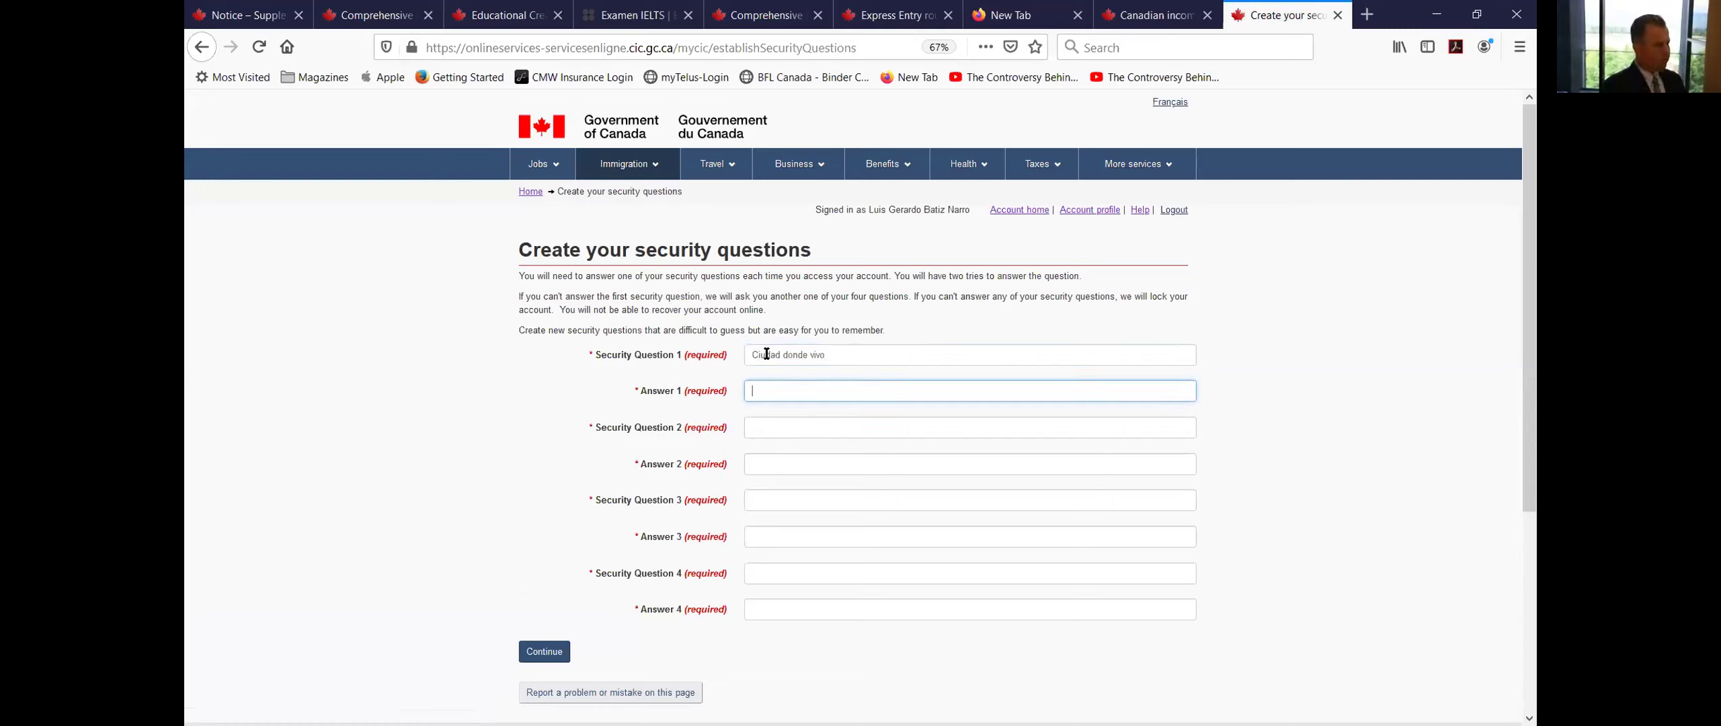
key("Down")
key("Down")
key("Tab")
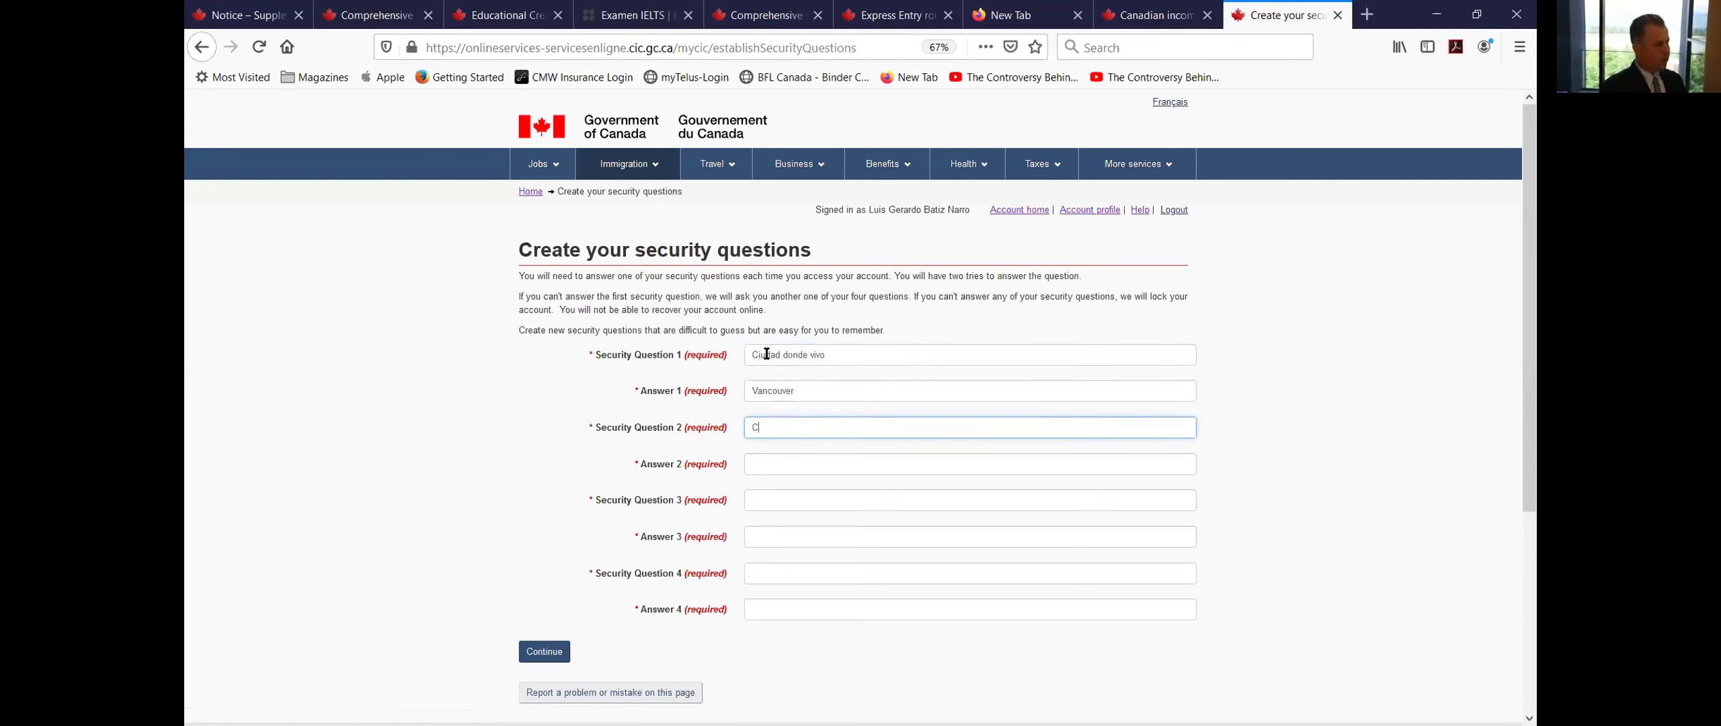
key("BackSpace")
key("BackSpace")
key("BackSpace")
key("Tab")
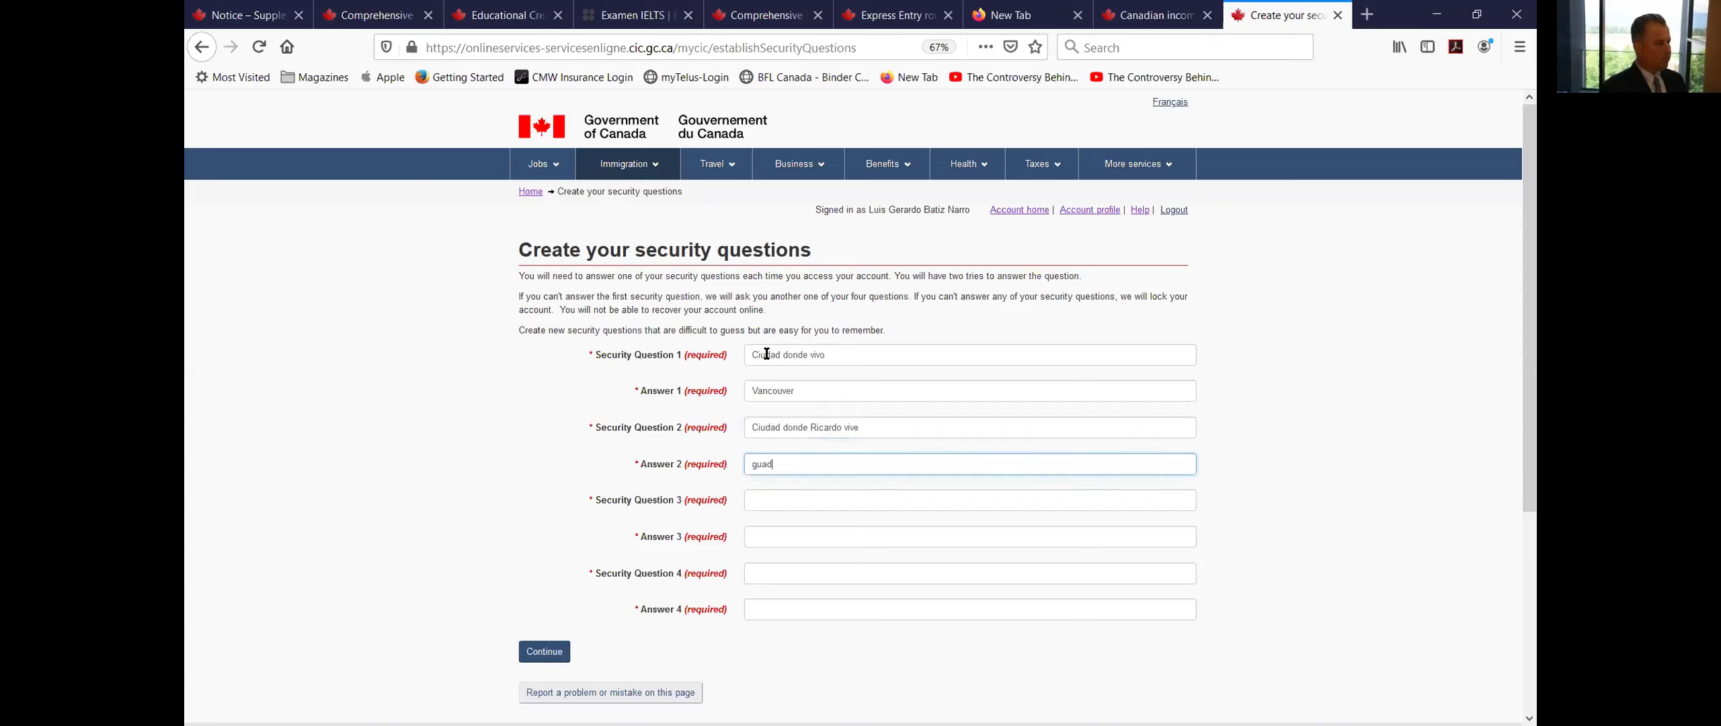
key("BackSpace")
key("BackSpace")
key("BackSpace")
Step: Fill security questions 3 and 4 ('Que dia es hoy', 'Comida favorita') with their answers
key("Tab")
type("Que dia es hoy")
key("Tab")
key("Tab")
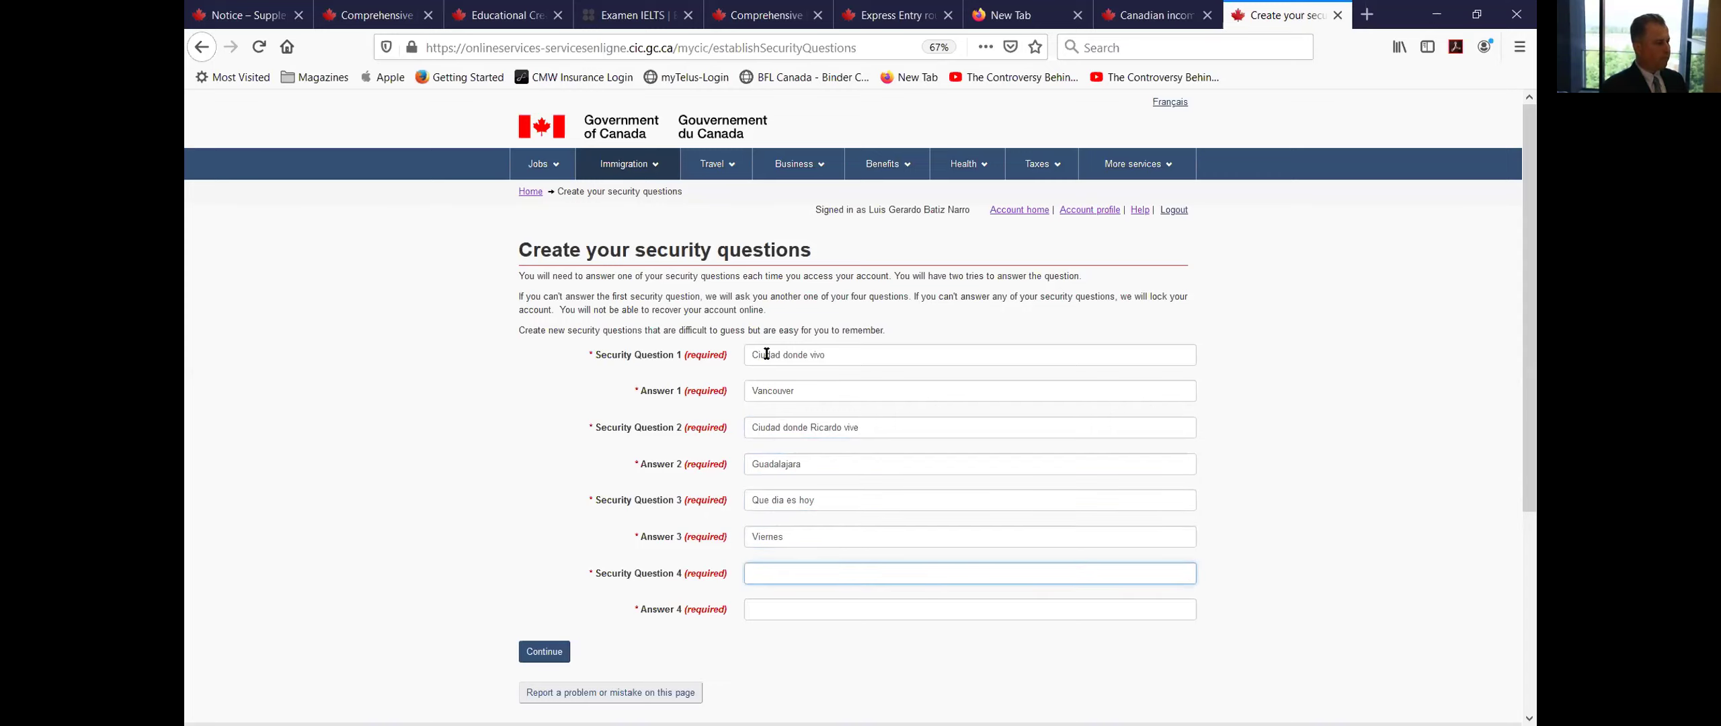
type("Comida favorita")
key("Tab")
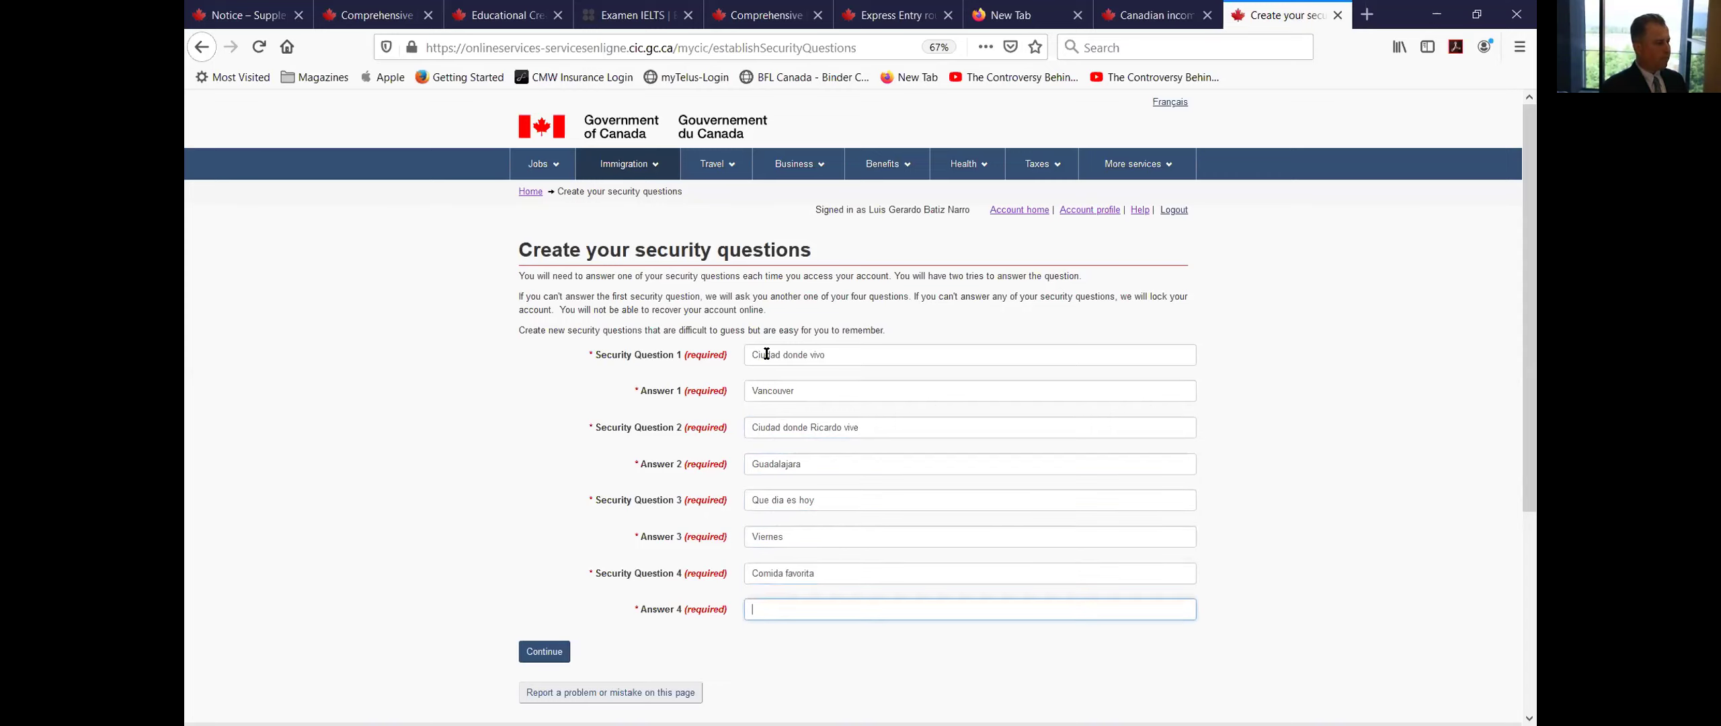
key("alt+Tab")
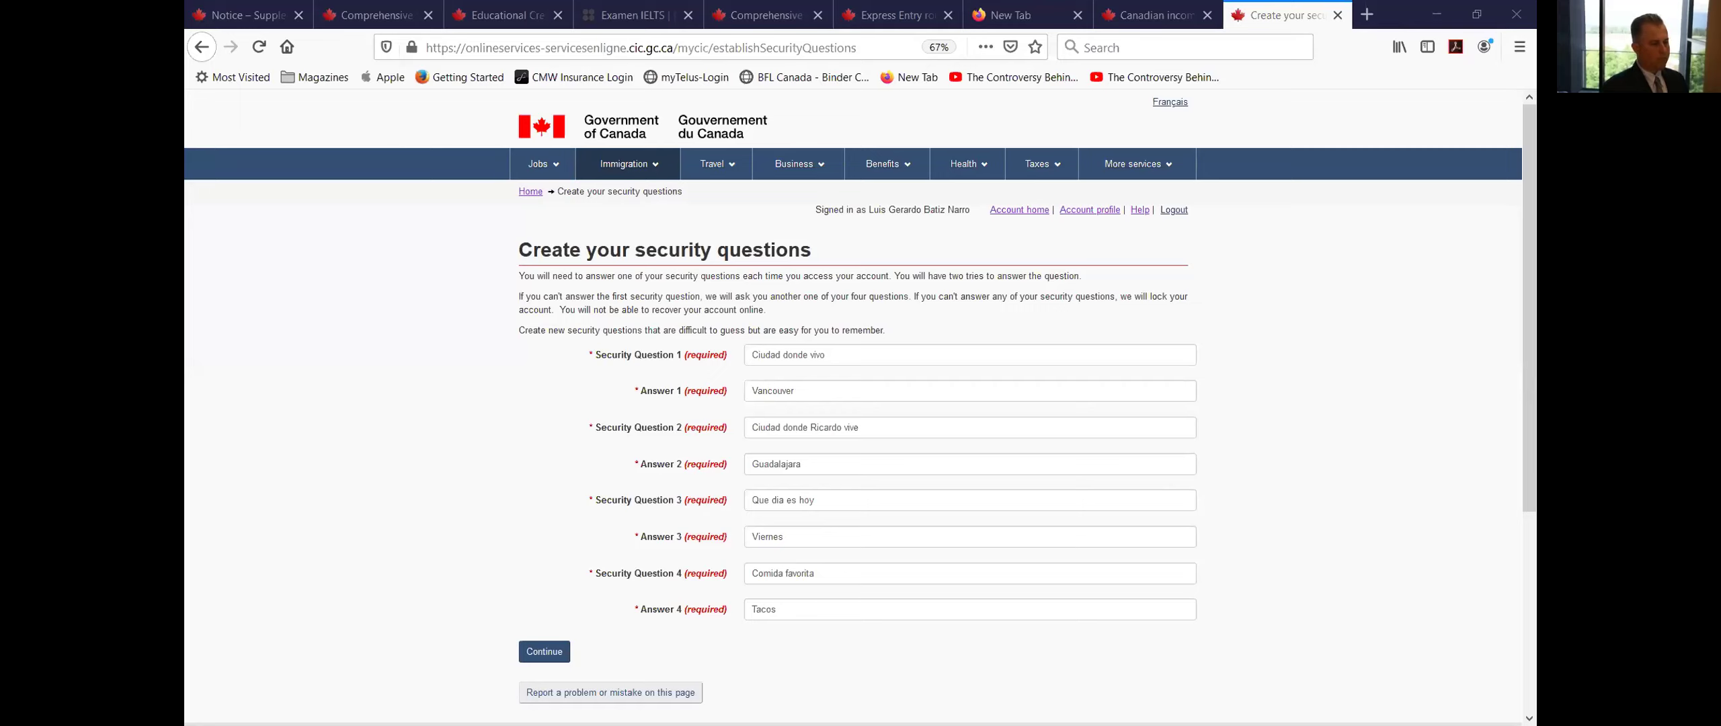
Step: Save the security questions and follow the 'Apply to come to Canada' link
left_click(526, 658)
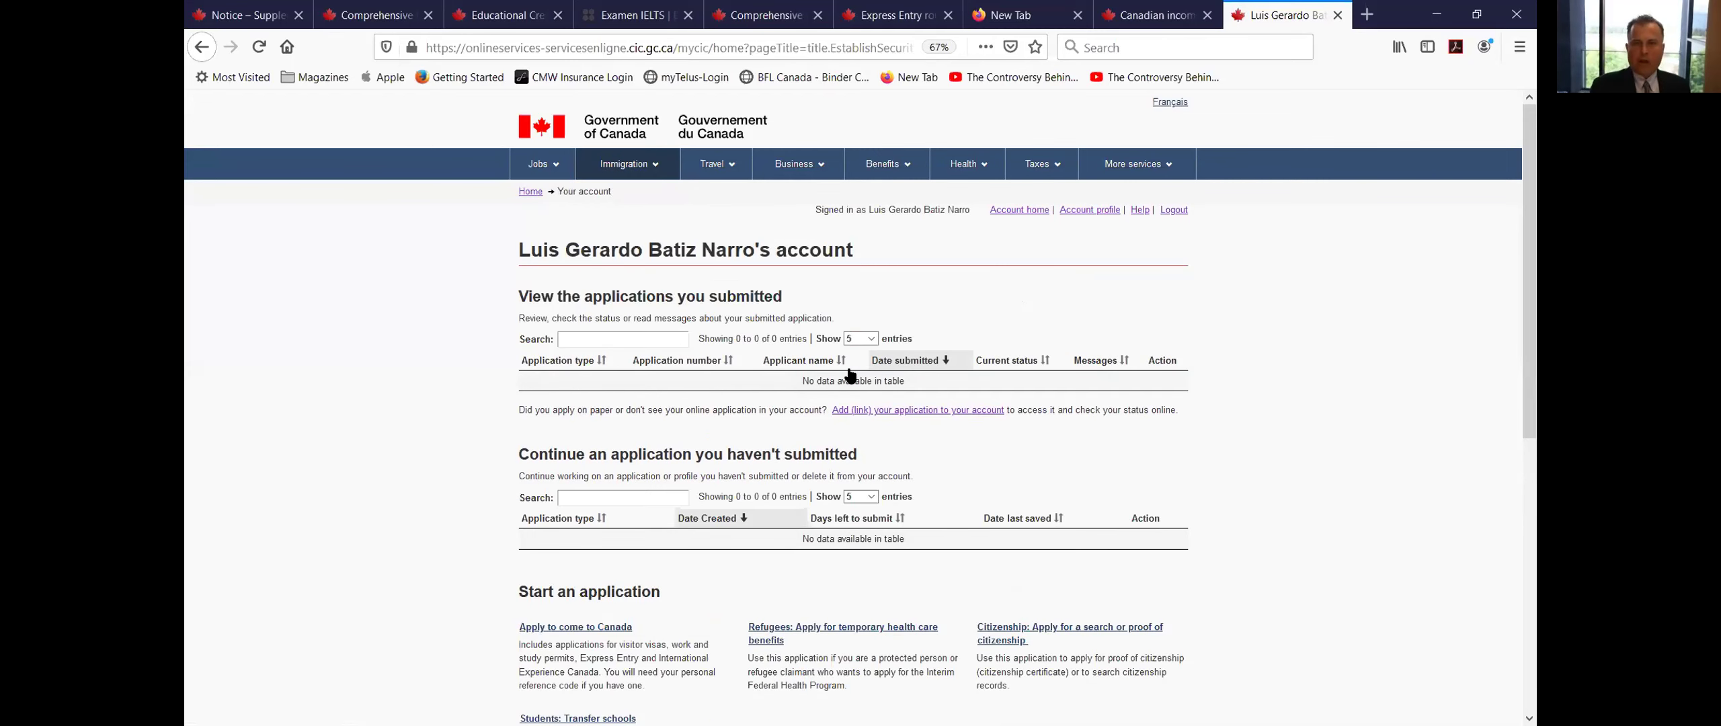
scroll(852, 373, "down", 2)
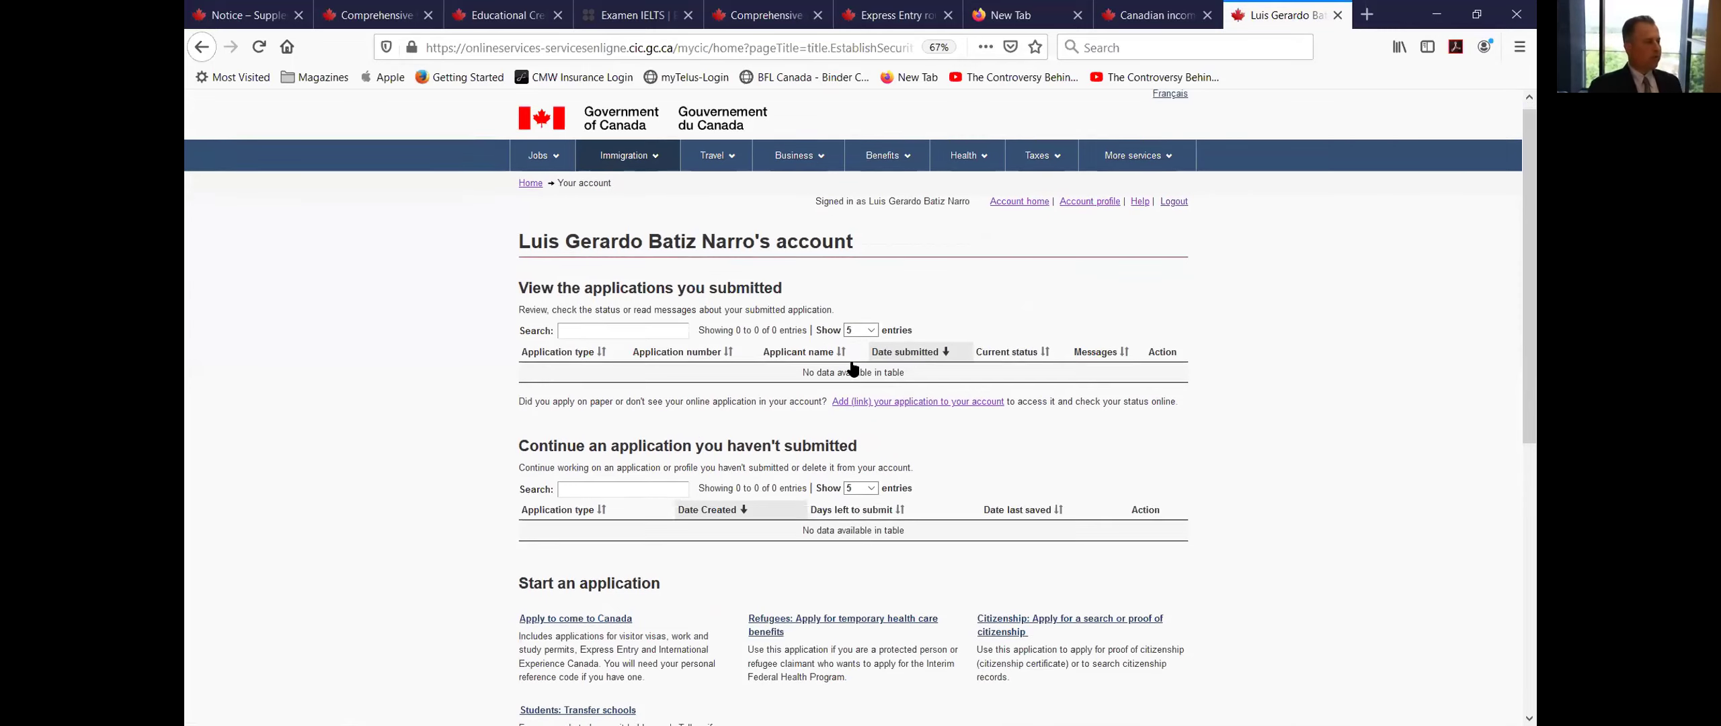
scroll(852, 372, "down", 1)
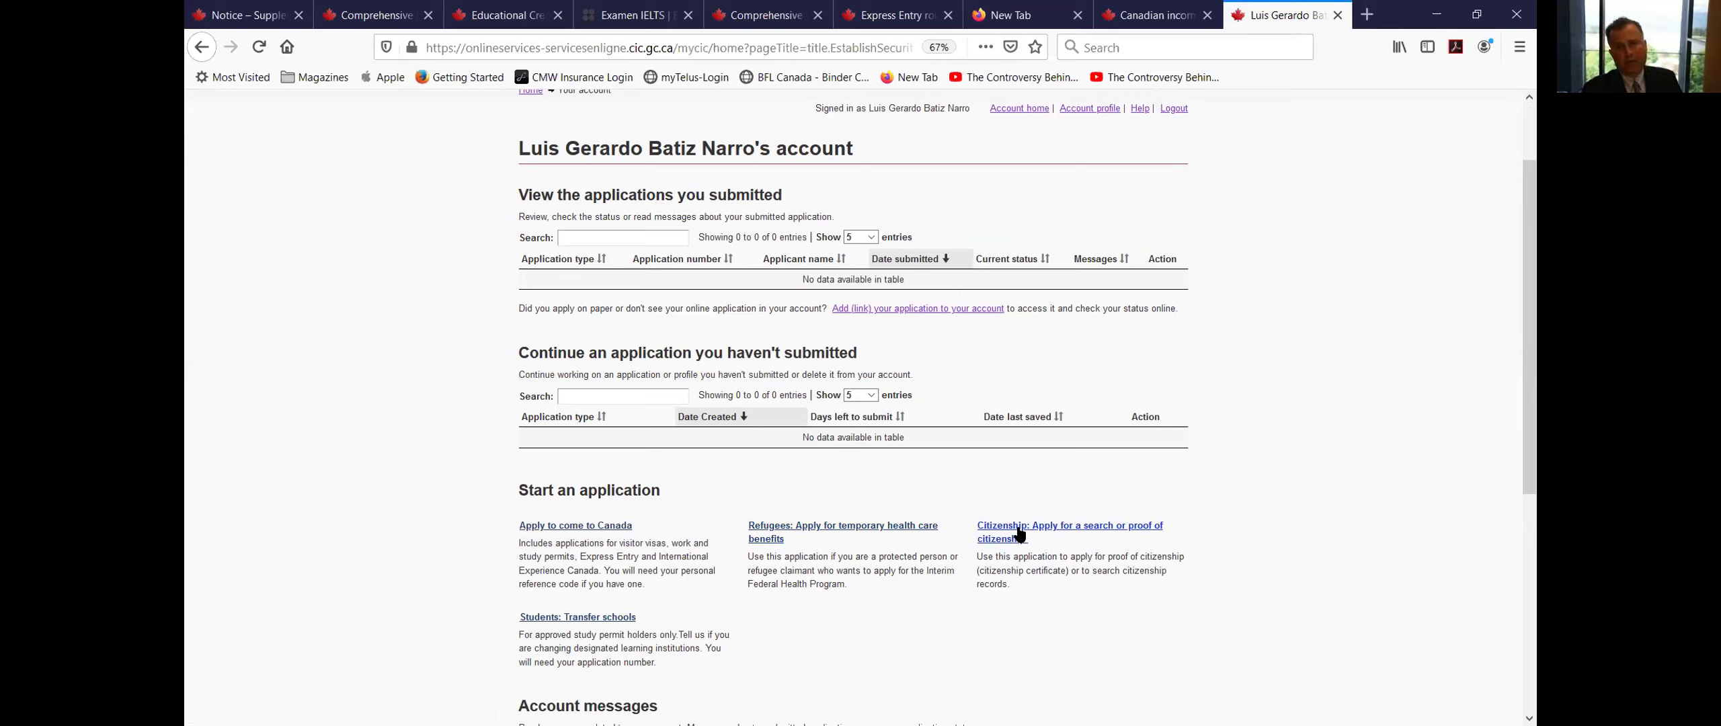
left_click(575, 528)
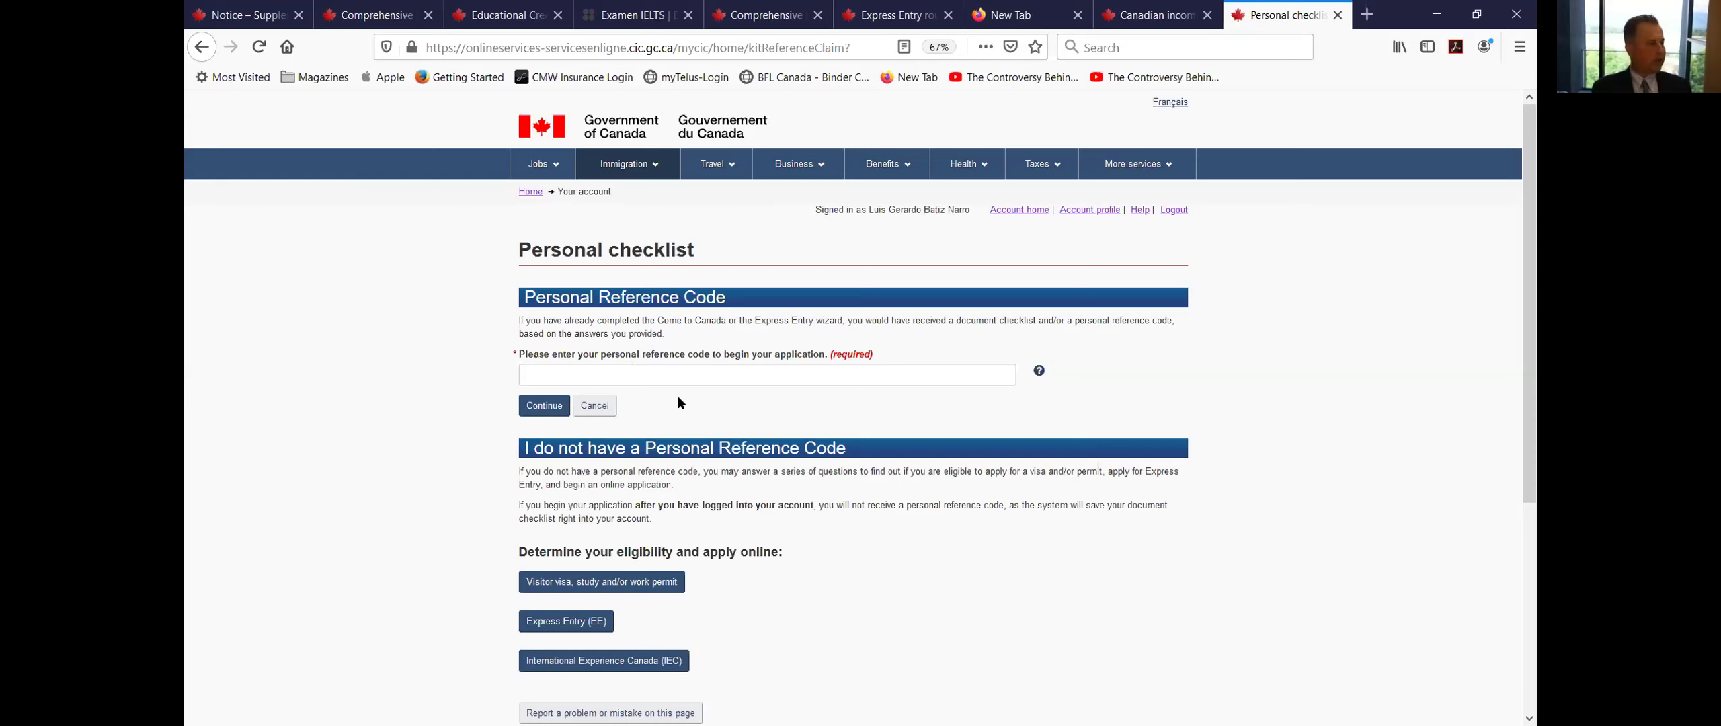
Step: Choose Express Entry on the Personal checklist page instead of a reference code
scroll(575, 622, "down", 3)
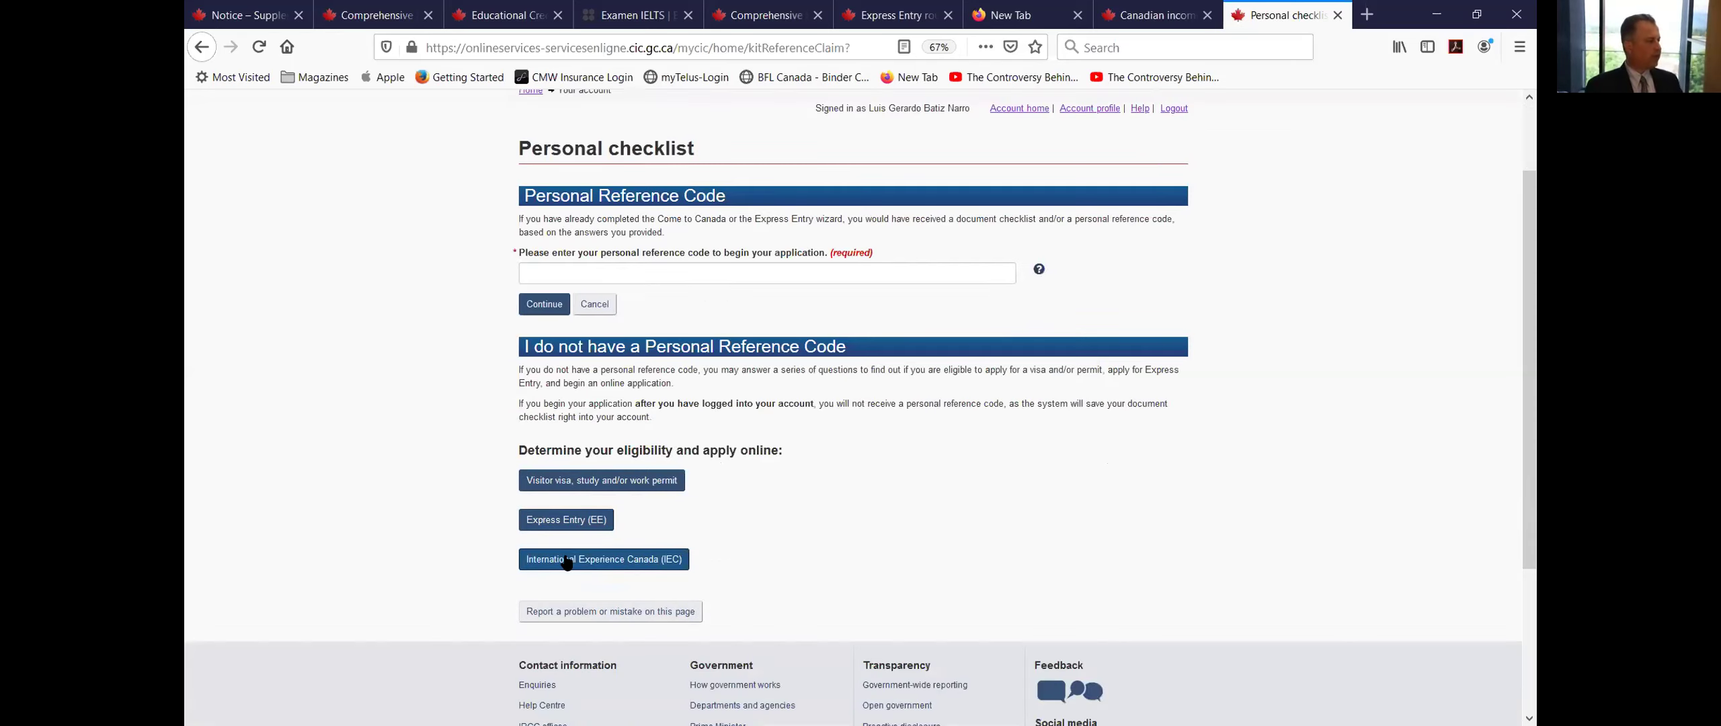
left_click(554, 524)
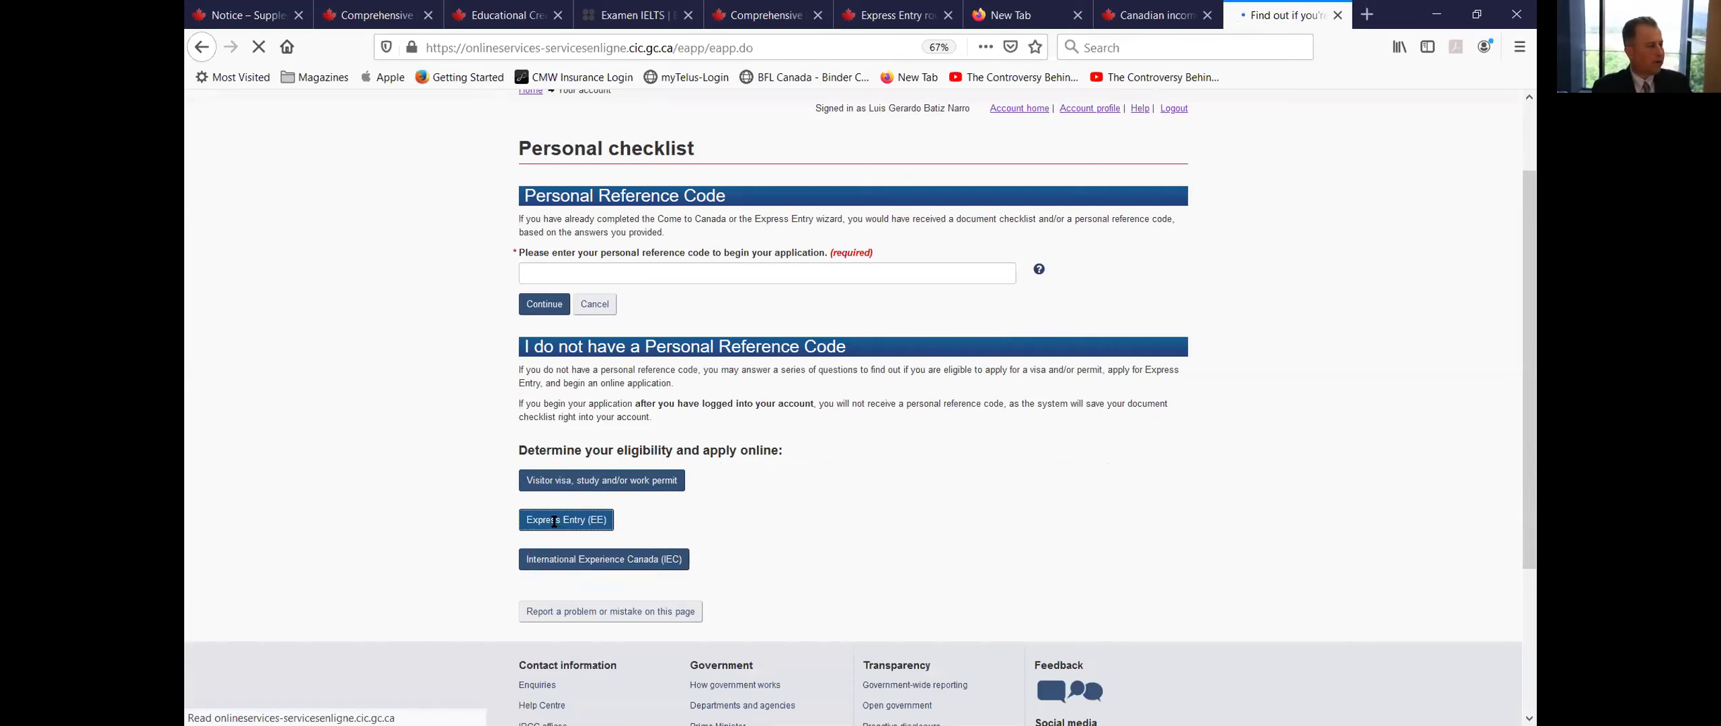
Step: Answer British Columbia as the province and IELTS as the language test
left_click(658, 361)
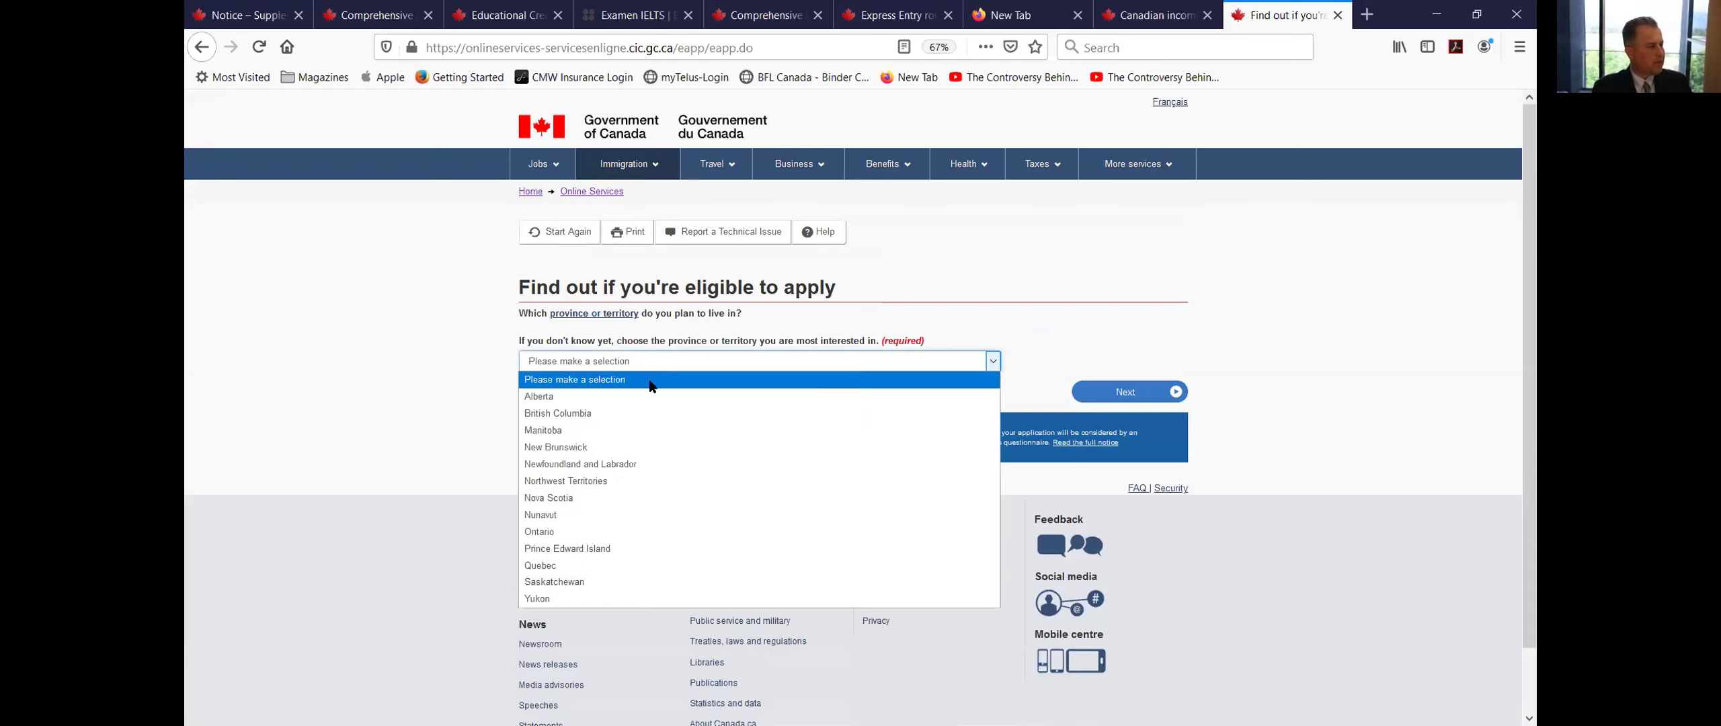
left_click(616, 413)
left_click(1099, 392)
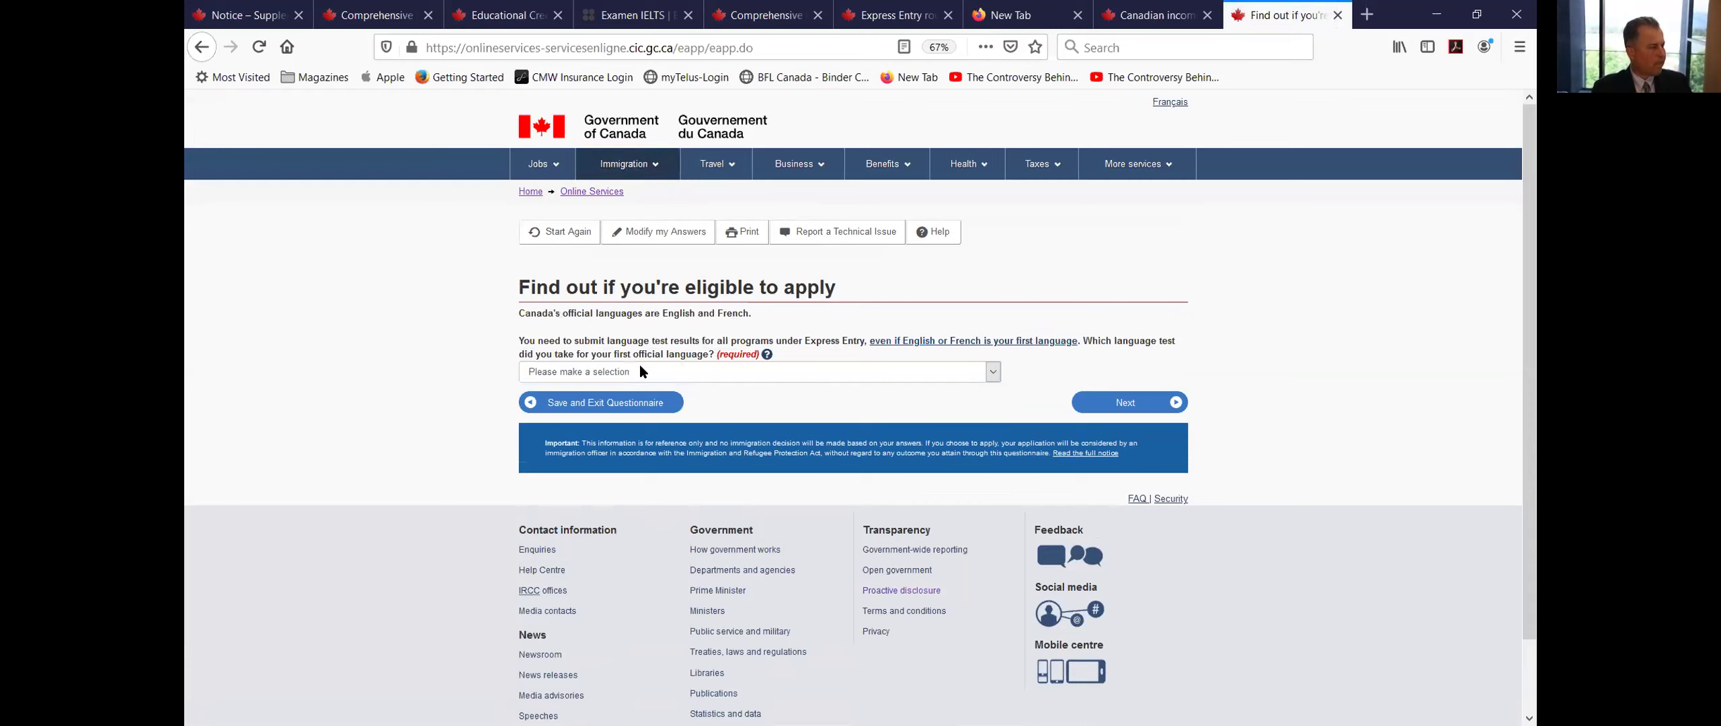
left_click(640, 367)
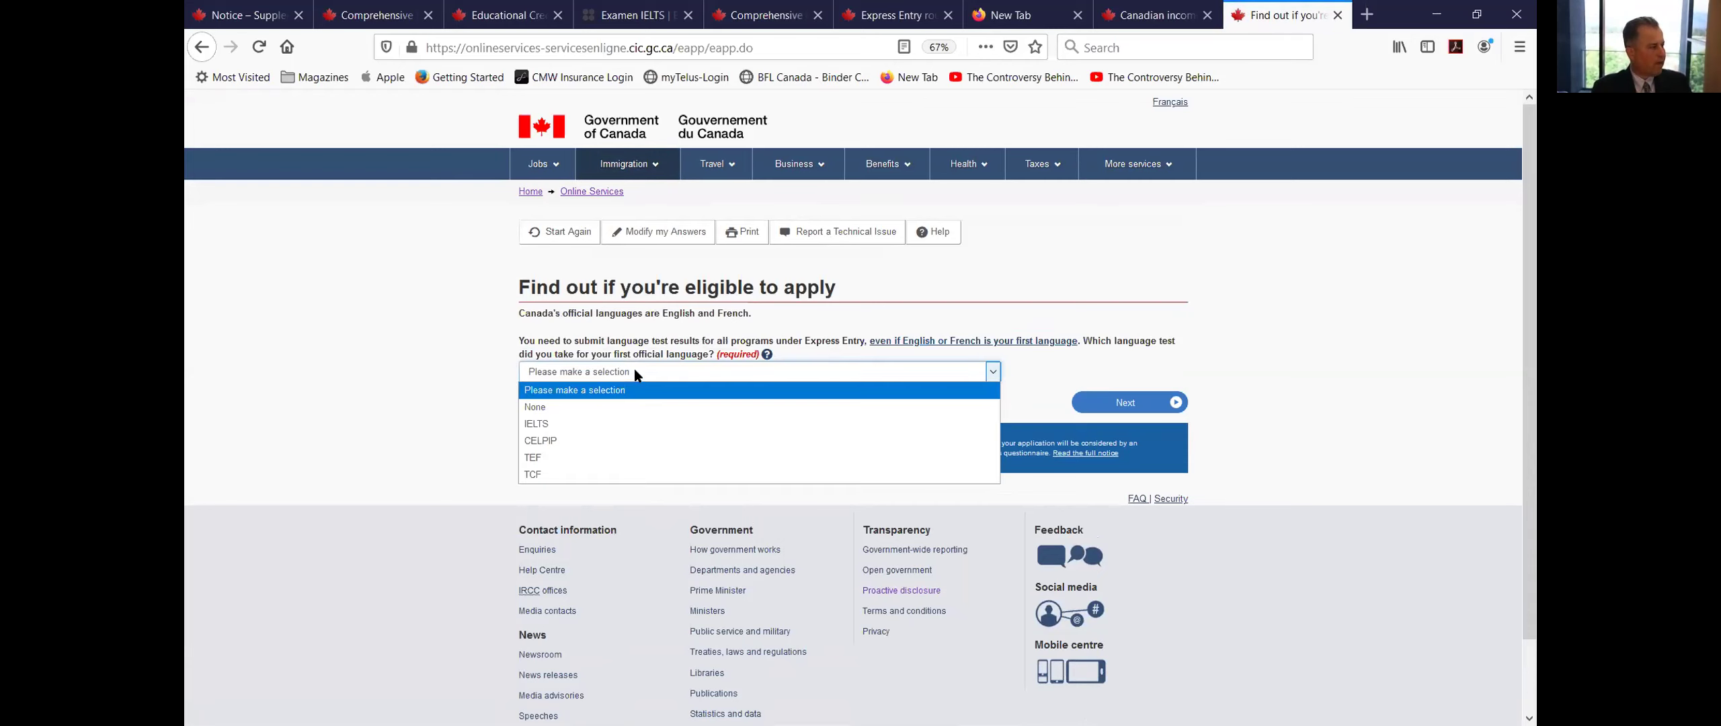
left_click(538, 424)
left_click(1130, 402)
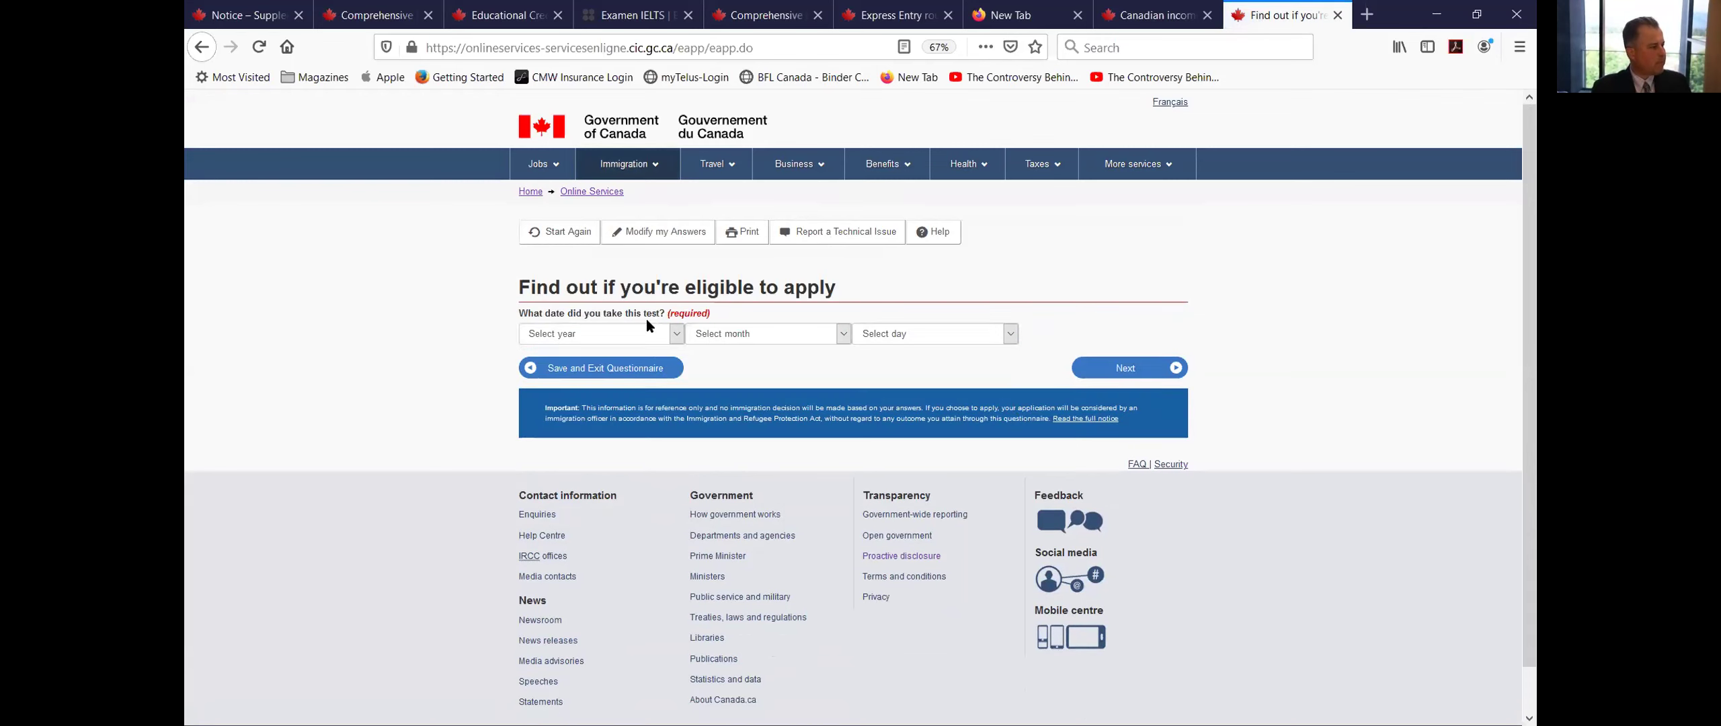
Step: Set the IELTS test date to 2019, December, 09
left_click(591, 334)
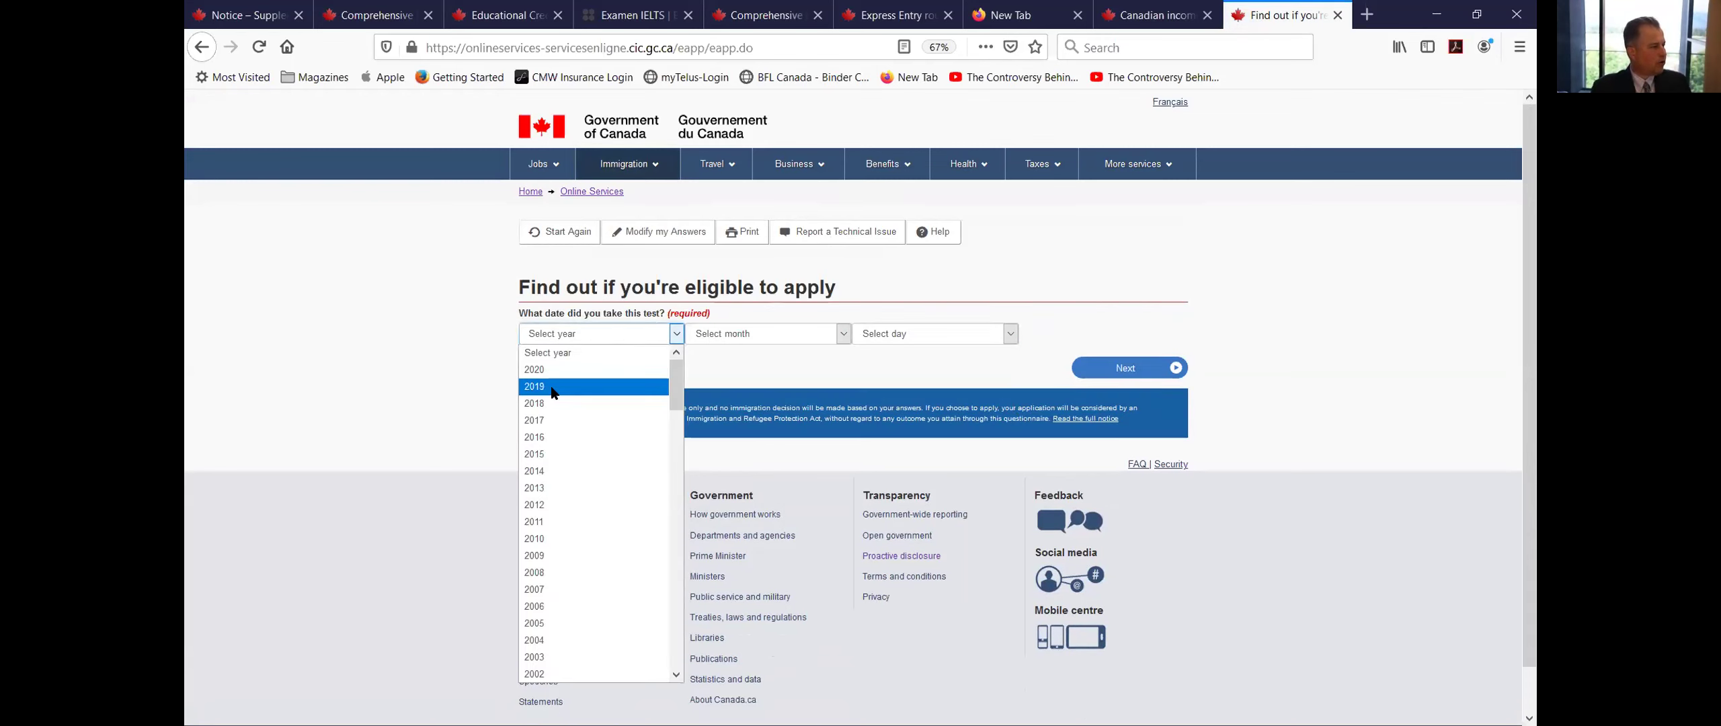
left_click(549, 387)
left_click(766, 334)
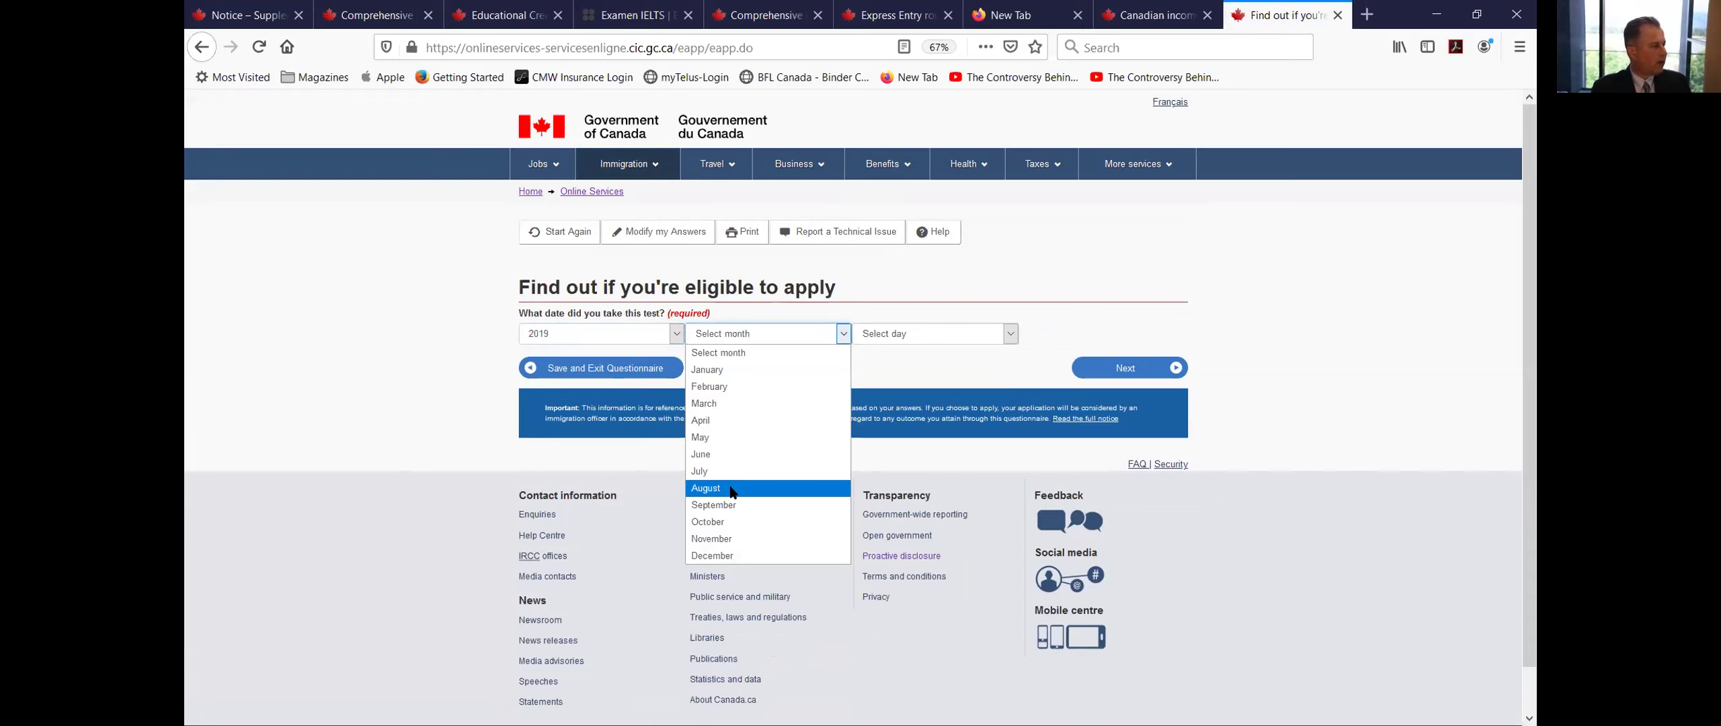
left_click(742, 557)
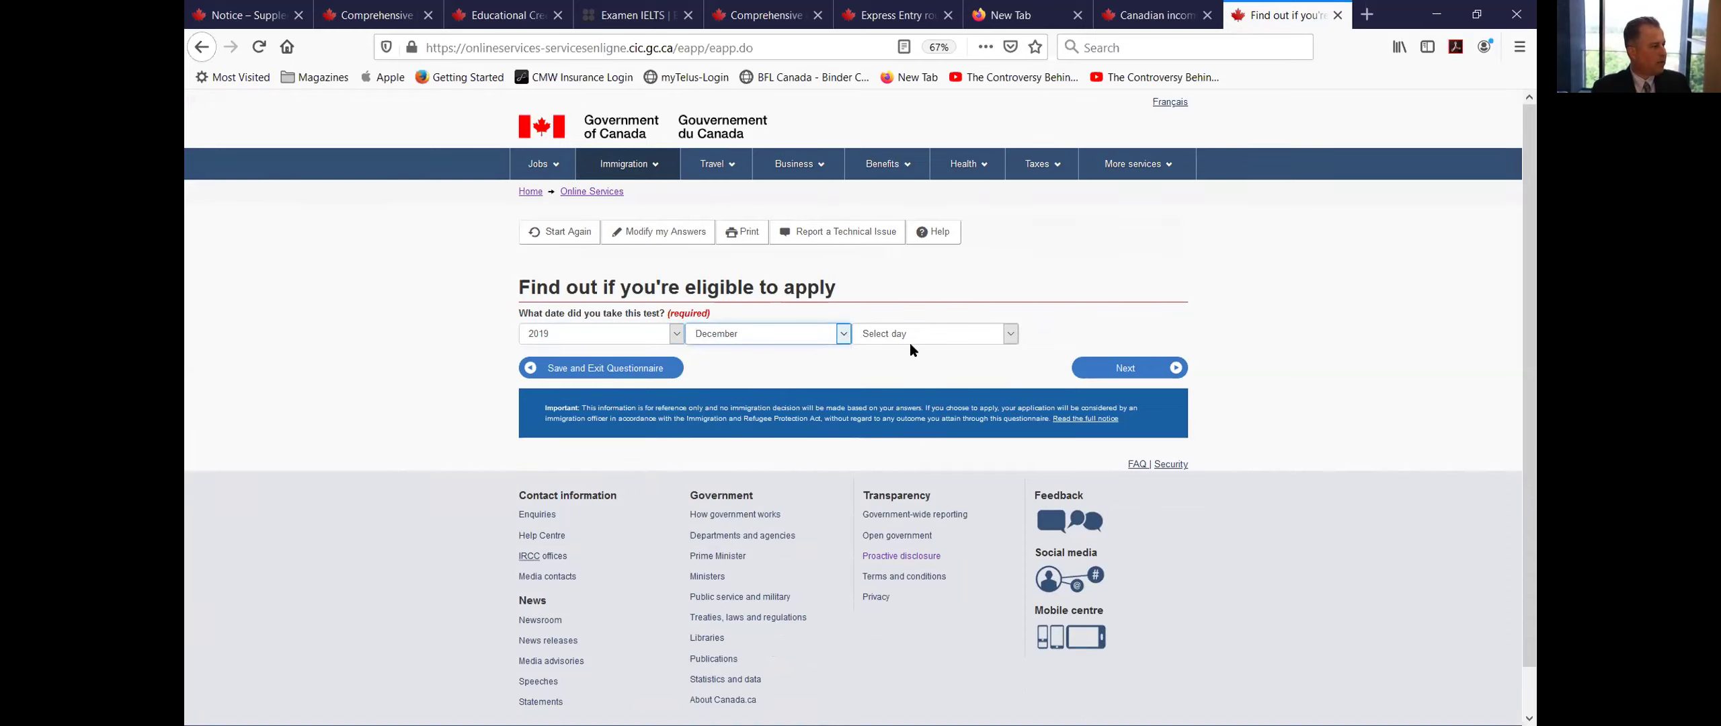
left_click(909, 336)
left_click(872, 512)
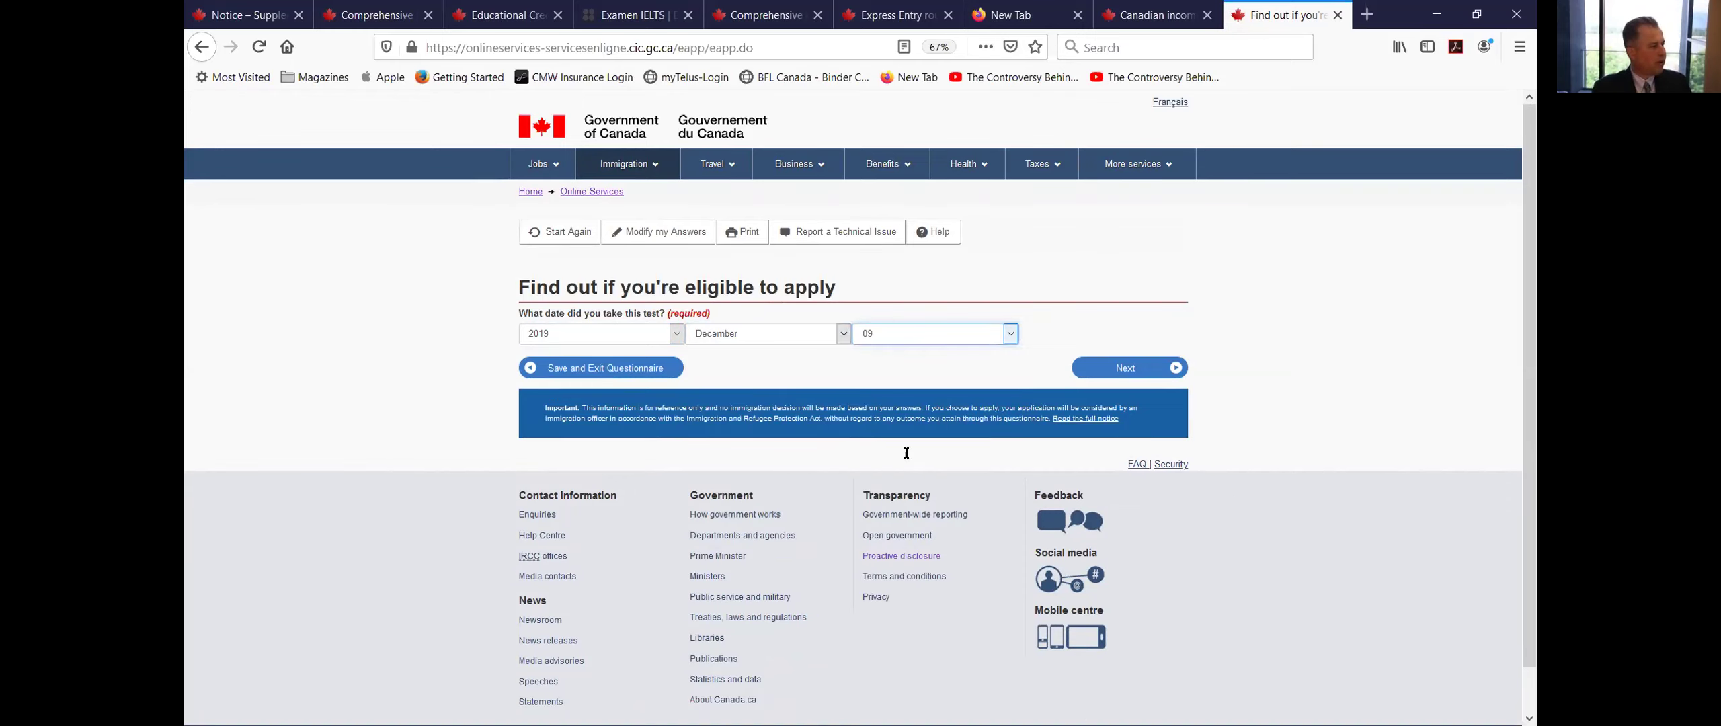
left_click(1132, 373)
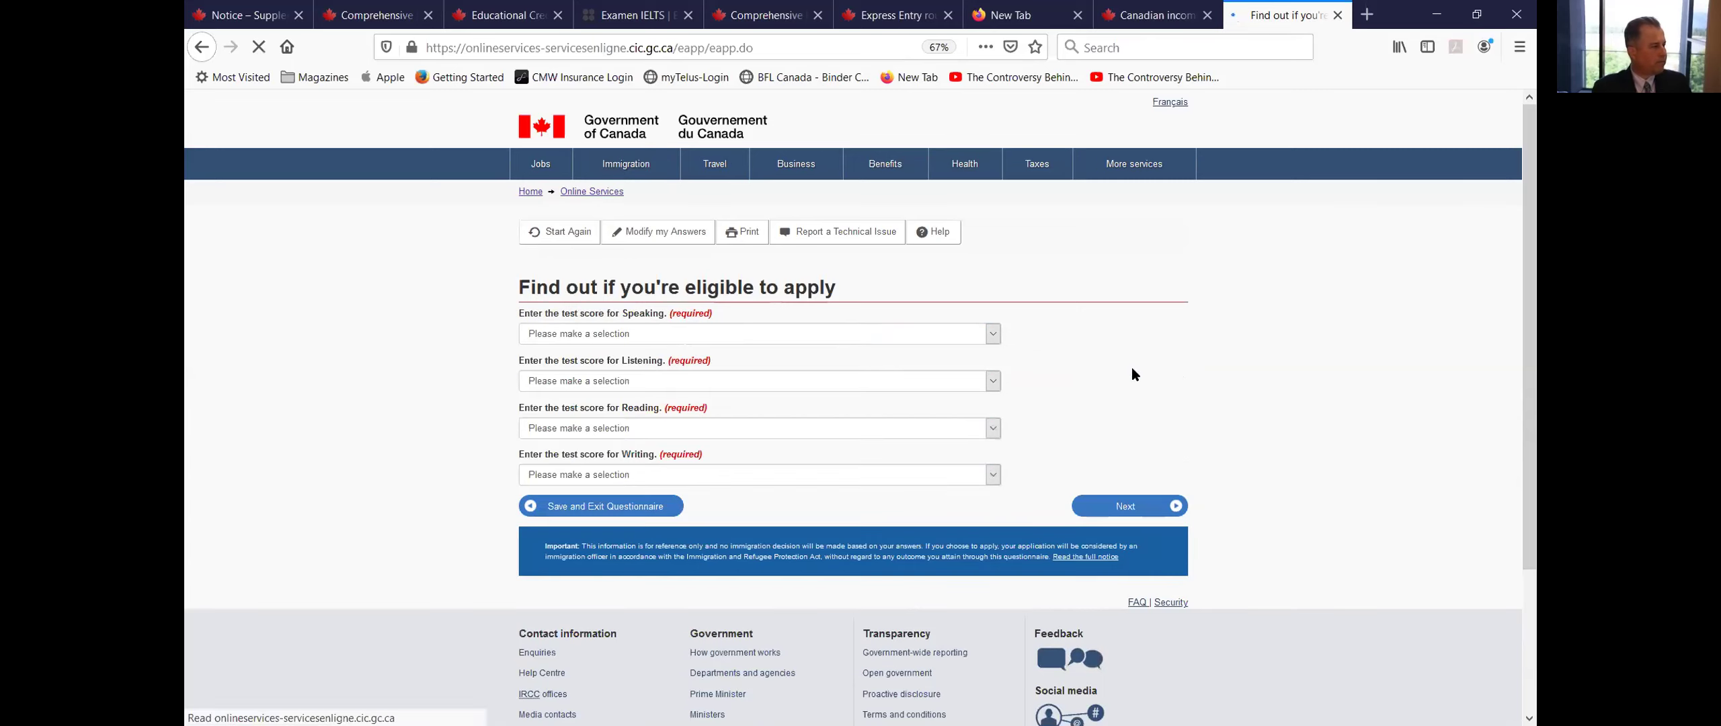
Step: Enter IELTS scores: Speaking 8, Listening 9, Reading 8.5, Writing 8.5
left_click(661, 336)
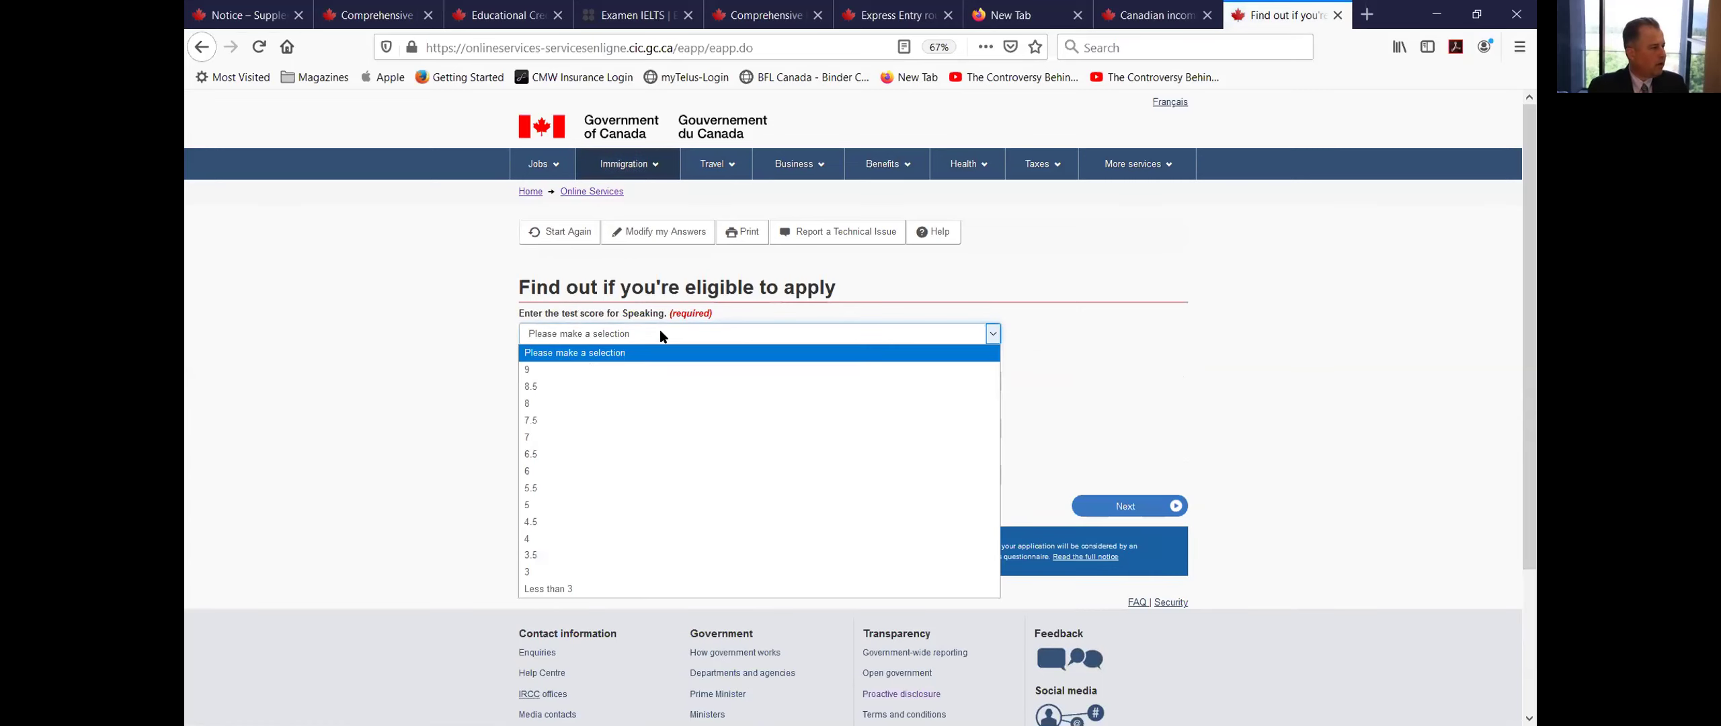
left_click(578, 404)
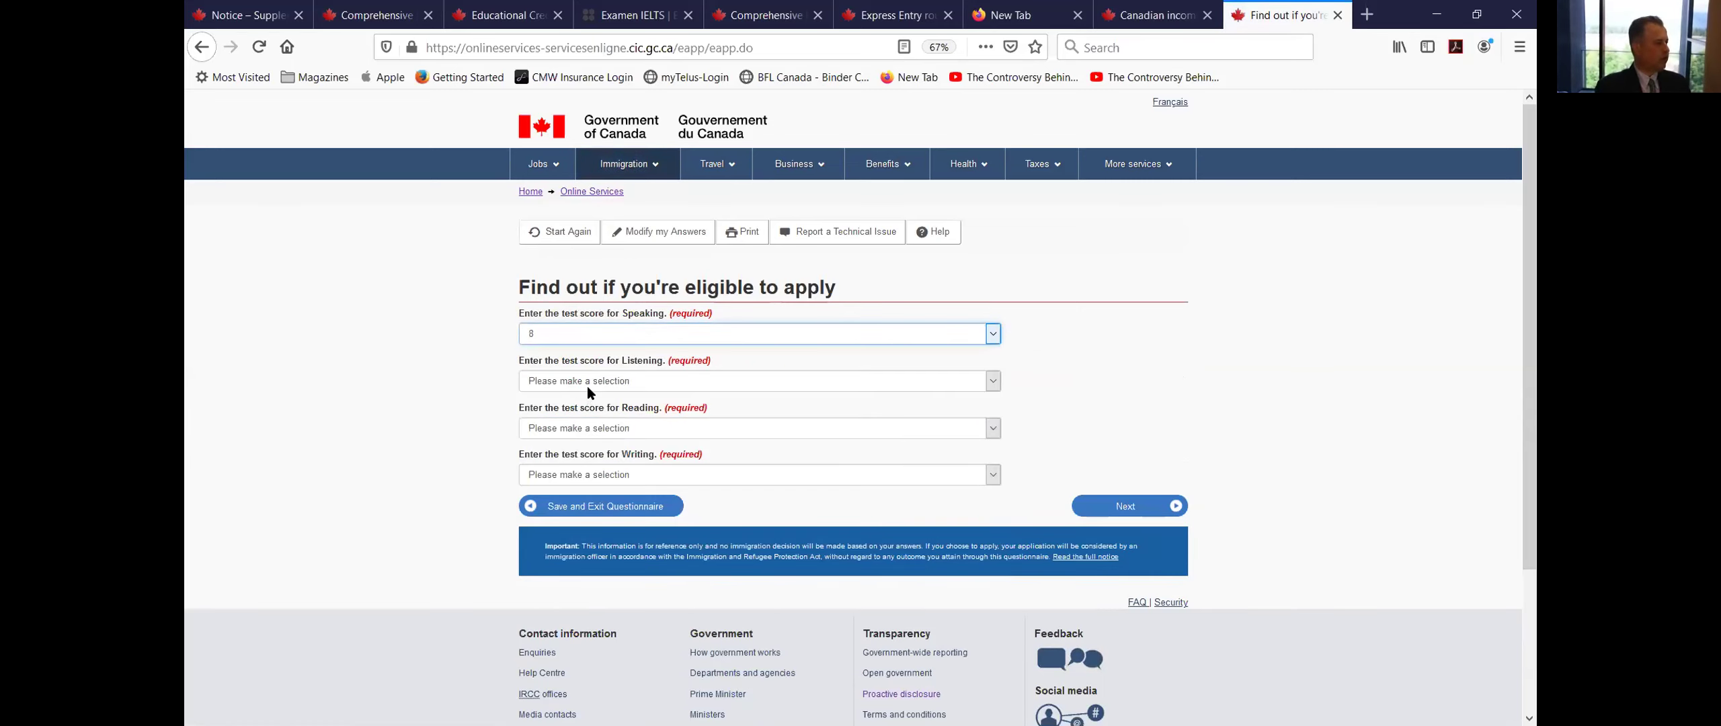
left_click(586, 383)
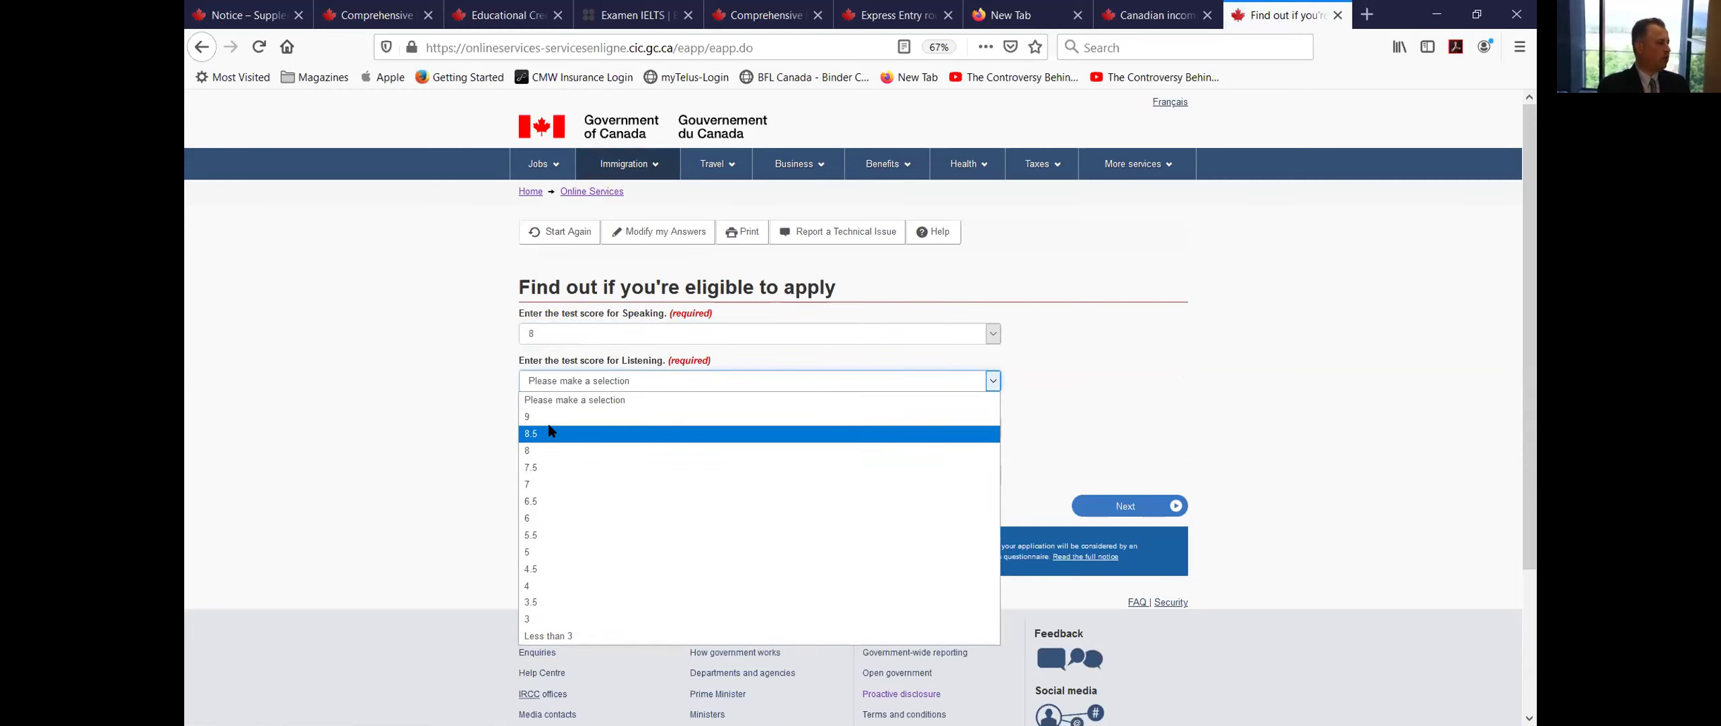
left_click(549, 417)
left_click(549, 429)
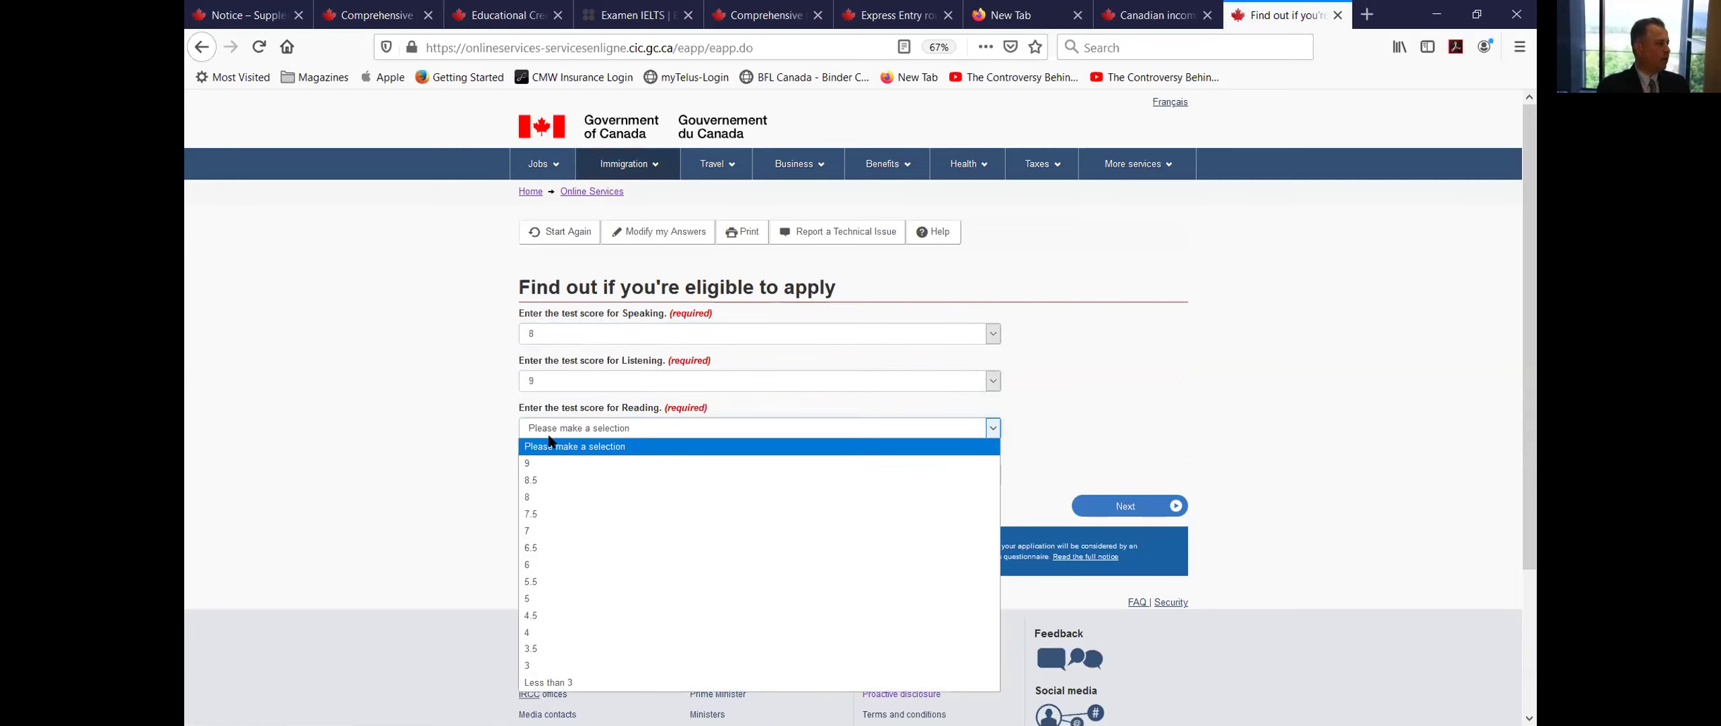
left_click(550, 494)
left_click(563, 474)
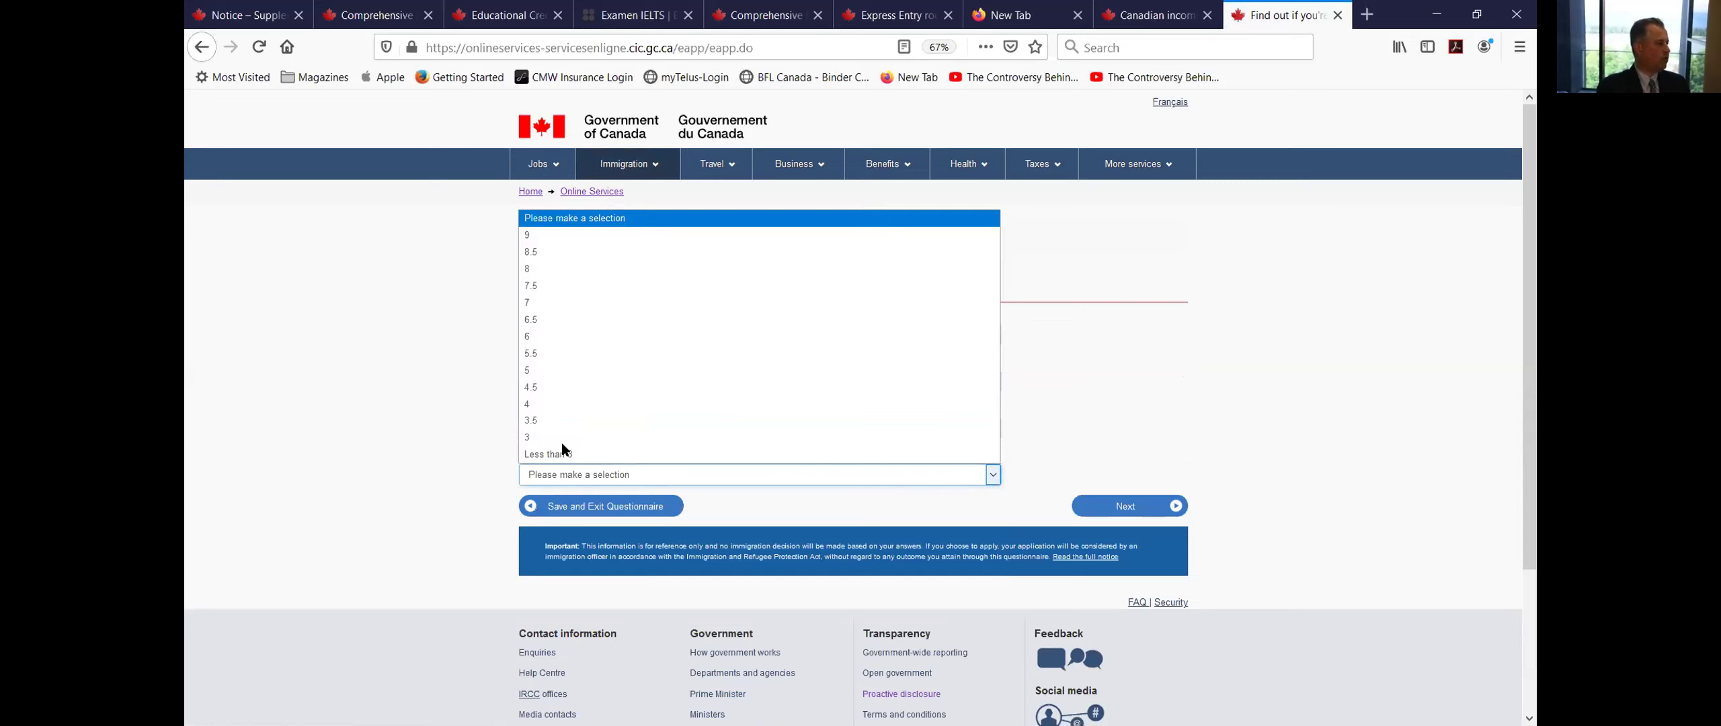
left_click(535, 253)
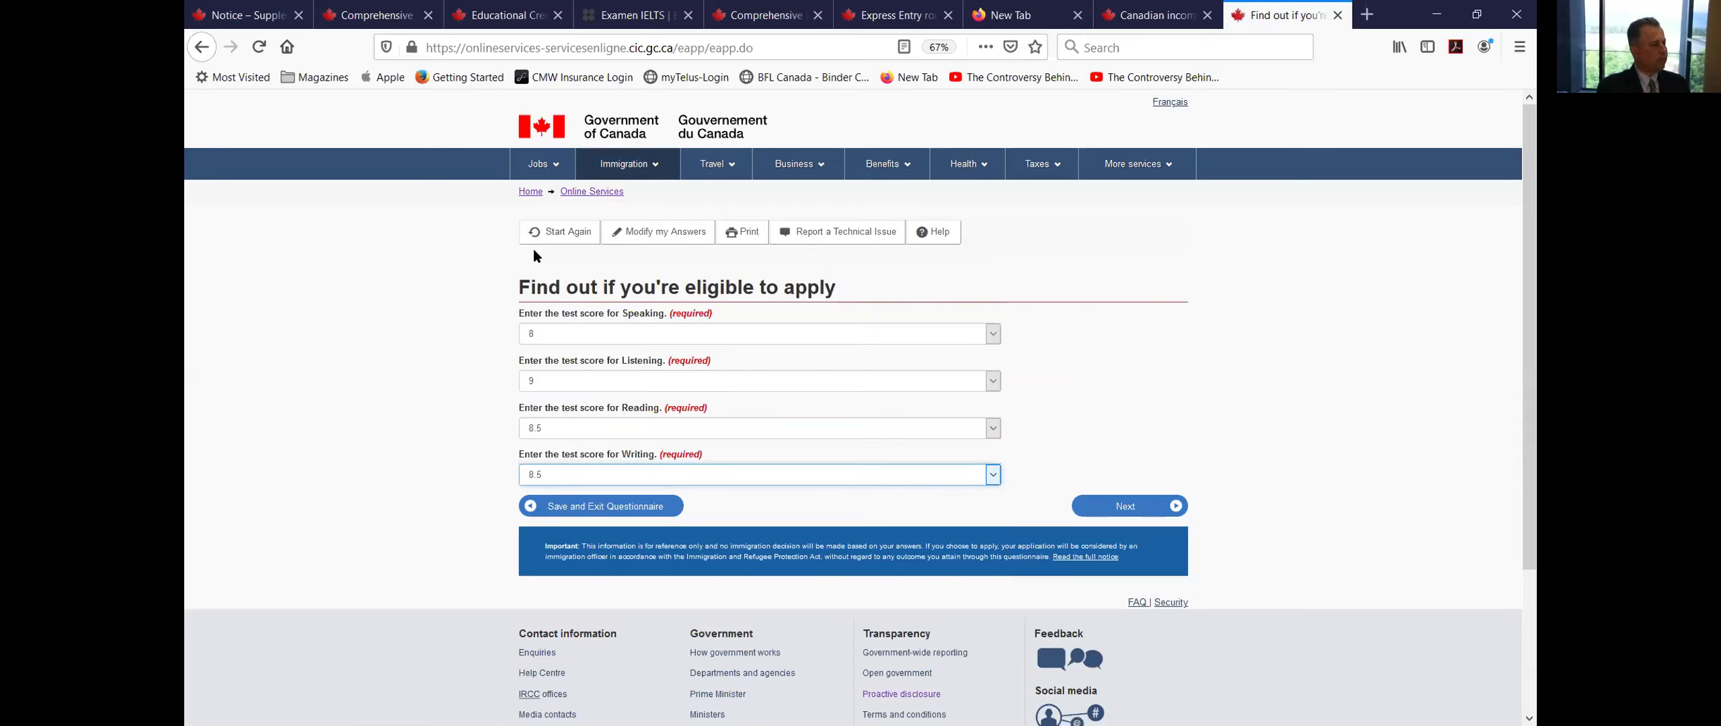
left_click(1117, 505)
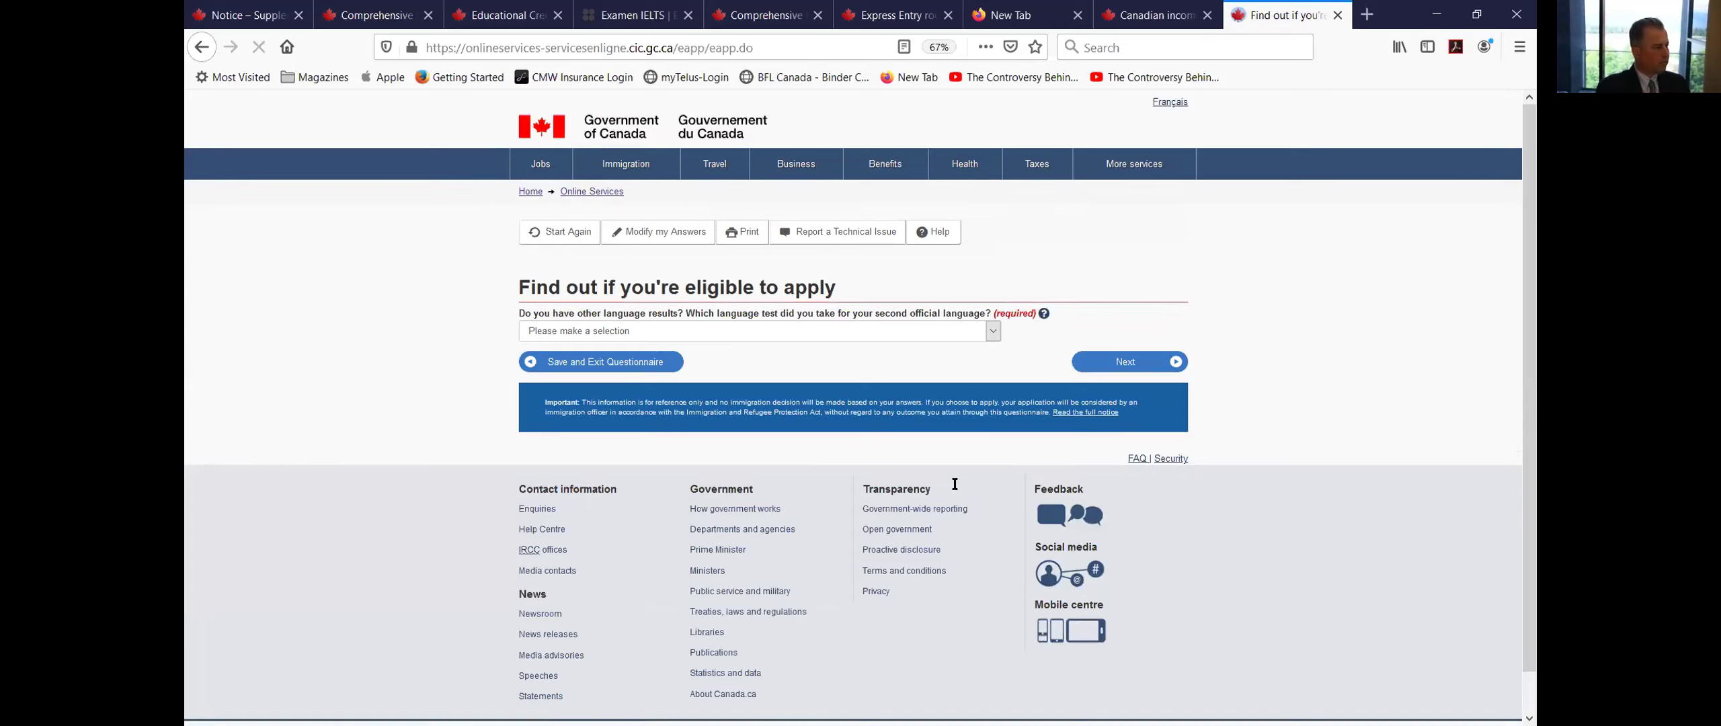
Step: Answer None for a second language test, after briefly trying TEF
left_click(683, 335)
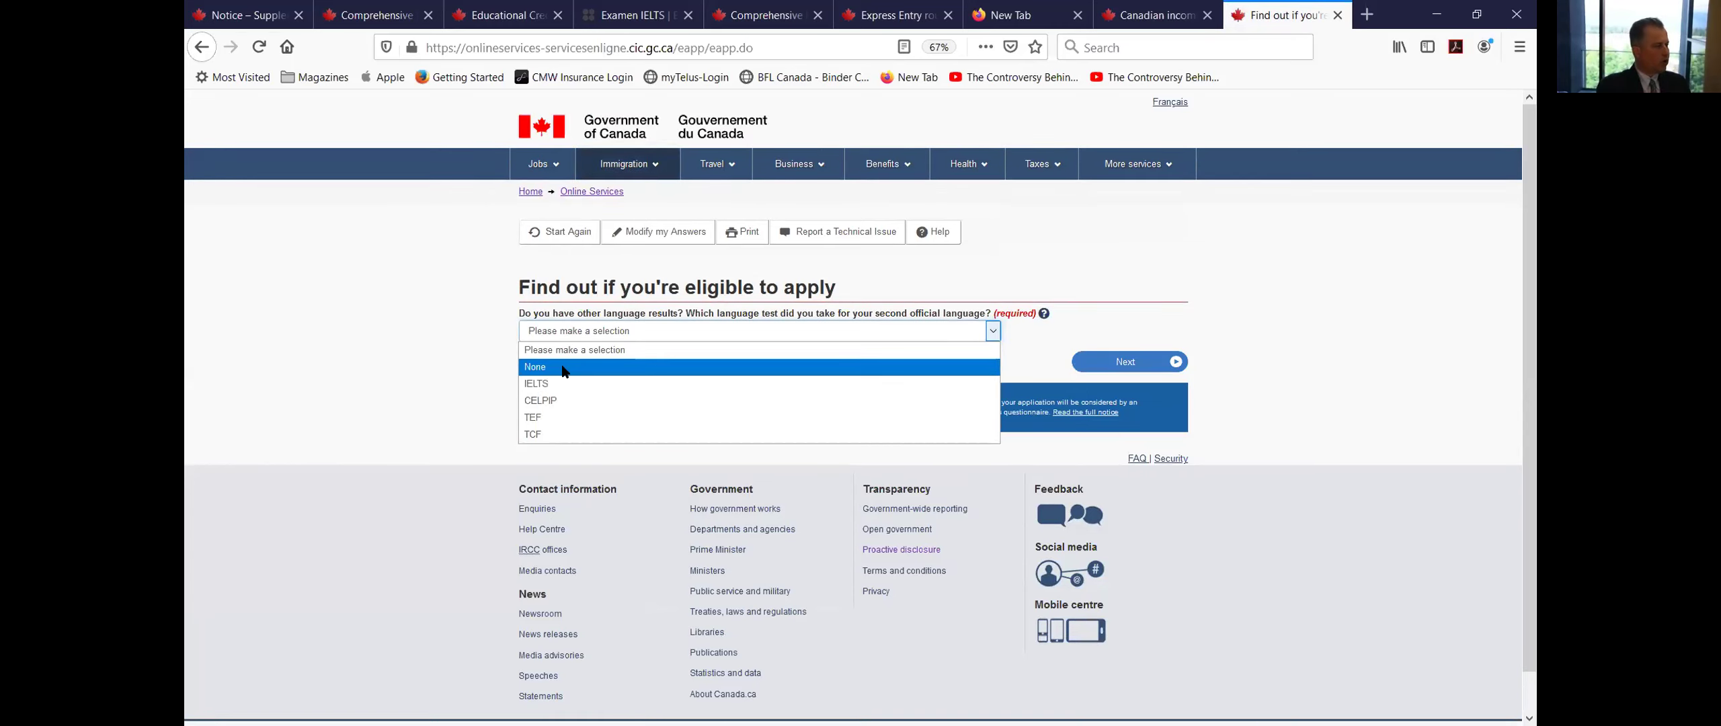
left_click(564, 371)
left_click(711, 336)
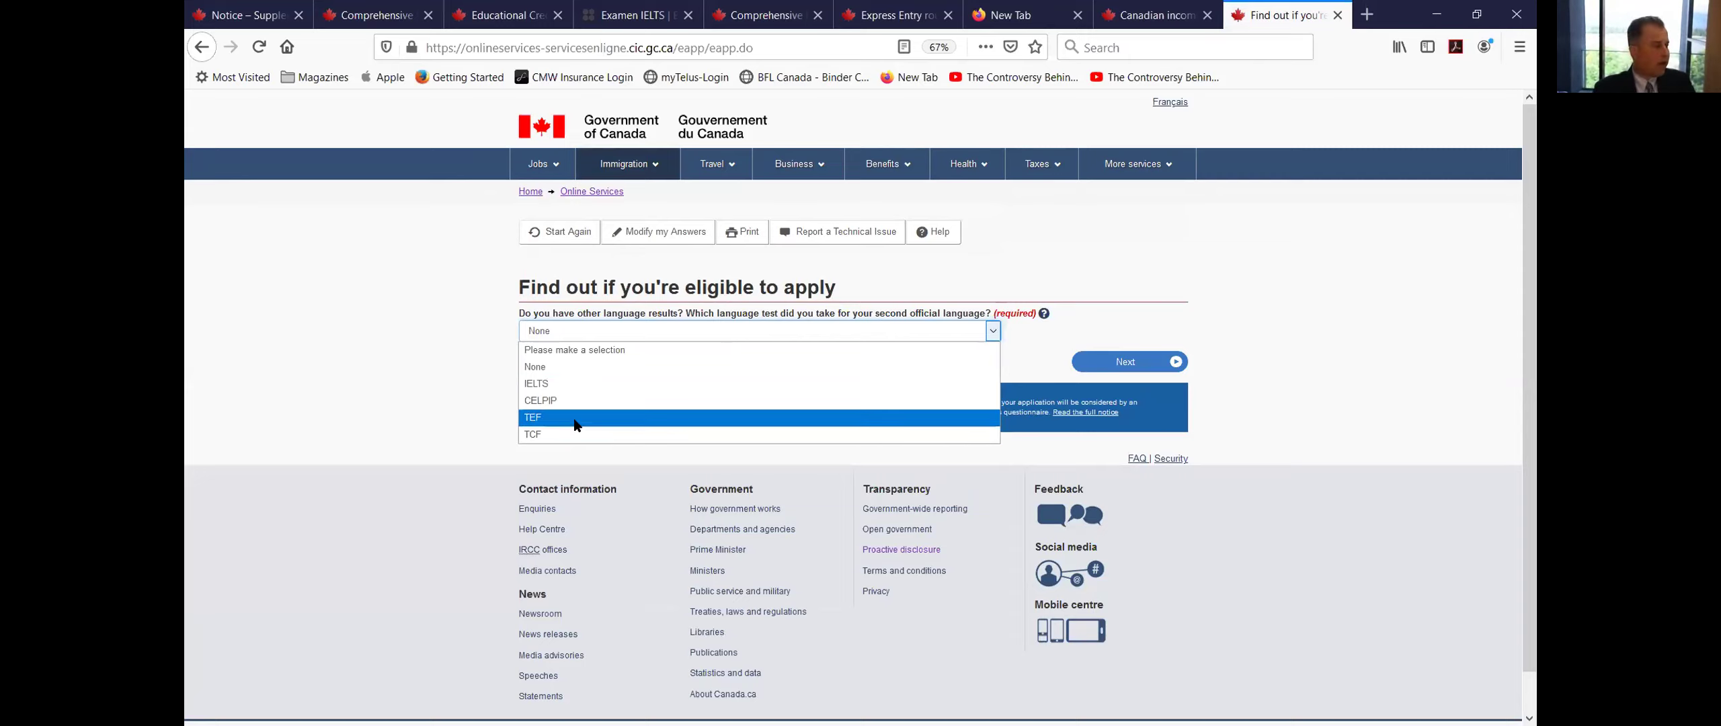
left_click(535, 418)
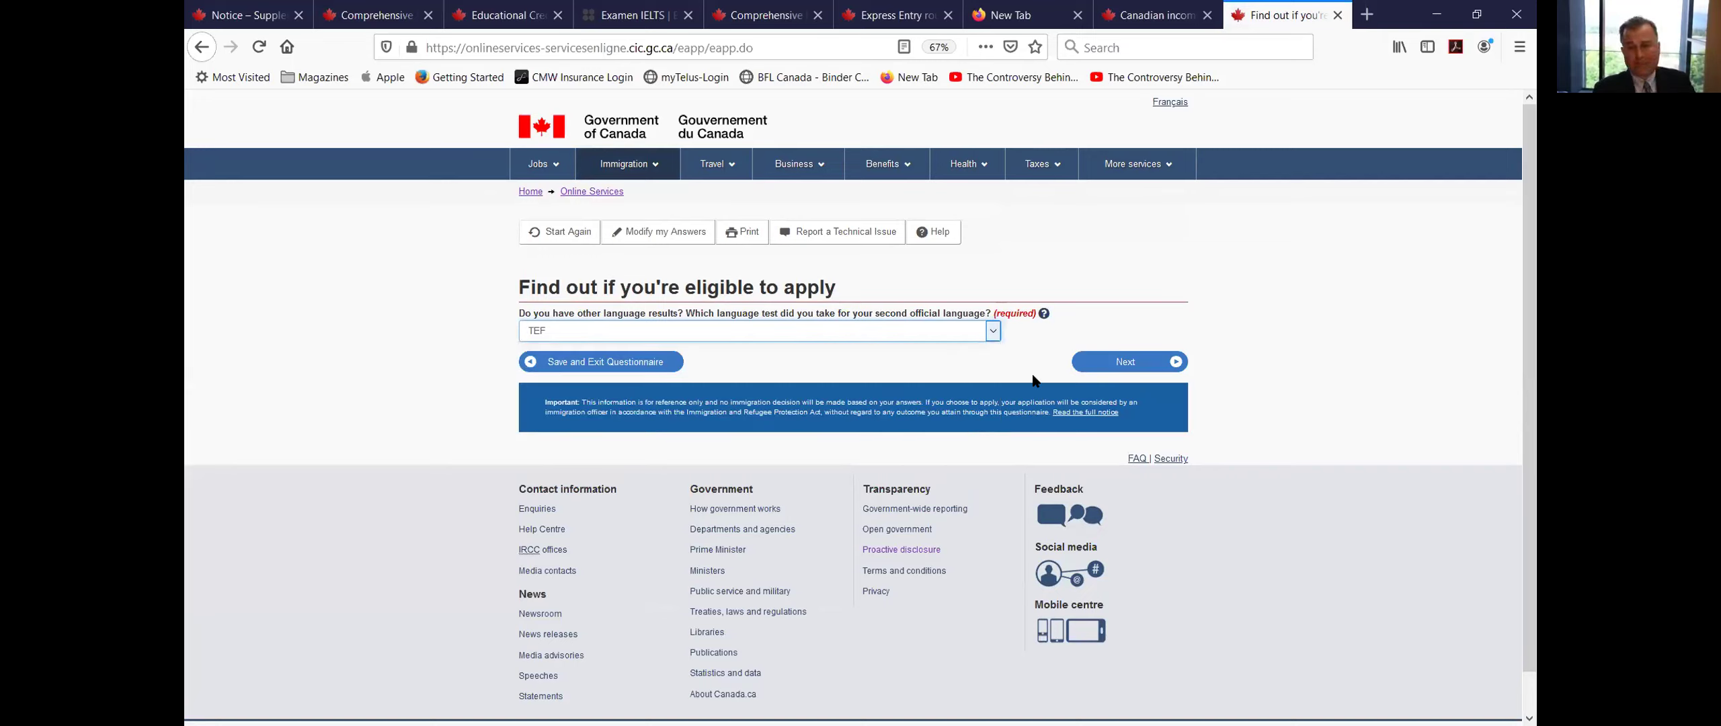
left_click(750, 331)
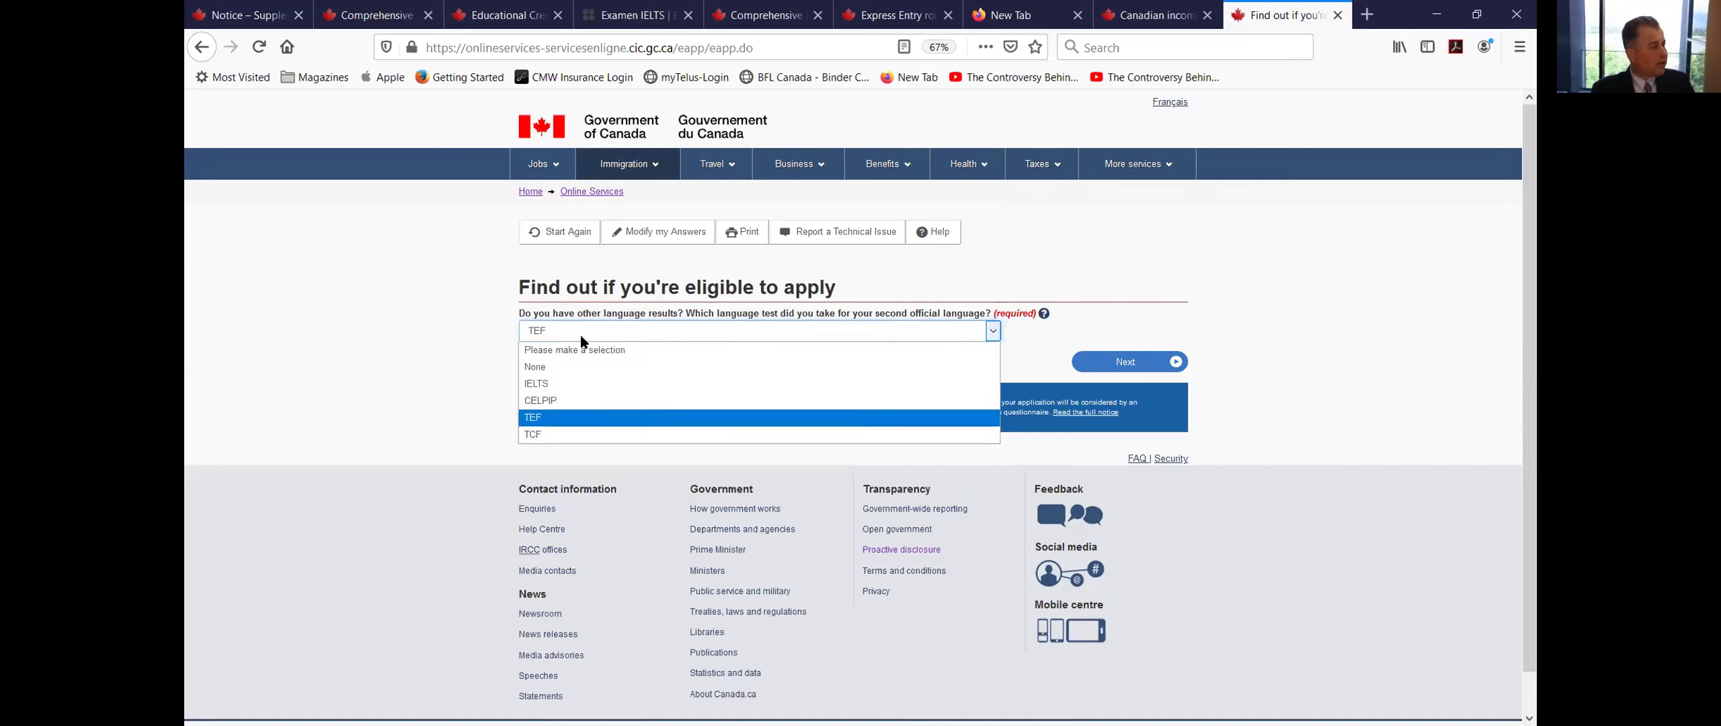
left_click(614, 367)
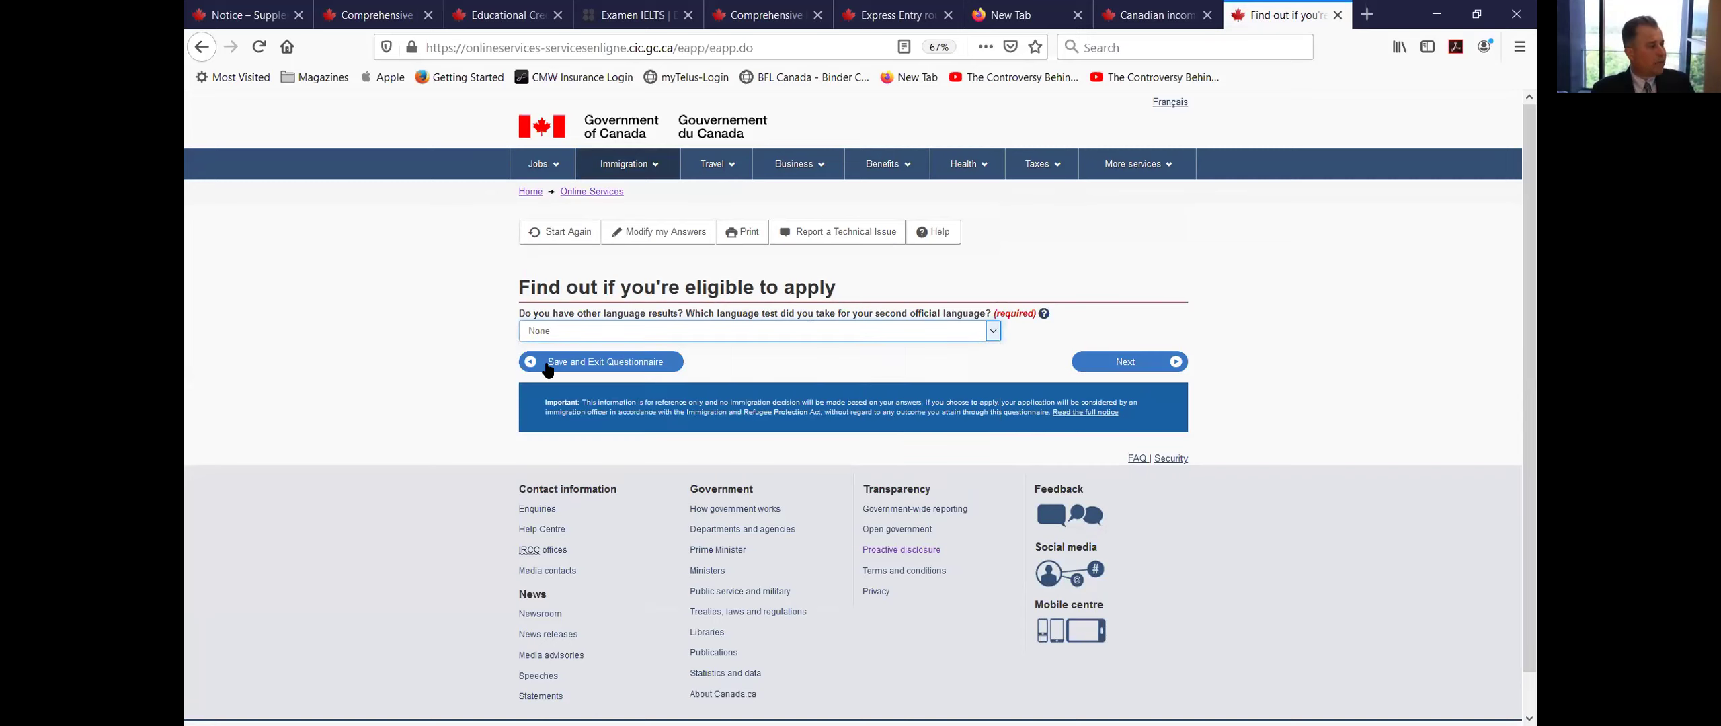
left_click(1118, 362)
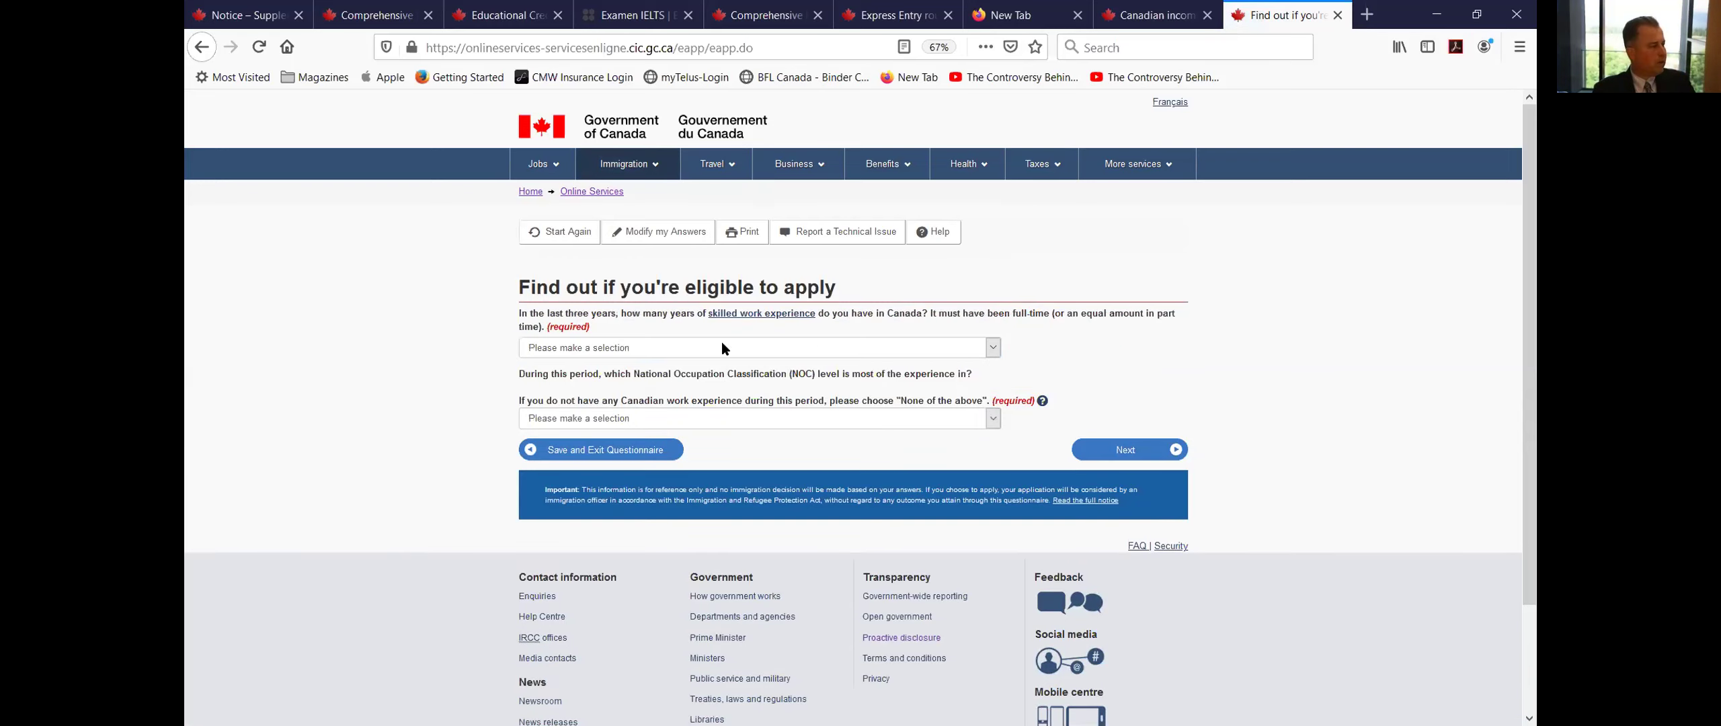
Step: Answer None for Canadian skilled work experience and pick its NOC skill level
left_click(678, 346)
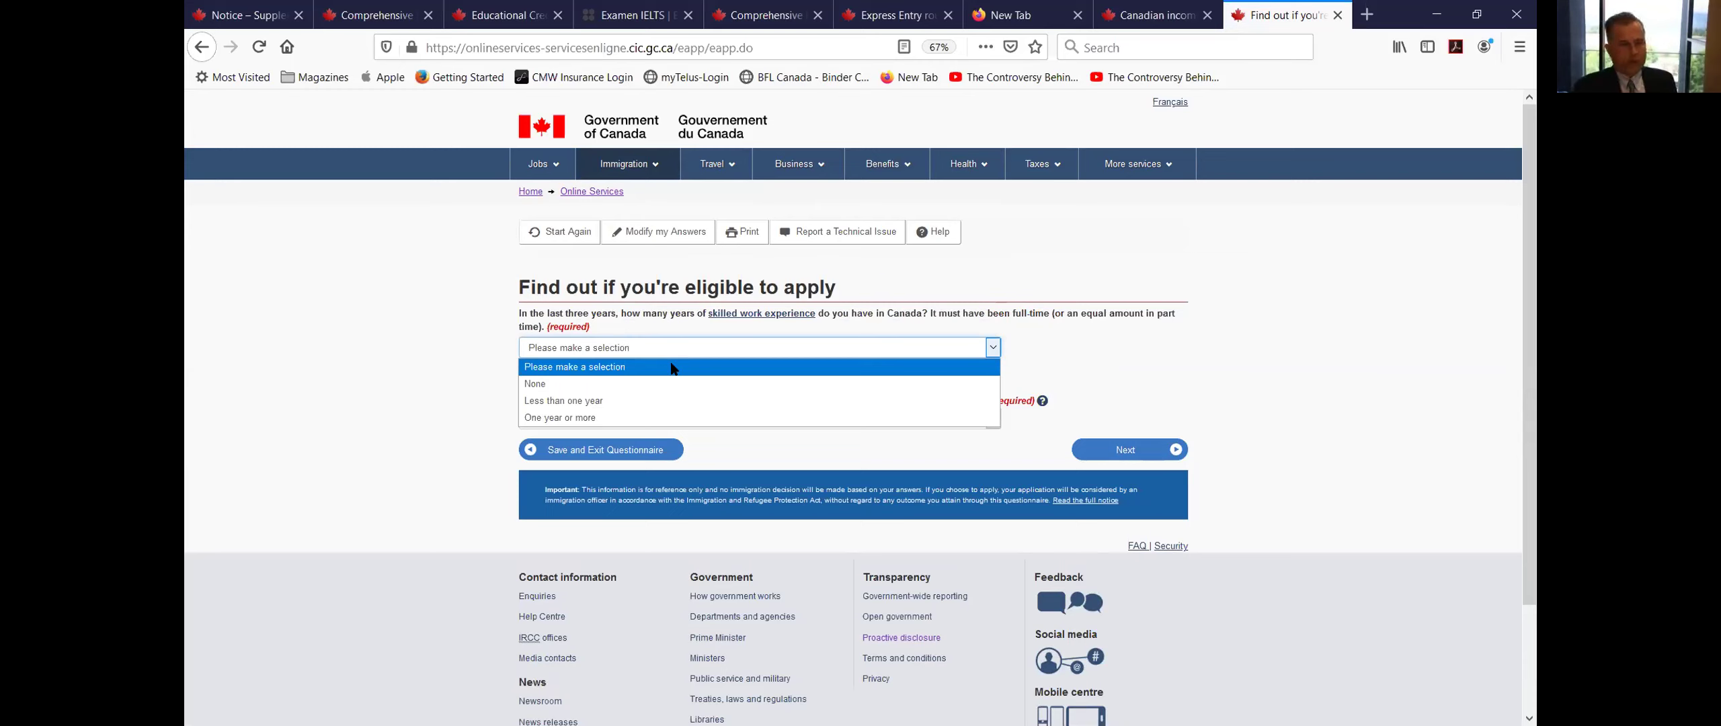
left_click(640, 383)
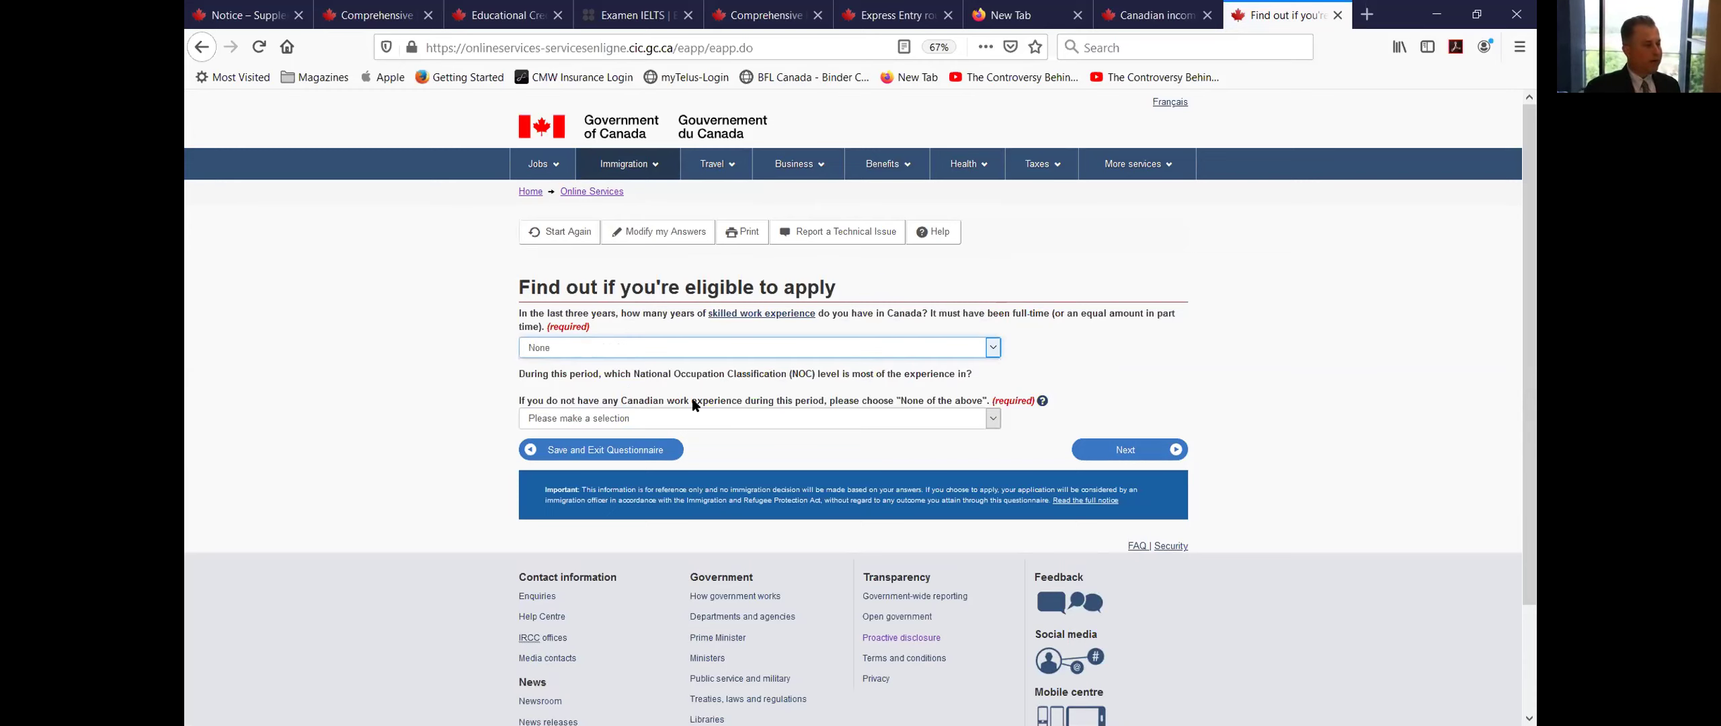
left_click(734, 423)
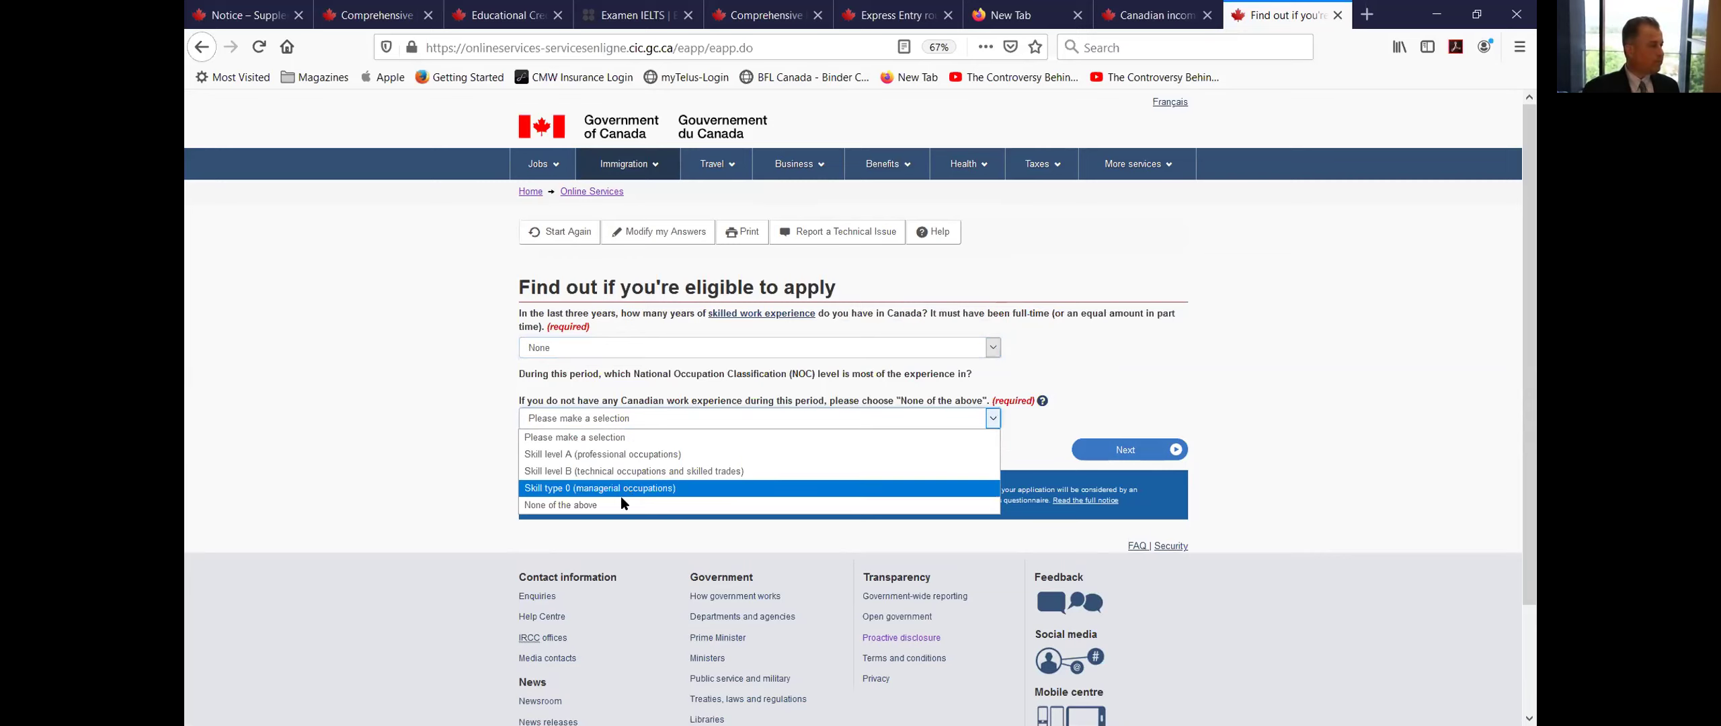
left_click(636, 456)
left_click(1122, 458)
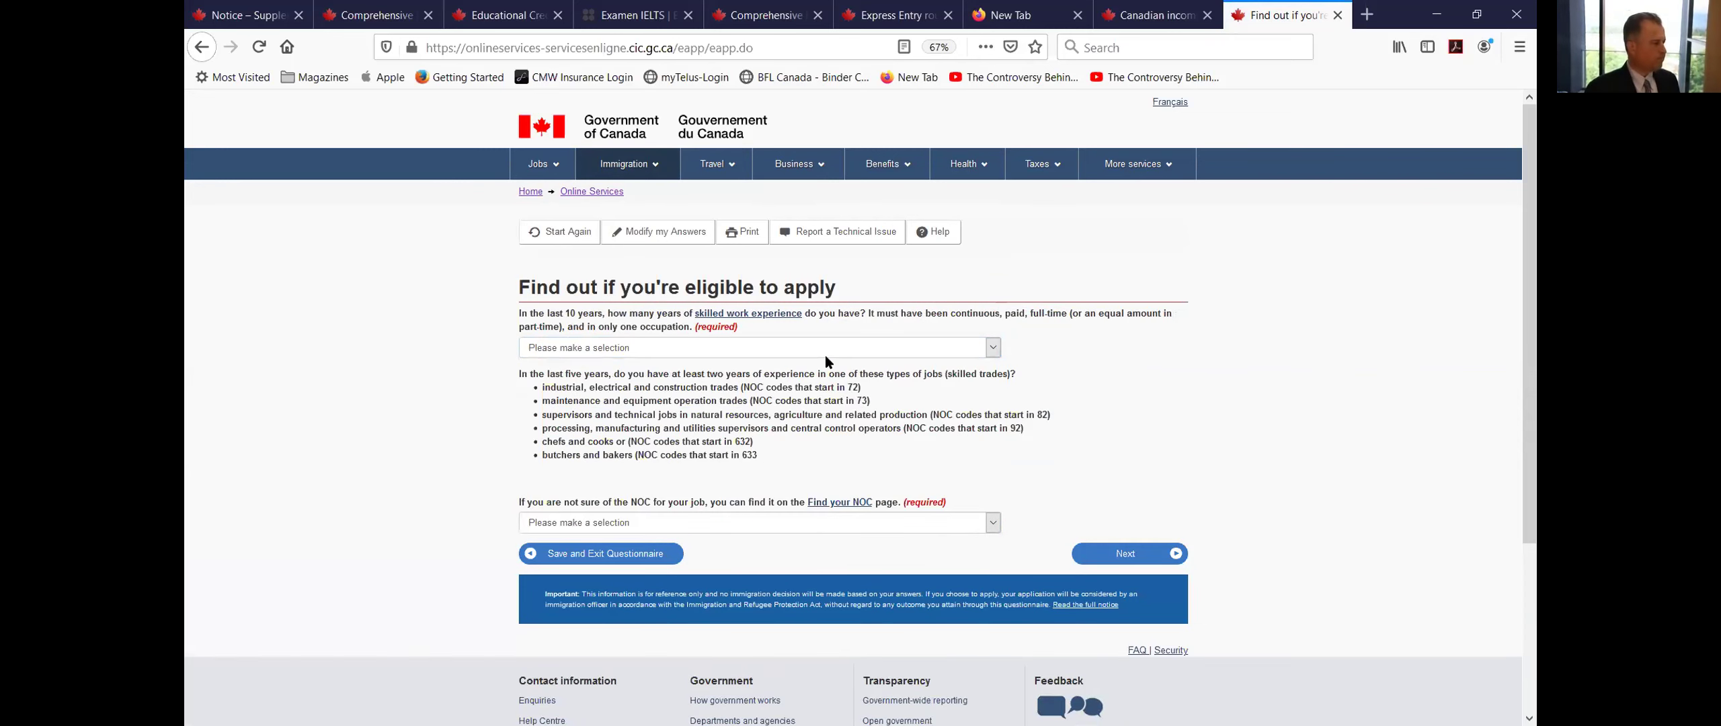
Step: Answer Six or more years of skilled work and None for skilled trades, then submit
left_click(720, 346)
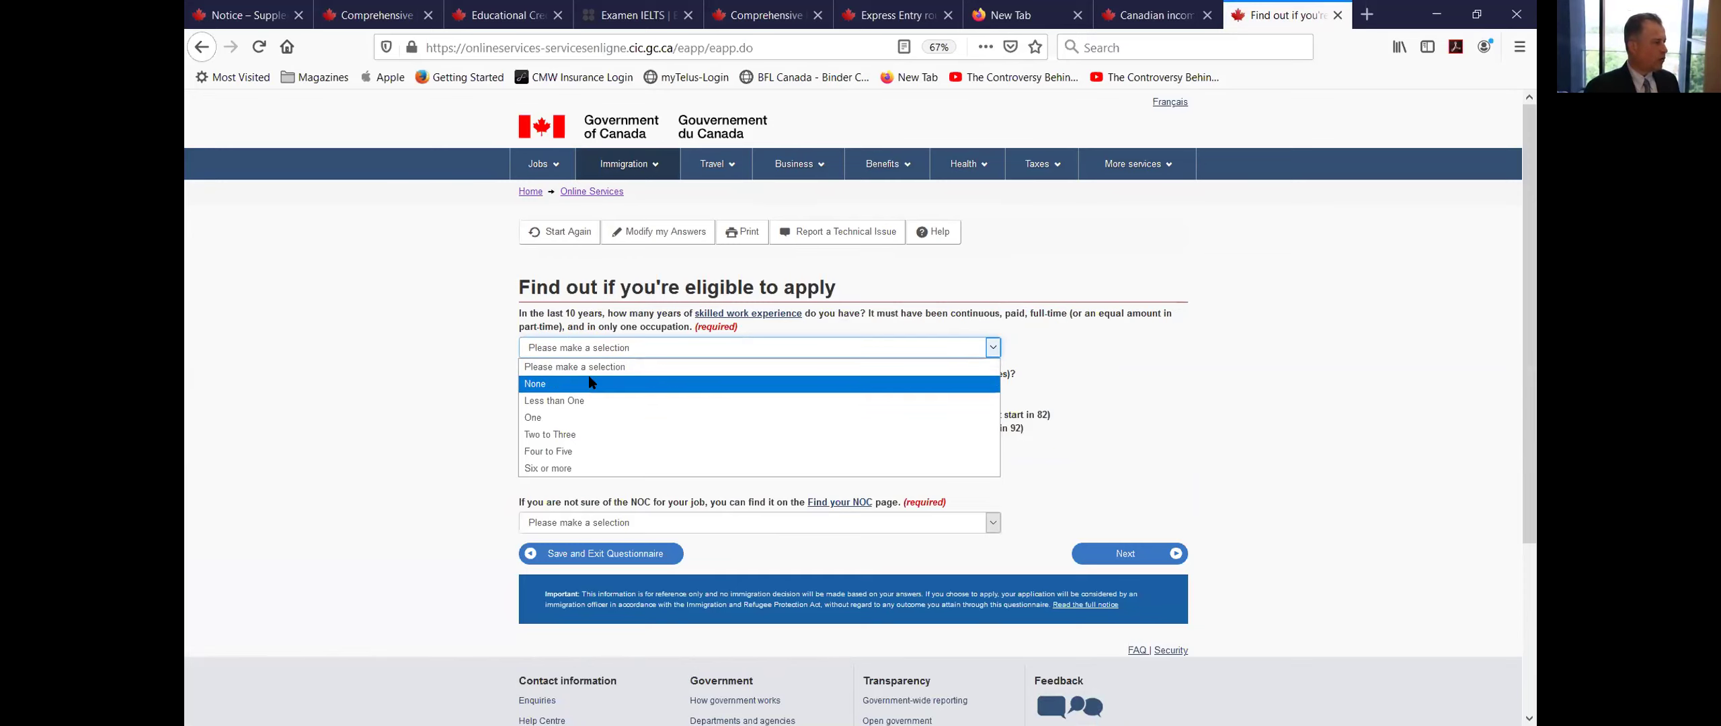
left_click(557, 468)
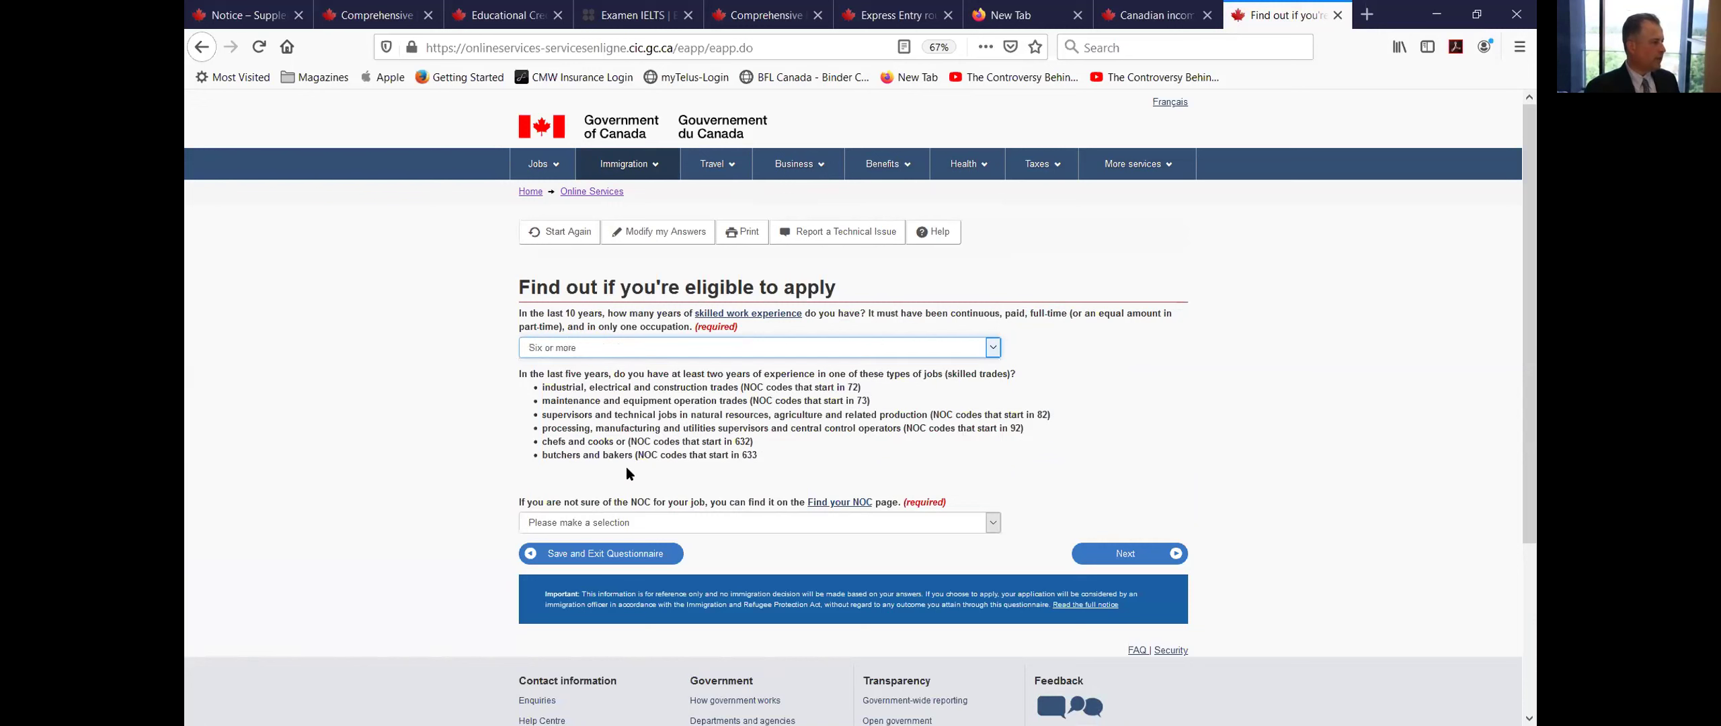
left_click(698, 523)
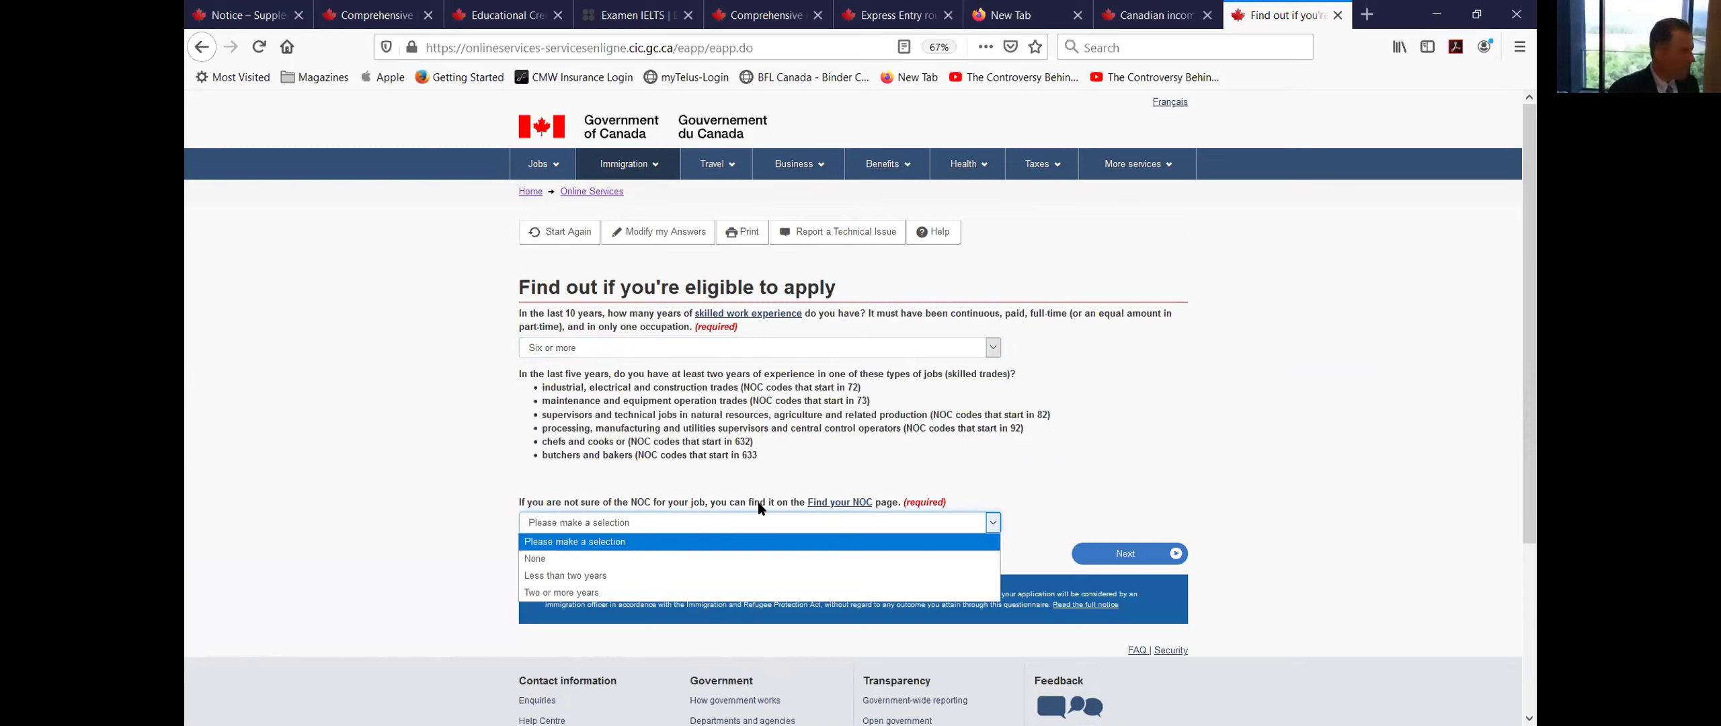
left_click(571, 558)
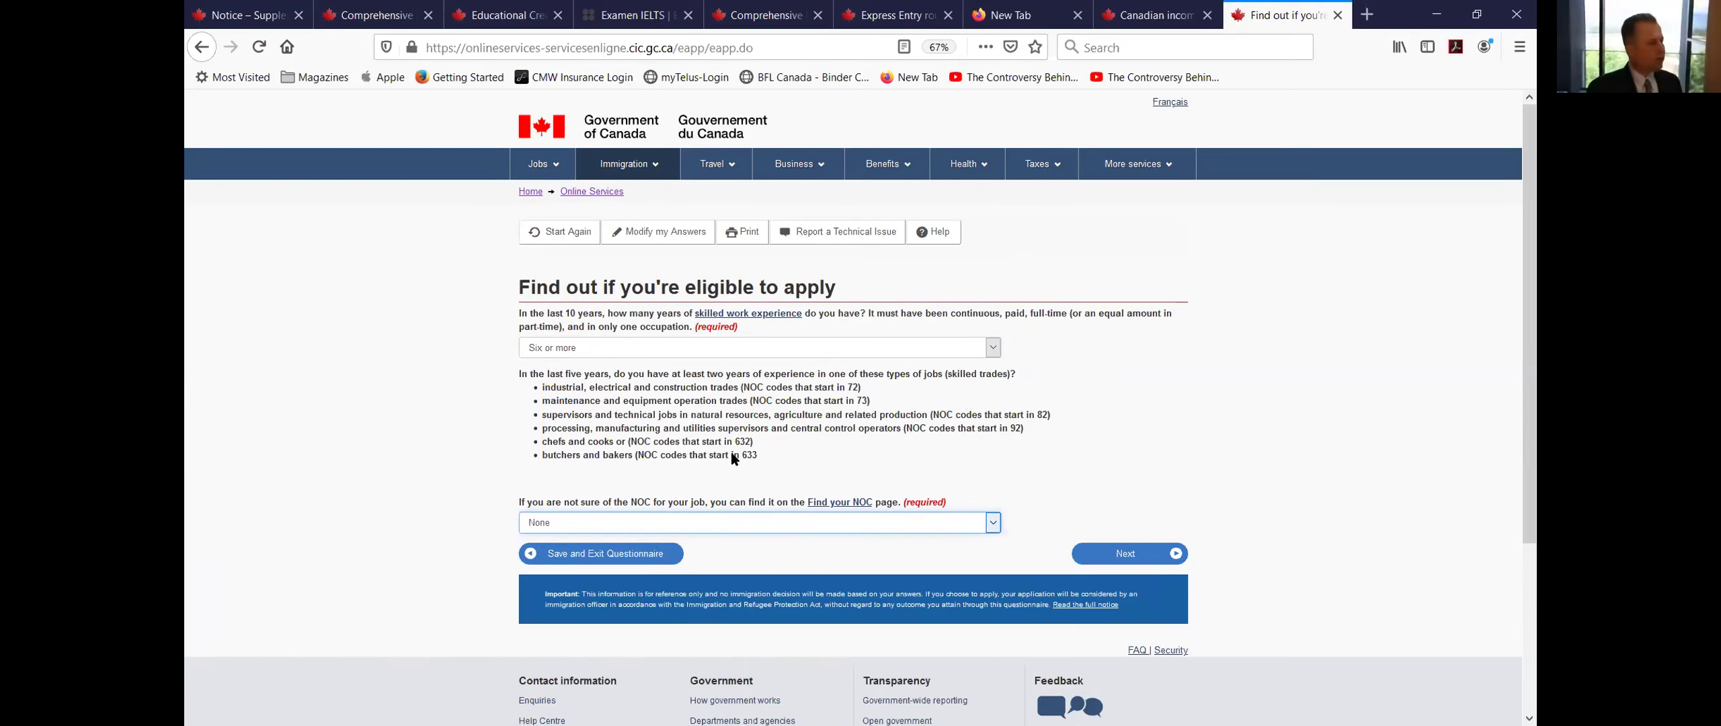
left_click_drag(742, 455, 575, 415)
left_click(1112, 553)
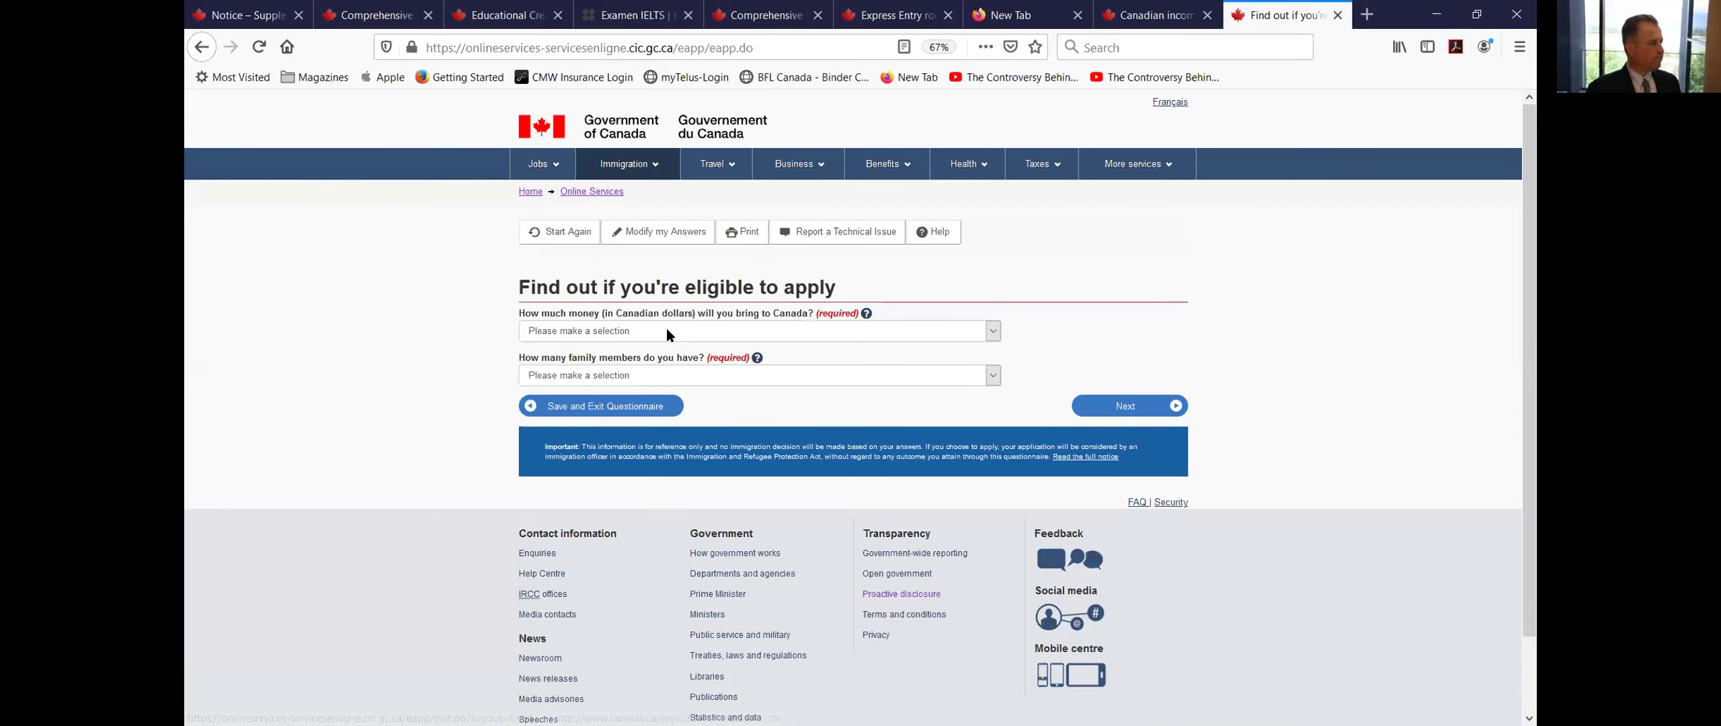
Step: Declare settlement funds of 34,299 or more and 5 family members
left_click(665, 329)
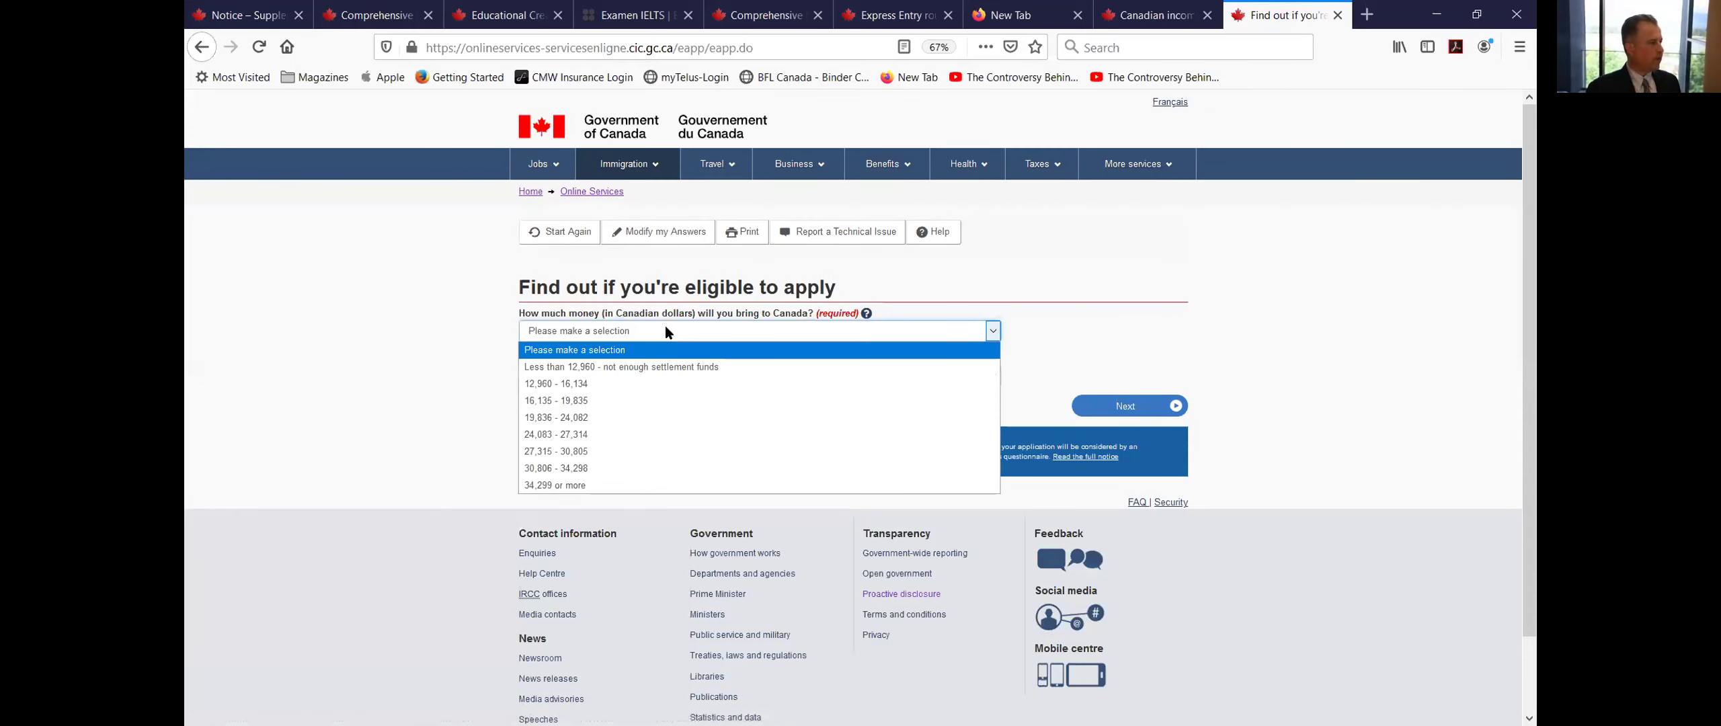
left_click(584, 484)
left_click(611, 376)
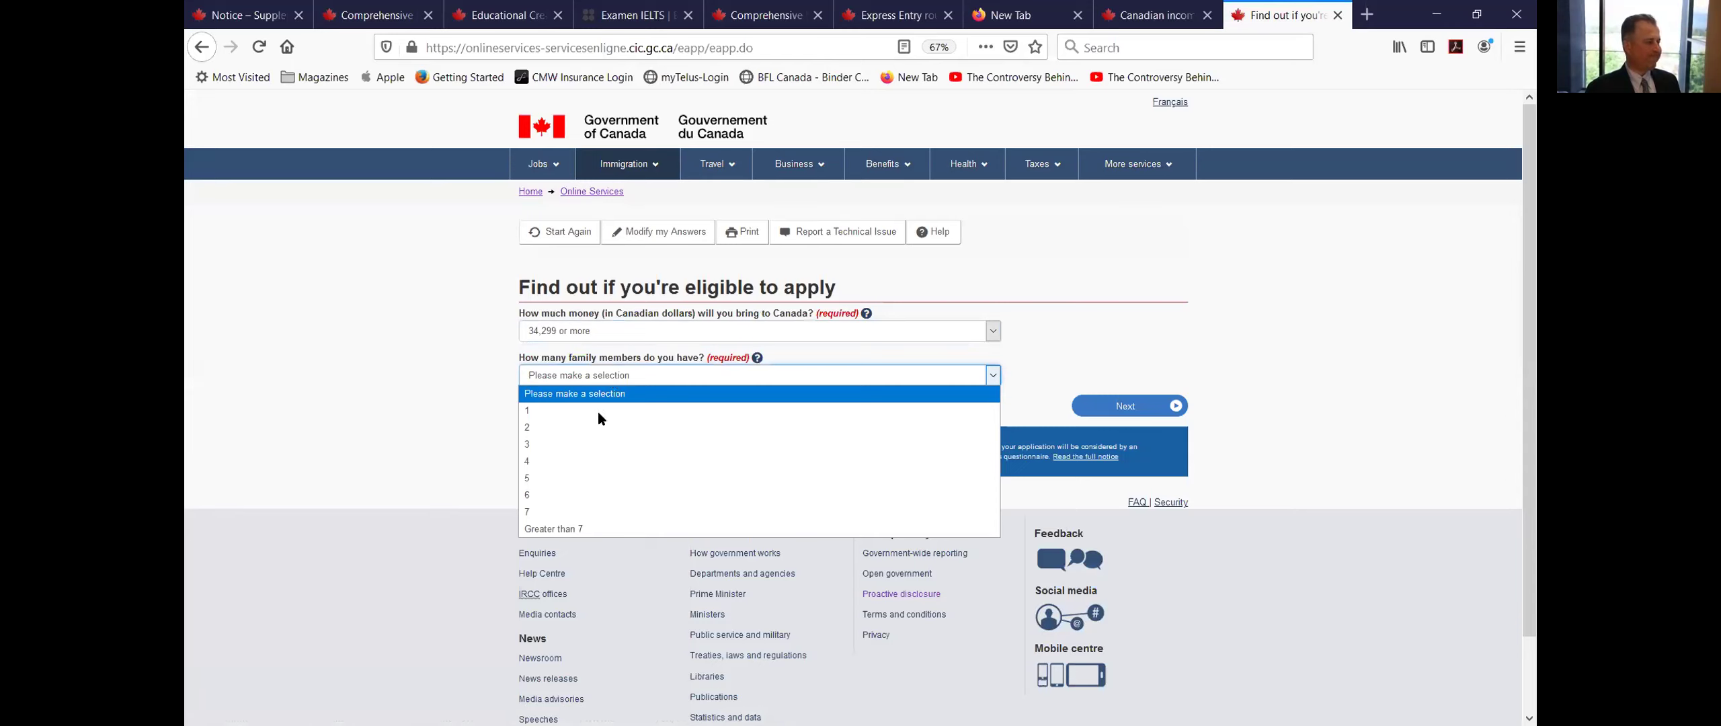
left_click(563, 478)
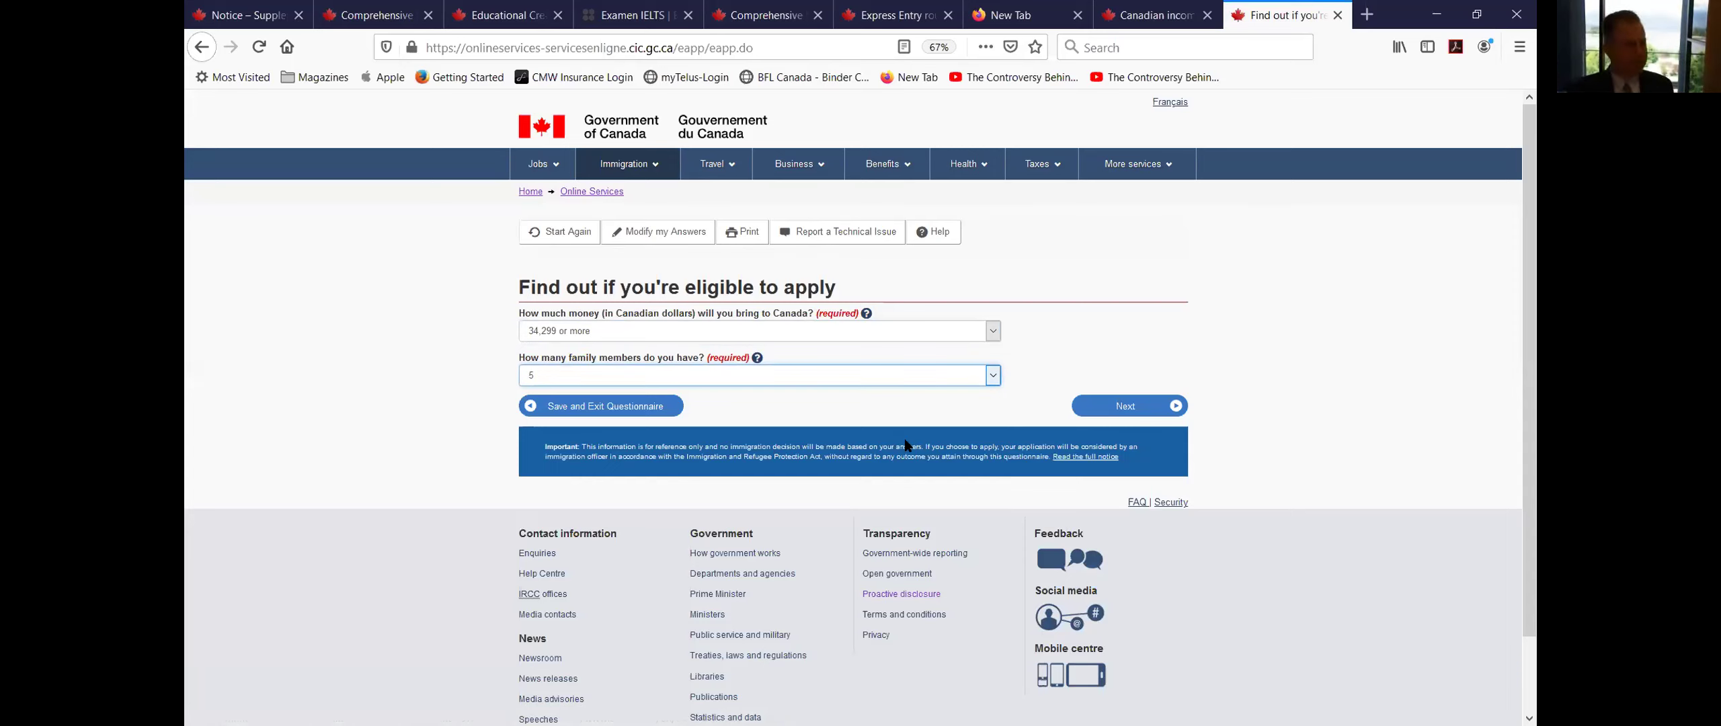
left_click(1140, 415)
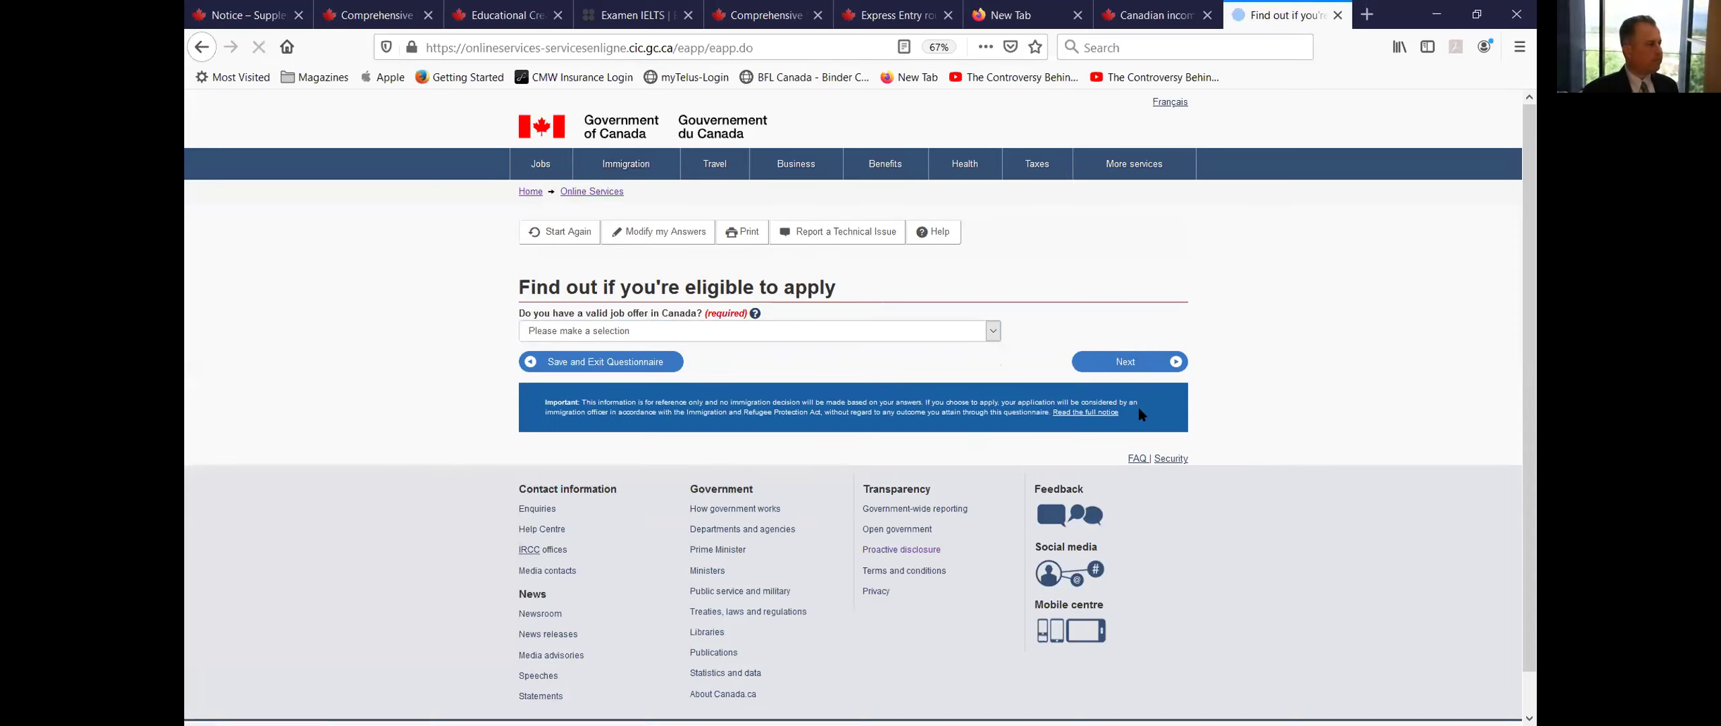
Step: Answer No to having a job offer and continue to the birth date questions
left_click(642, 327)
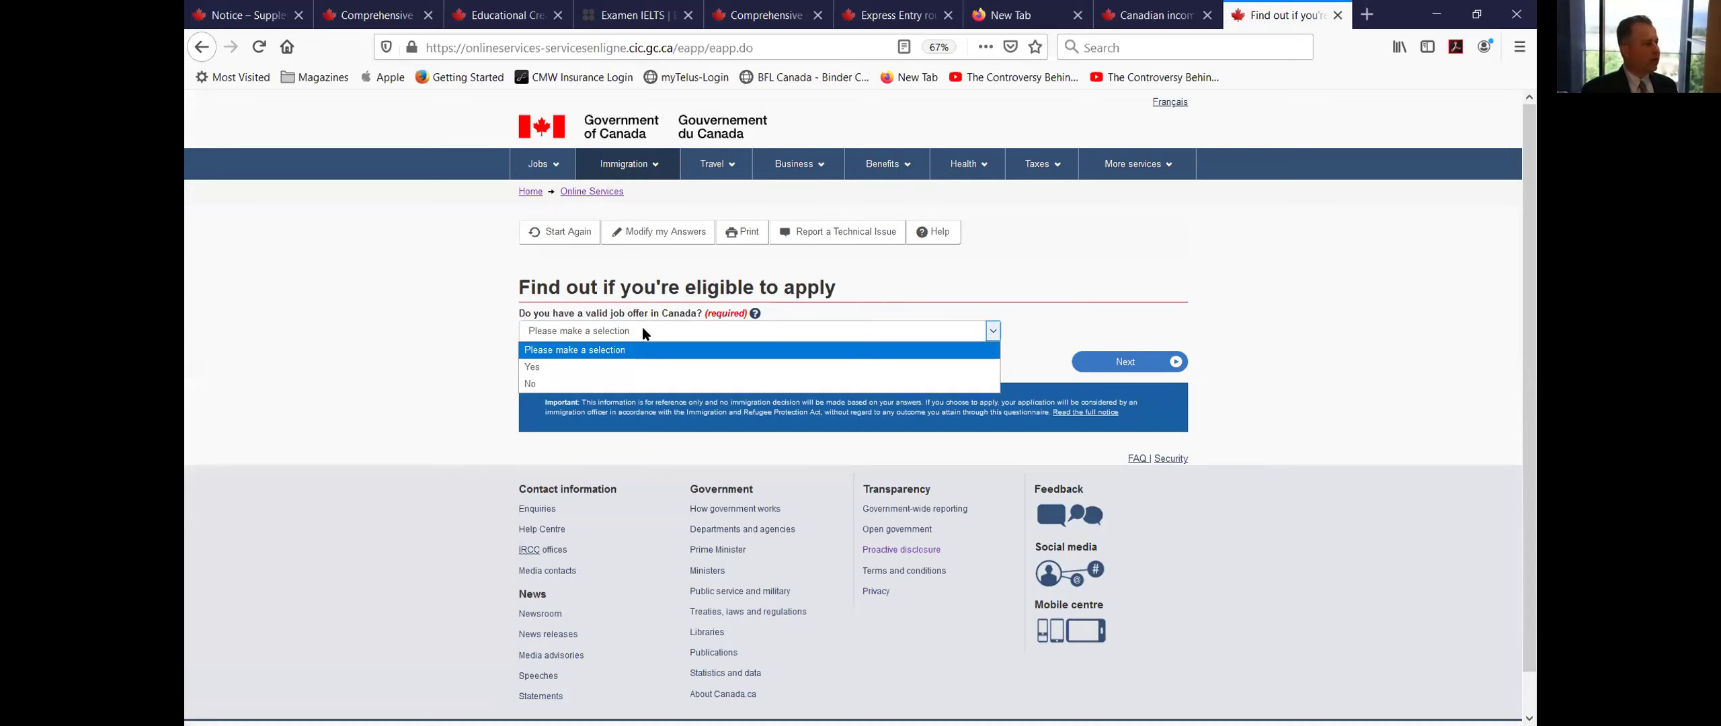
left_click(564, 382)
left_click(1102, 360)
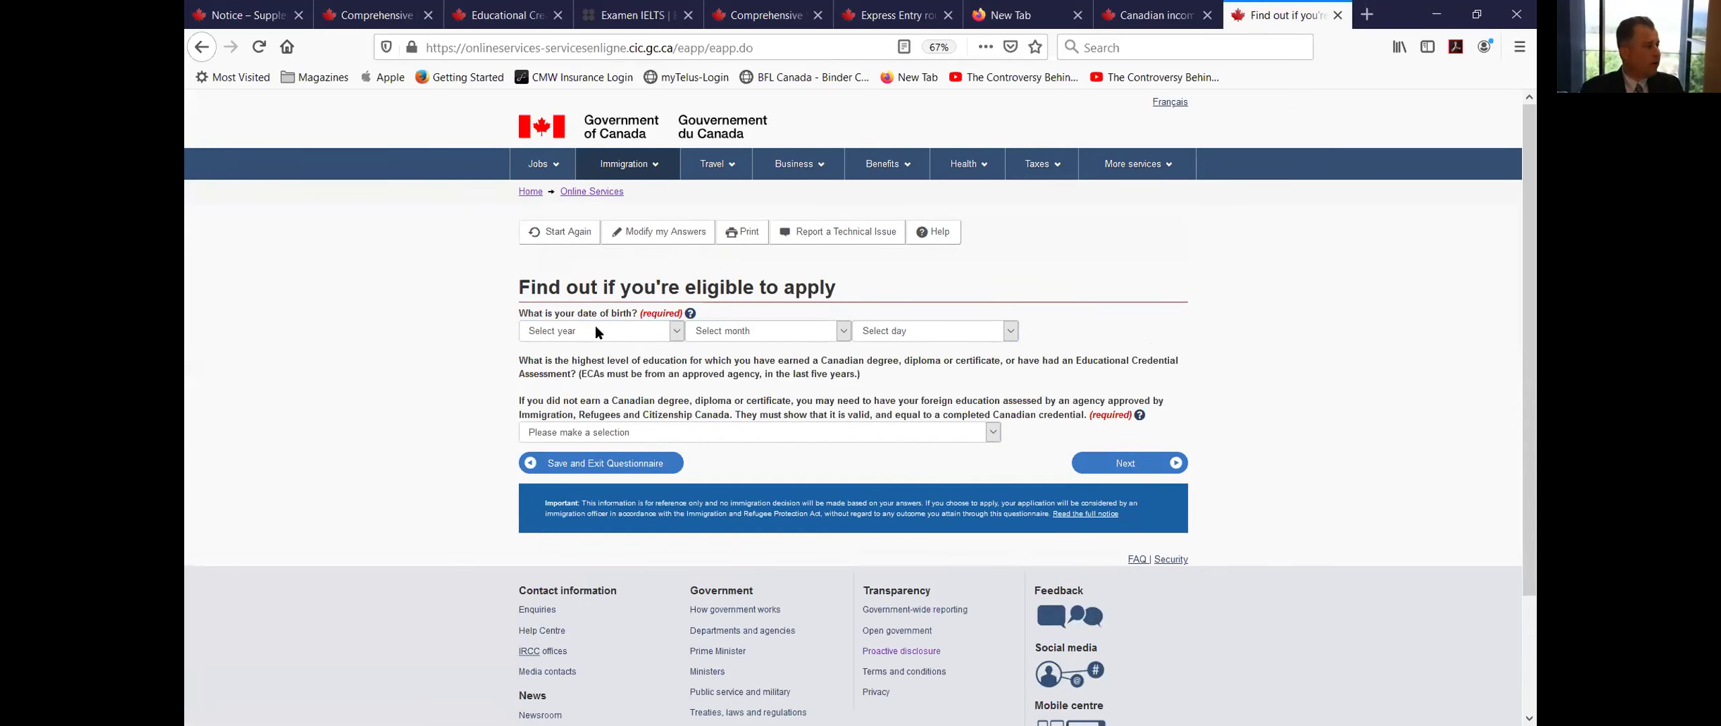
left_click(595, 330)
scroll(584, 444, "down", 5)
scroll(576, 474, "down", 6)
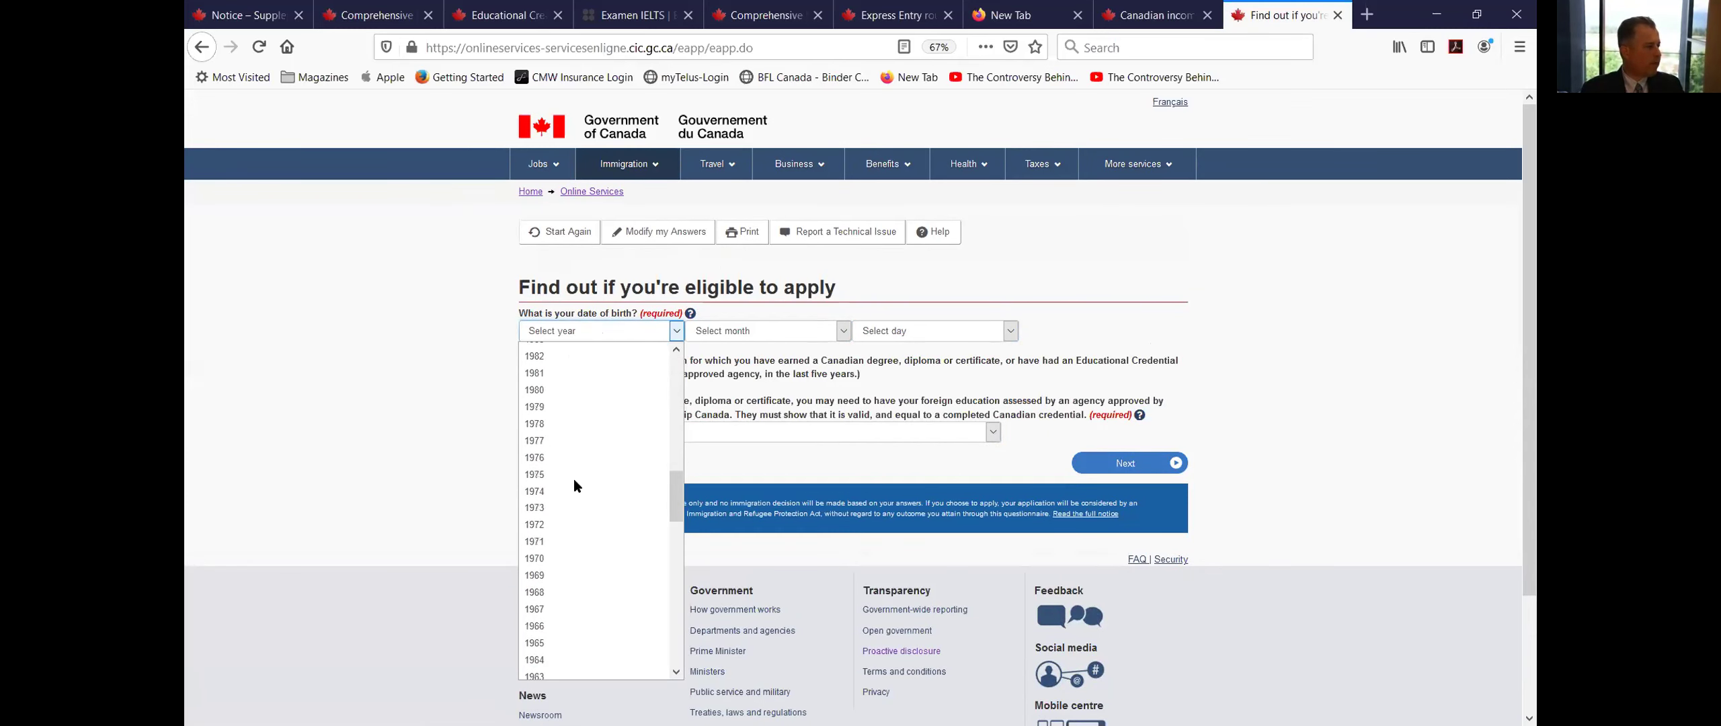
scroll(575, 485, "up", 8)
scroll(571, 590, "down", 3)
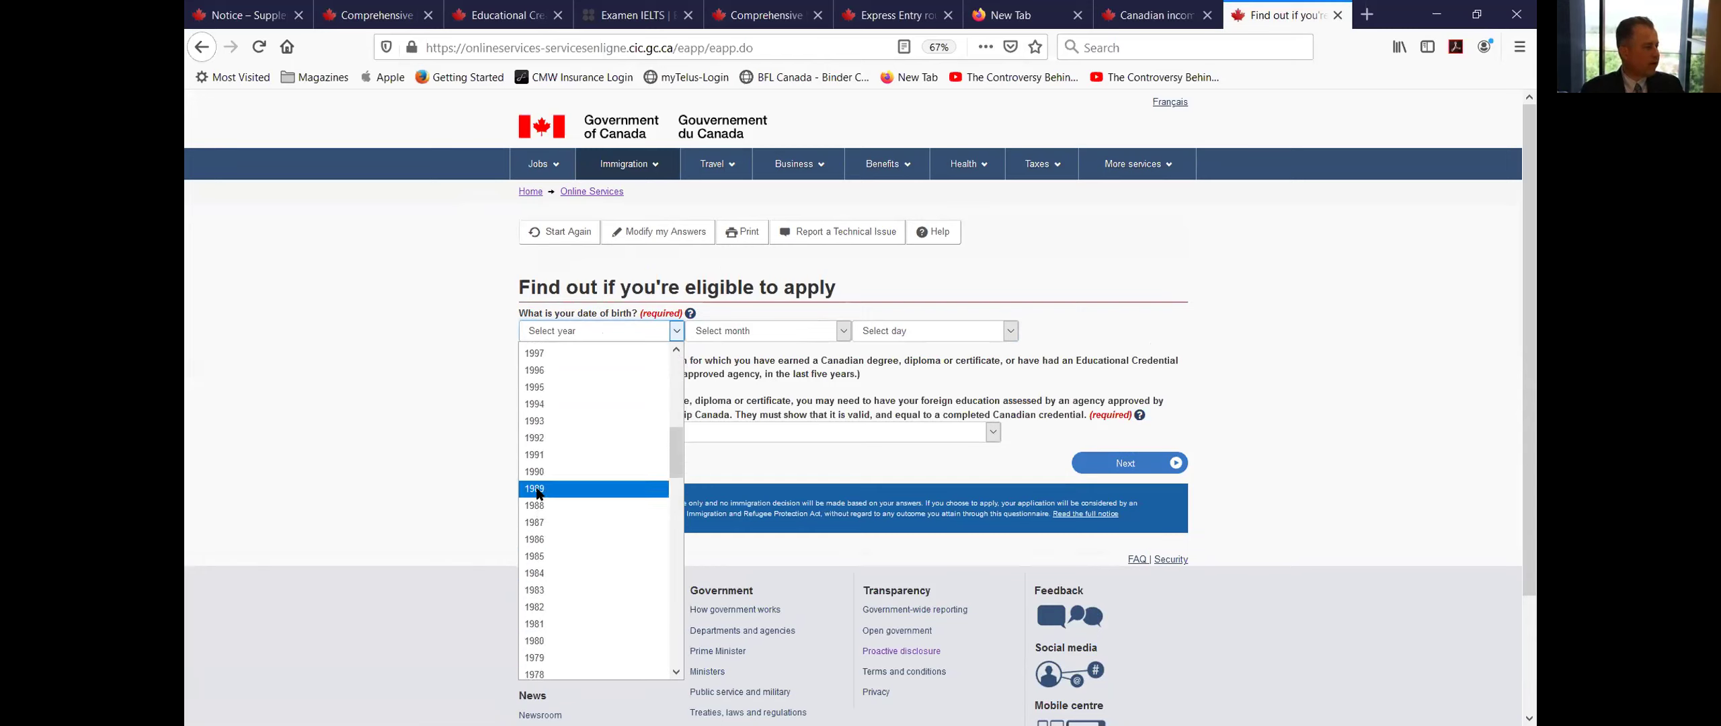
left_click(551, 573)
left_click(766, 332)
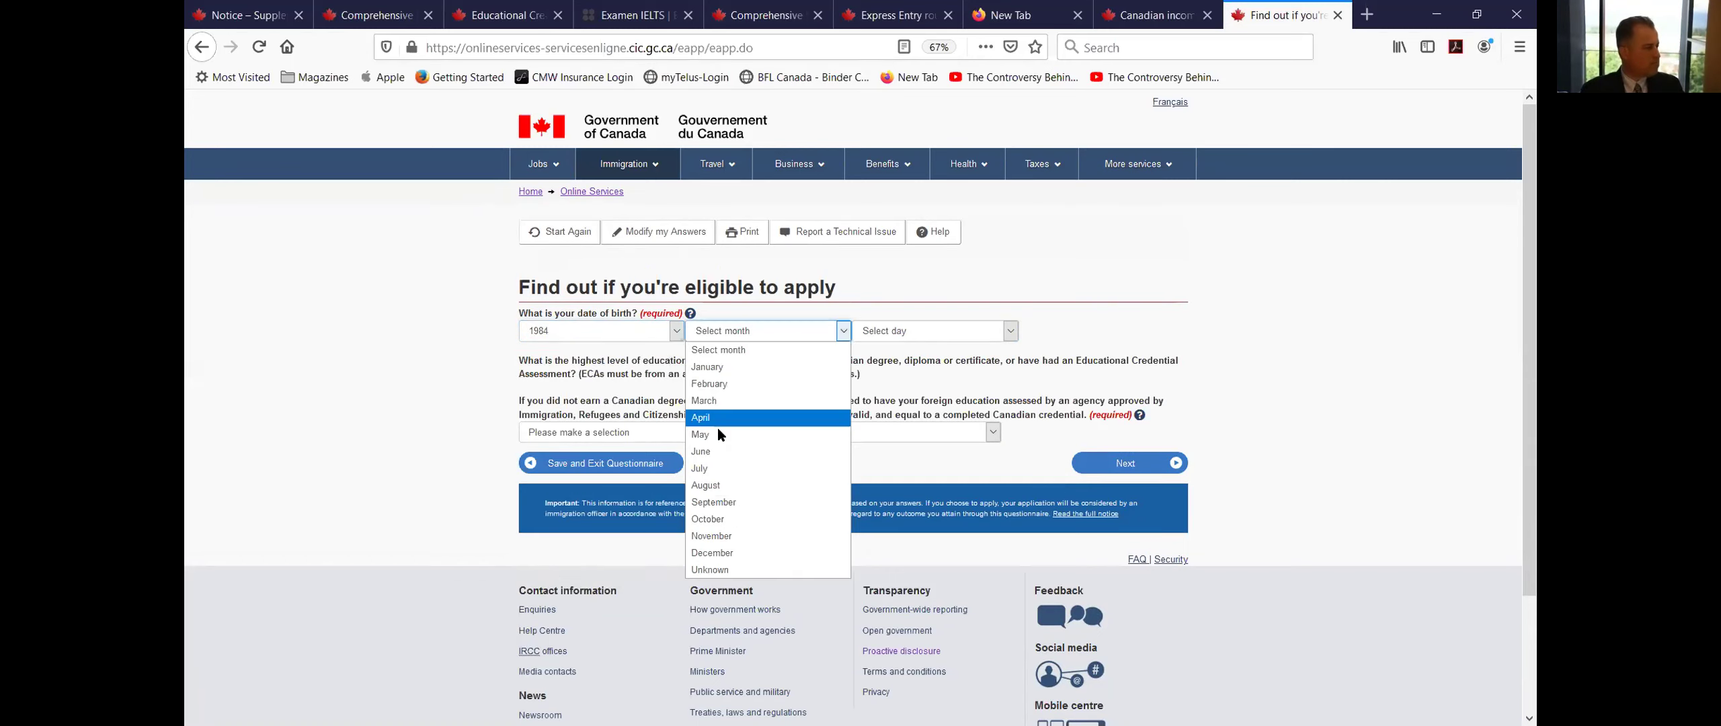
left_click(717, 469)
left_click(928, 329)
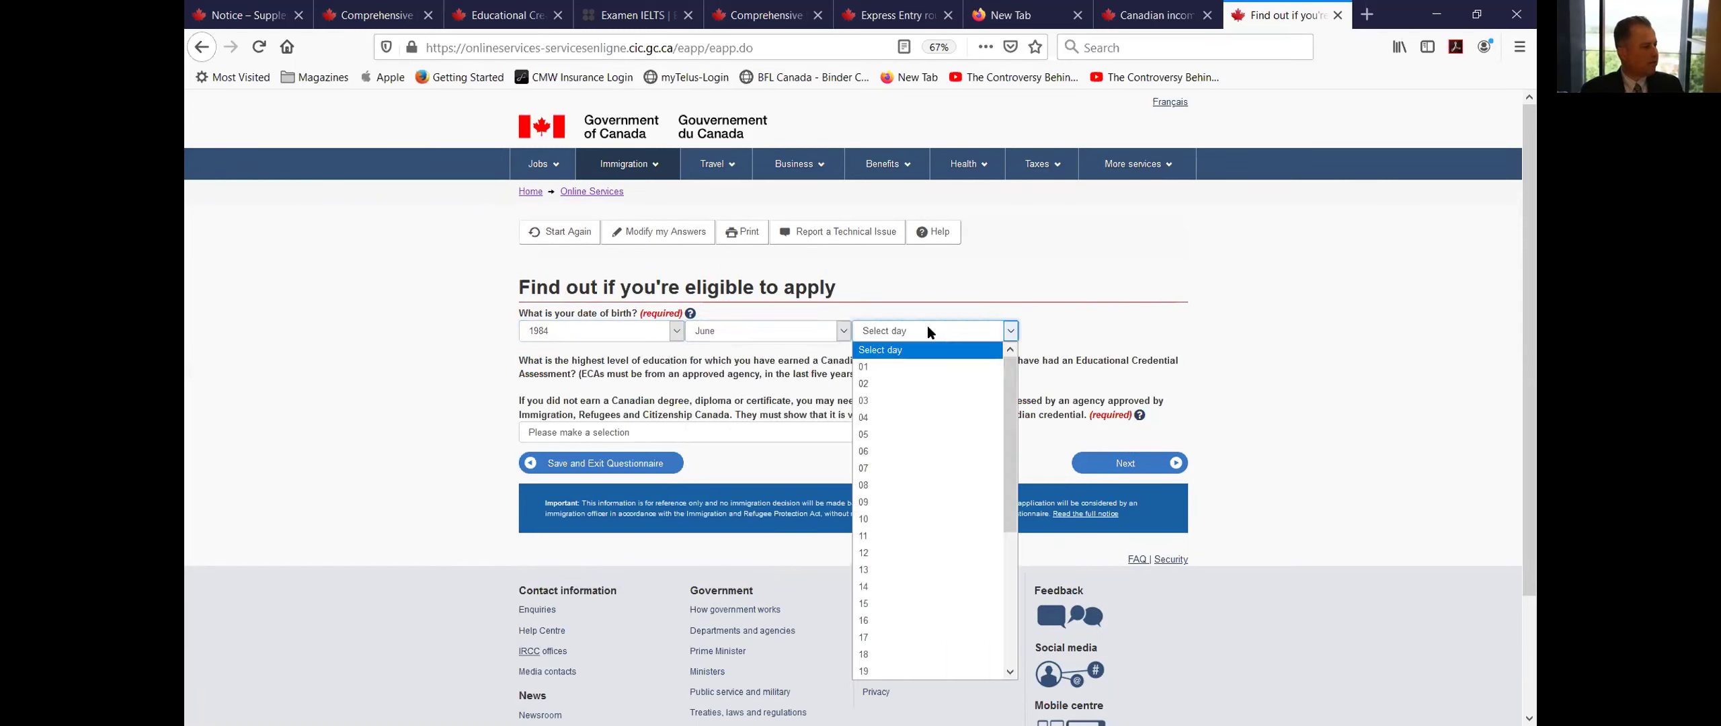
left_click(880, 451)
Step: Change the education level from None to a higher level and submit the checklist question
left_click(645, 432)
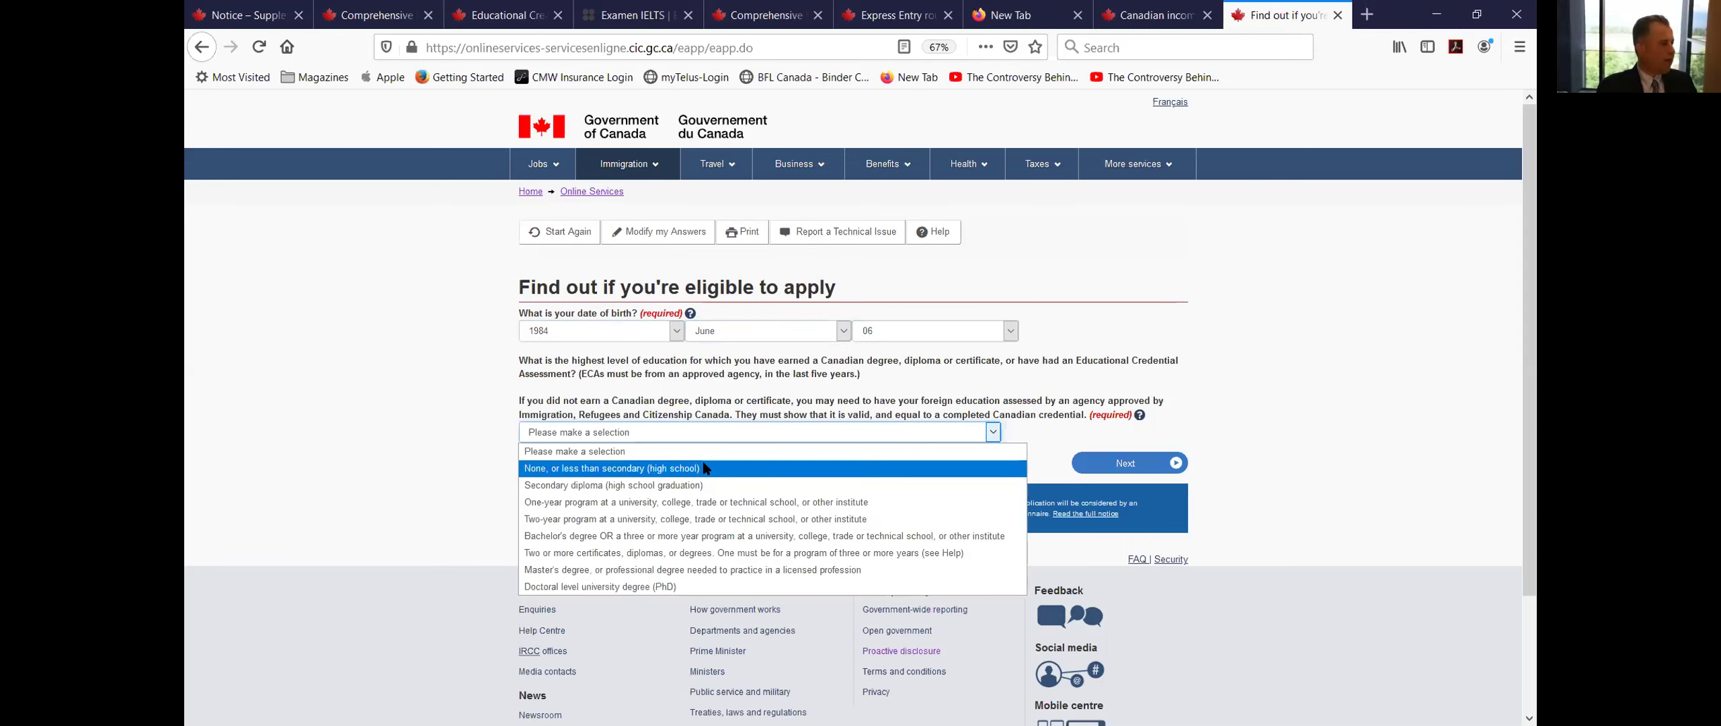
left_click(650, 469)
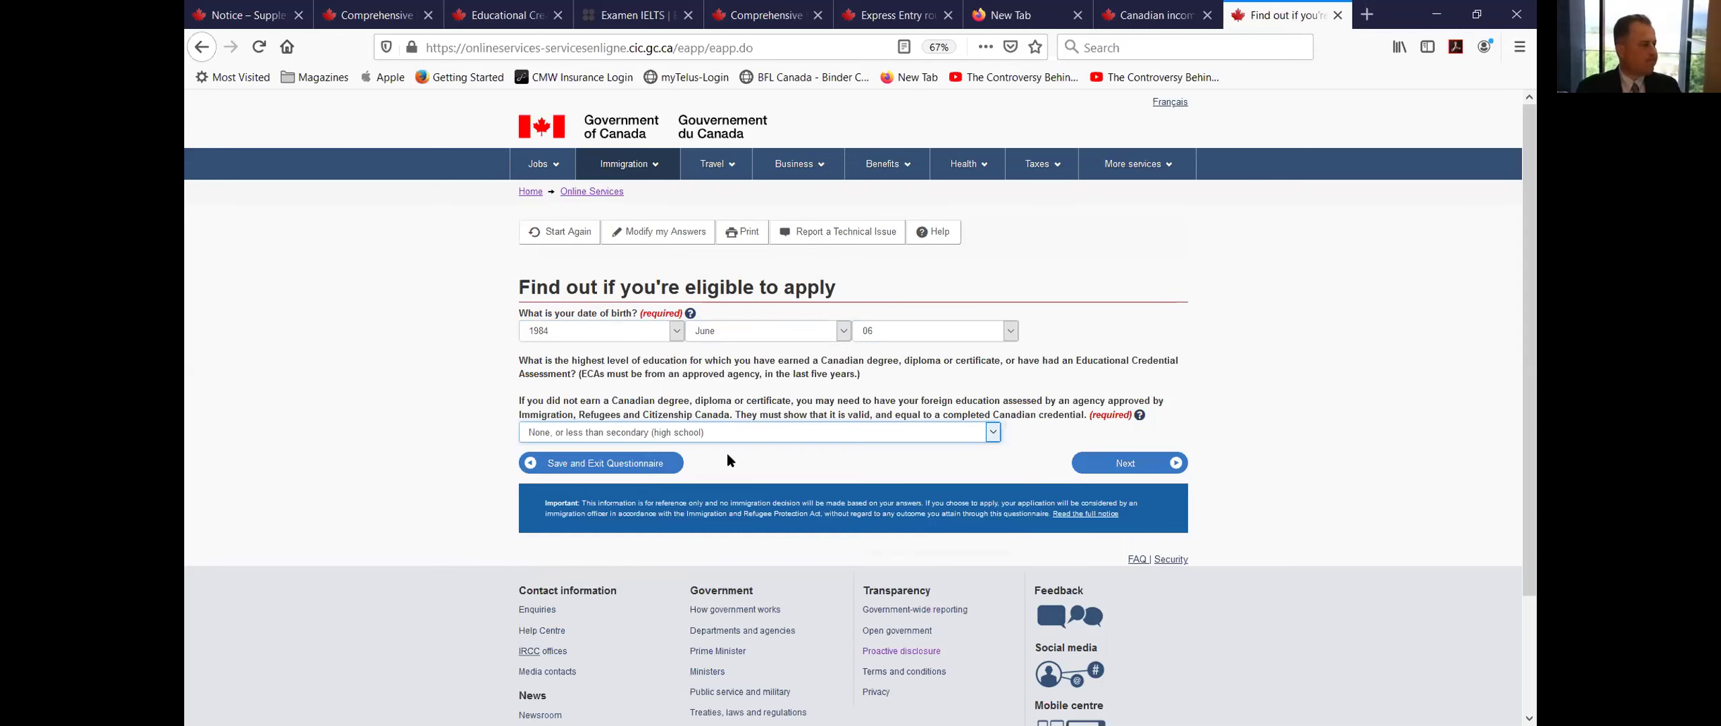
left_click(839, 433)
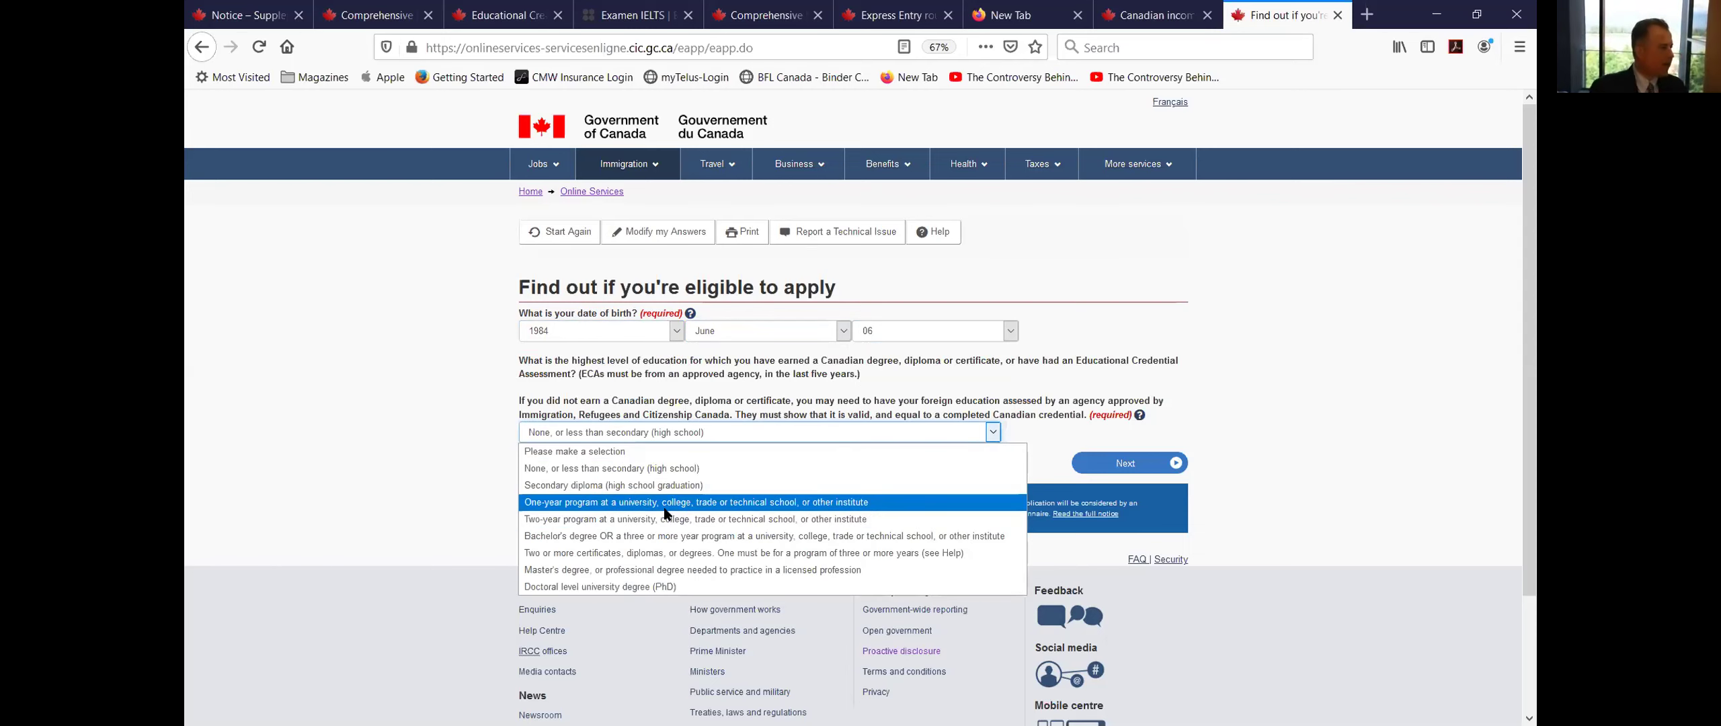
left_click(651, 534)
left_click(1099, 465)
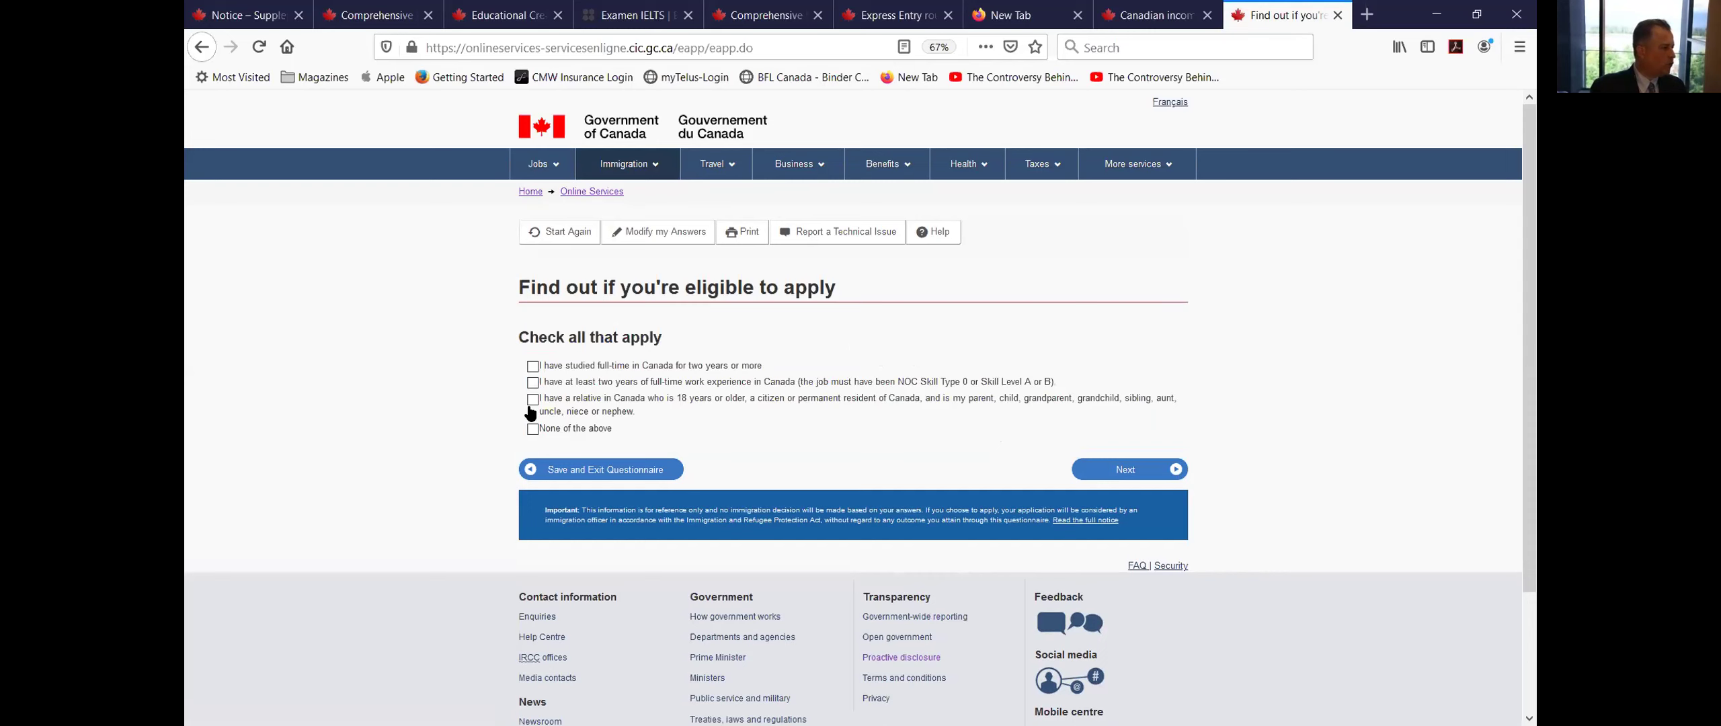
left_click(1085, 469)
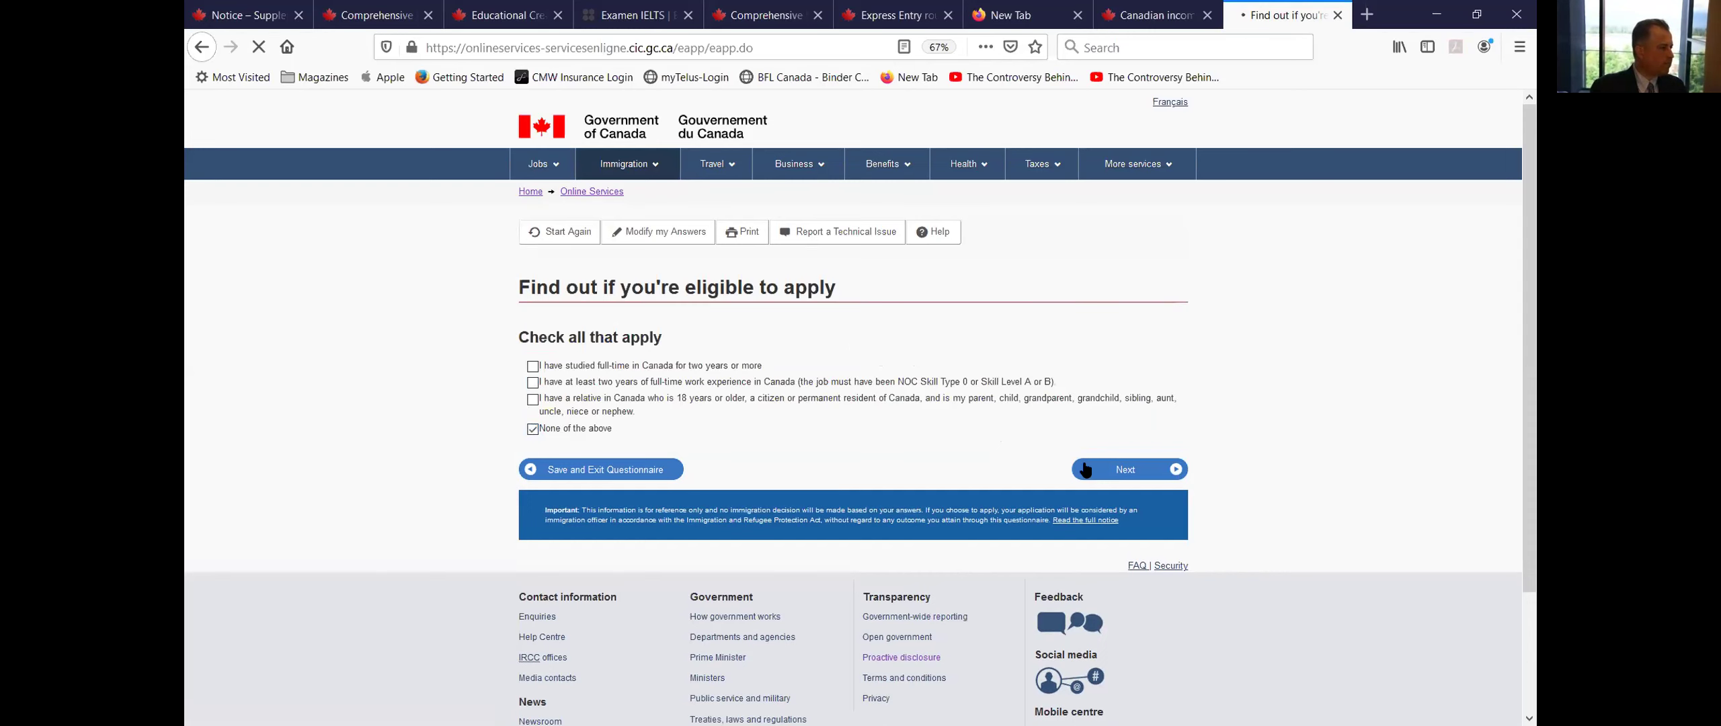
Step: Declare Married status with a spouse who accompanies you and is not a Canadian citizen or PR
left_click(622, 334)
left_click(604, 370)
left_click(1119, 370)
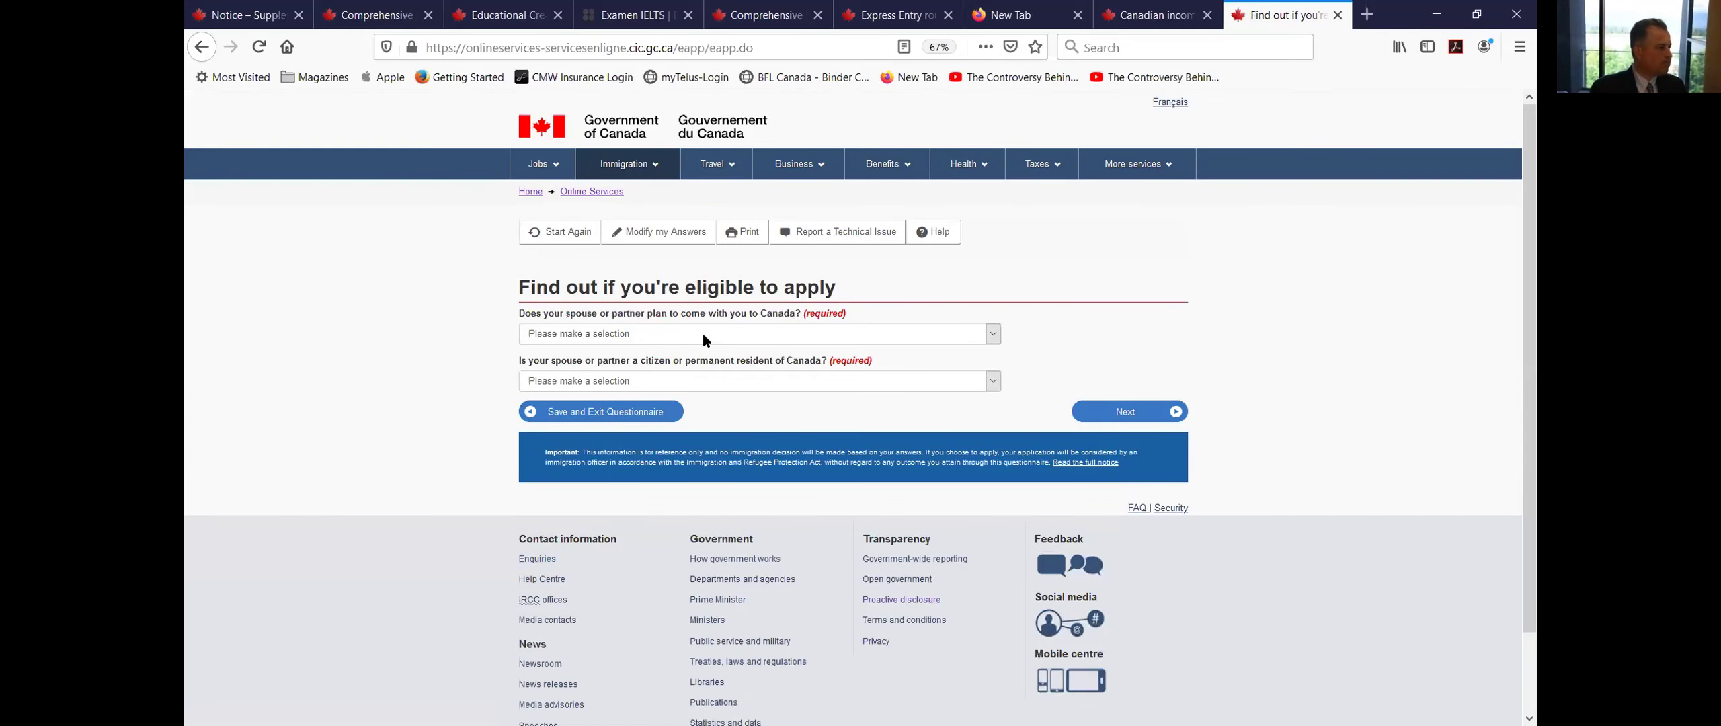
left_click(692, 335)
left_click(570, 369)
left_click(690, 386)
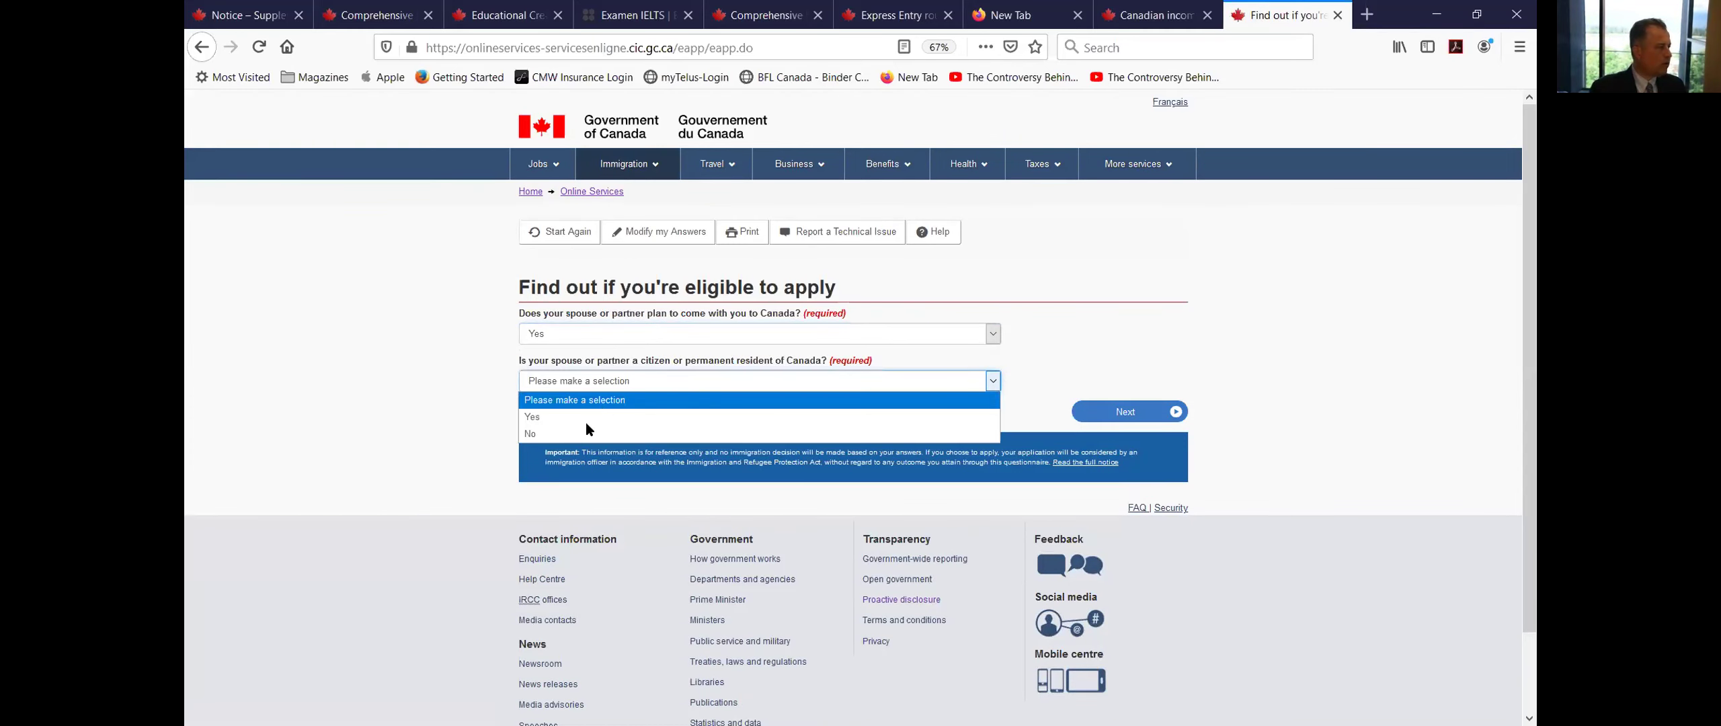
left_click(711, 434)
left_click(1122, 409)
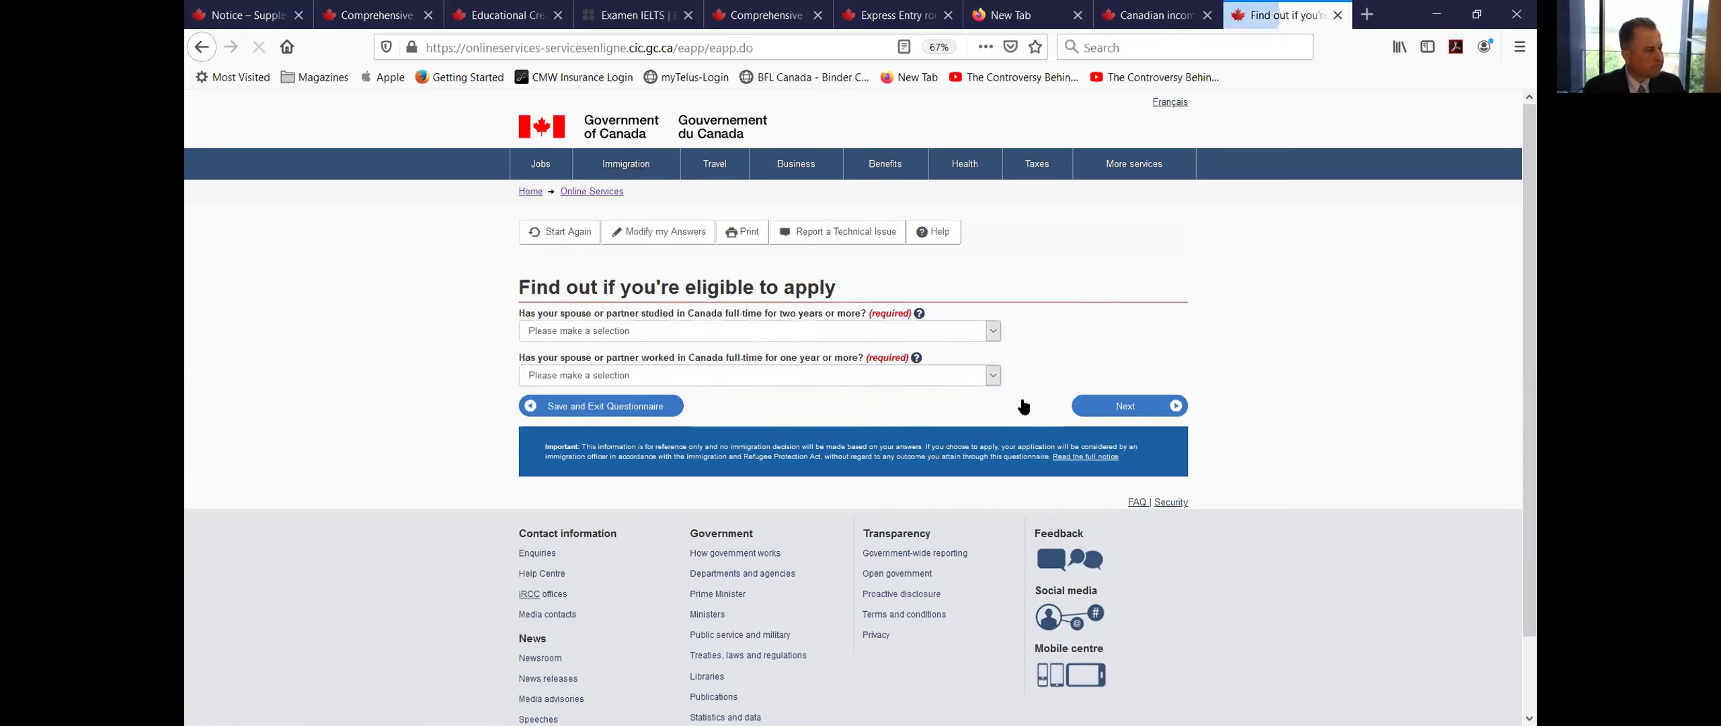
Step: Answer No to the spouse having studied or worked in Canada
left_click(761, 326)
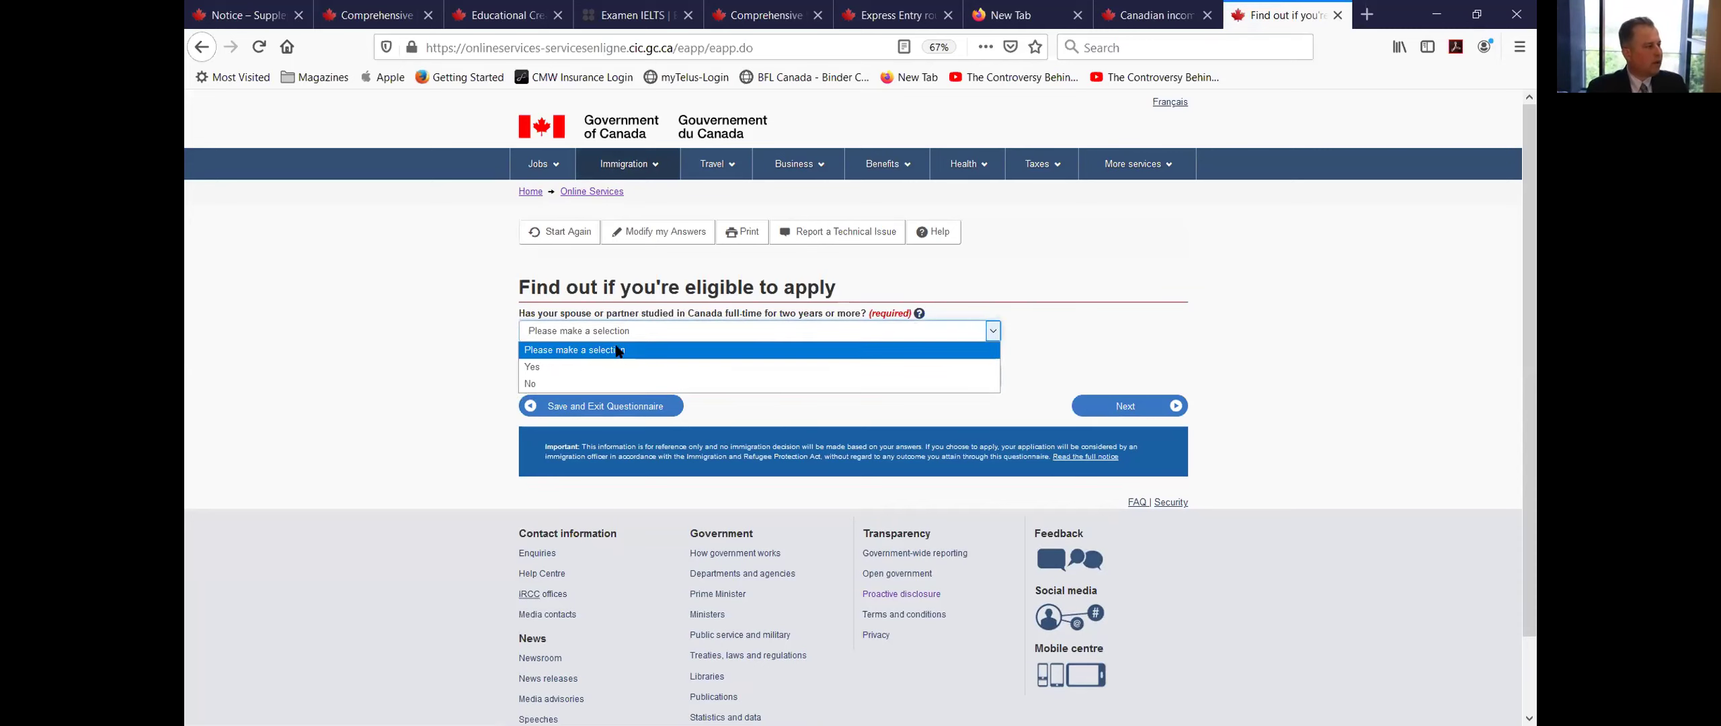
left_click(678, 378)
left_click(709, 371)
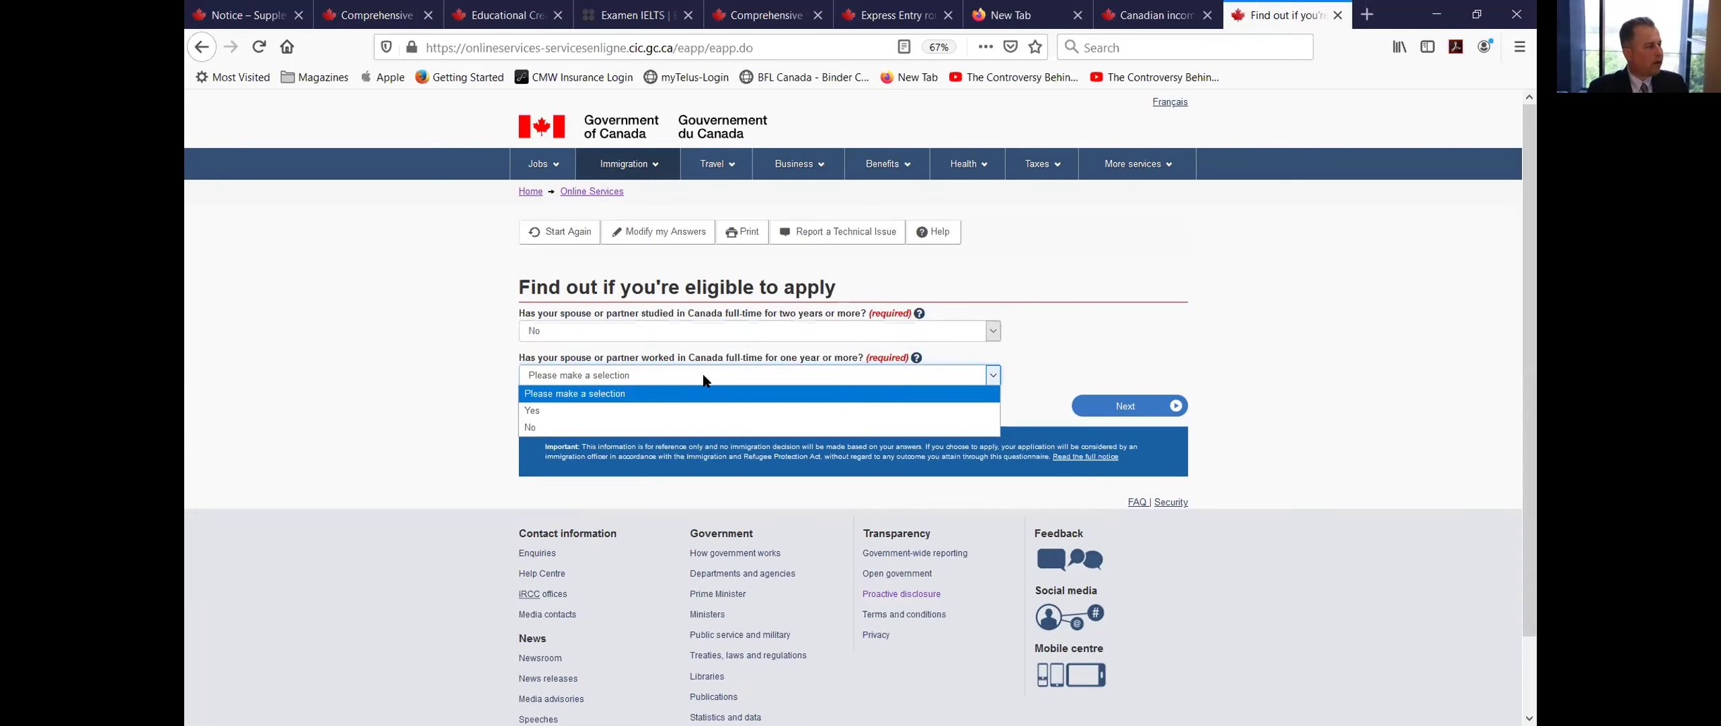
left_click(605, 429)
left_click(1106, 407)
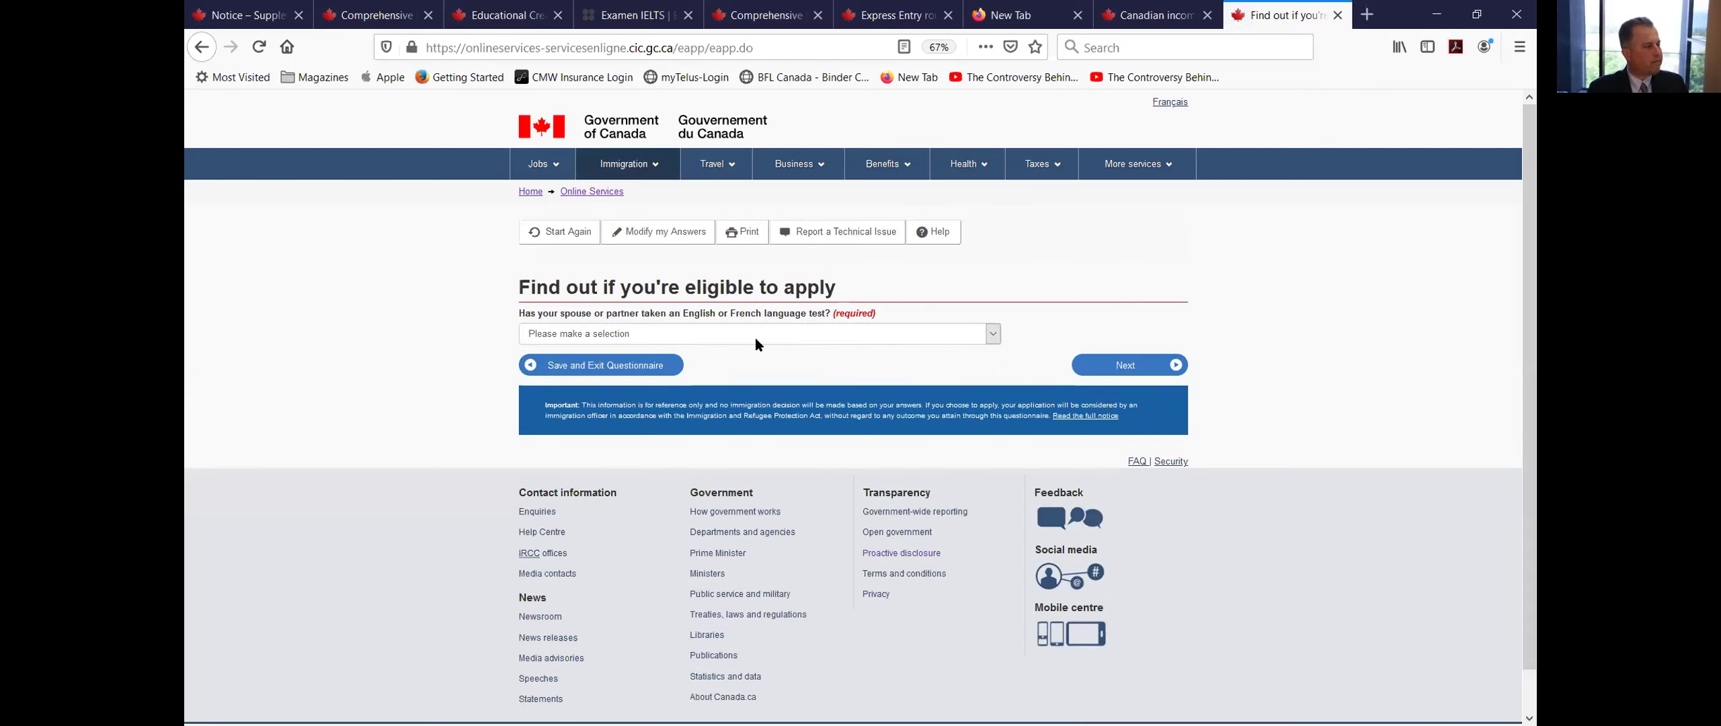
Step: Choose IELTS as the spouse's language test, taken on 03 March 2017
left_click(756, 336)
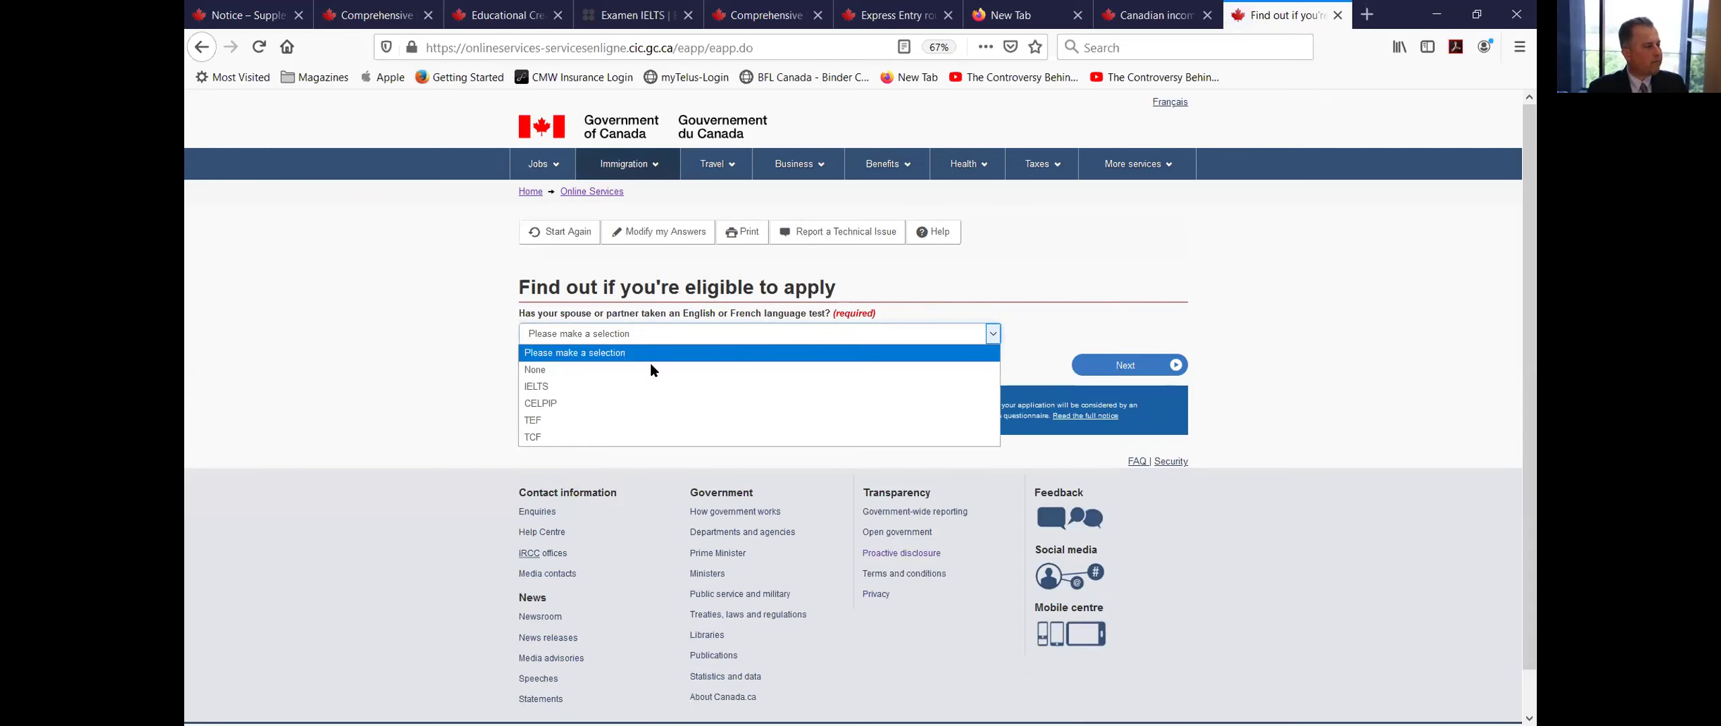
left_click(593, 388)
left_click(1115, 375)
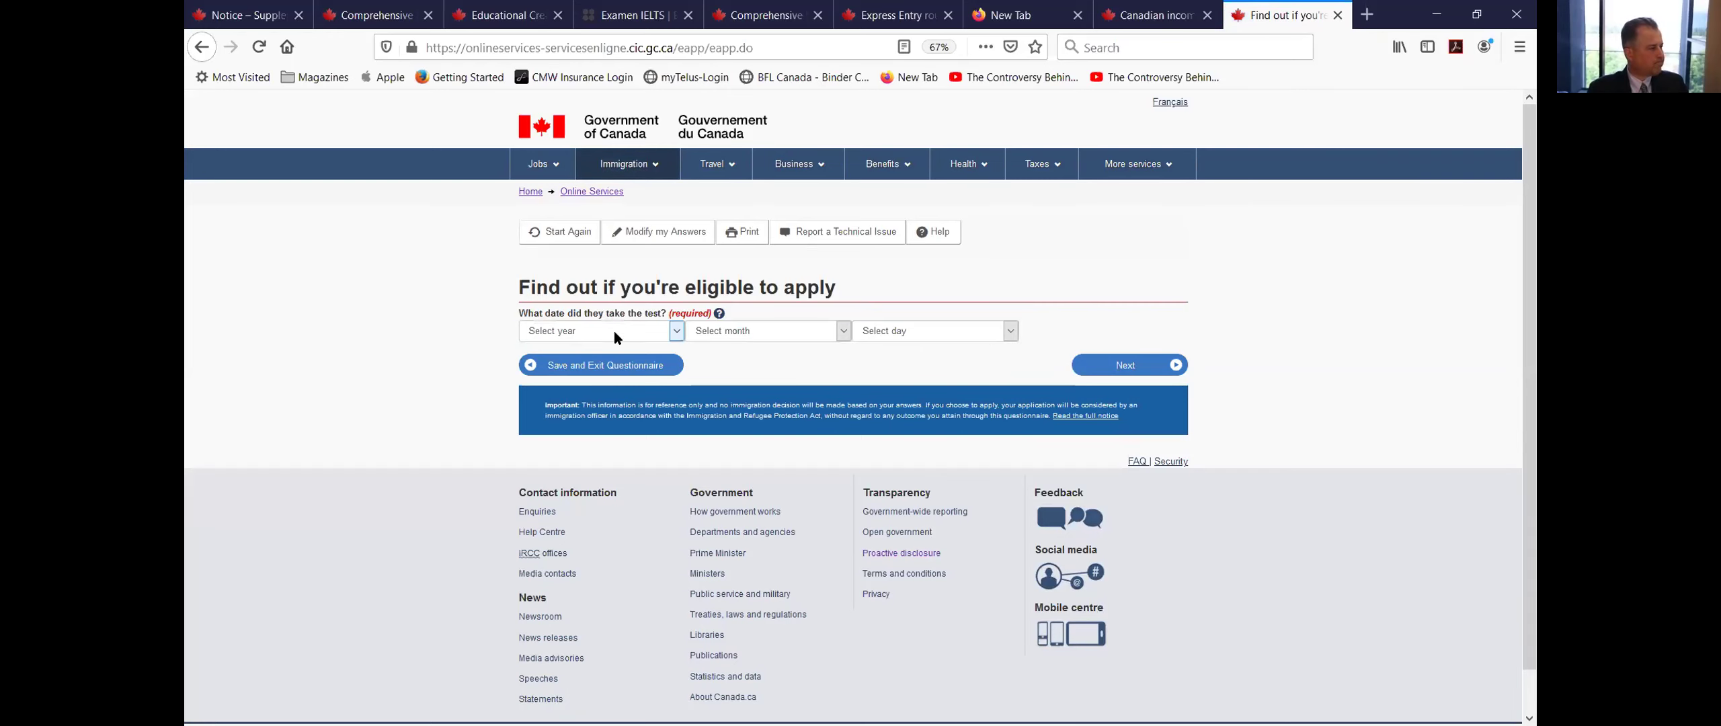
left_click(613, 331)
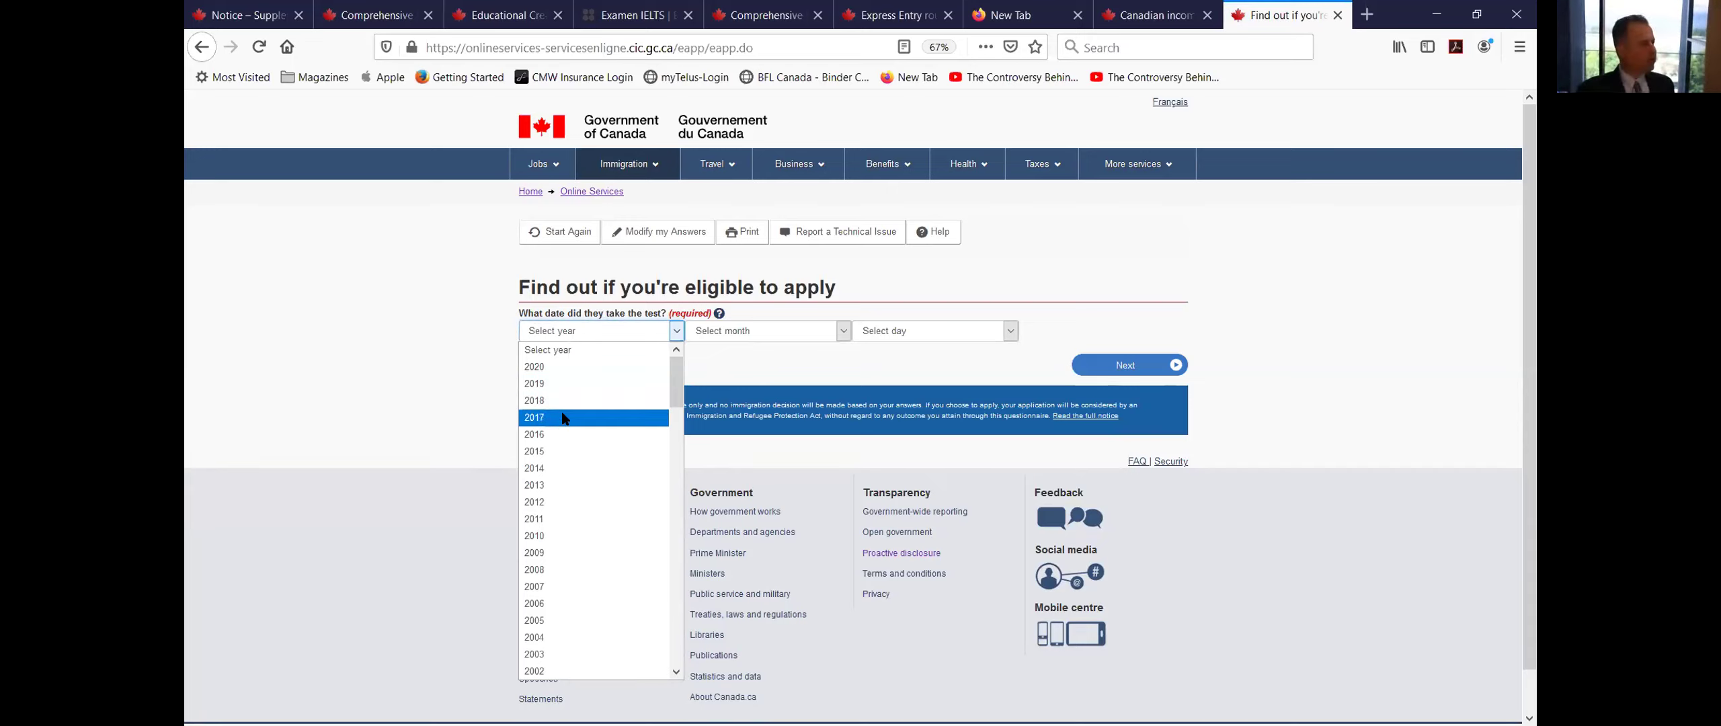
left_click(563, 417)
left_click(746, 330)
left_click(739, 400)
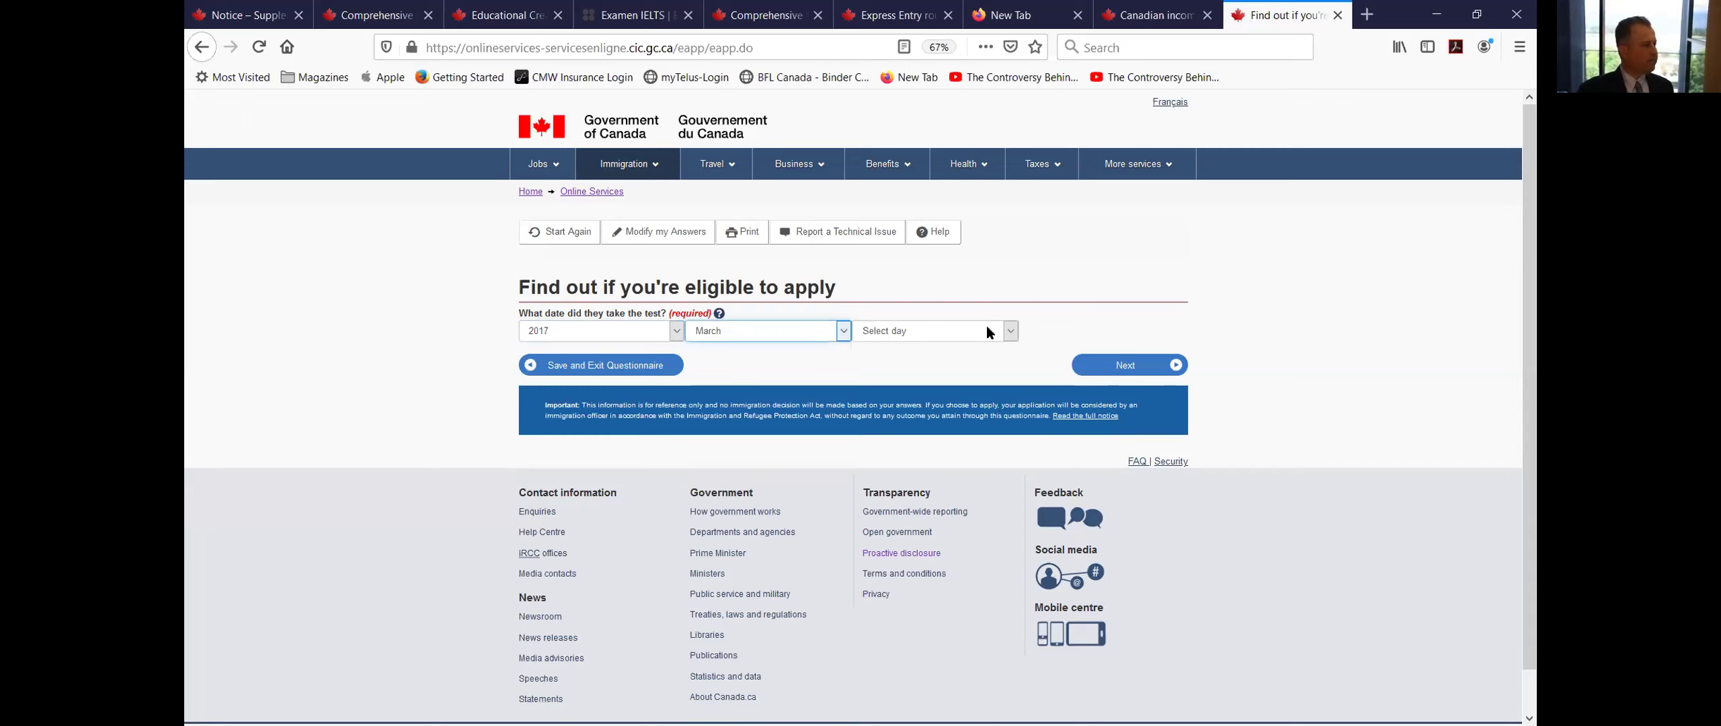
left_click(988, 330)
left_click(884, 399)
left_click(1105, 367)
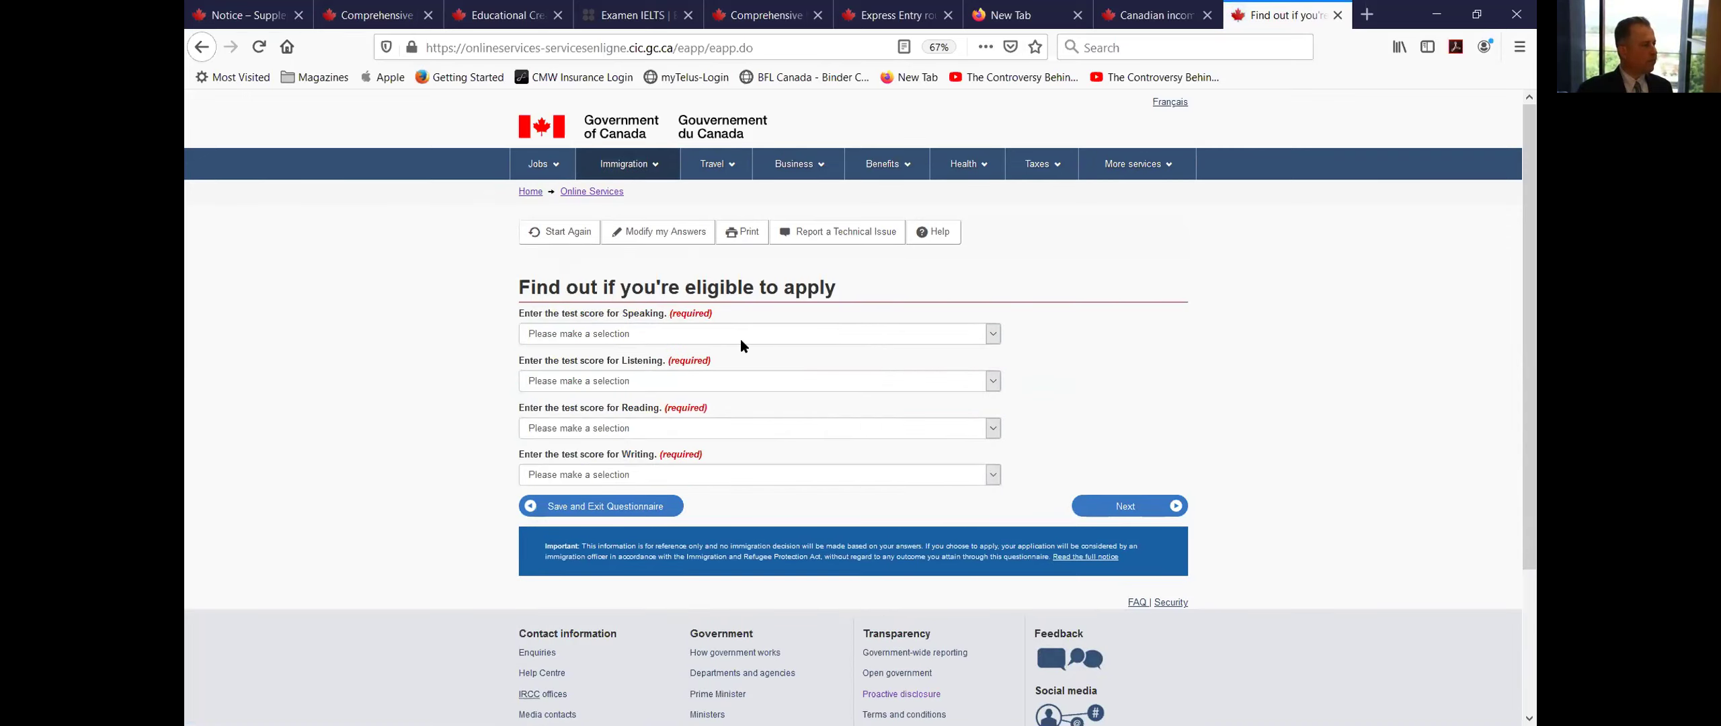
Step: Enter IELTS scores Speaking 8, Listening 8.5, Reading 9, Writing 8, and pass the eligibility results
left_click(740, 331)
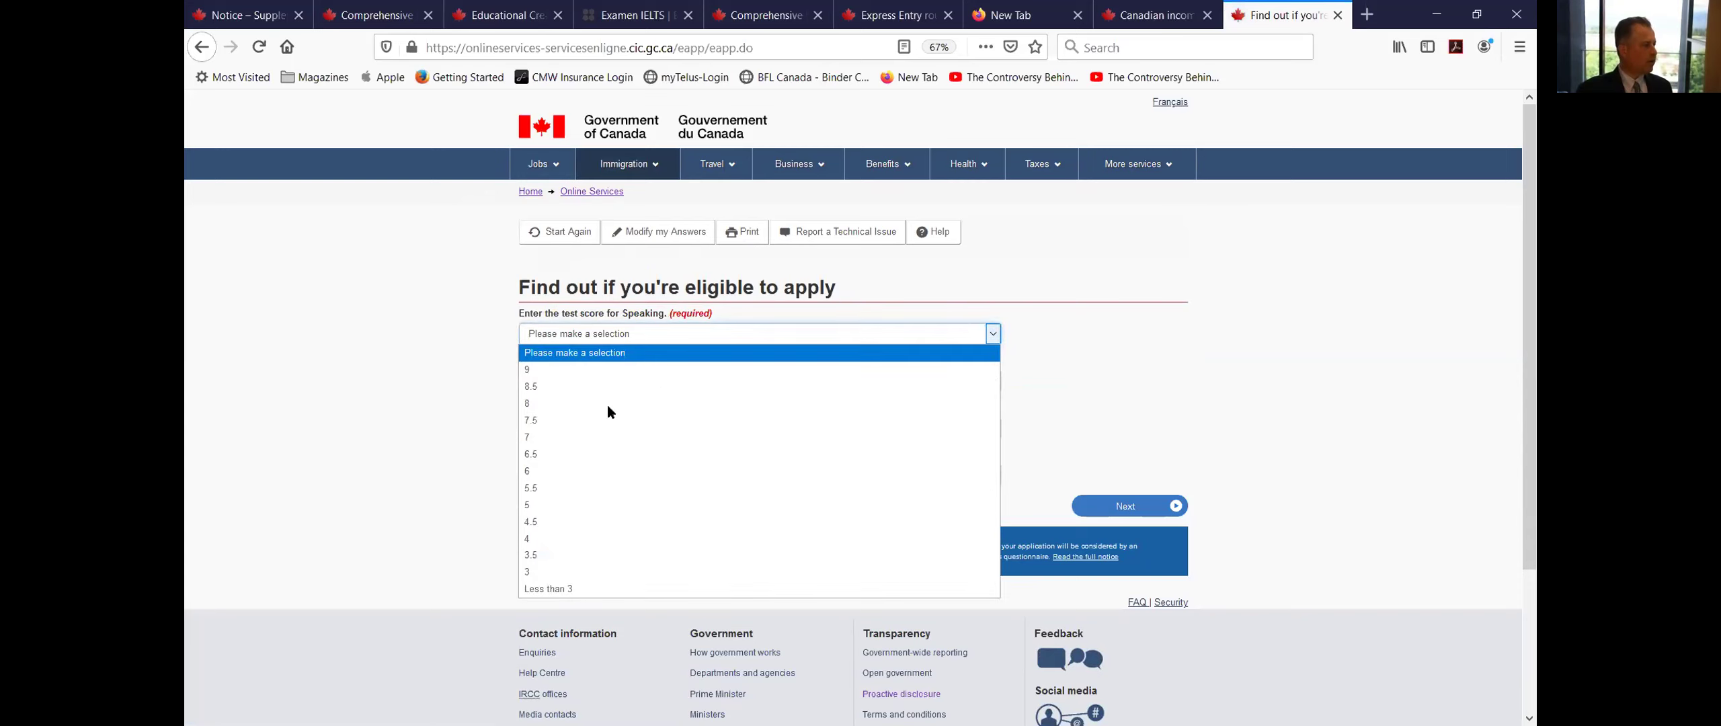
left_click(561, 403)
left_click(626, 383)
left_click(593, 434)
left_click(592, 429)
left_click(585, 463)
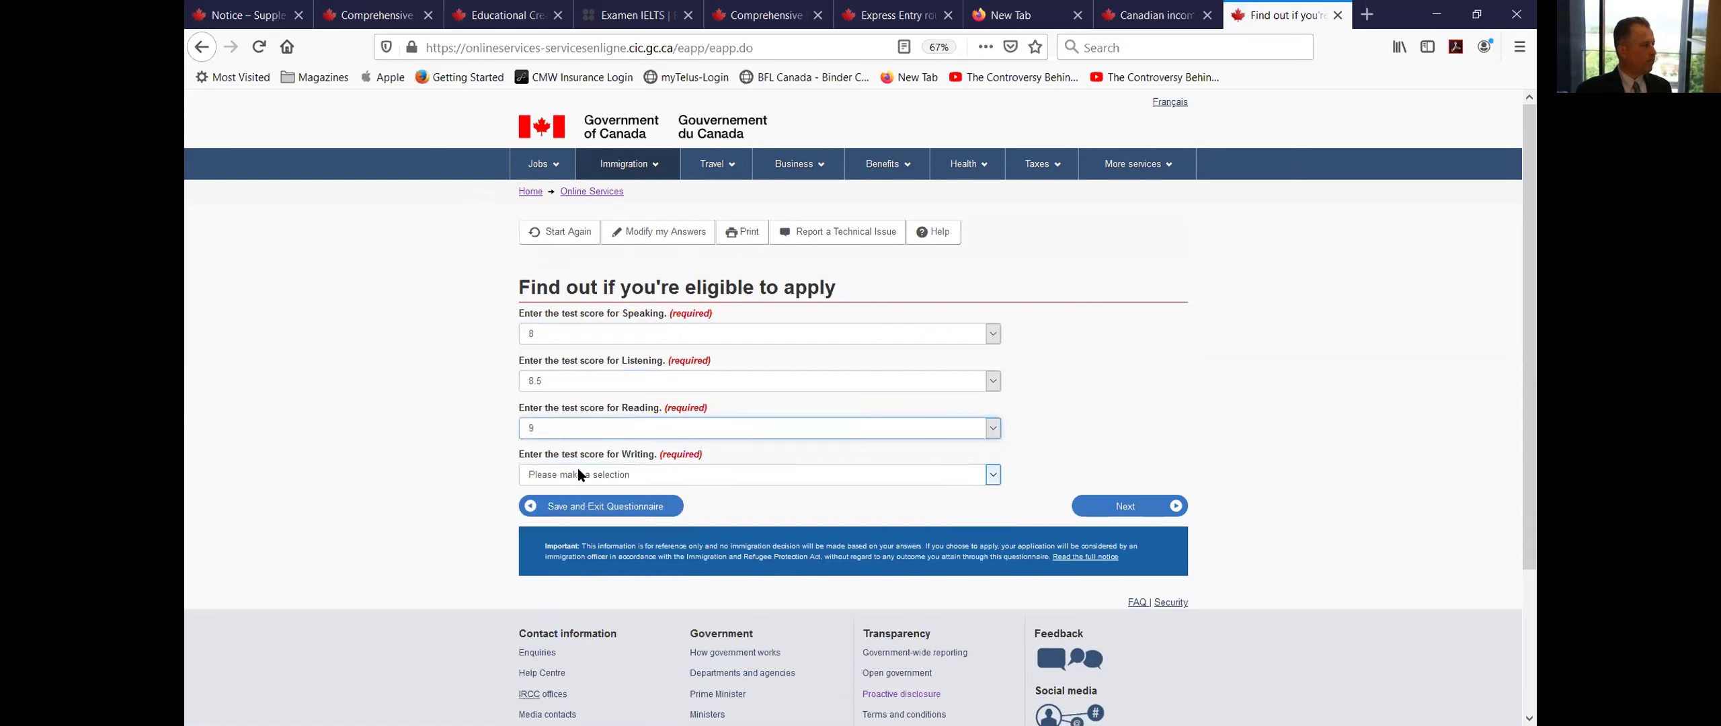
left_click(578, 475)
left_click(557, 272)
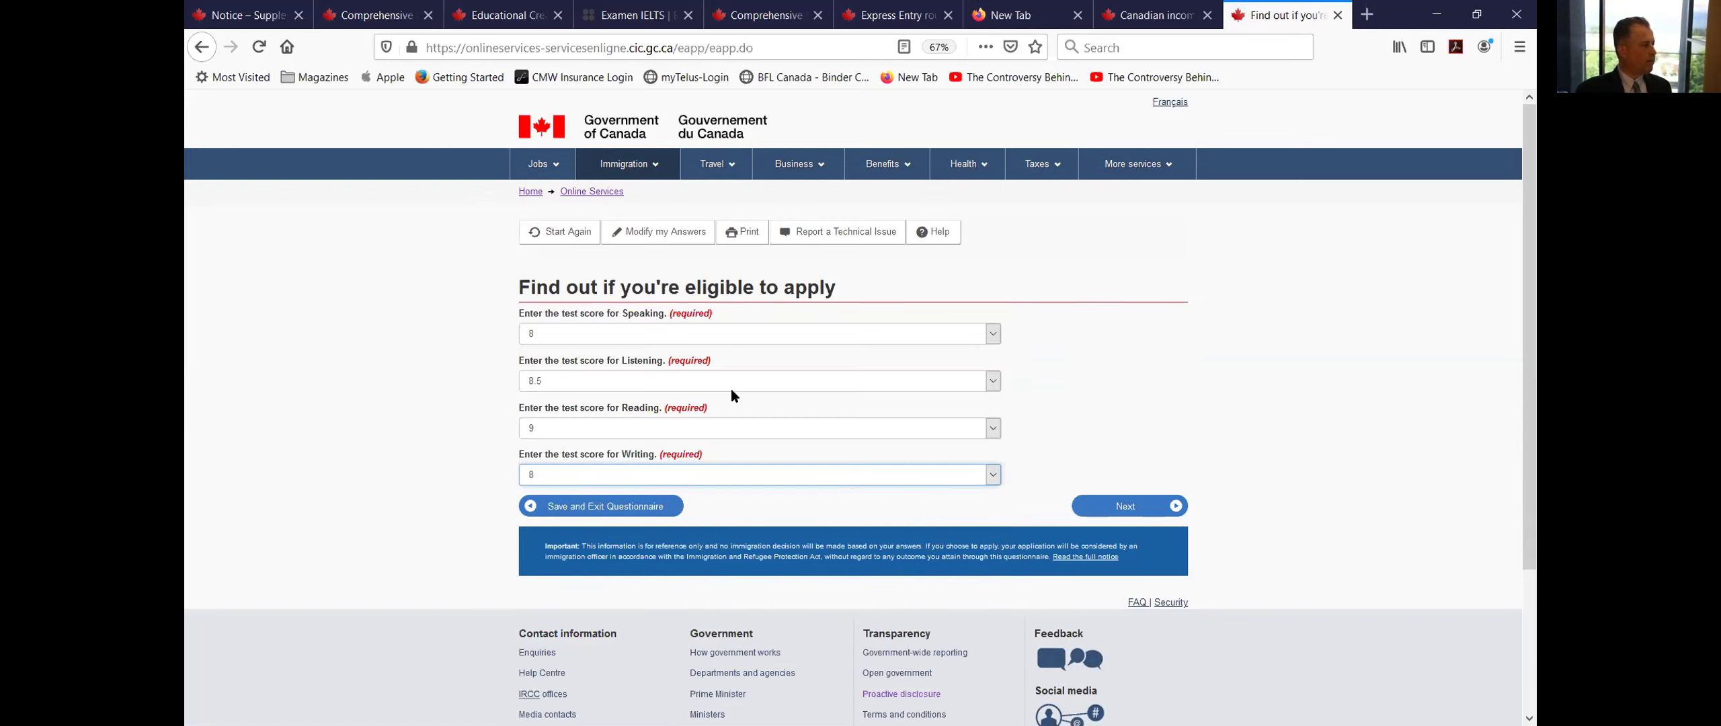
left_click(1082, 506)
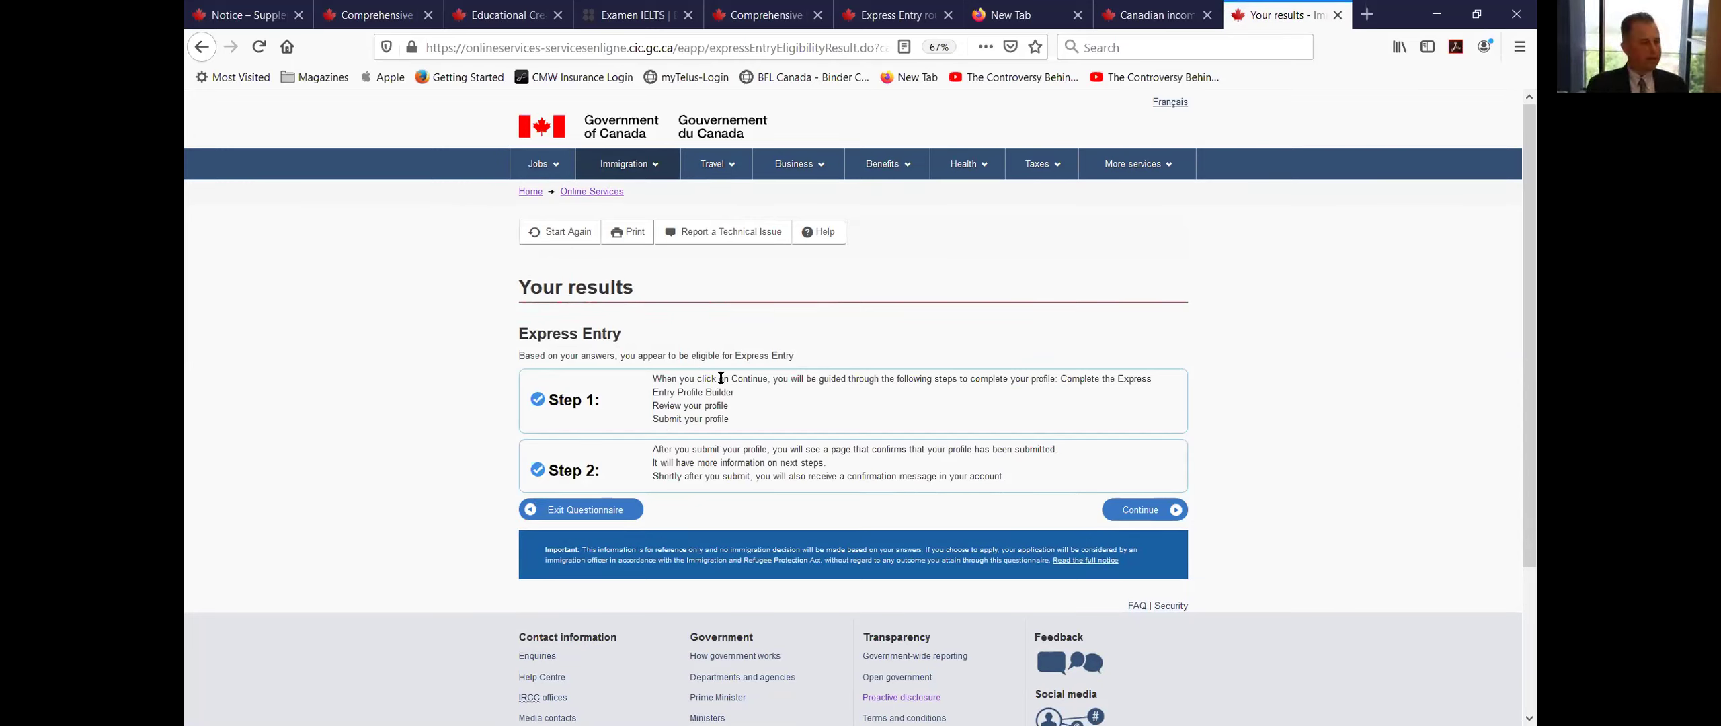
left_click(1137, 512)
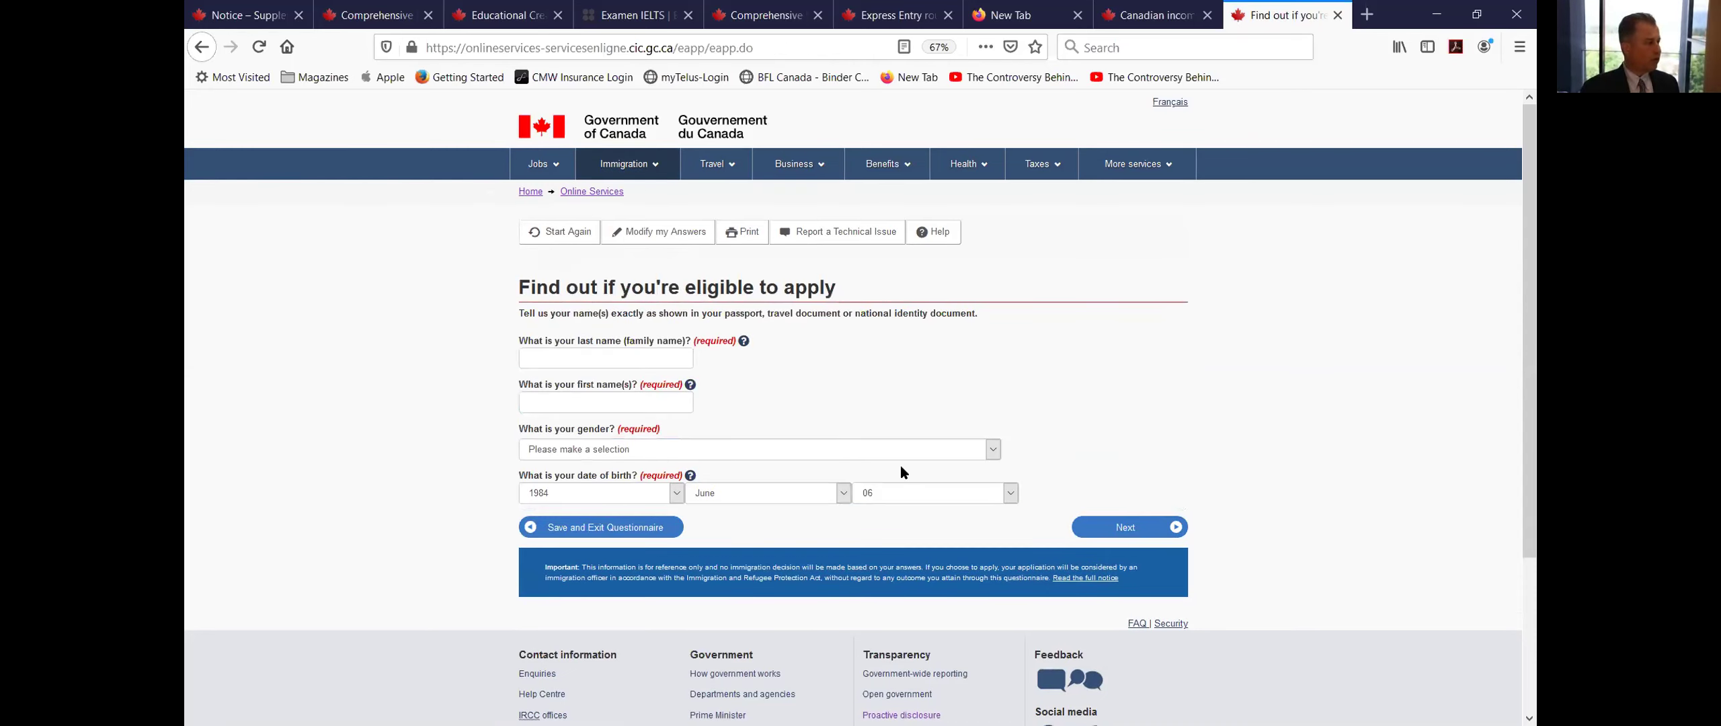
Step: Enter the applicant's last and first names, set gender to Male, then choose Married
left_click(554, 340)
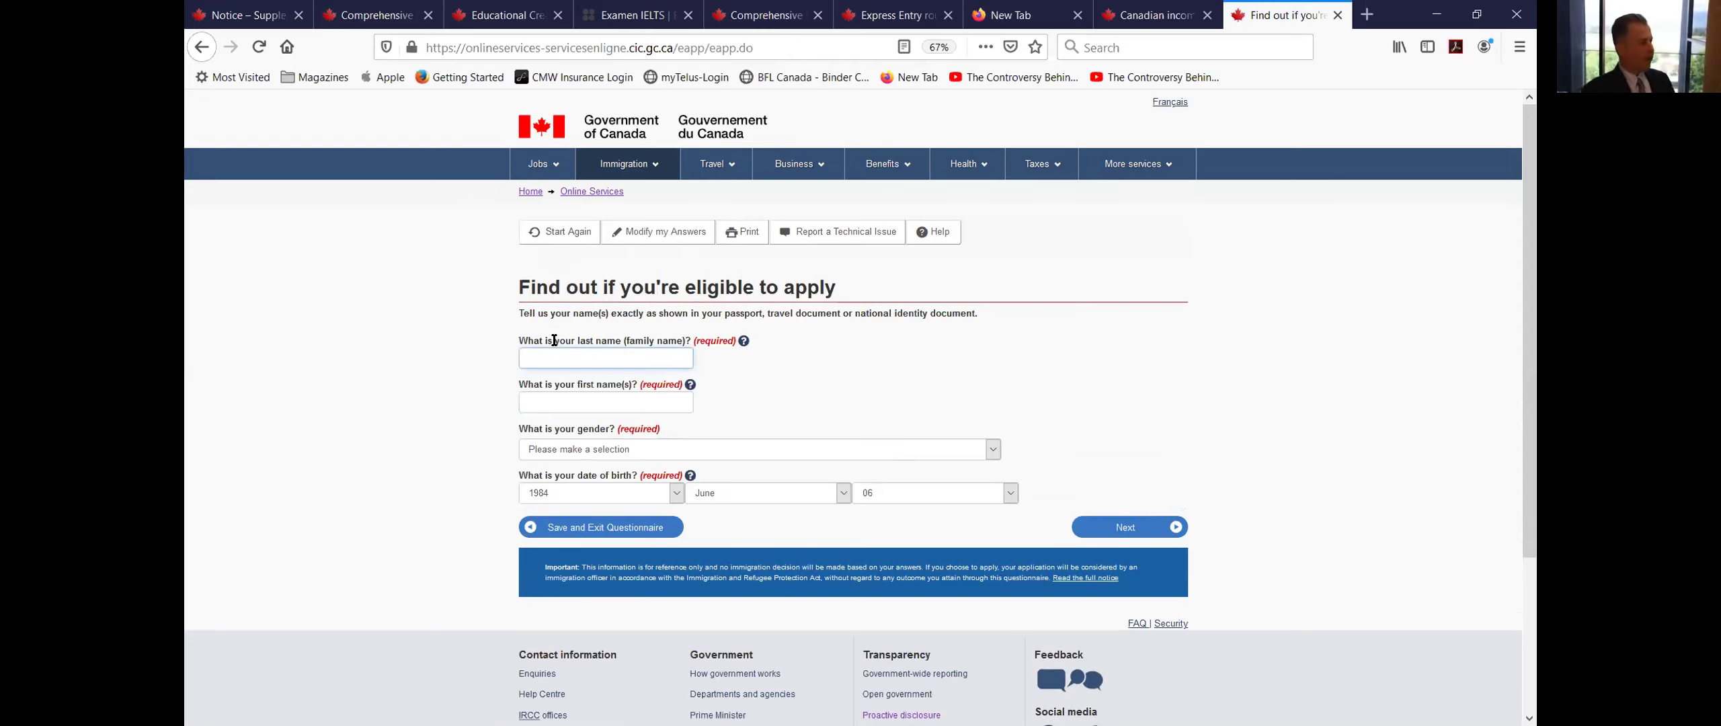
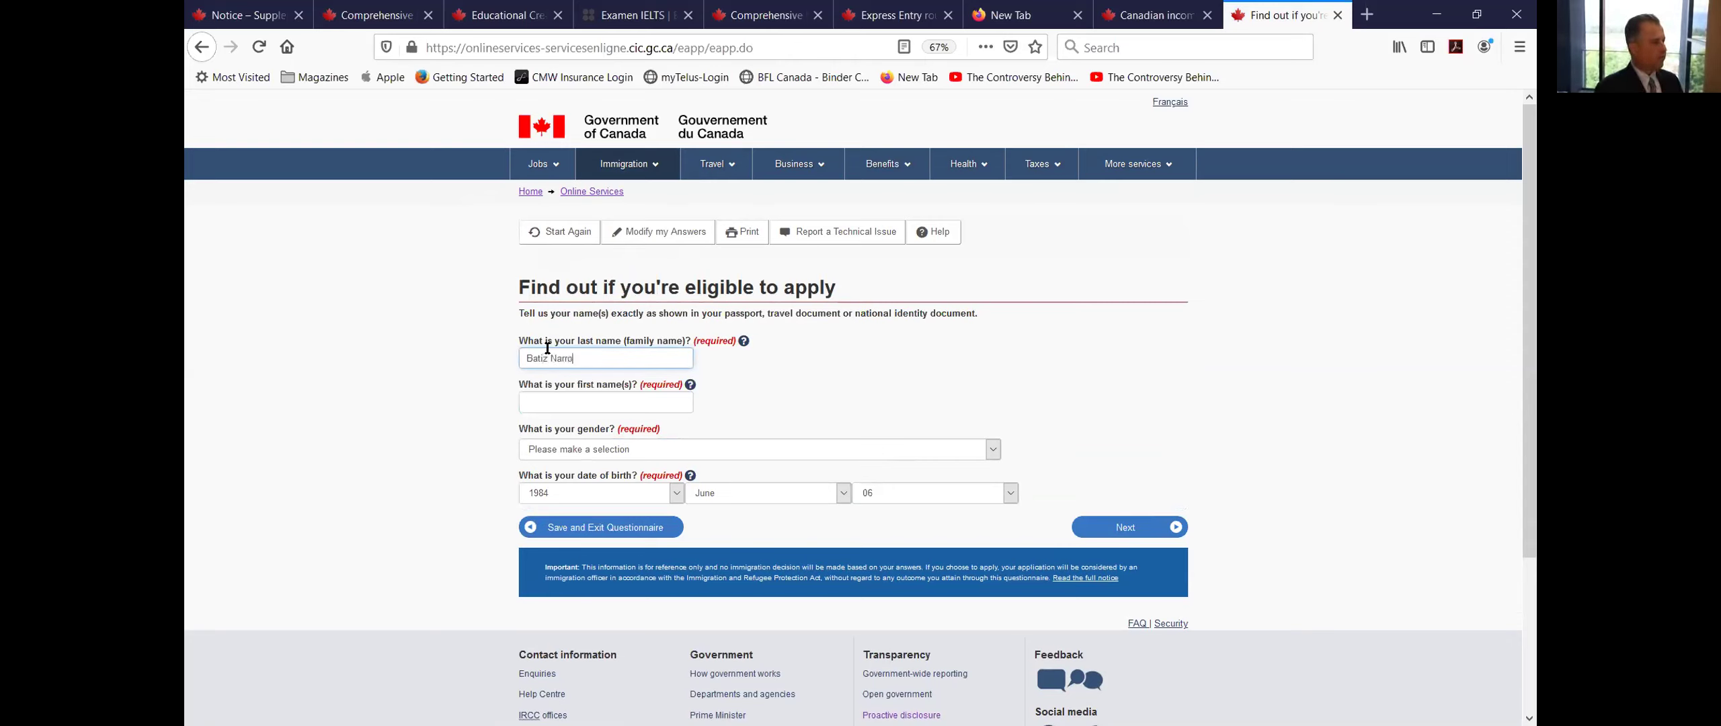
key("Tab")
type("L")
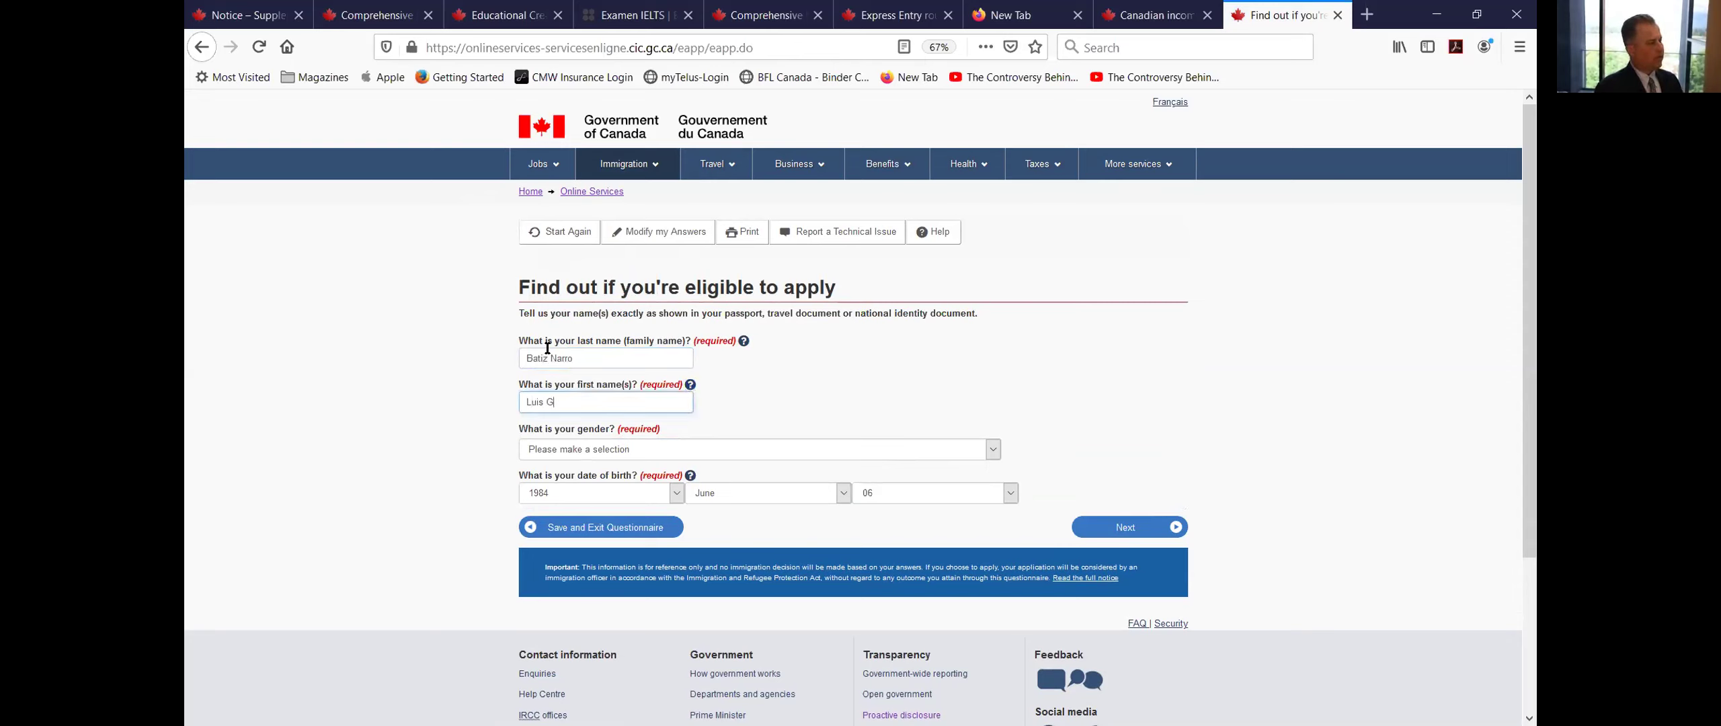
key("Tab")
key("Tab")
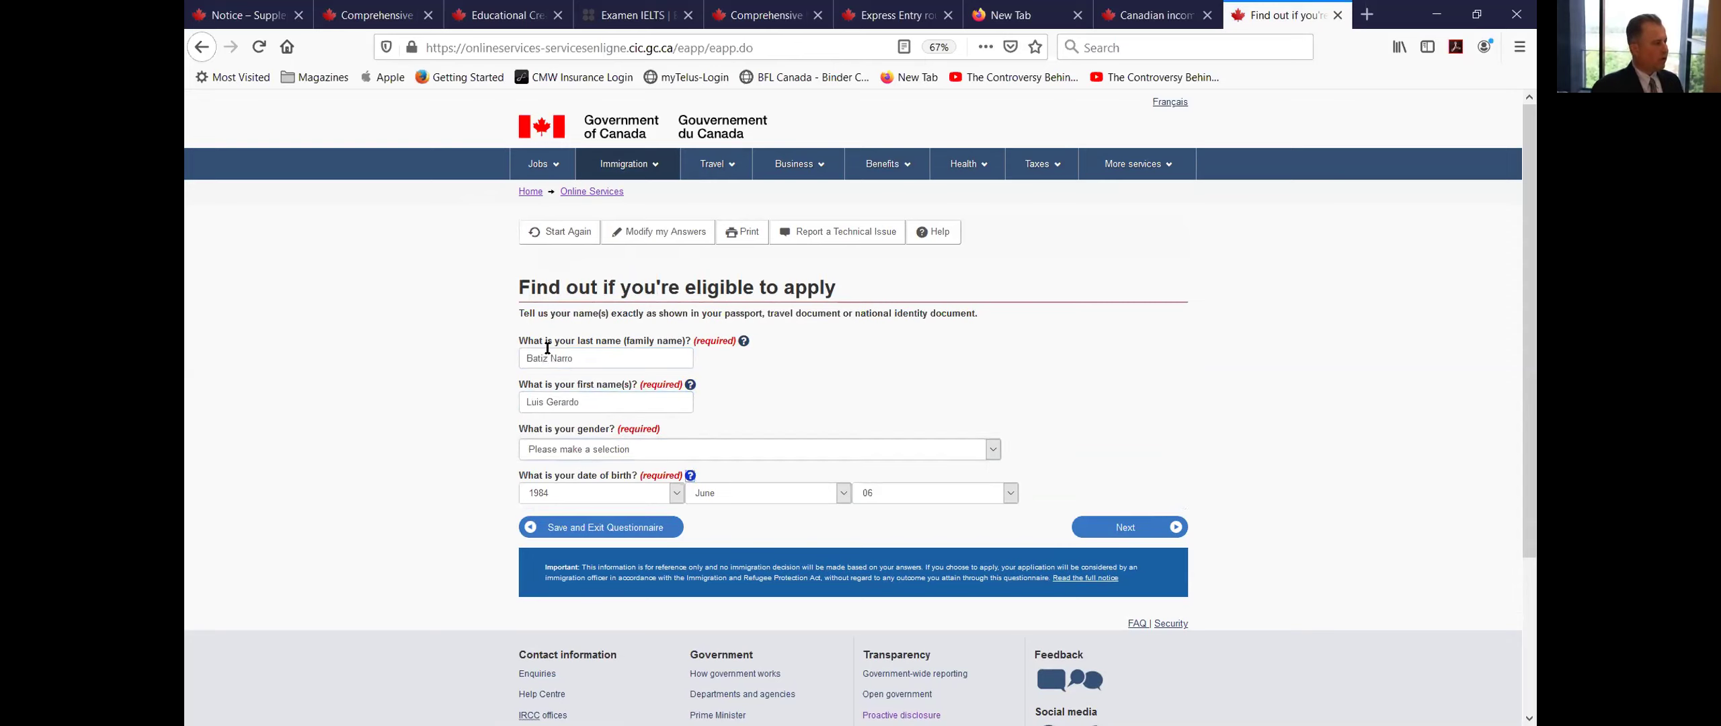
left_click(609, 455)
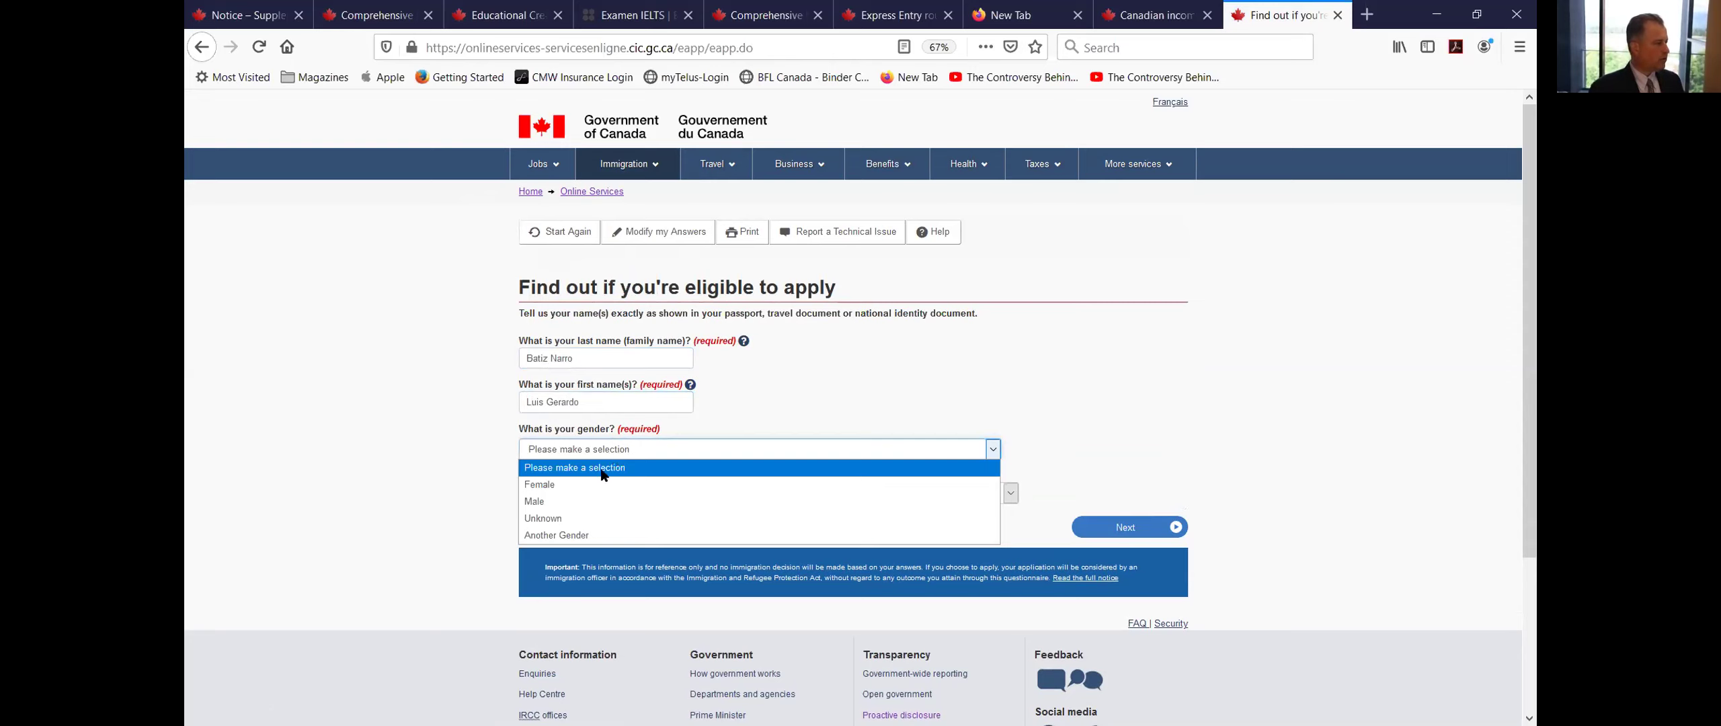
left_click(543, 501)
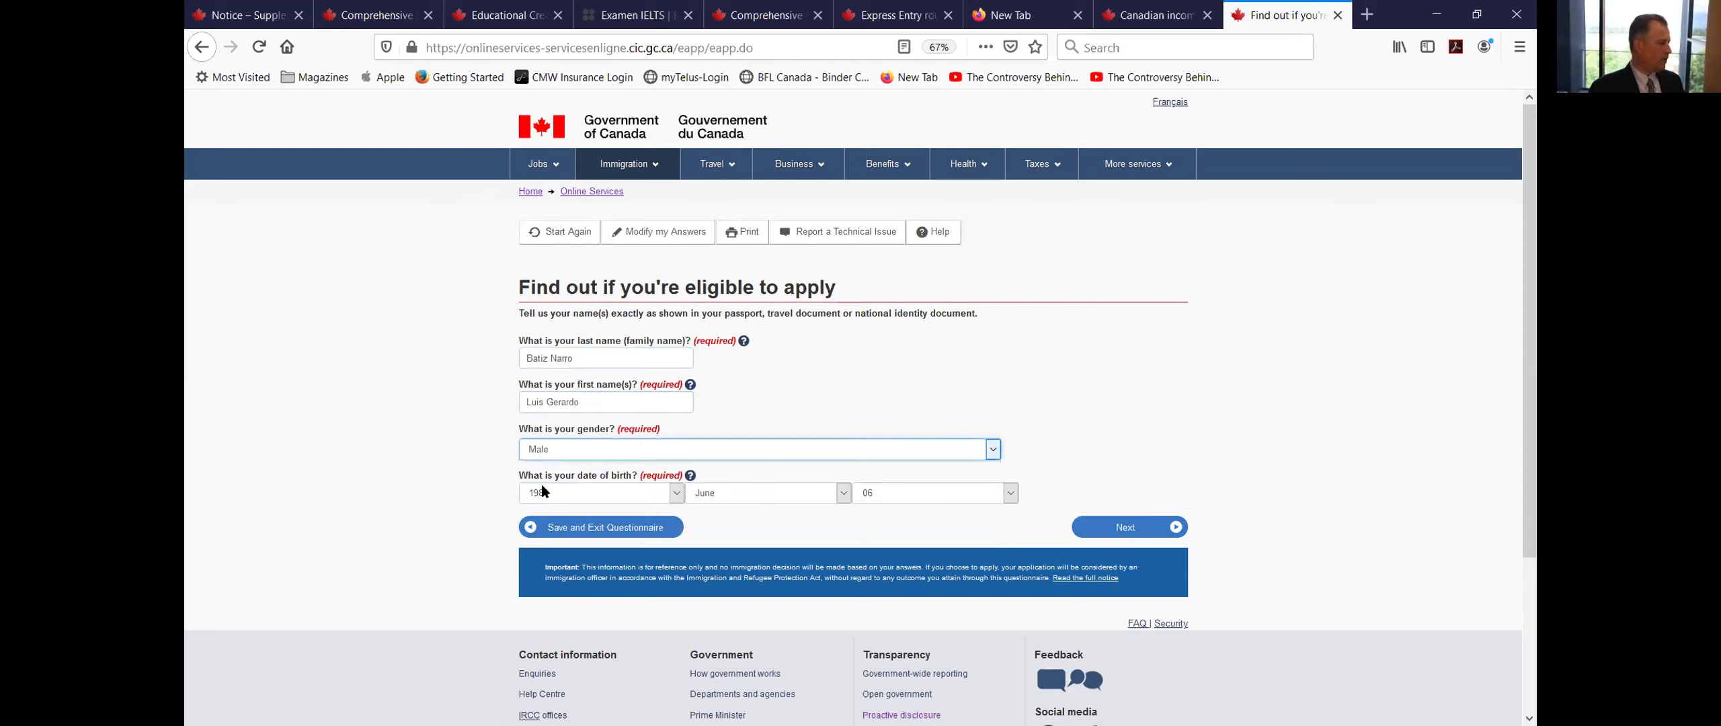
left_click(1106, 532)
left_click(750, 334)
left_click(852, 369)
Step: Submit the Married status and confirm the spouse accompanies you to Canada
left_click(1103, 370)
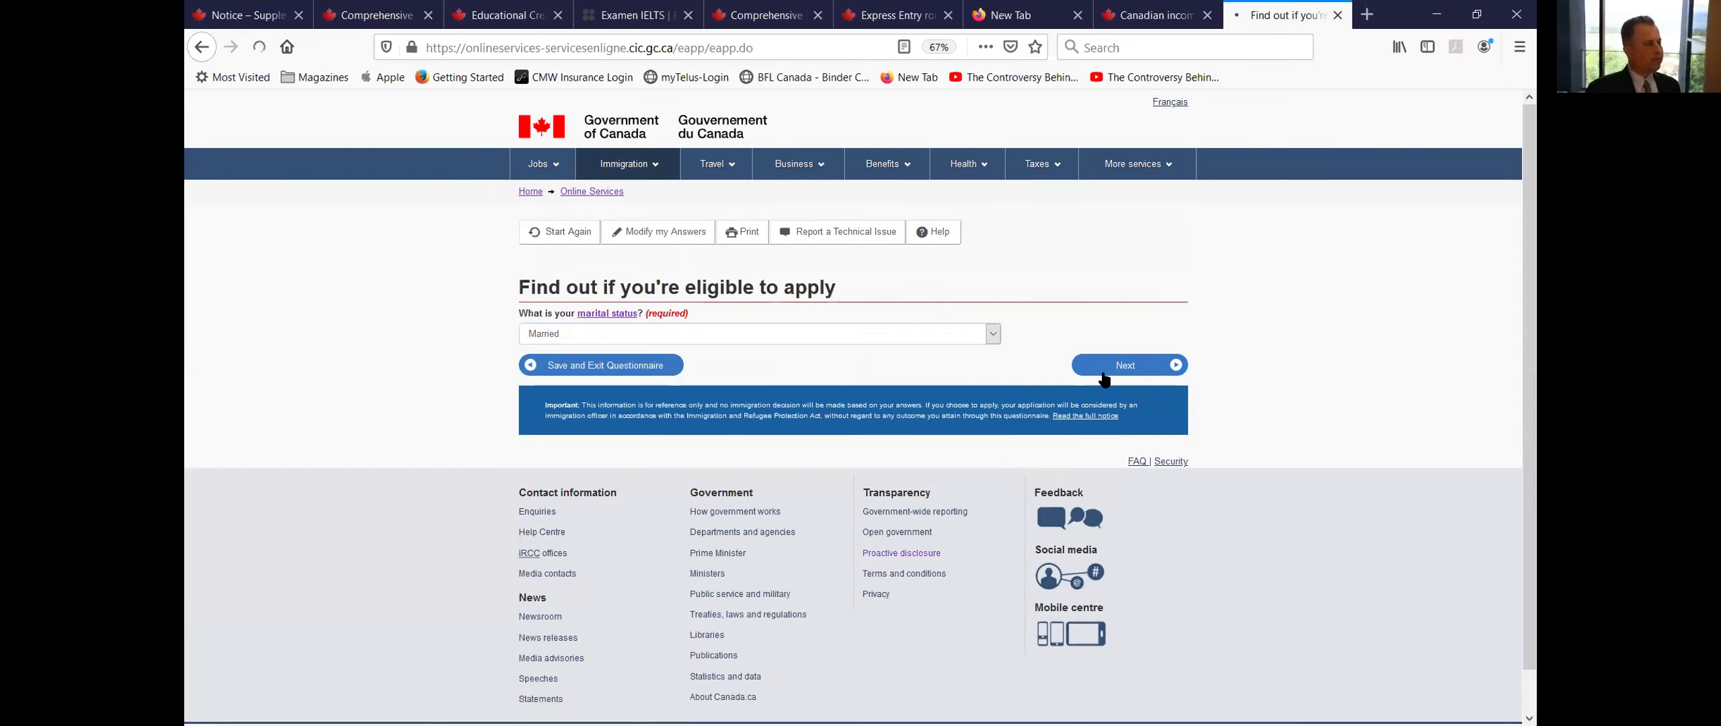
left_click(714, 330)
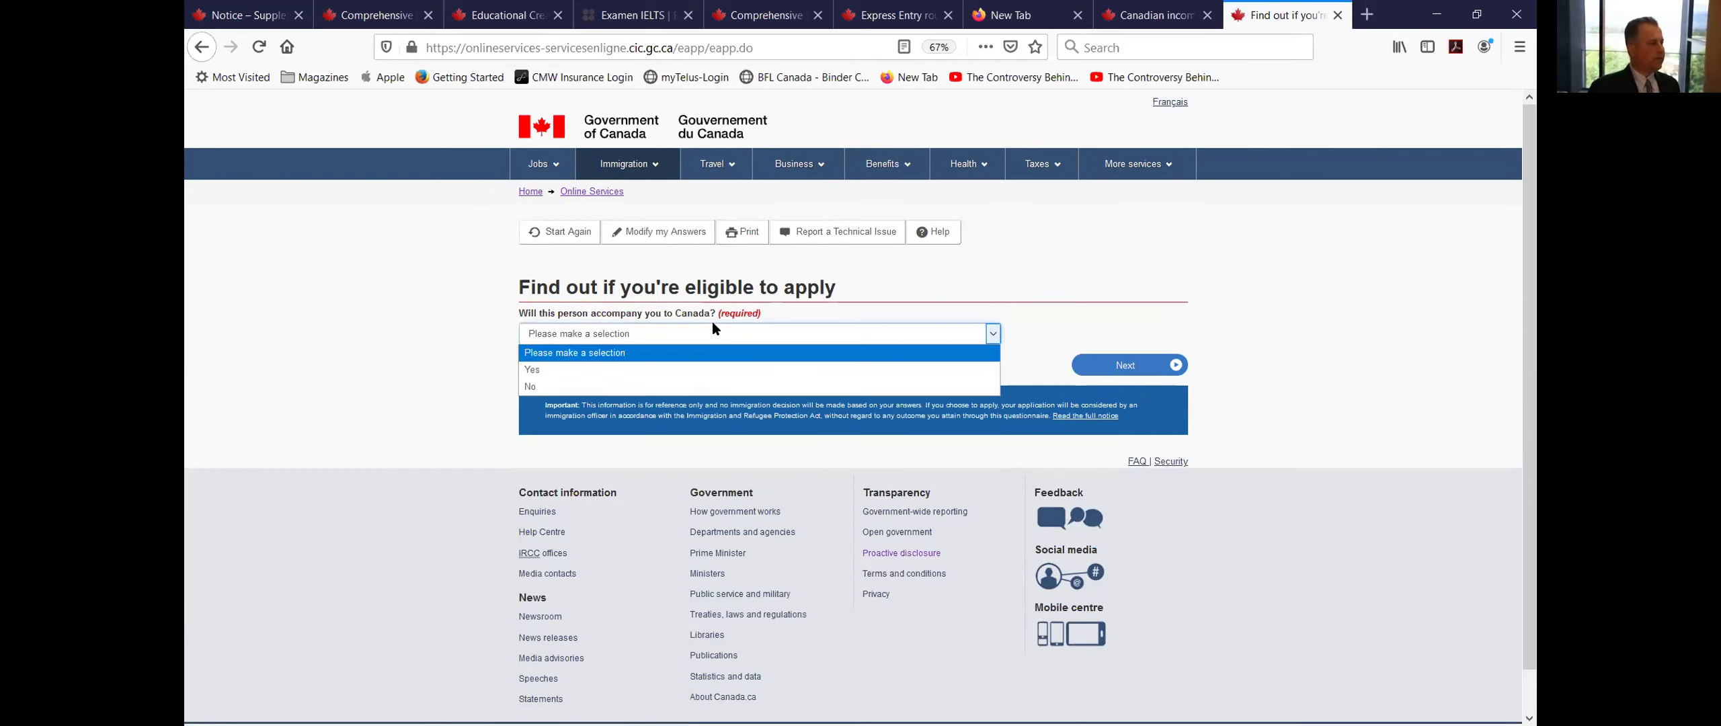
left_click(561, 371)
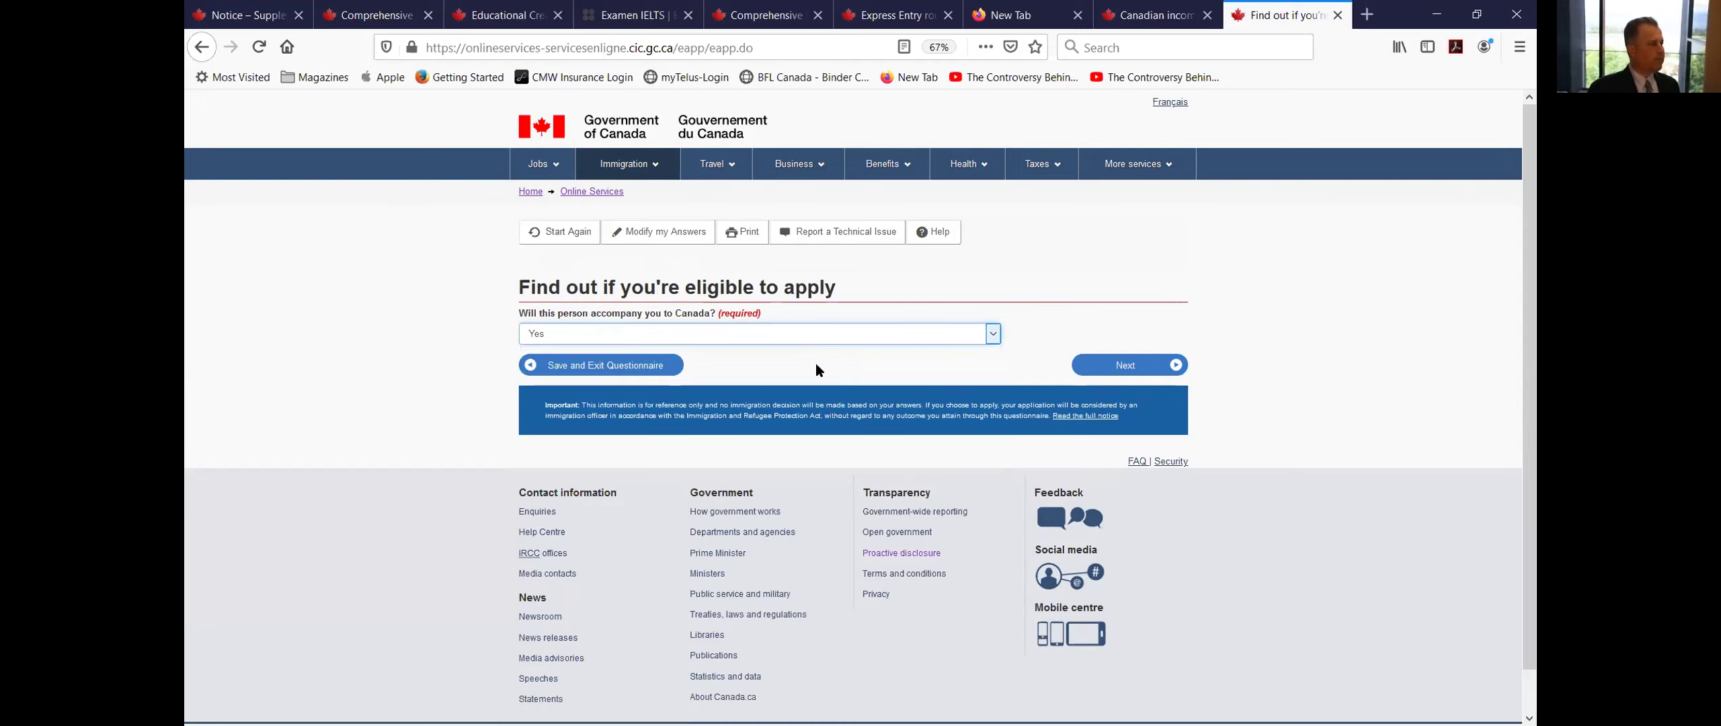
left_click(1110, 369)
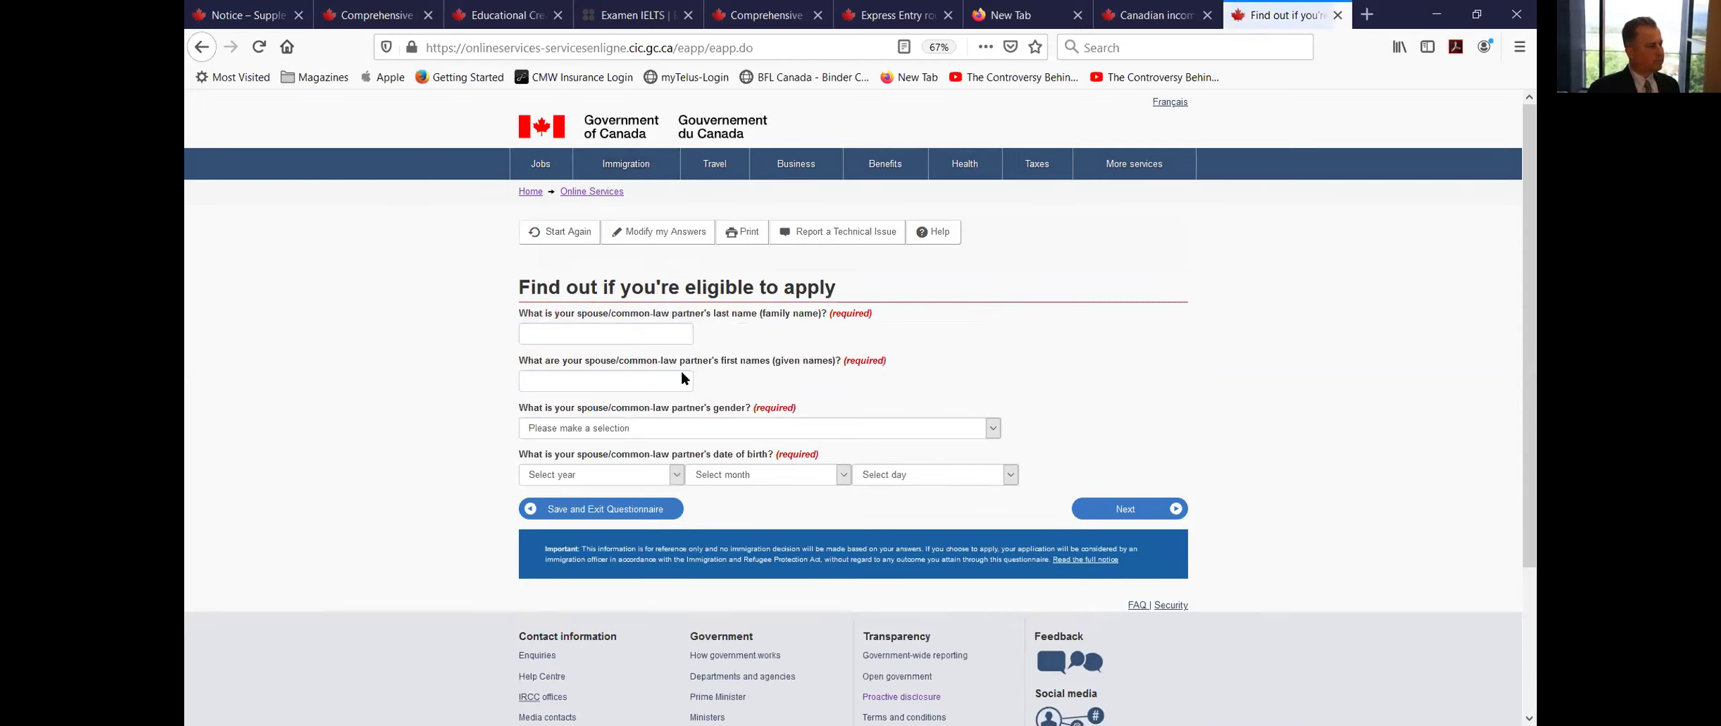
Step: Set the spouse's gender and birth date to 17 March 1988
left_click(593, 329)
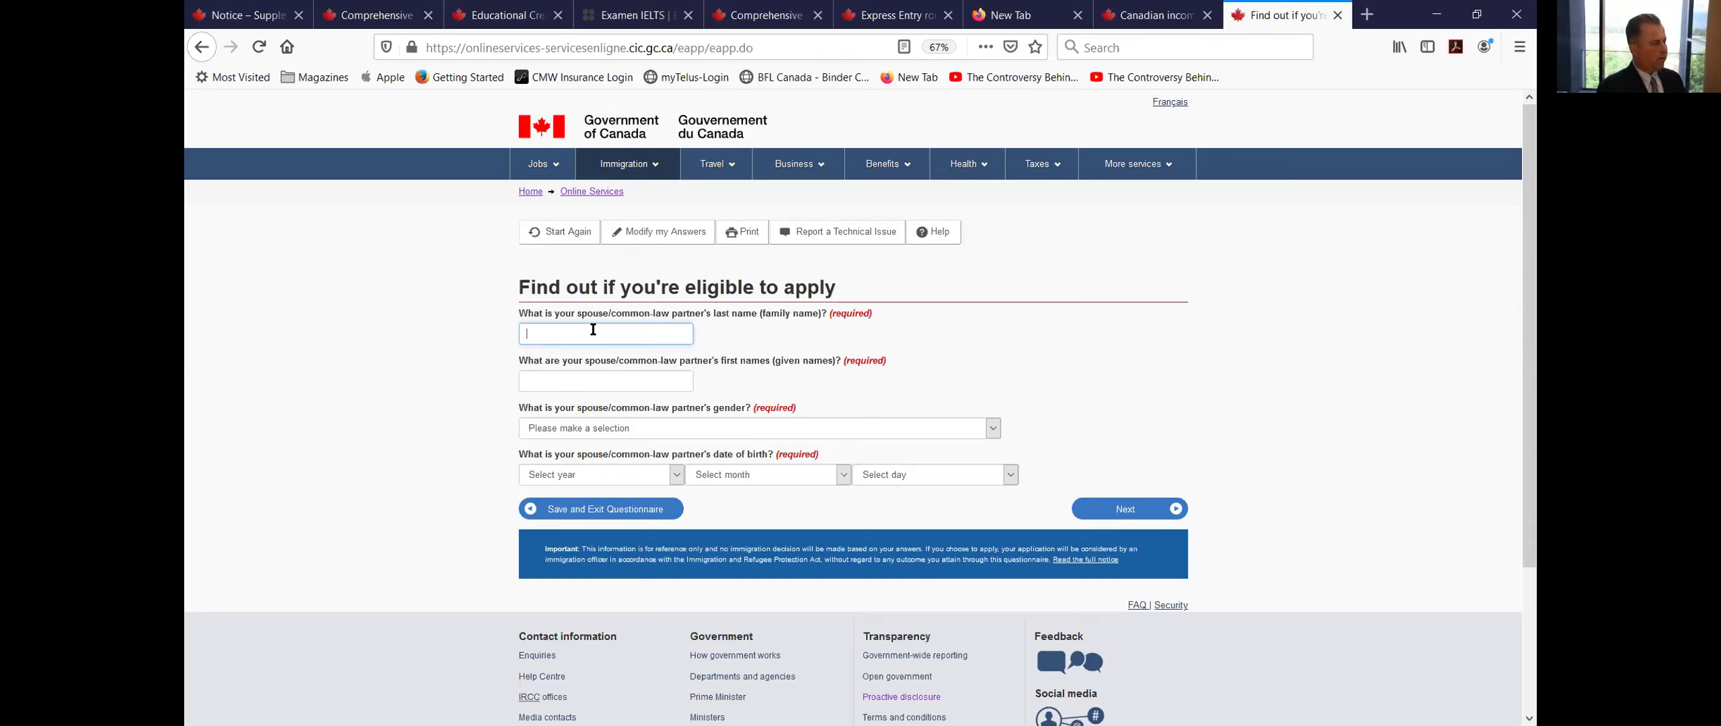
key("Tab")
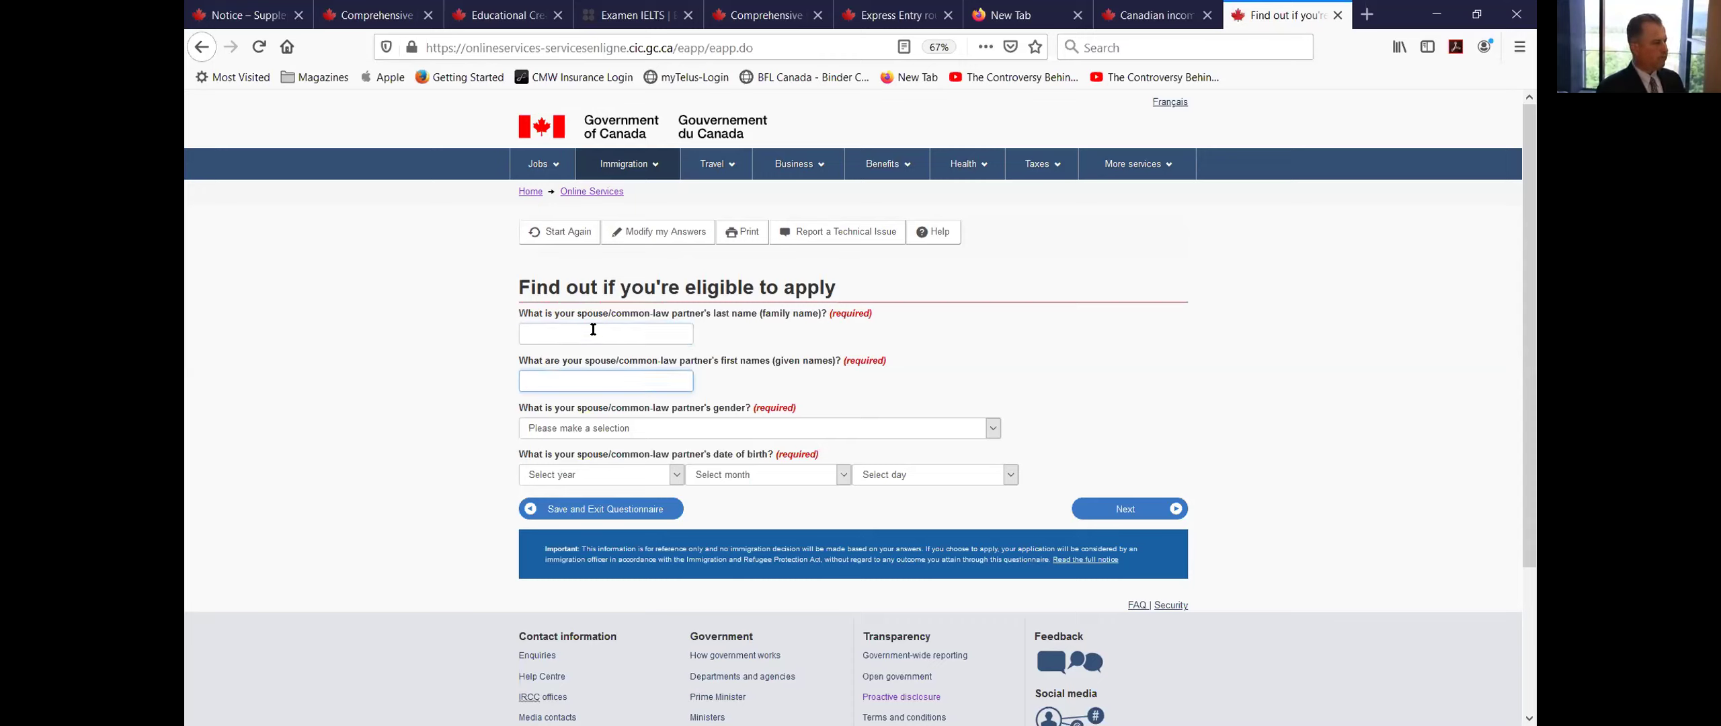
left_click(593, 330)
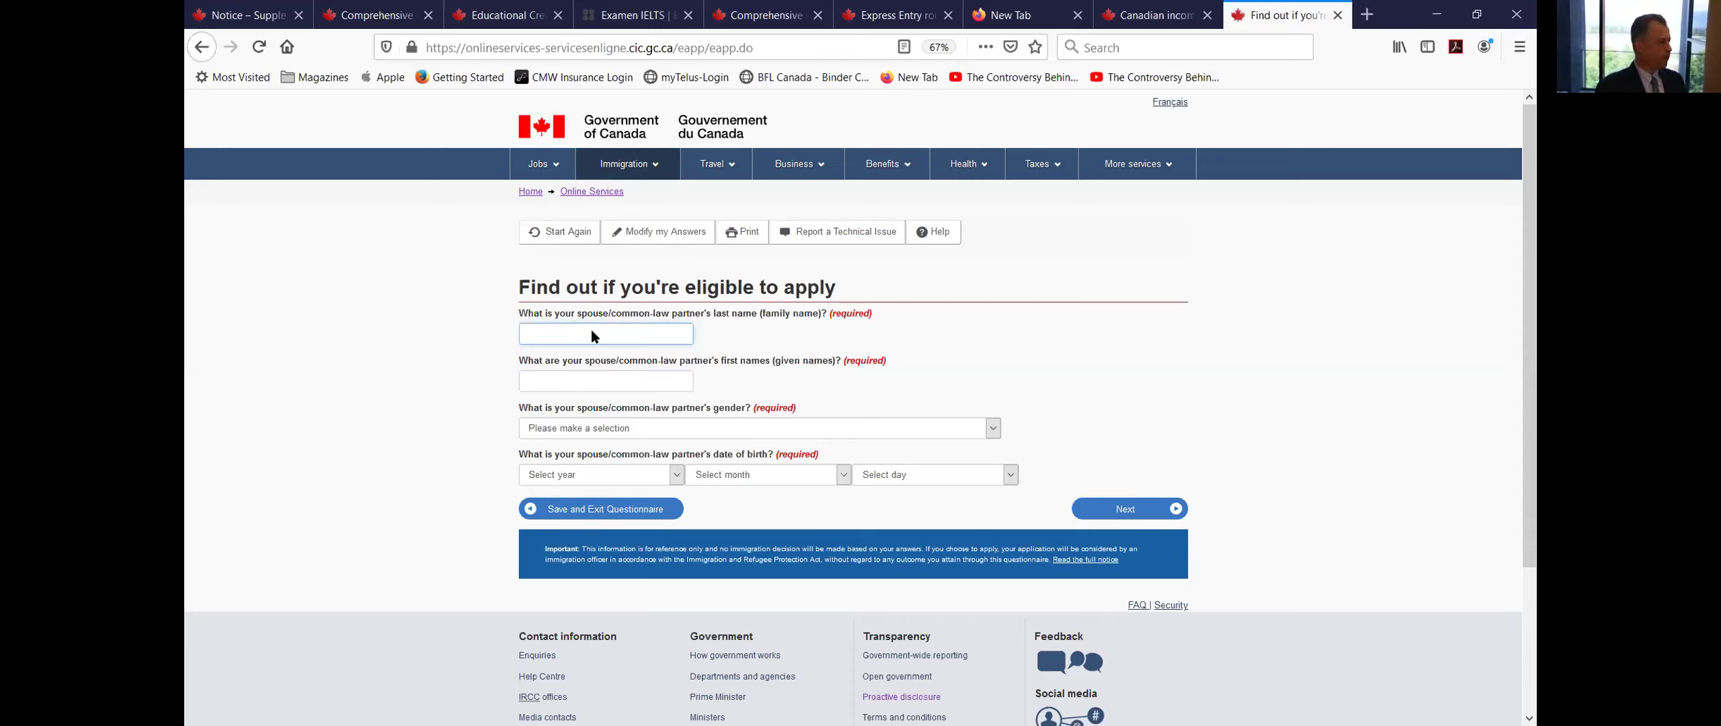
left_click(582, 430)
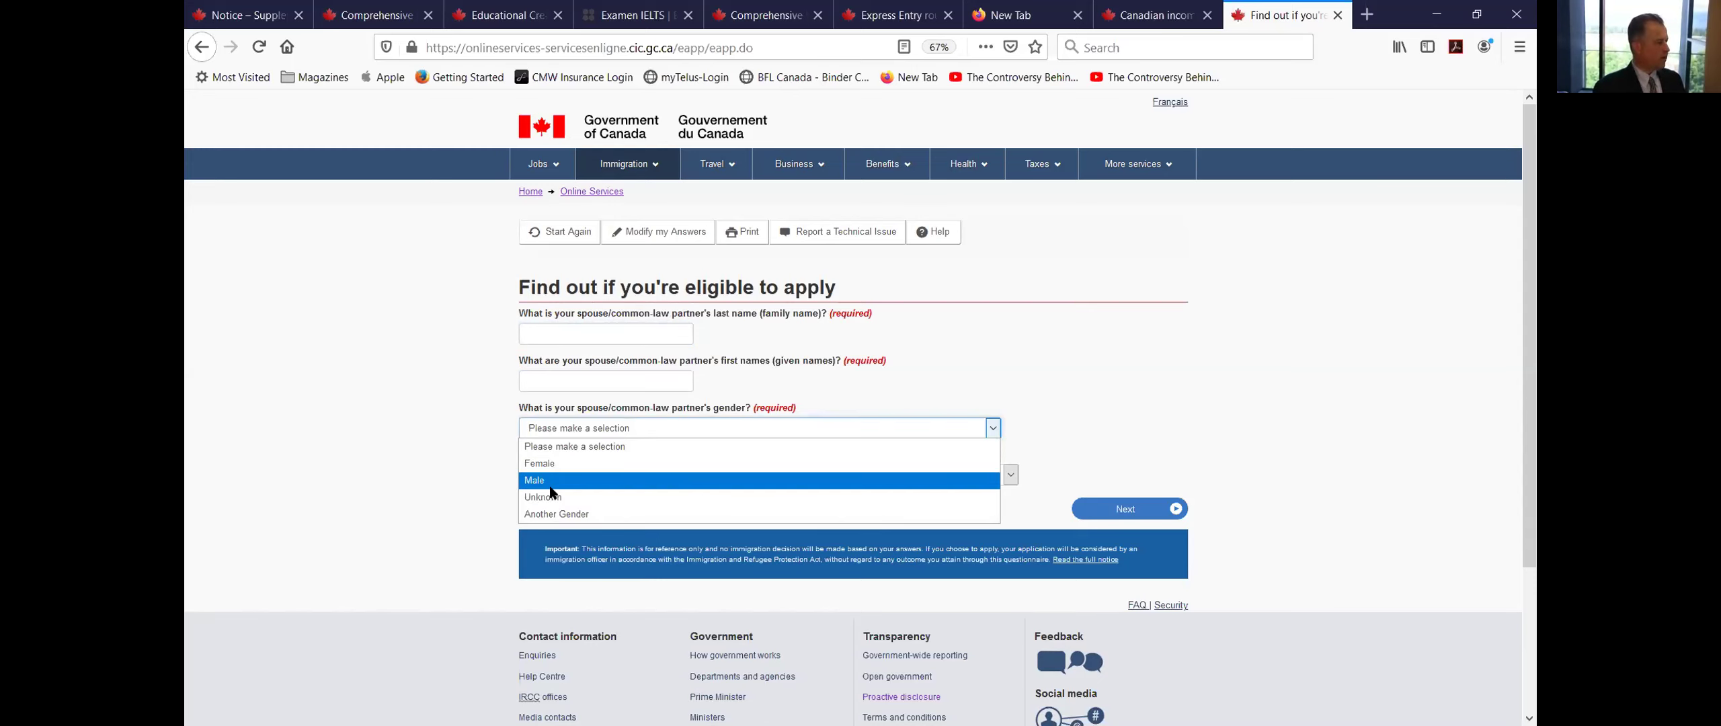
left_click(549, 476)
left_click(556, 473)
scroll(605, 413, "down", 6)
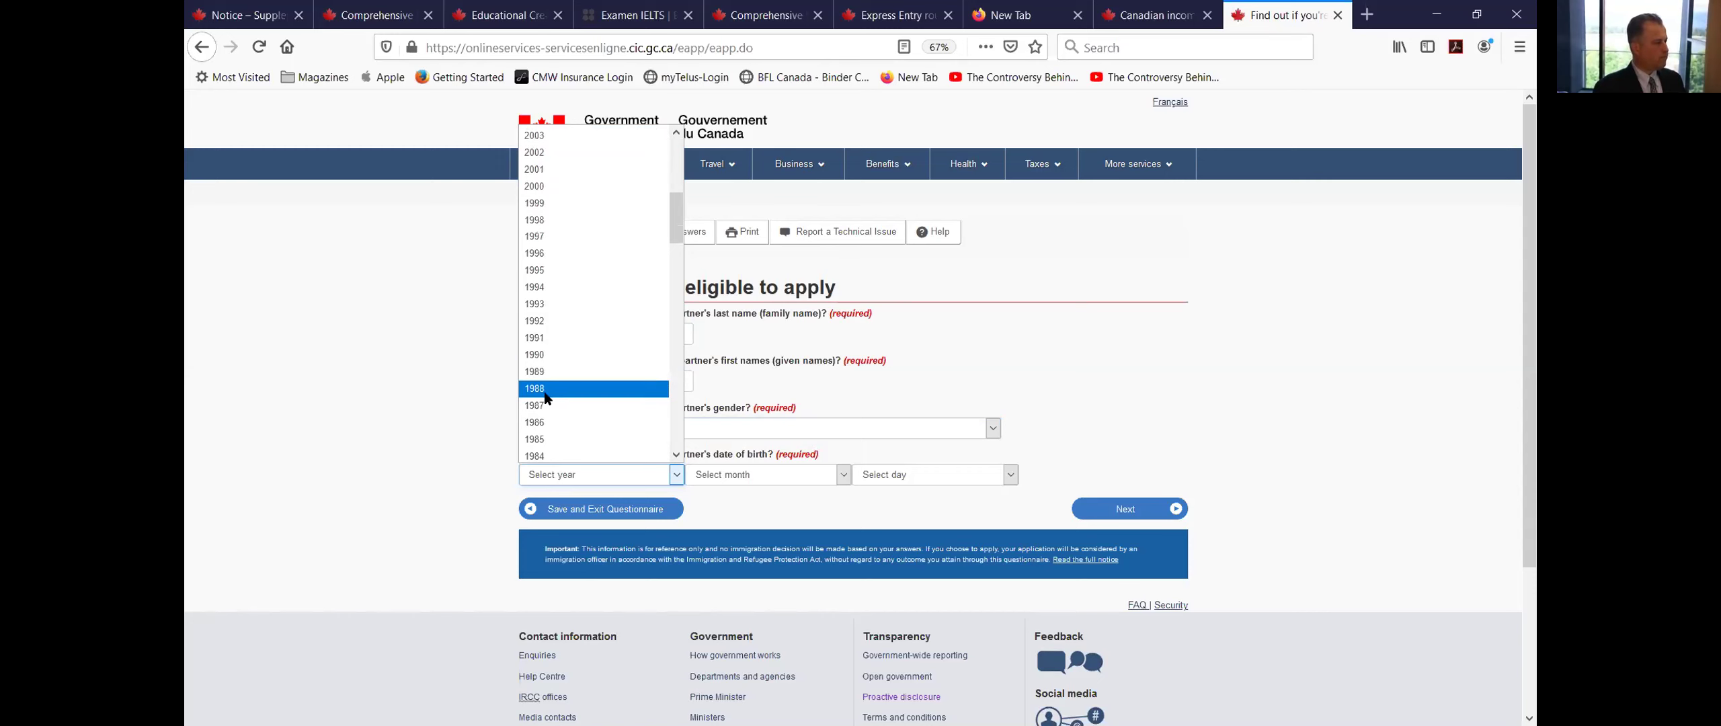
left_click(546, 390)
left_click(715, 474)
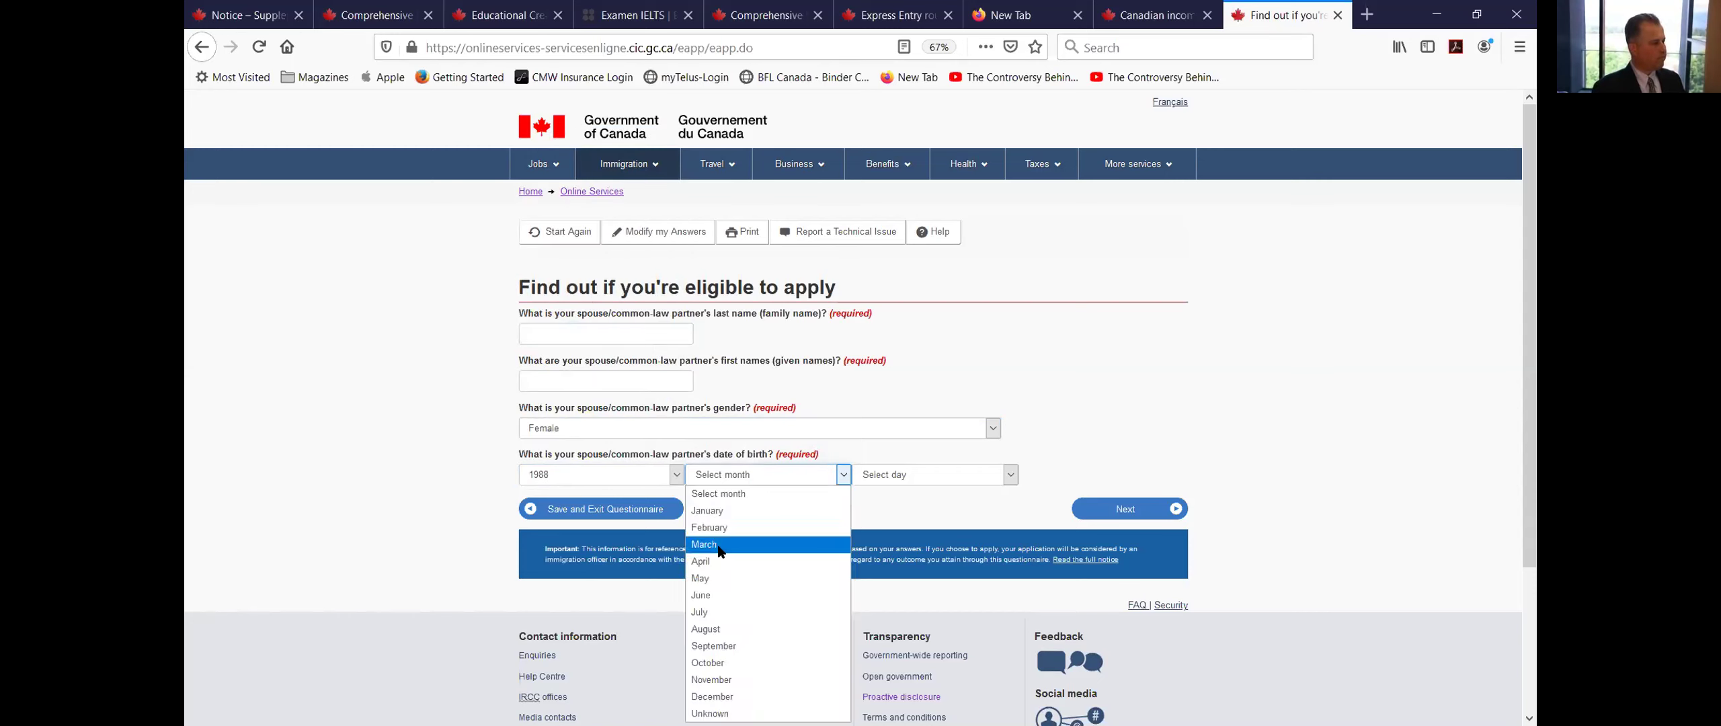
left_click(718, 546)
left_click(884, 474)
left_click(884, 418)
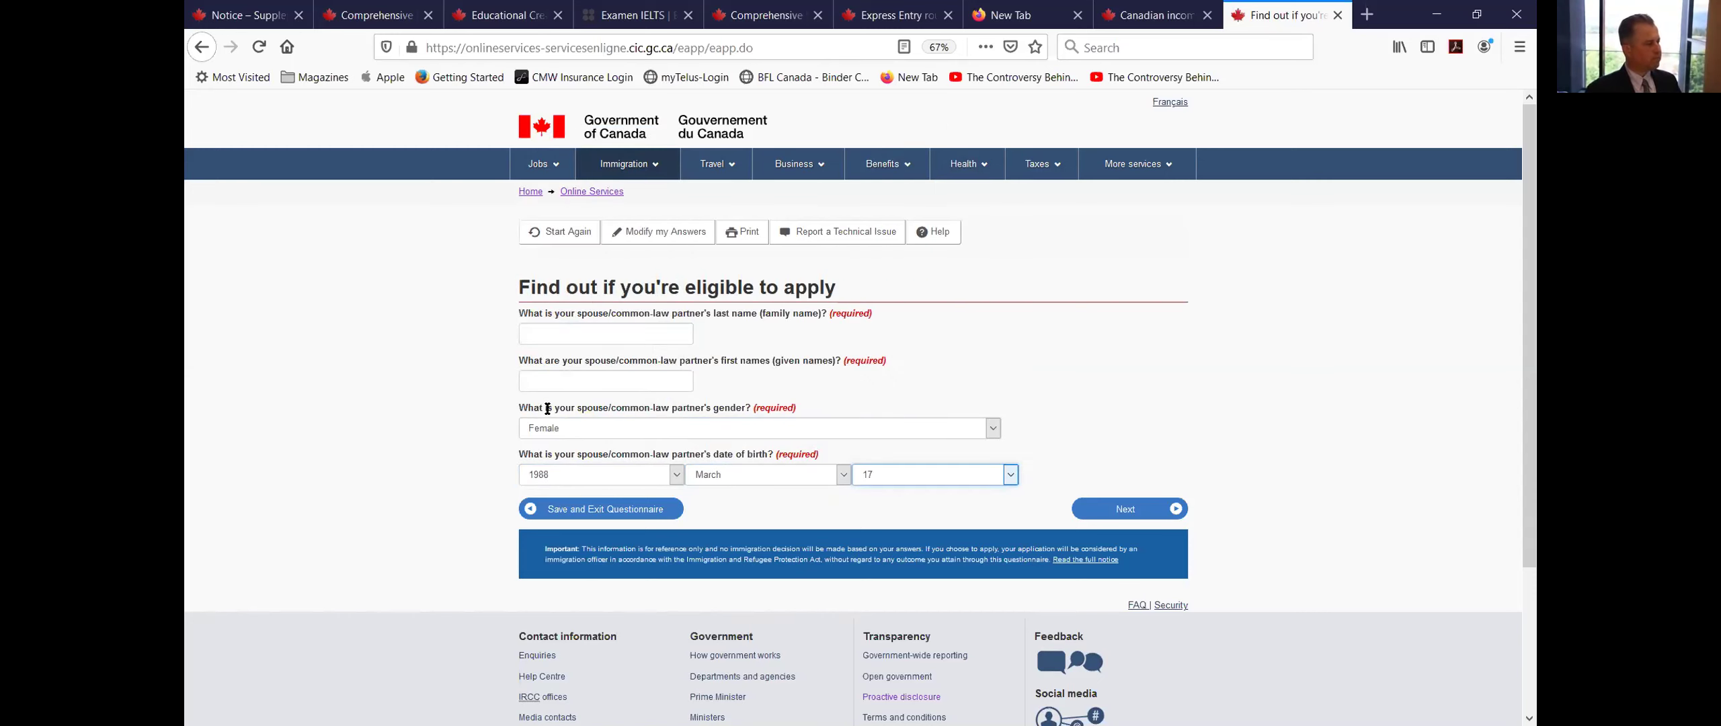
Step: Type the spouse's last name and move to the first-name field
left_click(554, 333)
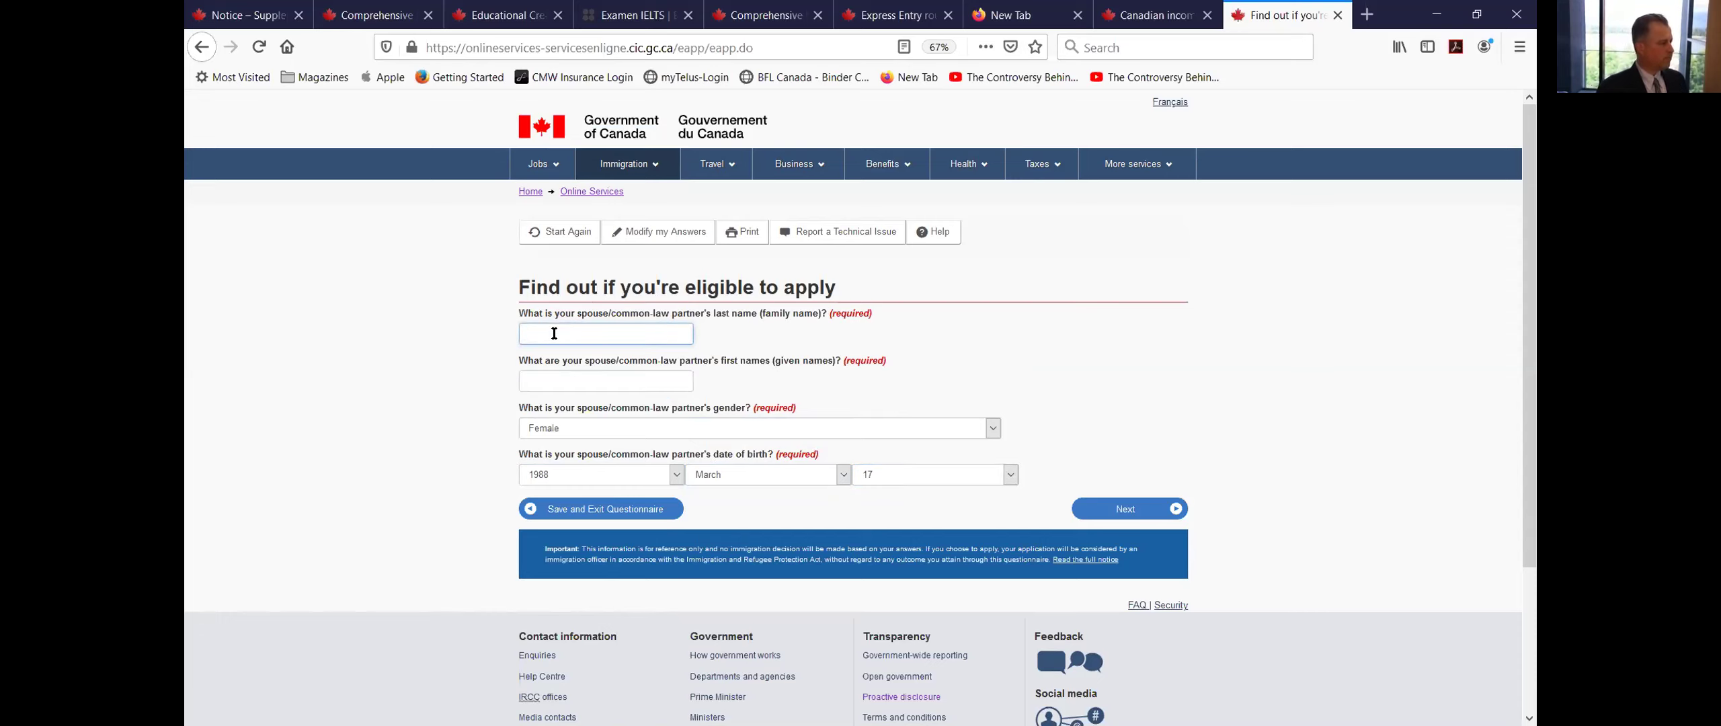
type("Lopez")
key("Tab")
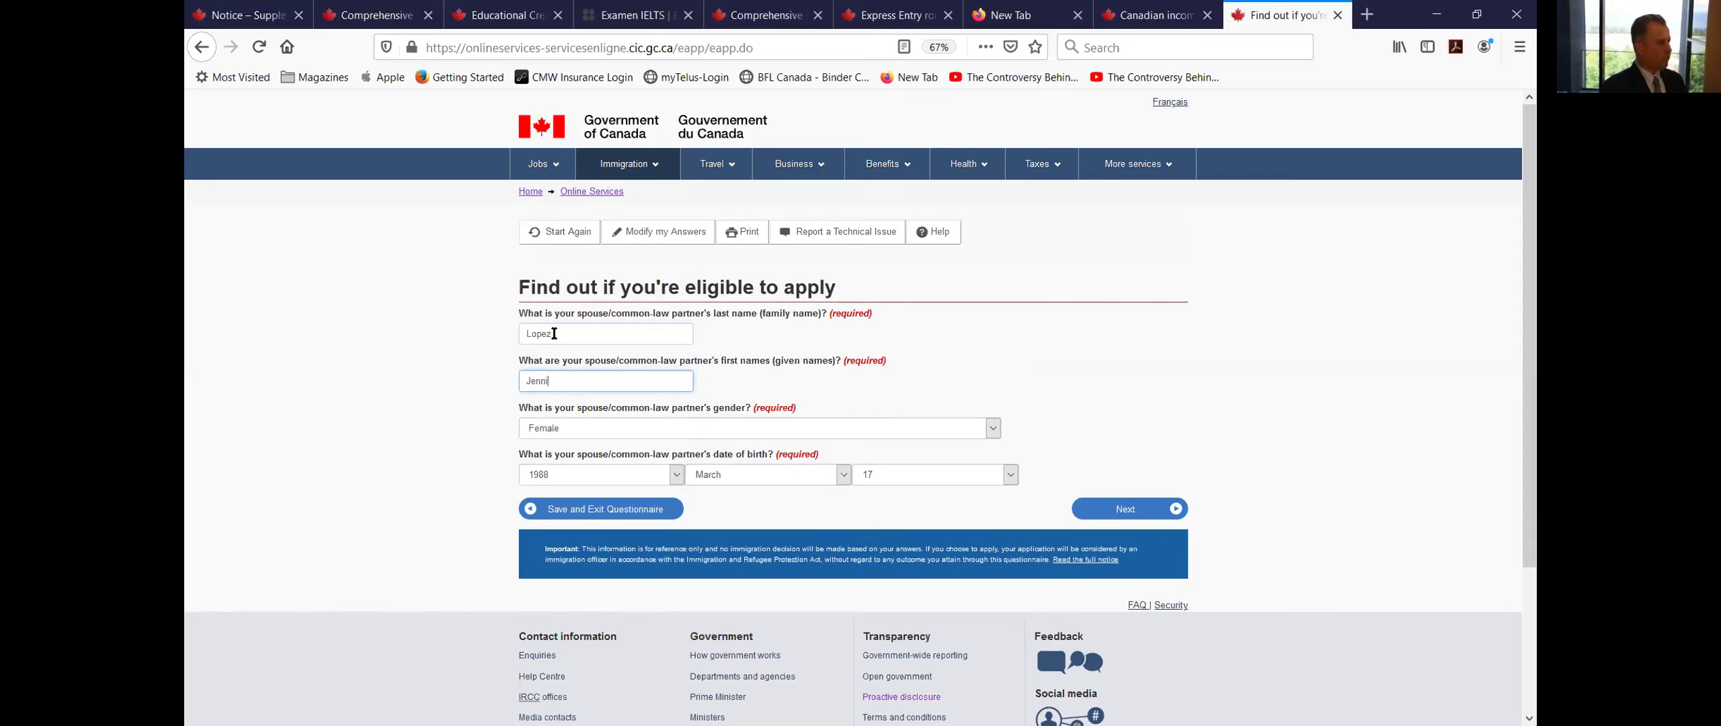
Step: Submit the spouse's details and start the candidate's Study and languages form
left_click(1096, 511)
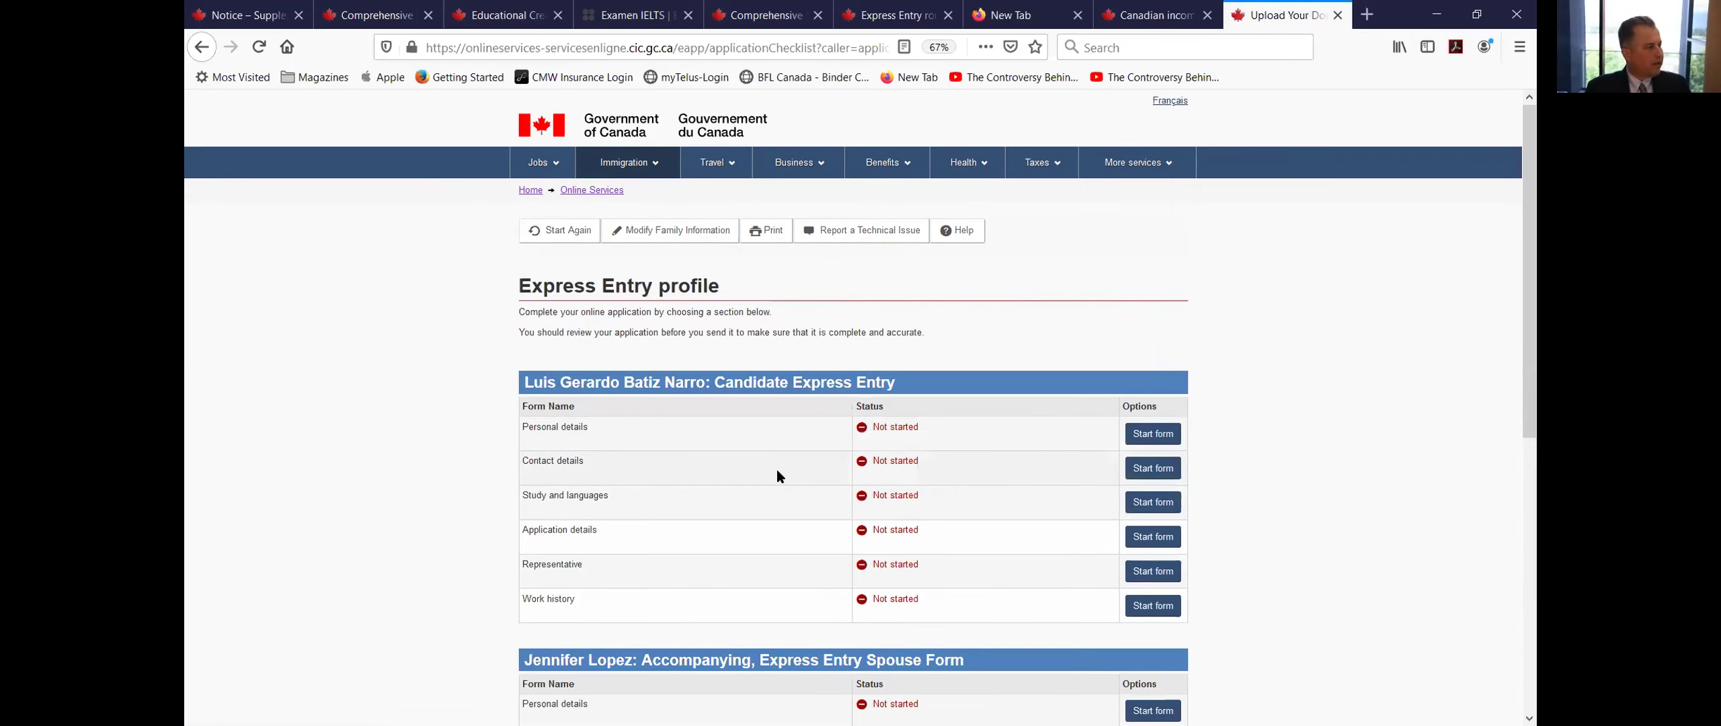
scroll(777, 471, "down", 3)
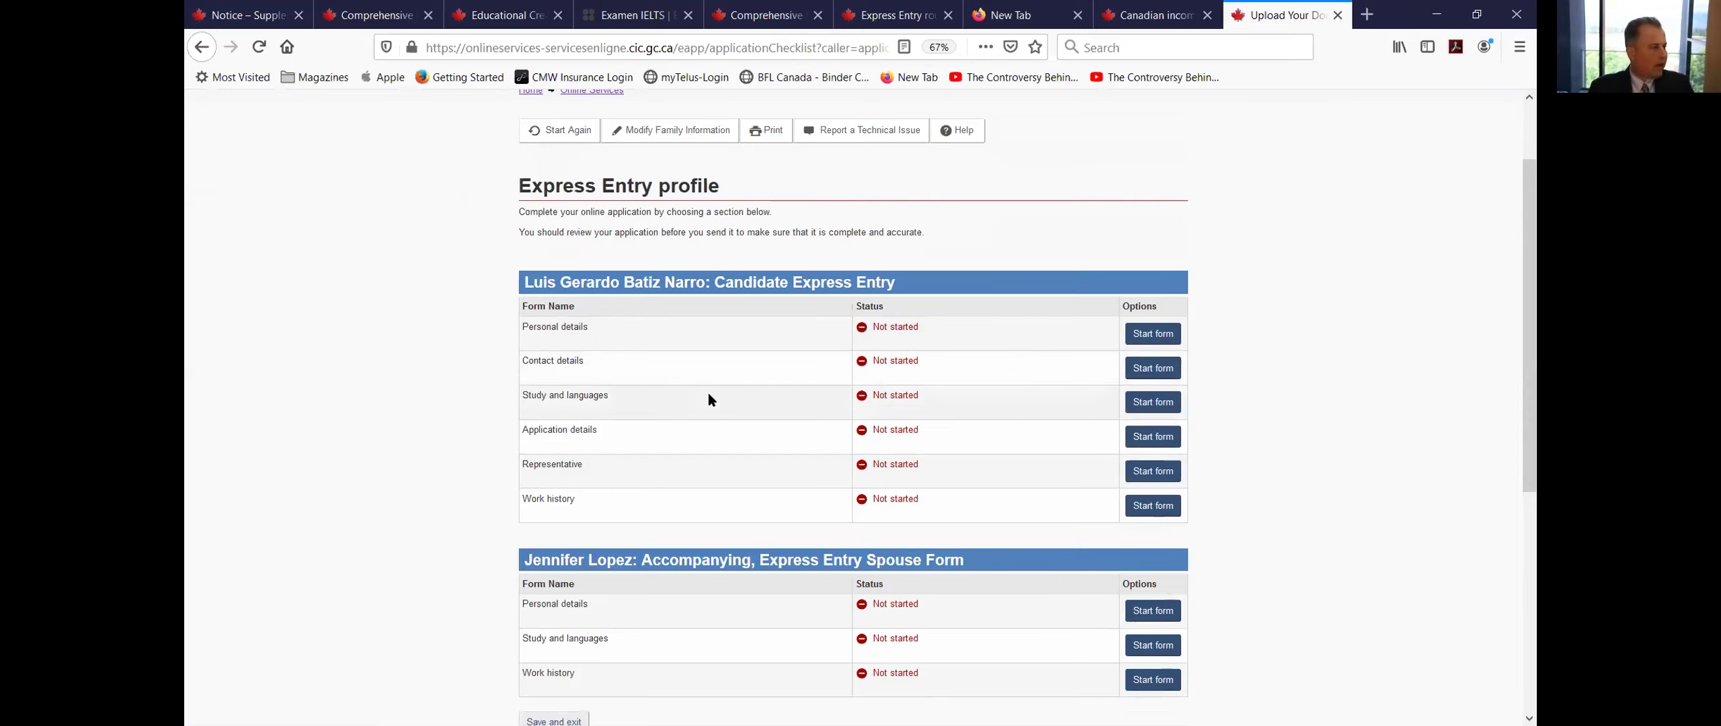
left_click(1152, 401)
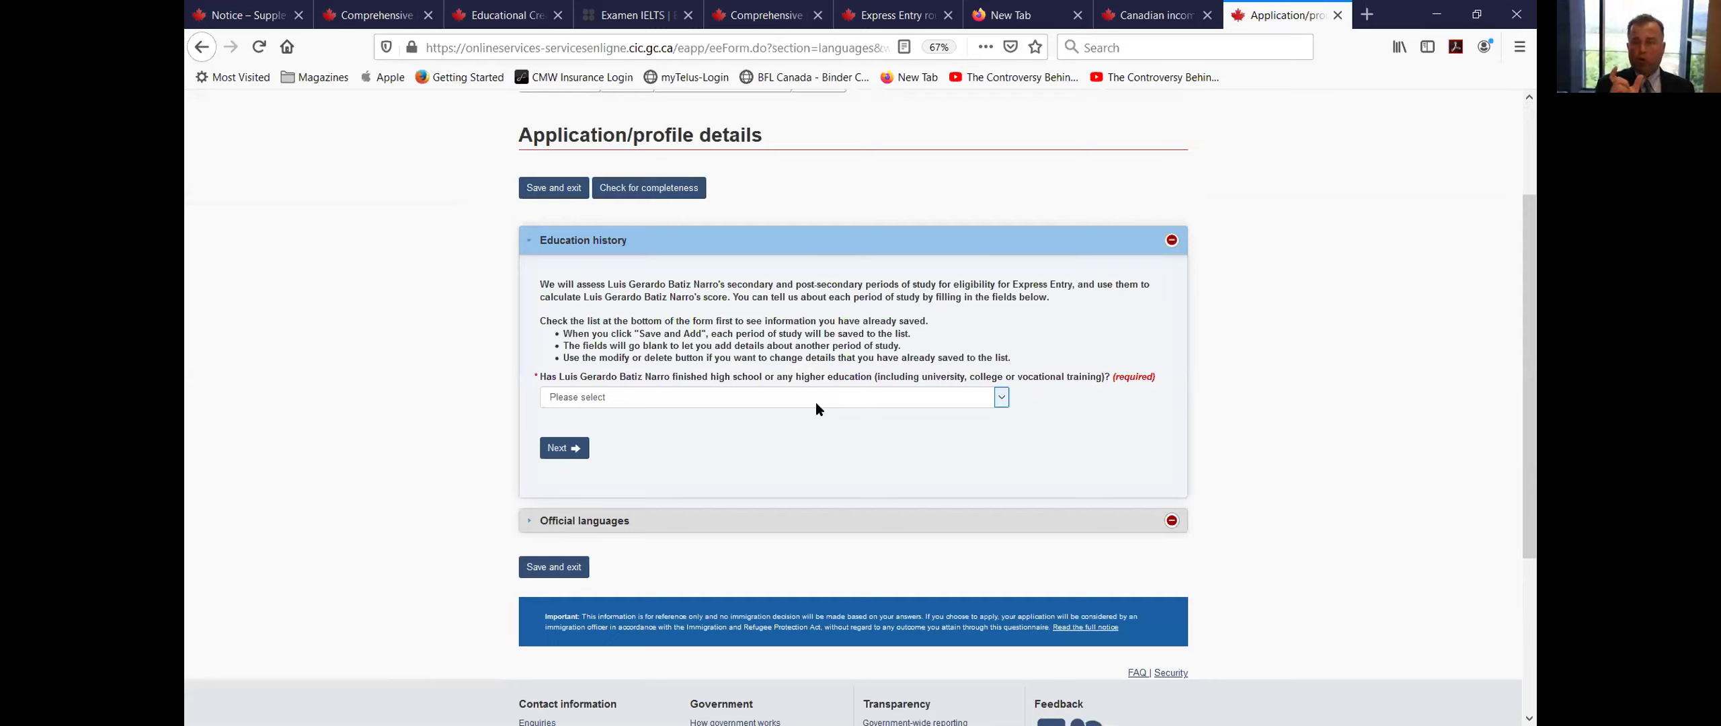
Step: Declare finished higher education in Law, started August 2003
left_click(817, 401)
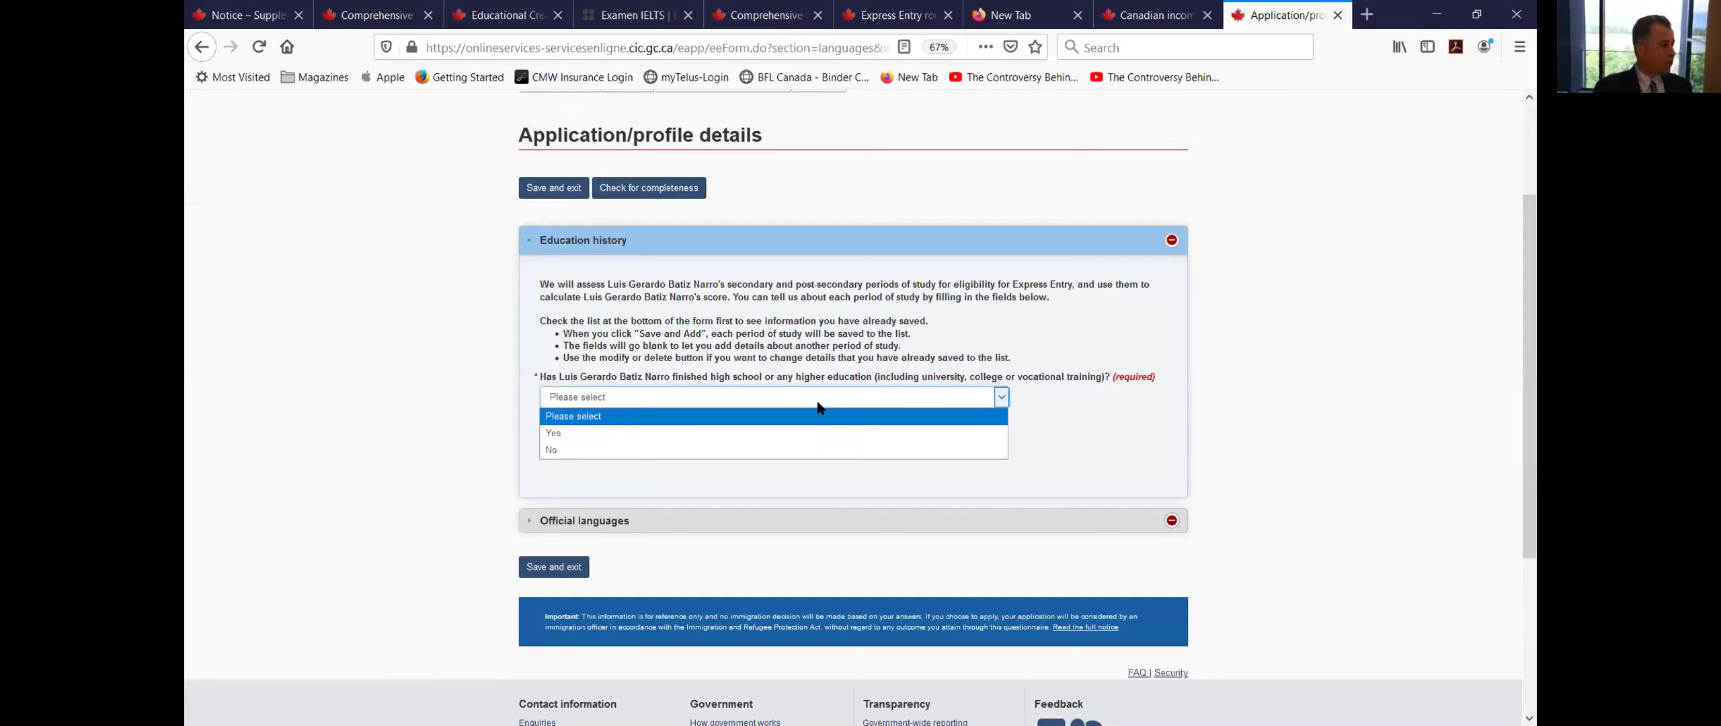
left_click(583, 433)
left_click(584, 444)
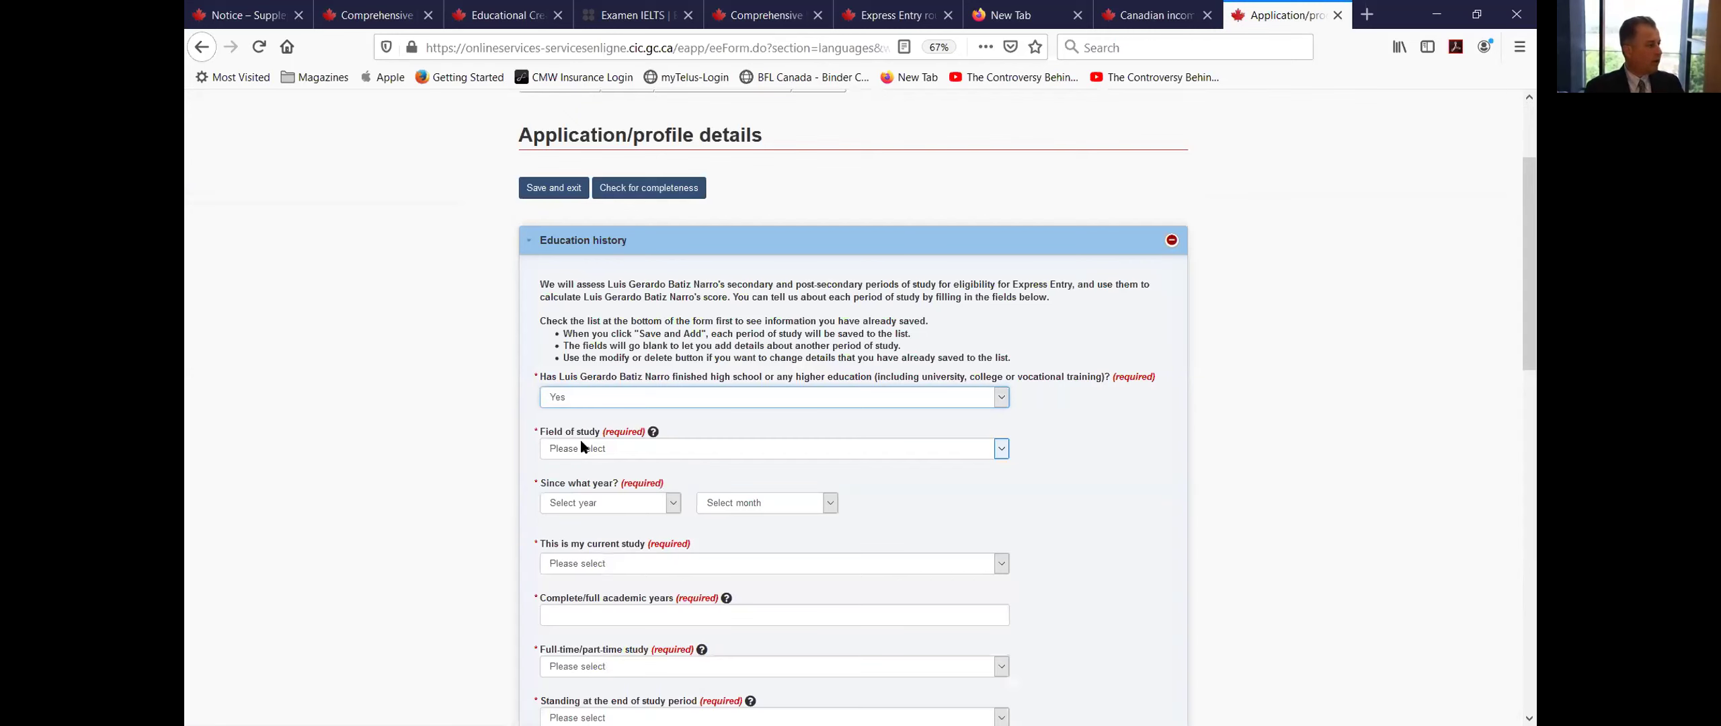
left_click(584, 448)
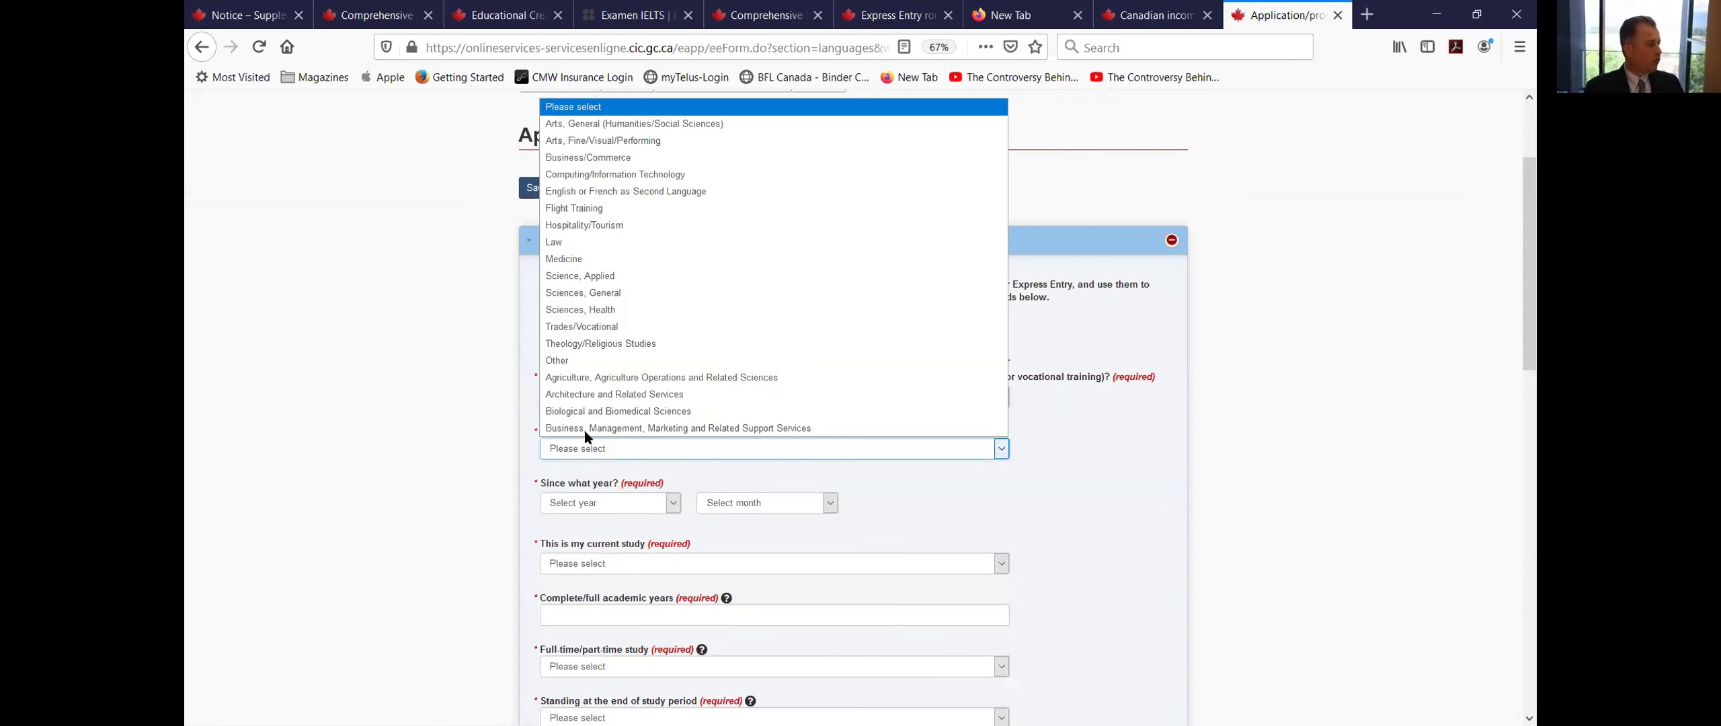
left_click(568, 242)
left_click(598, 504)
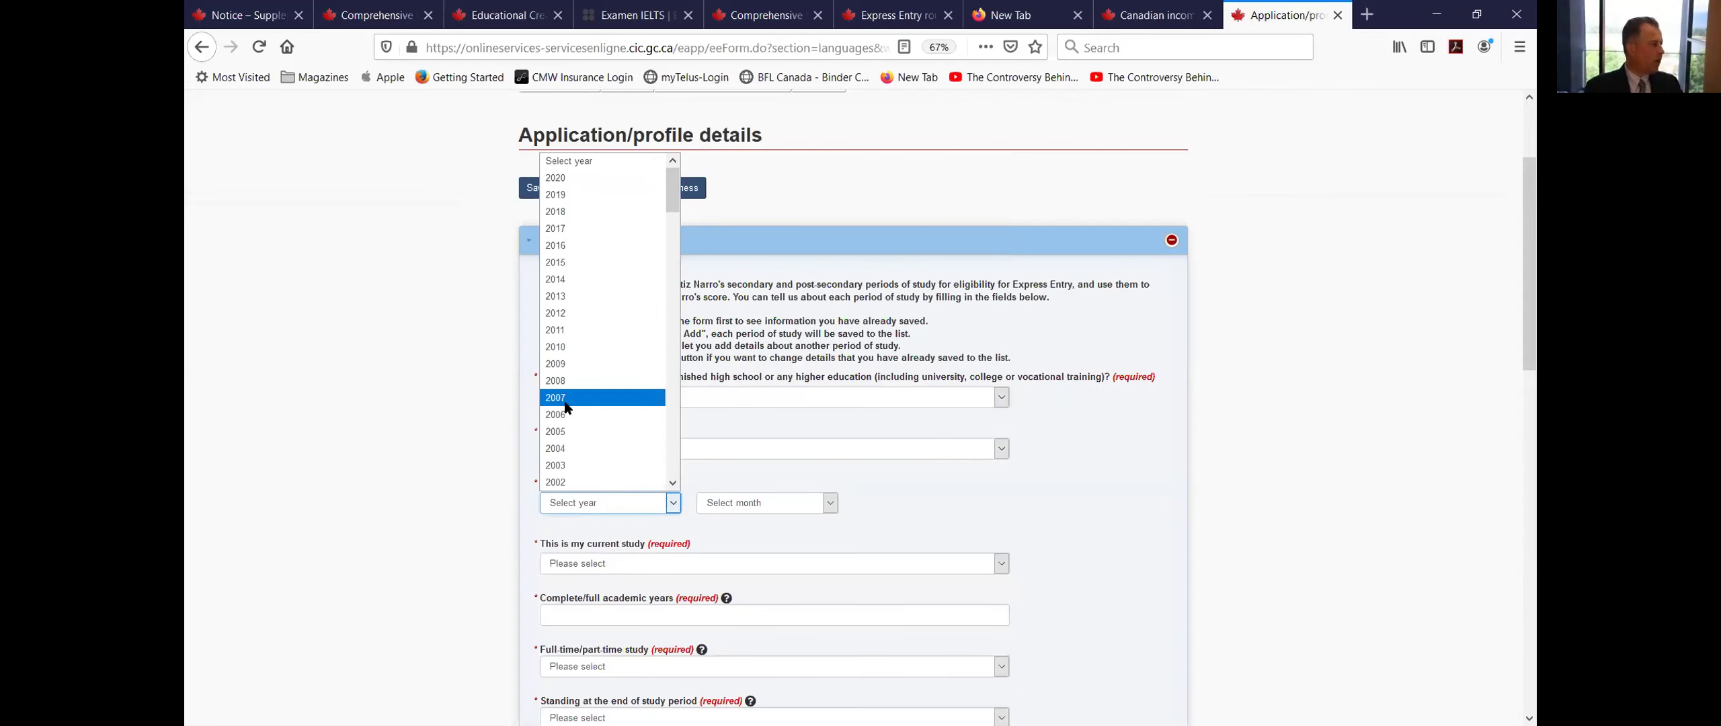
left_click(569, 465)
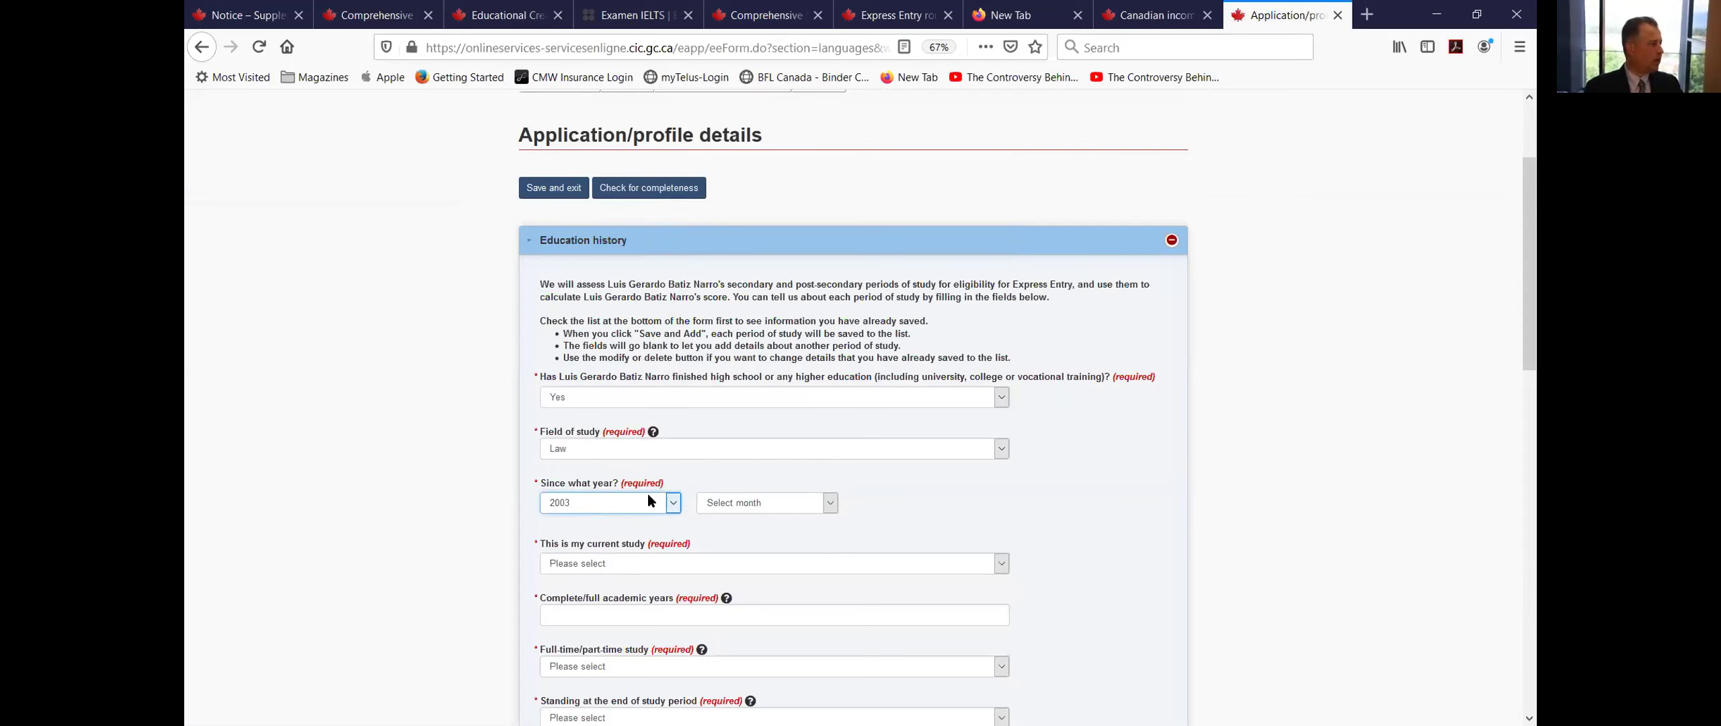
left_click(736, 510)
left_click(716, 417)
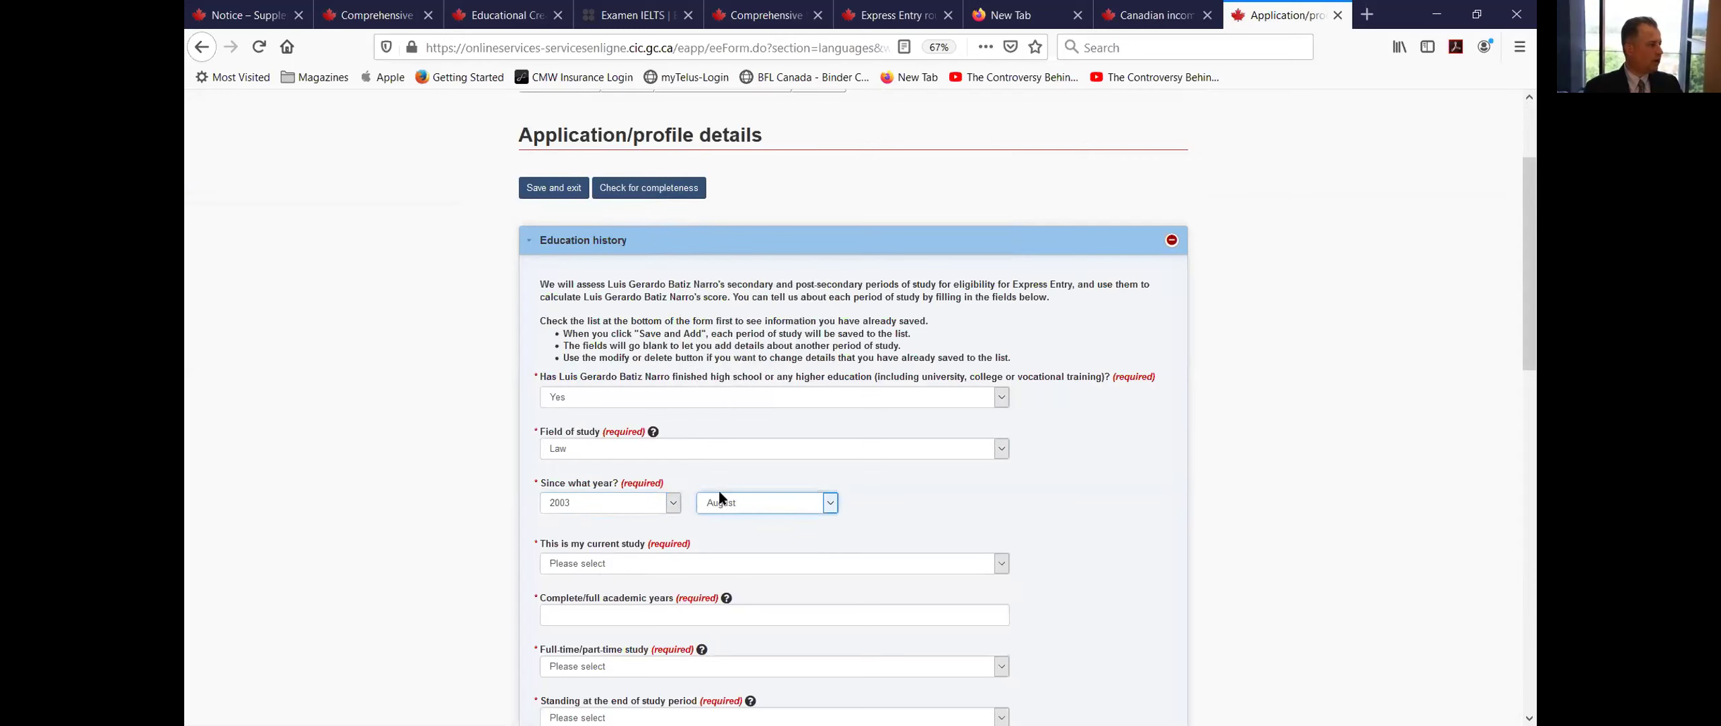
Step: Mark the study as finished in August 2009, 4 academic years, Full Time
left_click(594, 564)
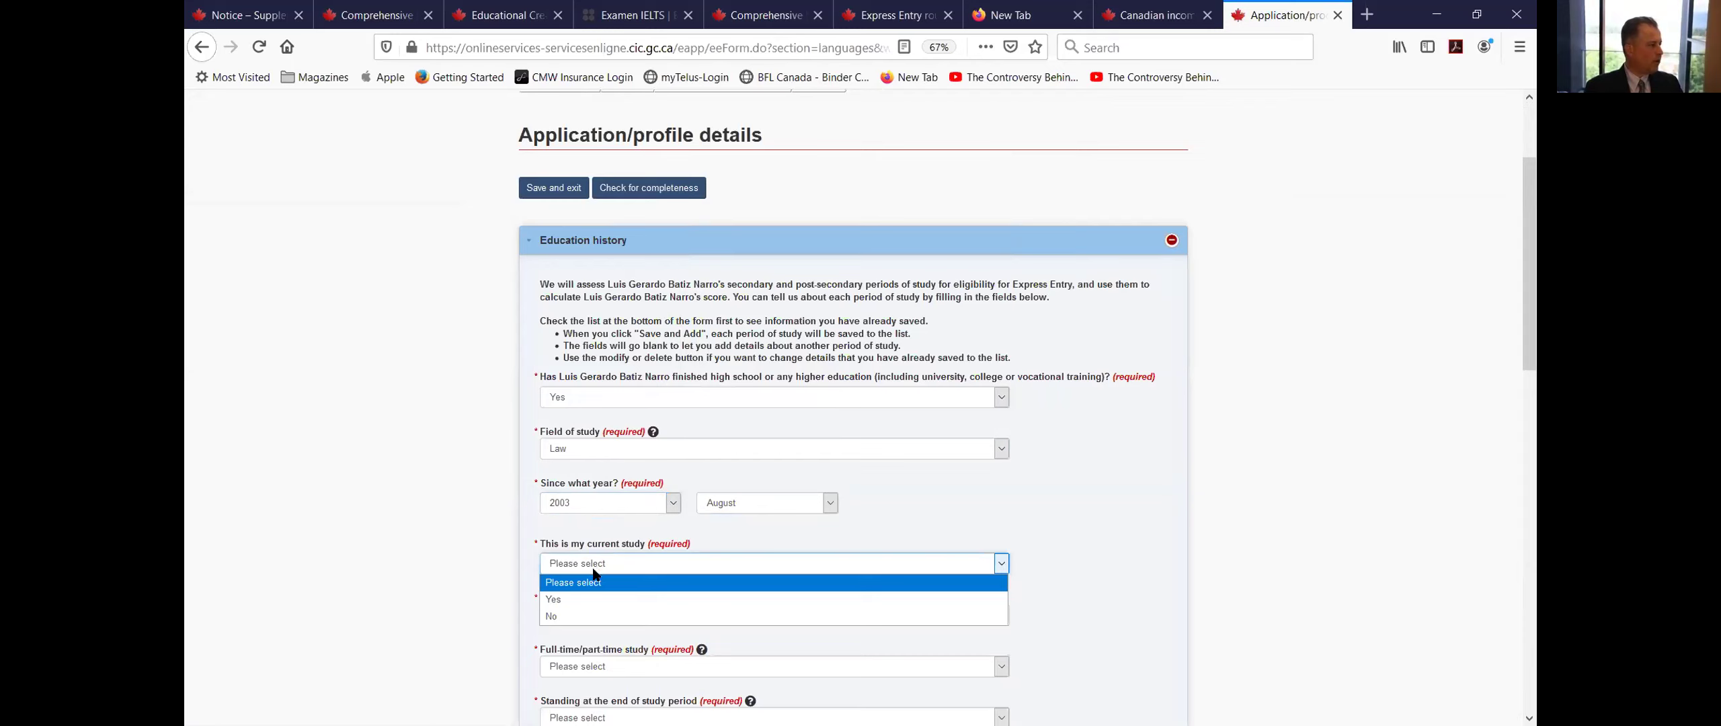
left_click(571, 615)
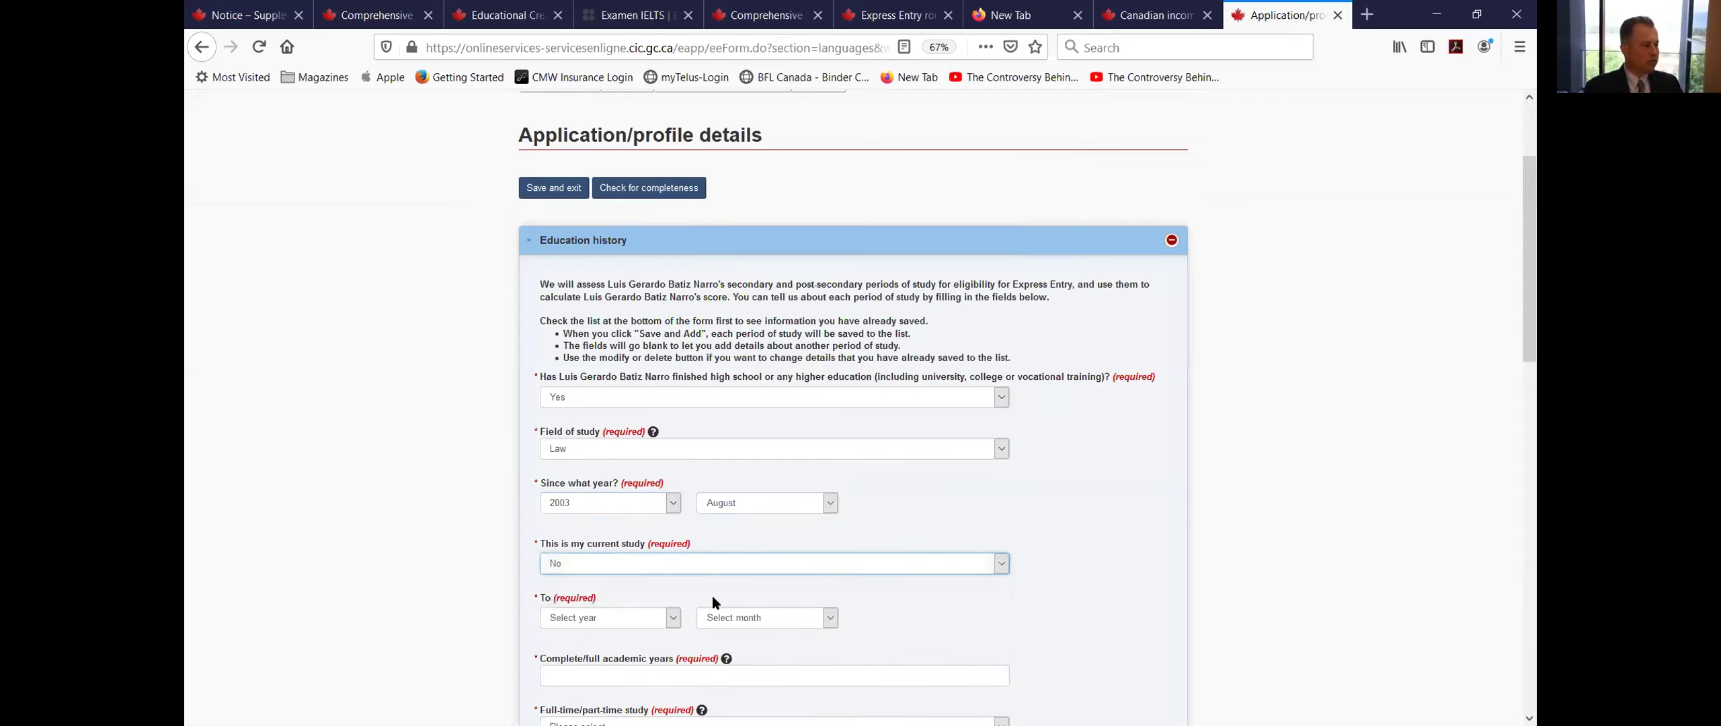
left_click(605, 619)
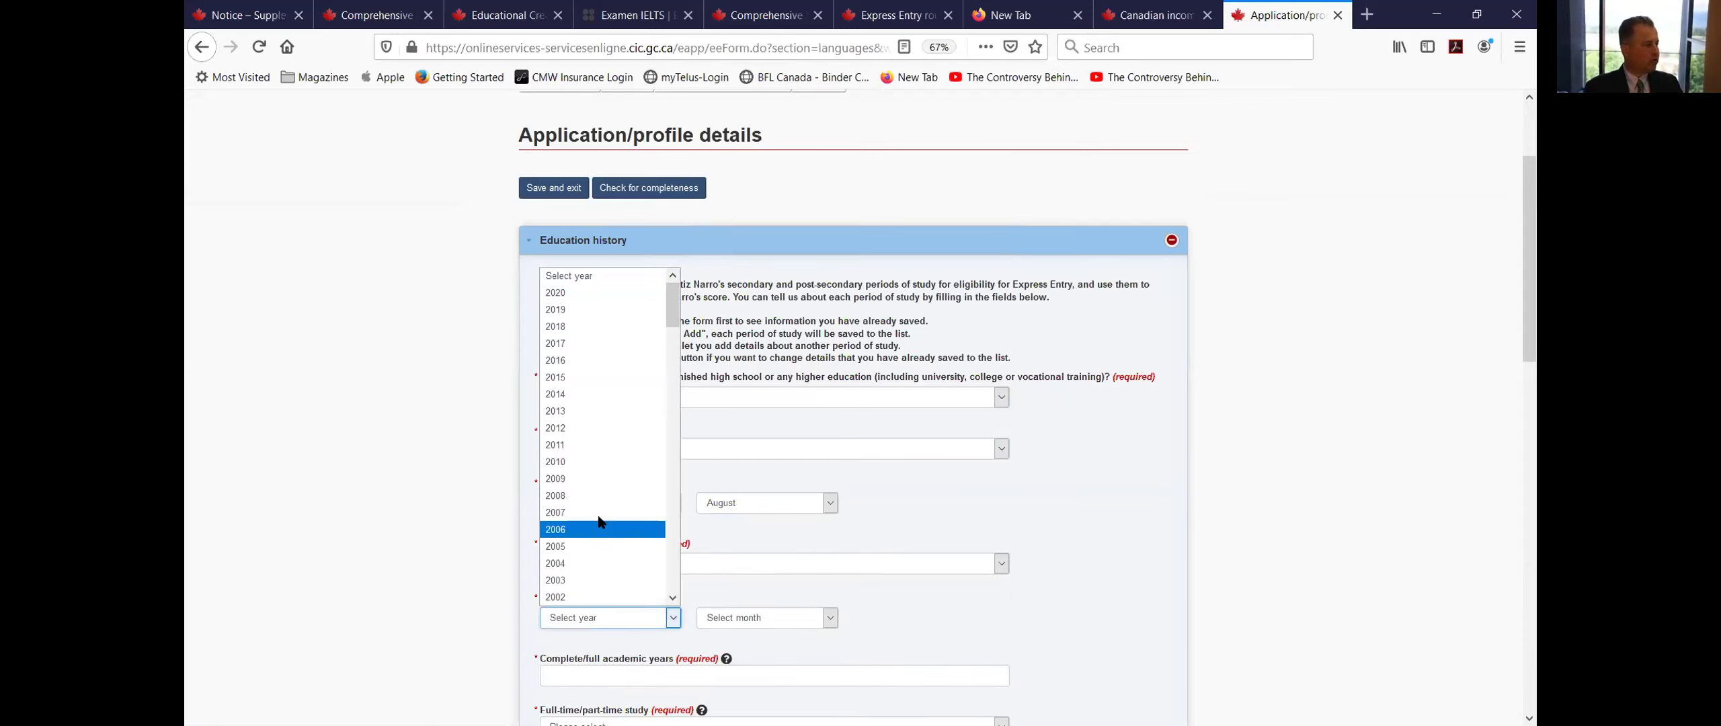
left_click(578, 481)
left_click(715, 529)
scroll(647, 566, "down", 2)
left_click(646, 568)
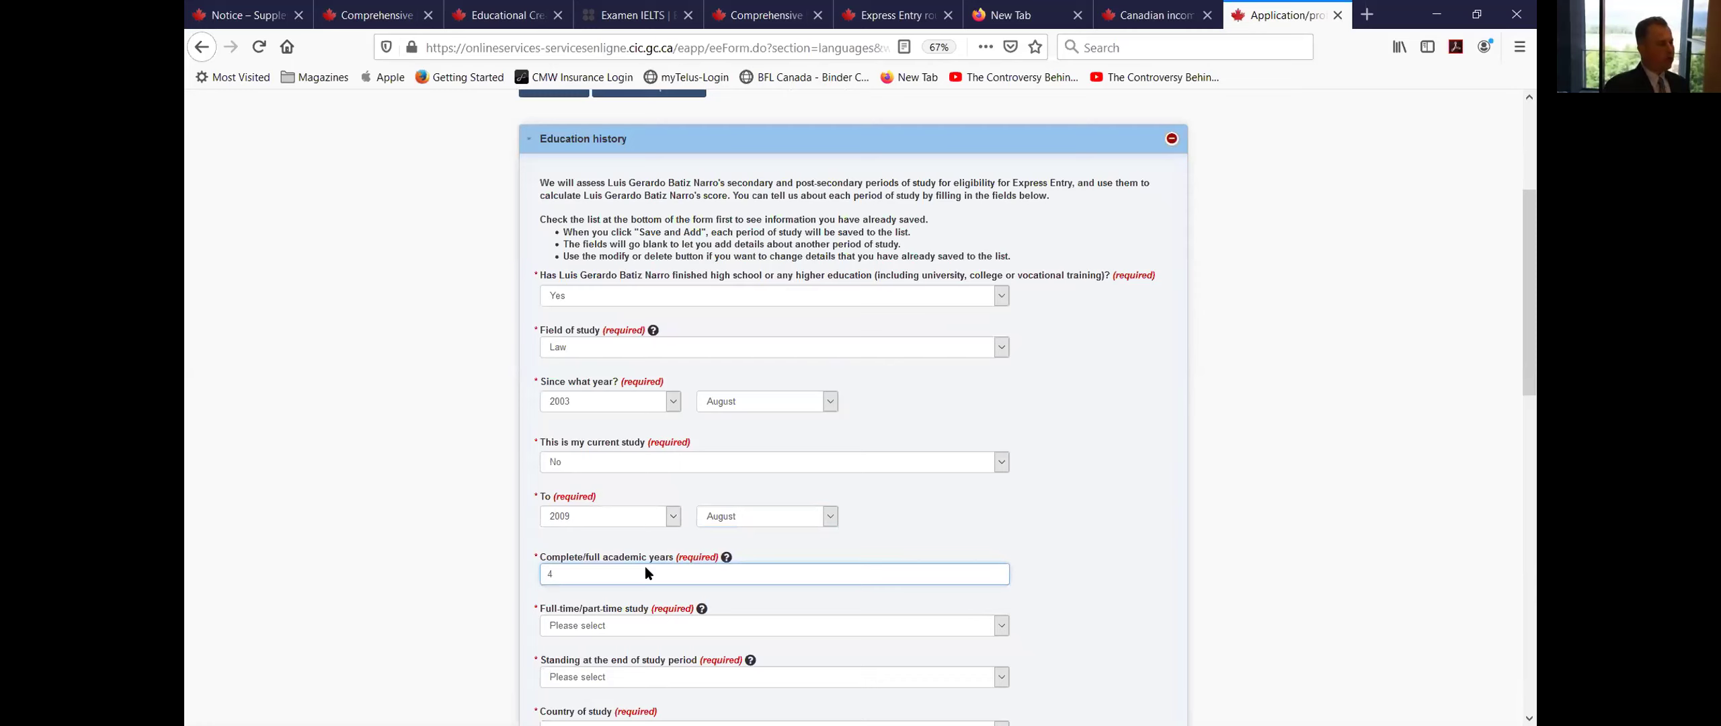
key("Tab")
left_click(632, 626)
left_click(634, 644)
Step: Set standing to degree awarded and the country of study to Mexico
scroll(605, 638, "down", 2)
left_click(578, 525)
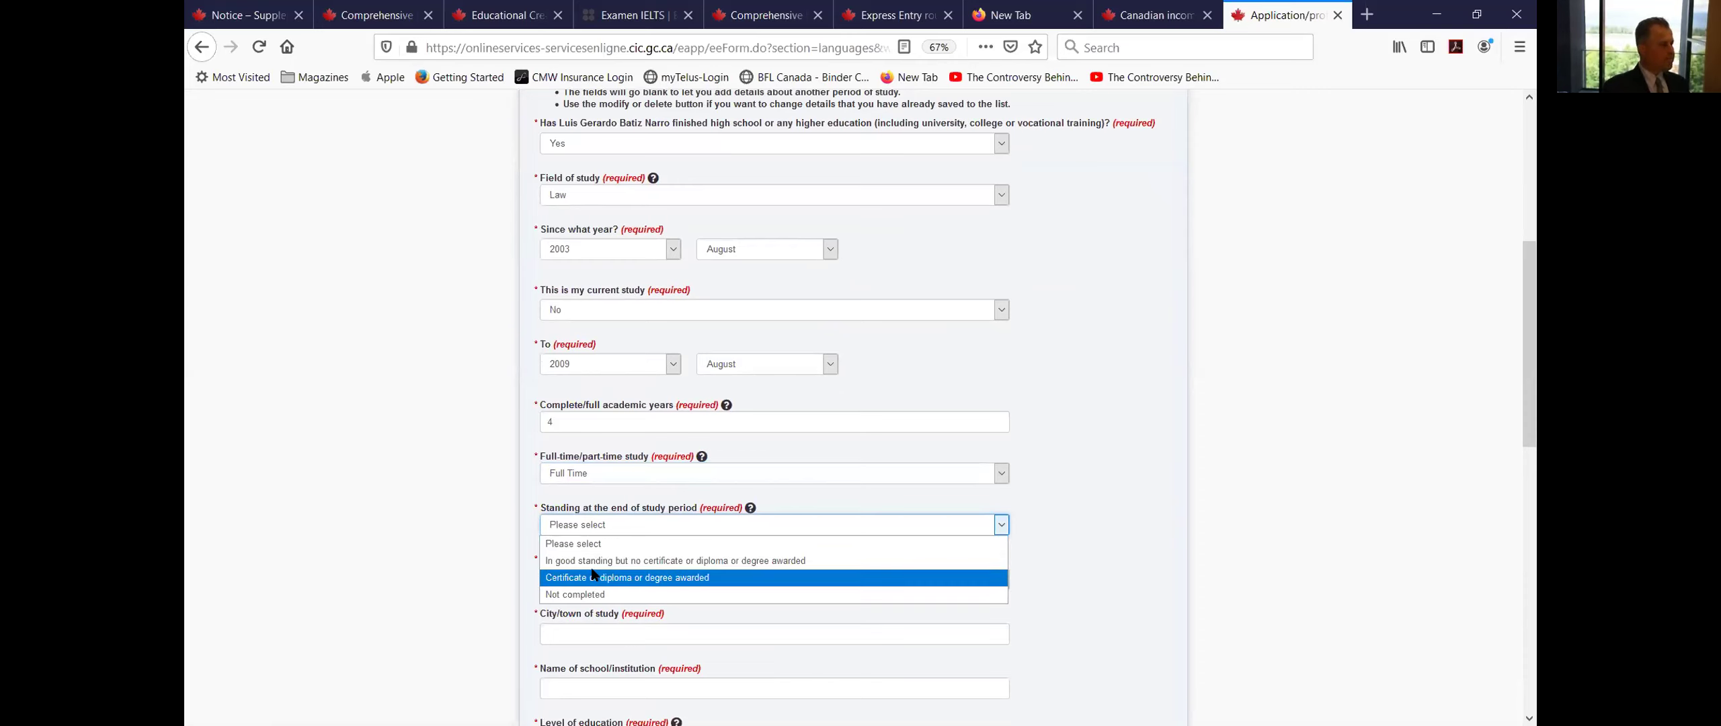
left_click(593, 576)
left_click(640, 581)
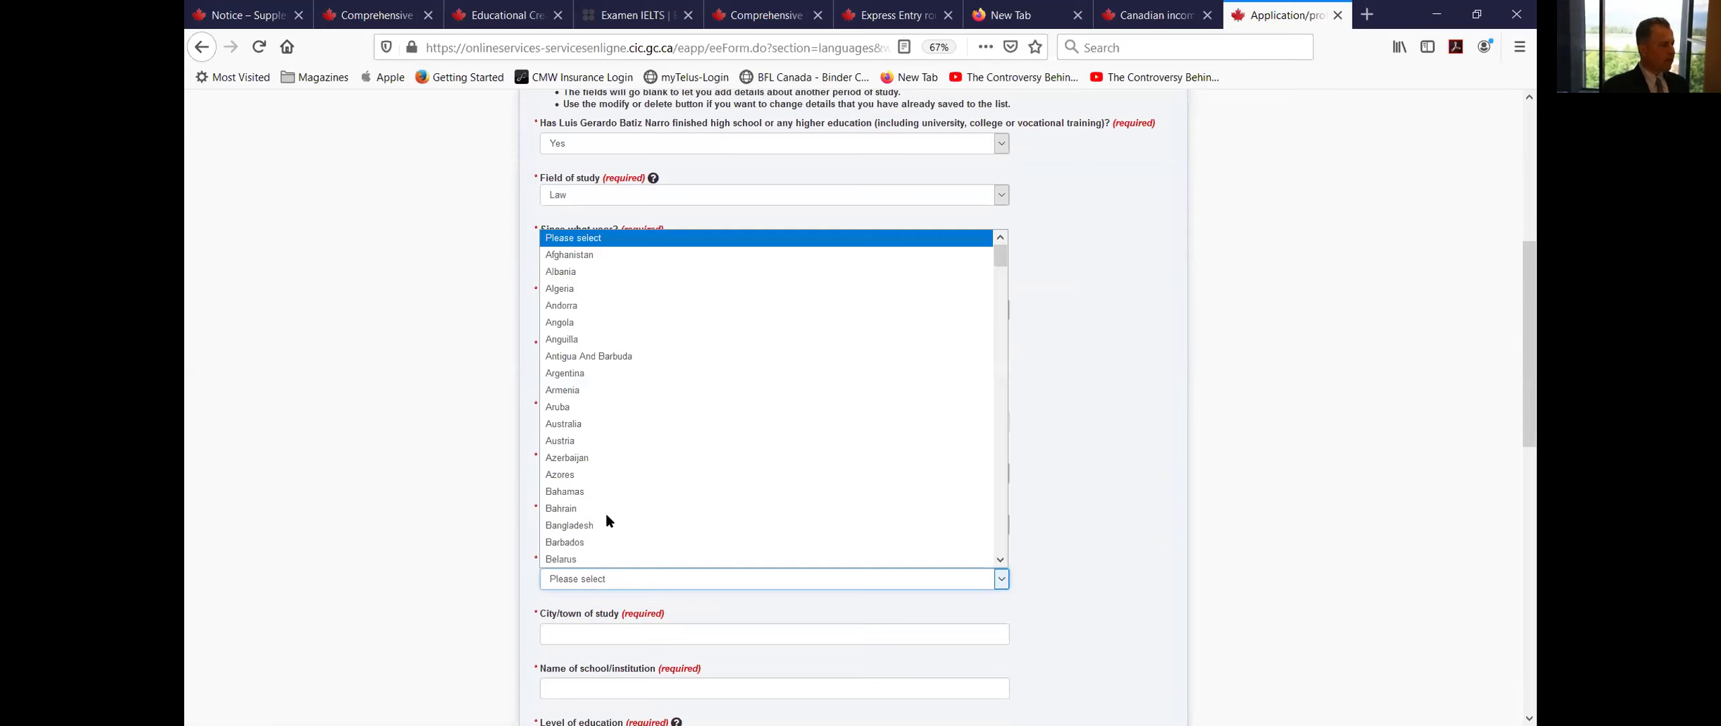
scroll(629, 485, "down", 1)
key("Down")
key("Down")
key("Down")
key("Down")
key("Down")
key("Down")
key("Down")
key("Down")
key("Down")
key("Down")
key("Down")
key("Down")
key("Down")
key("Down")
key("Down")
key("Down")
key("Down")
key("Down")
key("Down")
key("Down")
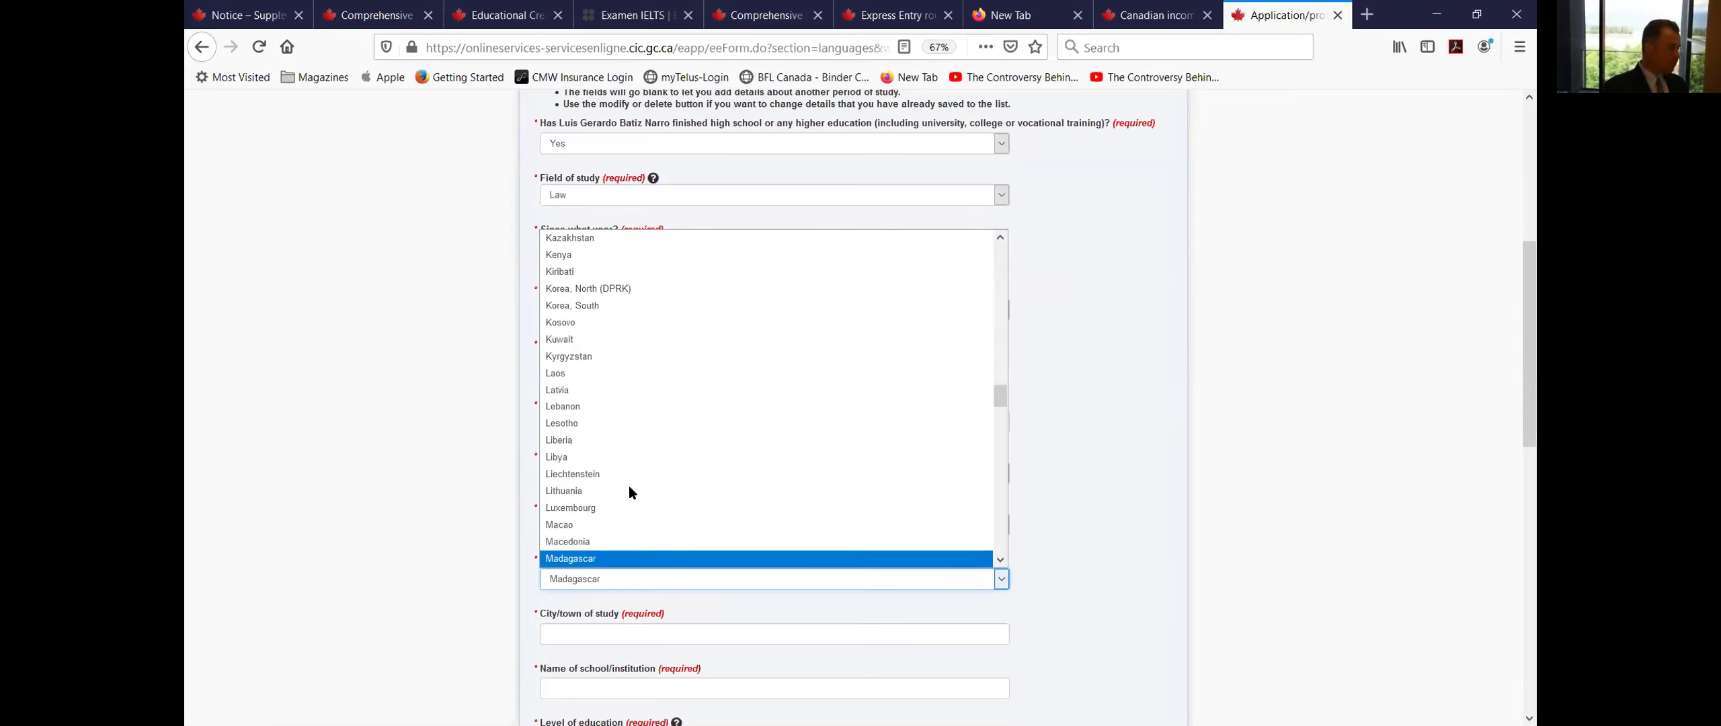
key("Down")
key("Down")
key("Down")
key("Down")
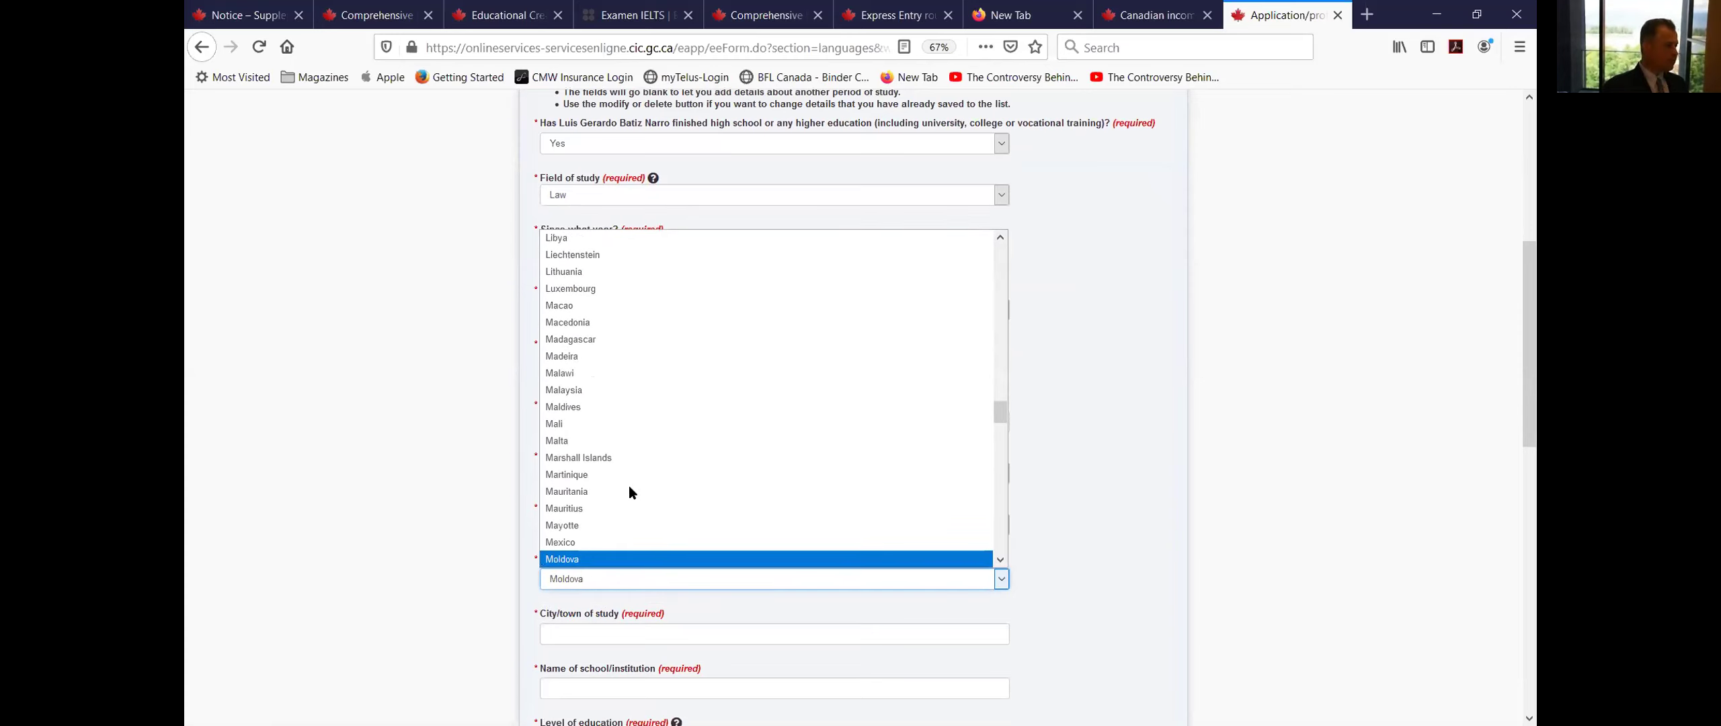
key("Return")
Step: Enter La Paz as the city and Universidad ACME as the school
left_click(637, 633)
type("G")
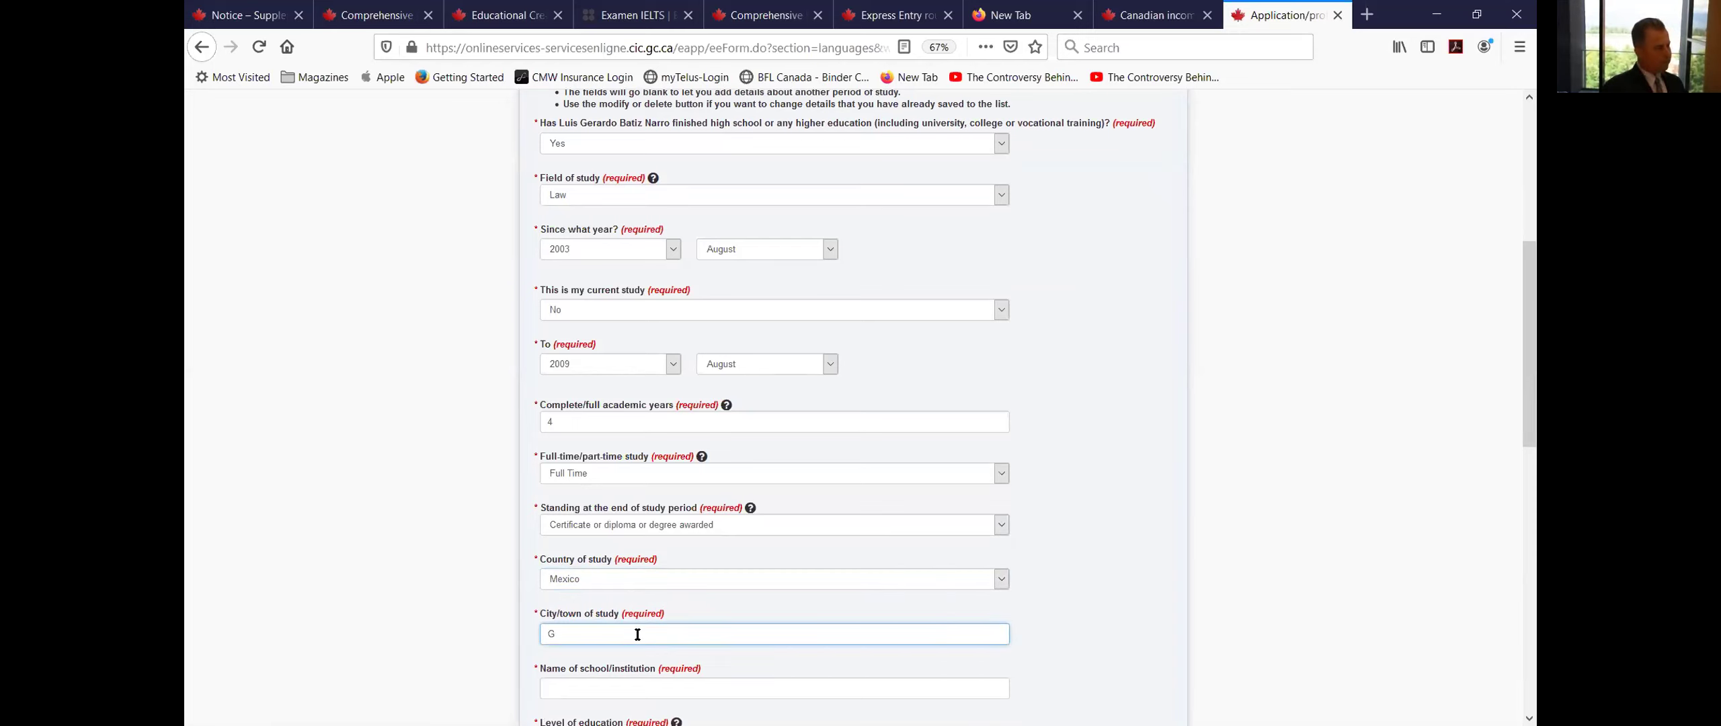
type("La Paz")
key("Tab")
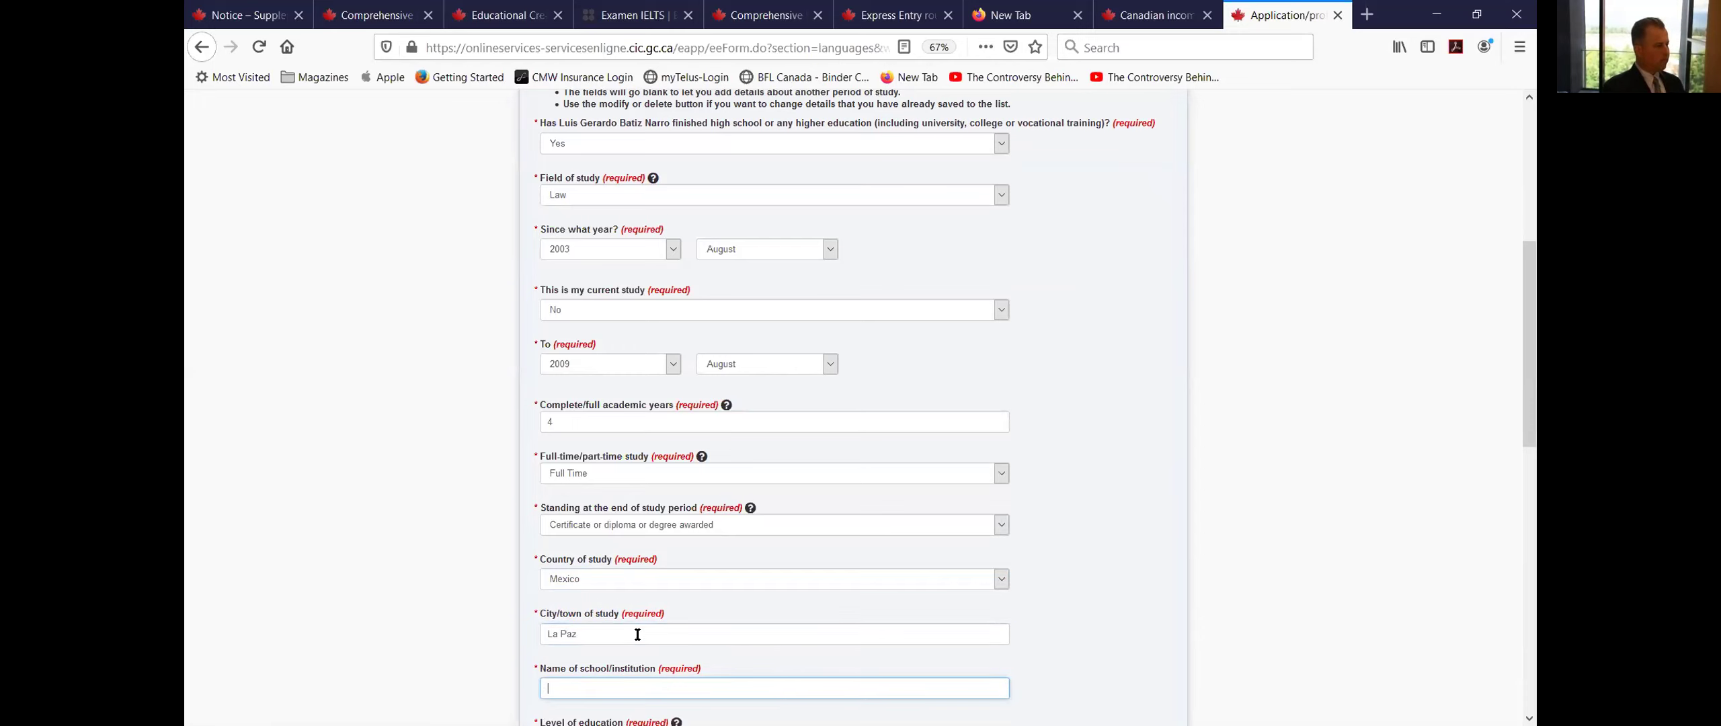
type("Universidad ACME")
key("Tab")
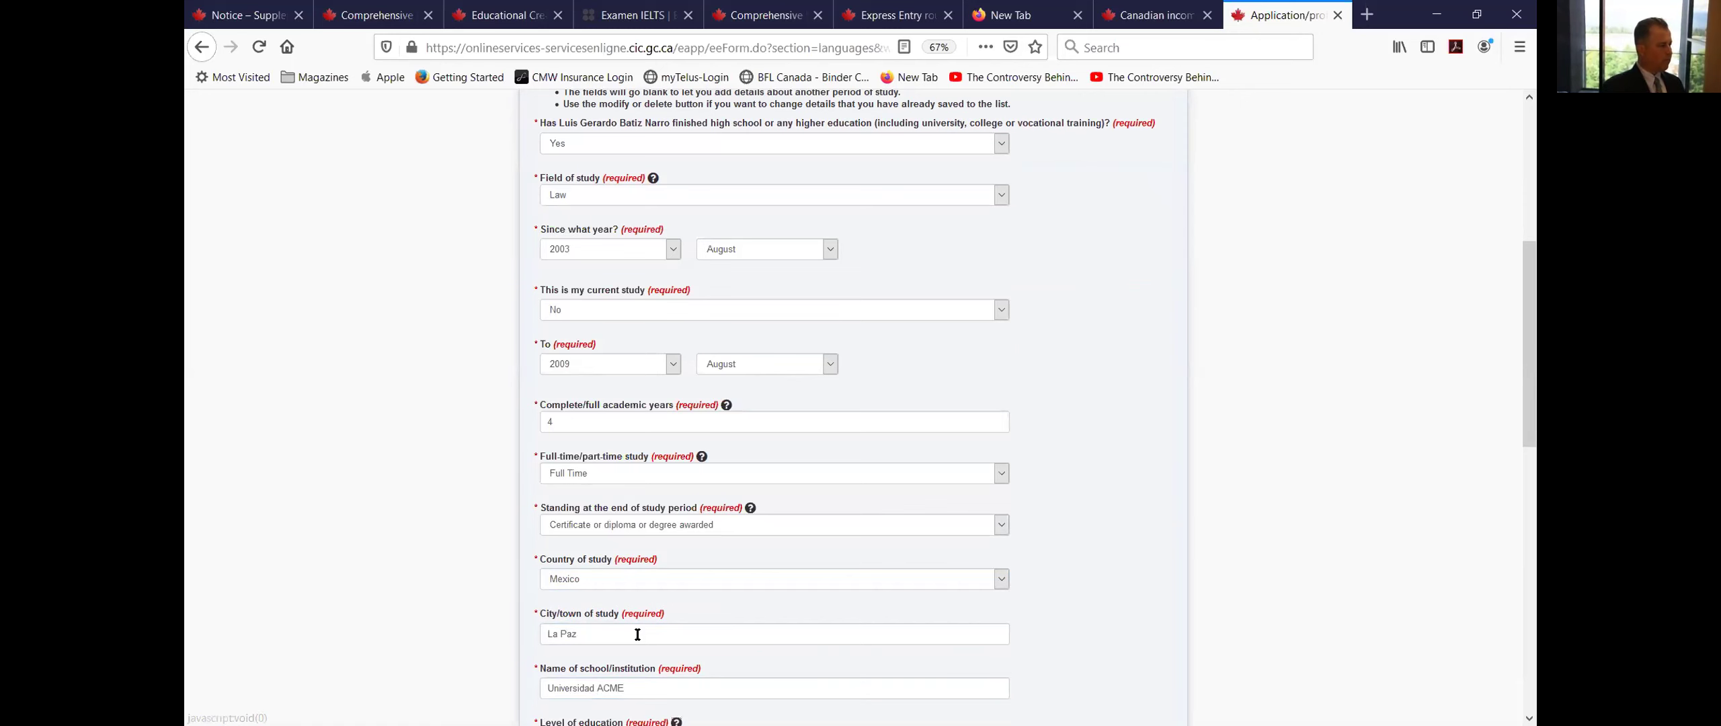
scroll(718, 622, "down", 2)
scroll(719, 625, "down", 3)
Step: Set the level to Bachelor's degree, not Canadian, with an ECA
left_click(586, 485)
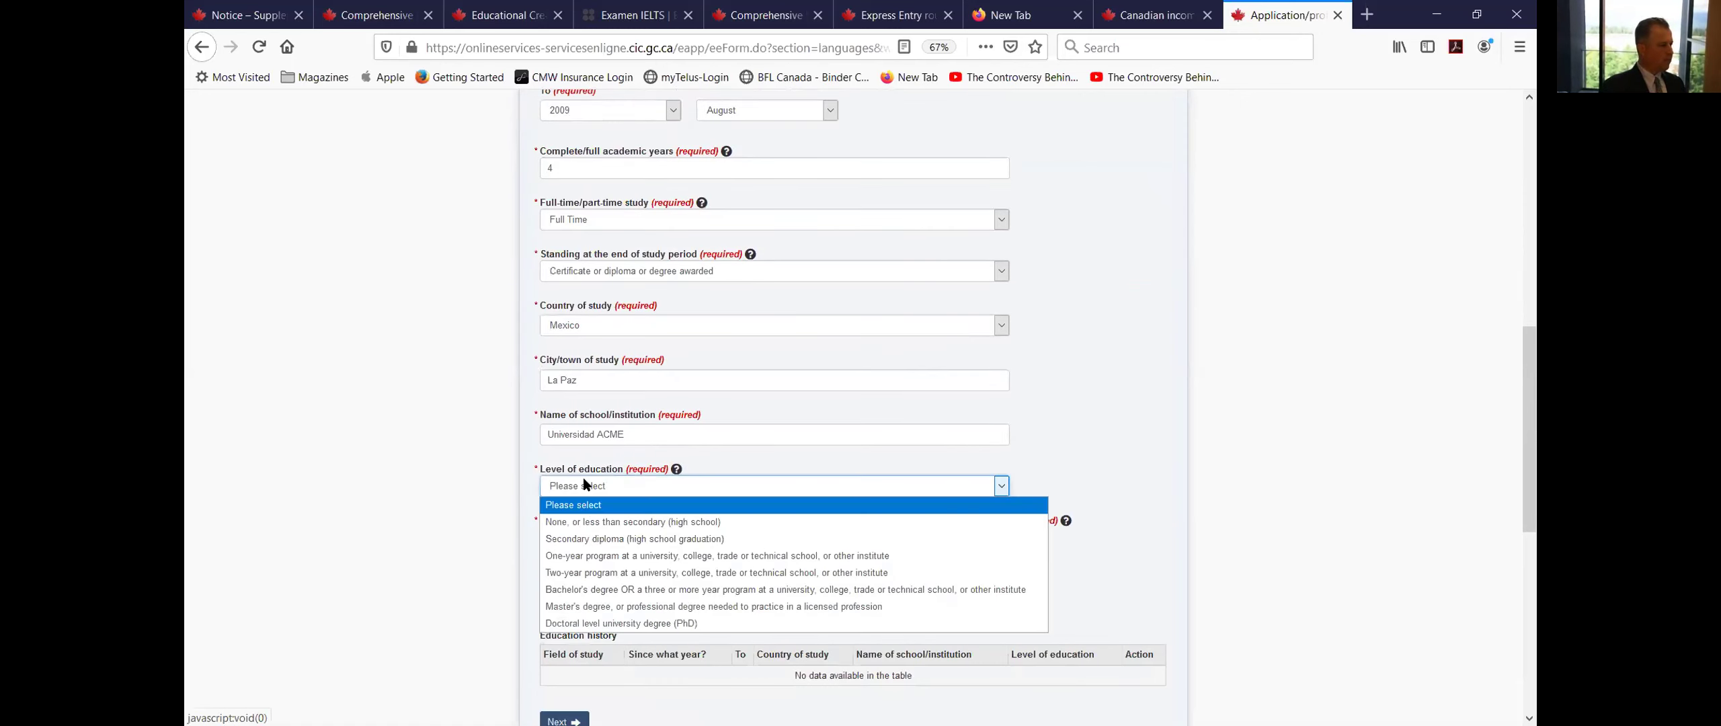
left_click(586, 591)
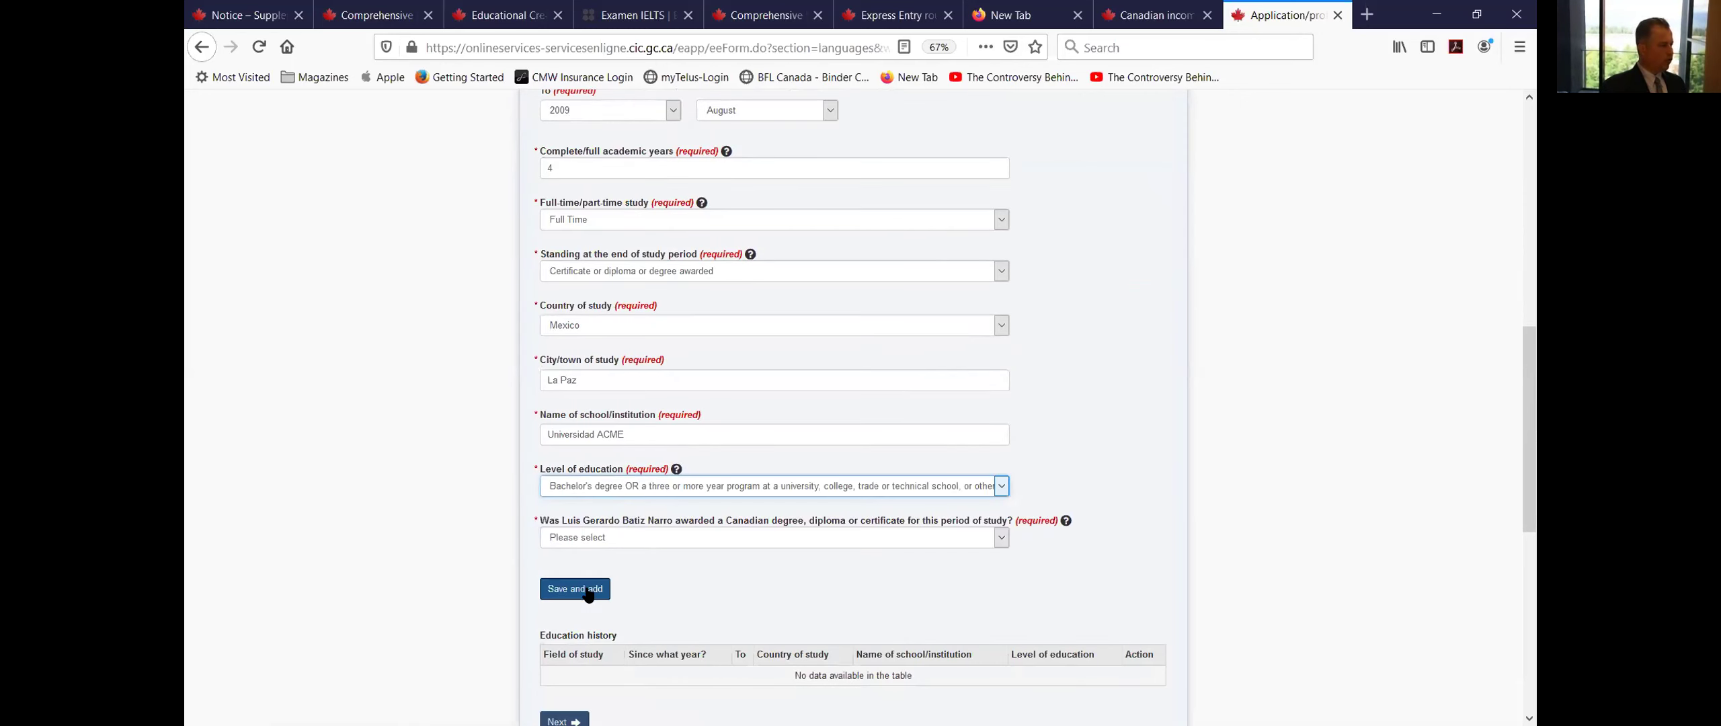
left_click(635, 538)
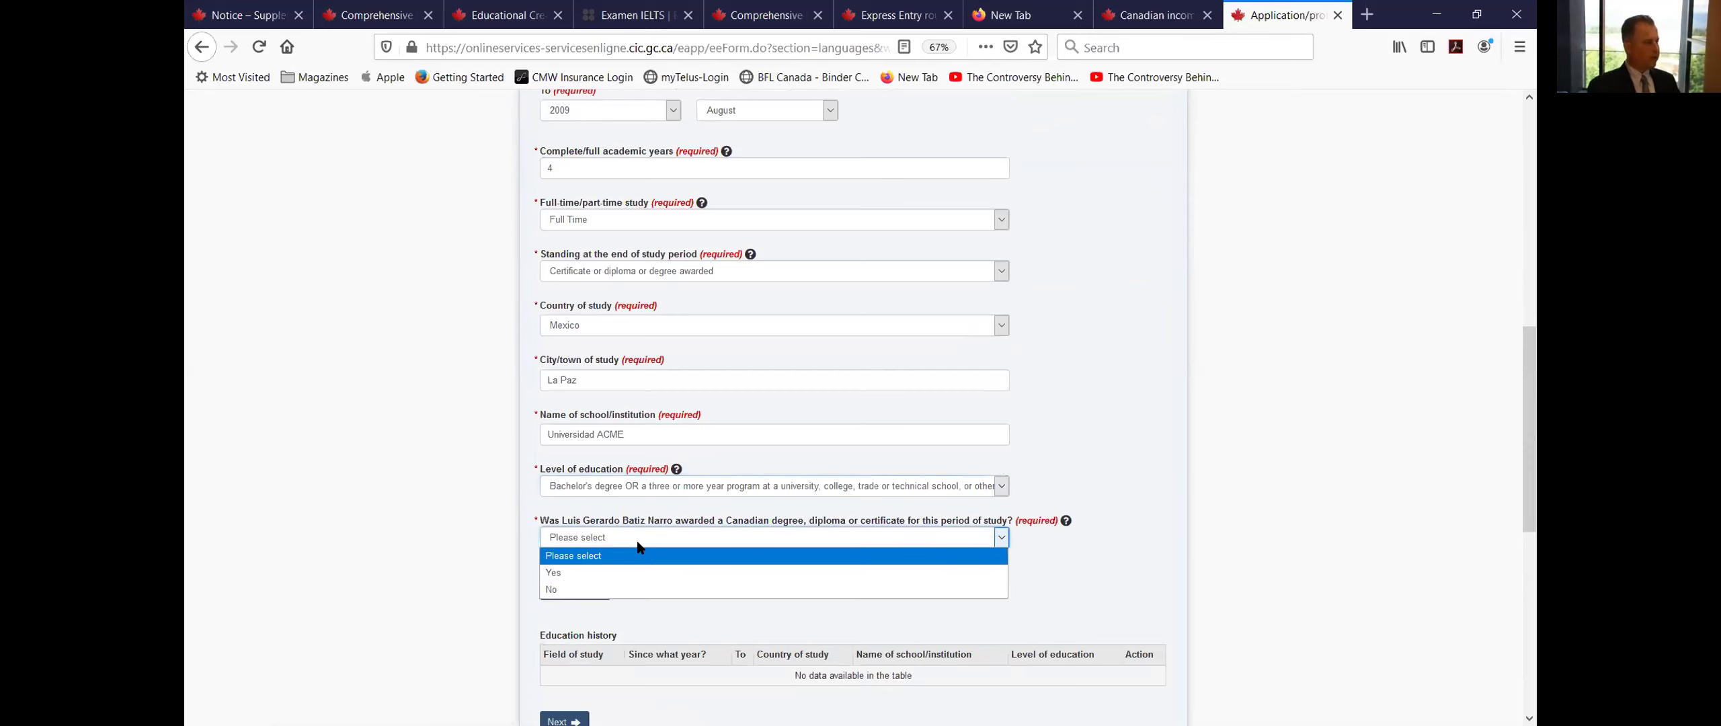
left_click(594, 590)
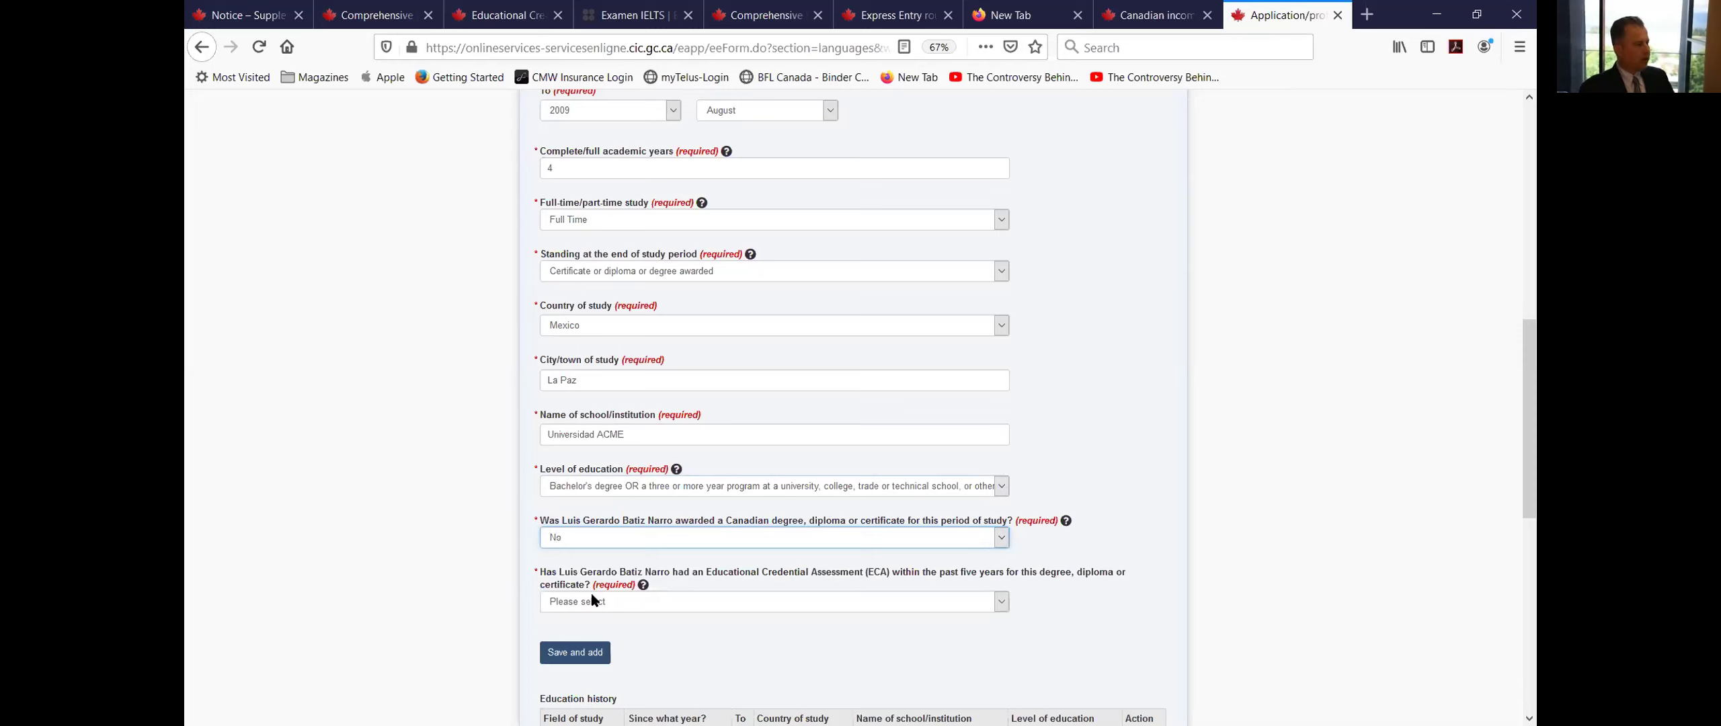
left_click(595, 601)
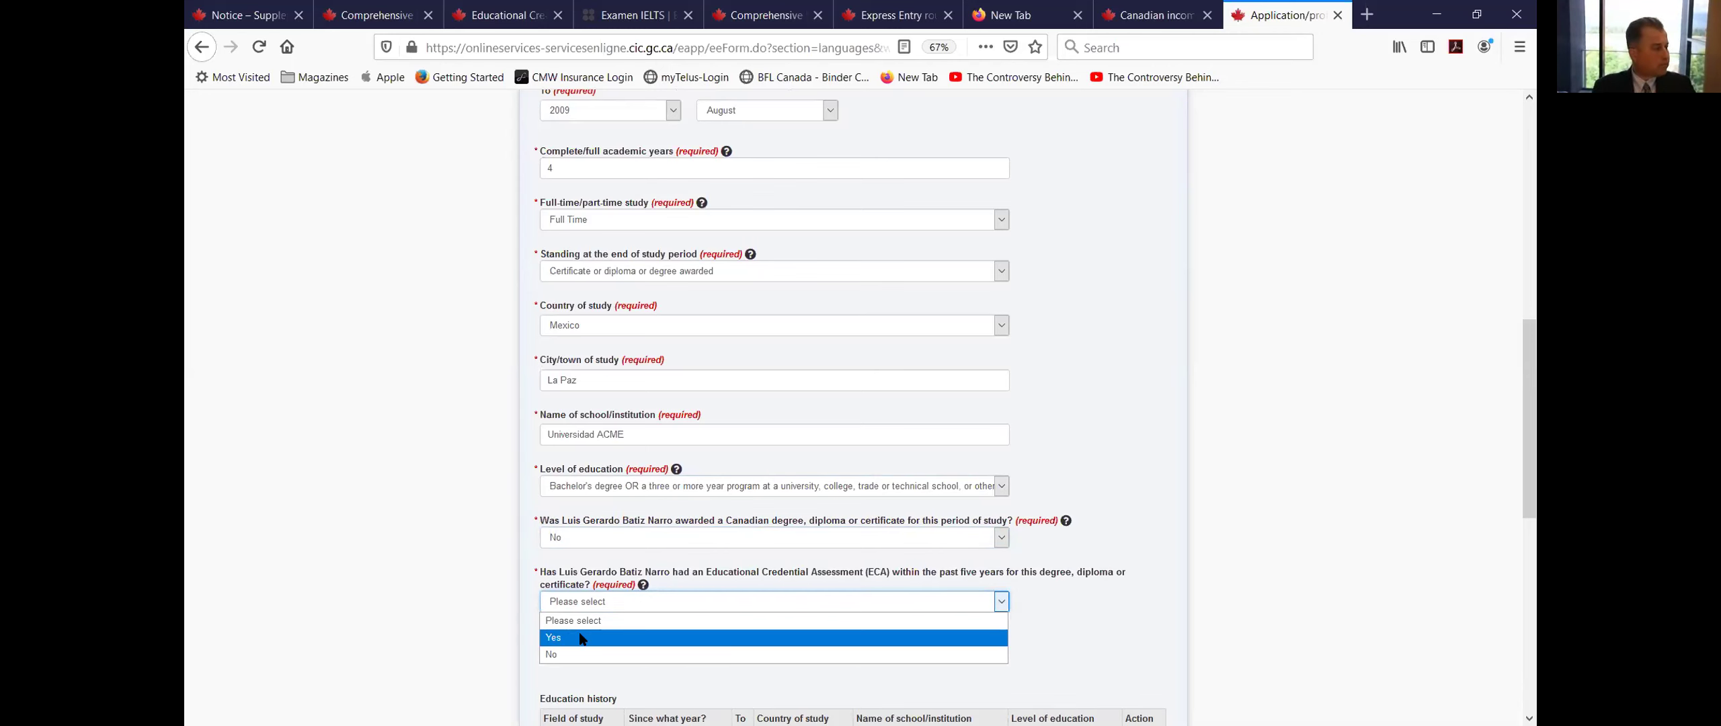
left_click(582, 638)
Step: Set the ECA issuer to World Education Services with an issue date of 09 May 2020
scroll(675, 564, "down", 2)
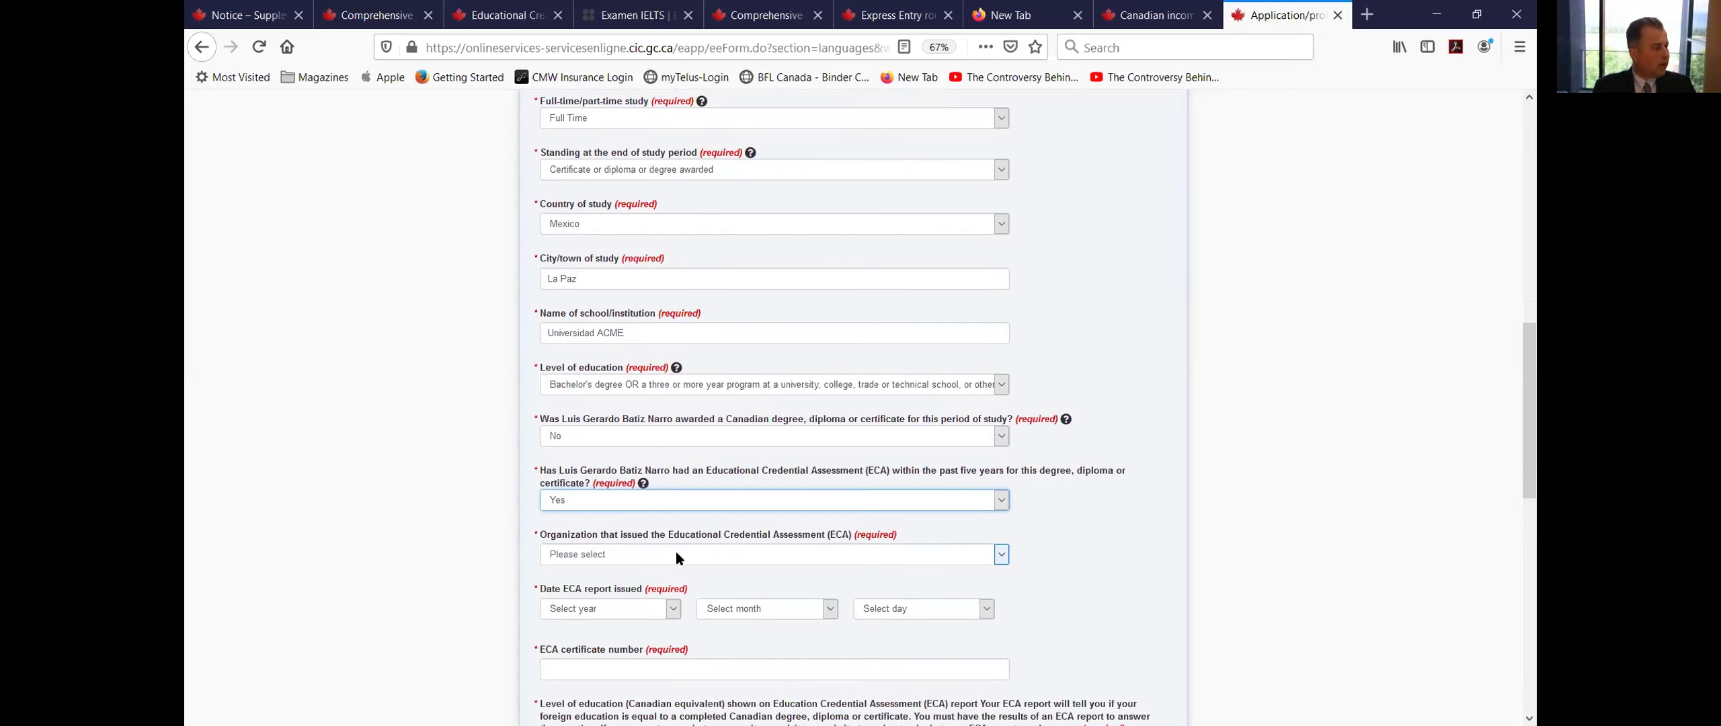
left_click(675, 558)
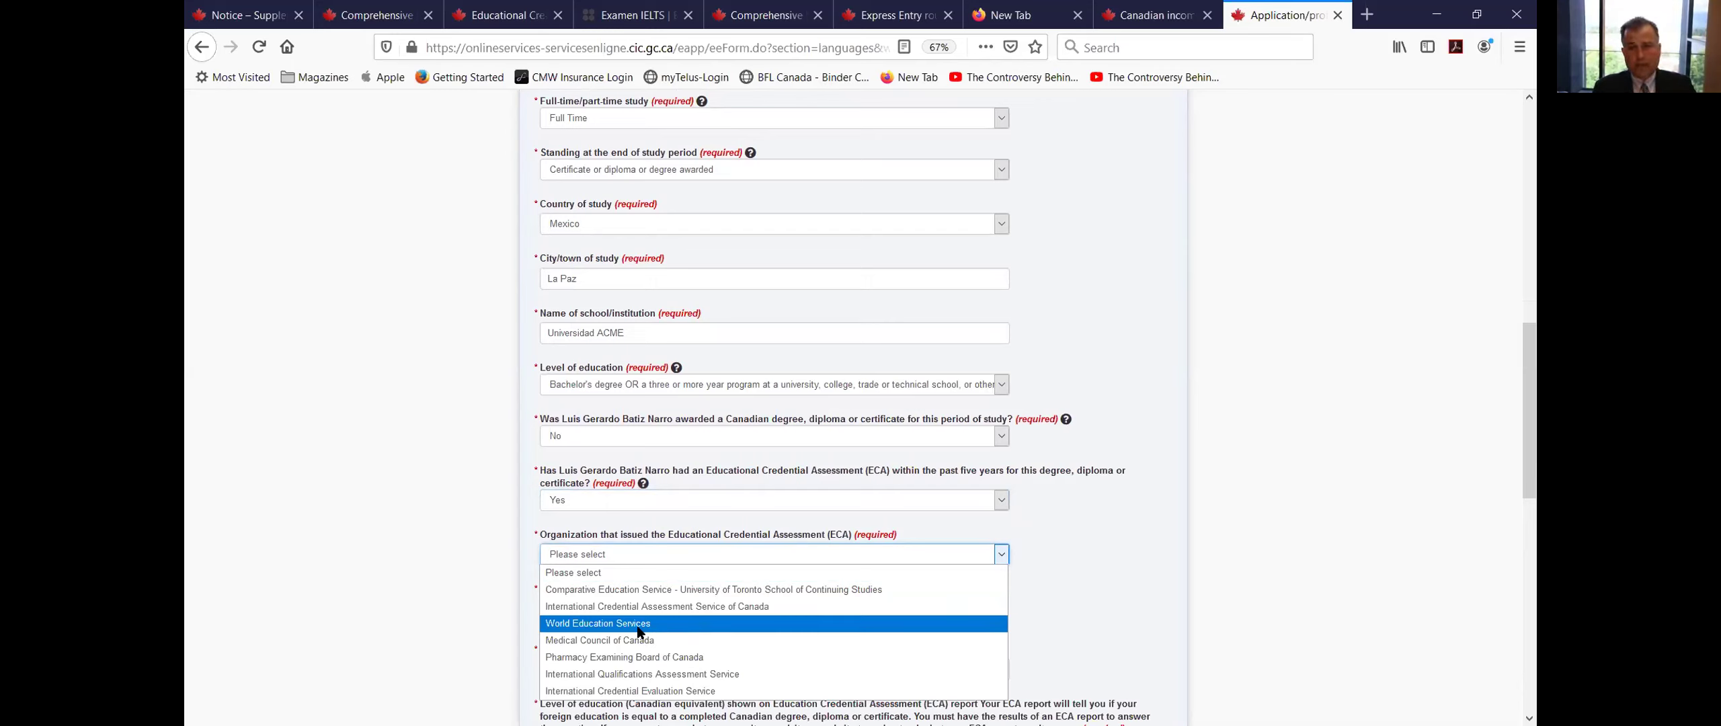
left_click(639, 625)
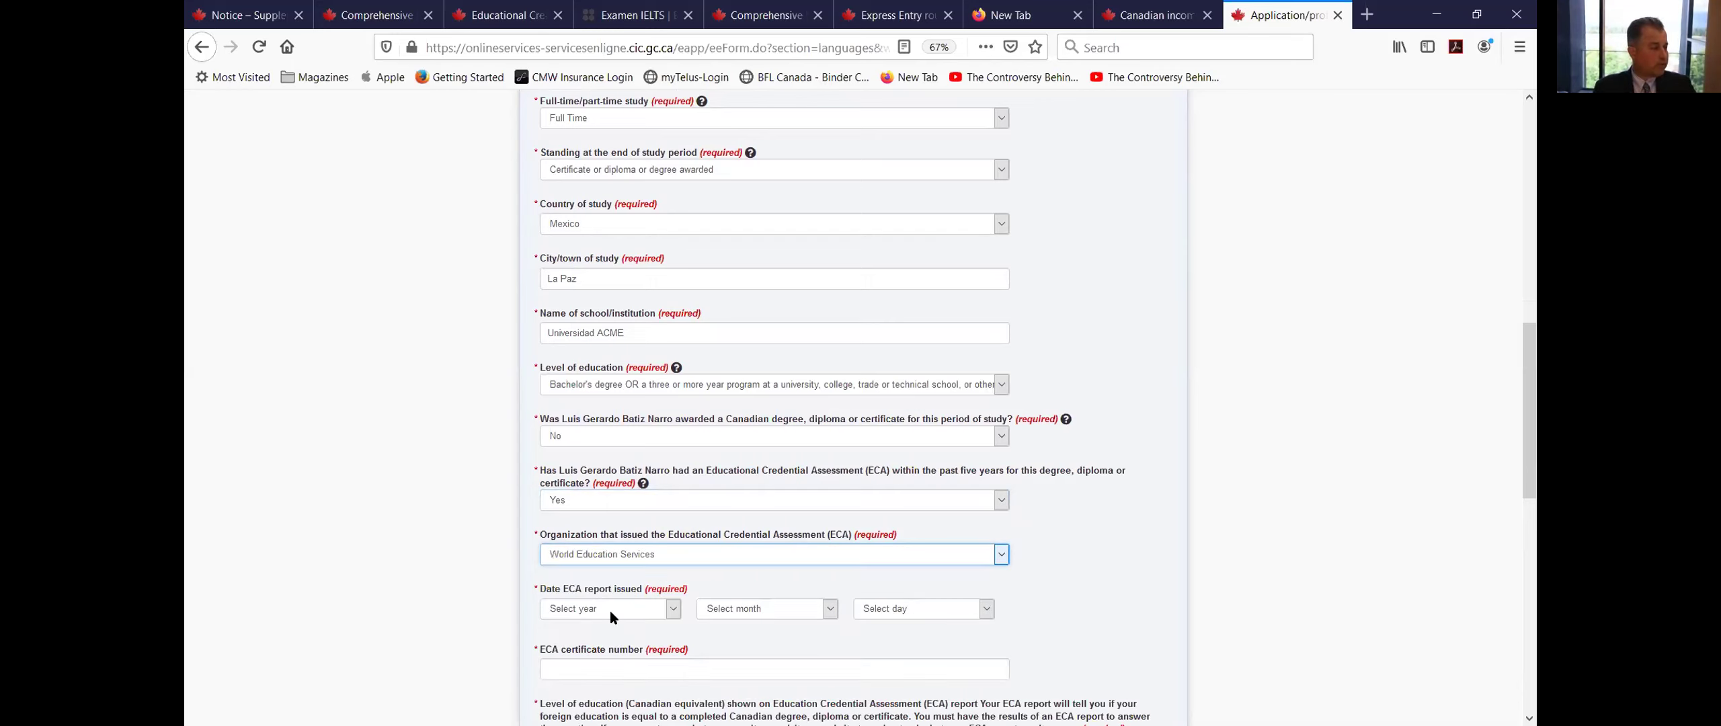
left_click(610, 610)
left_click(598, 471)
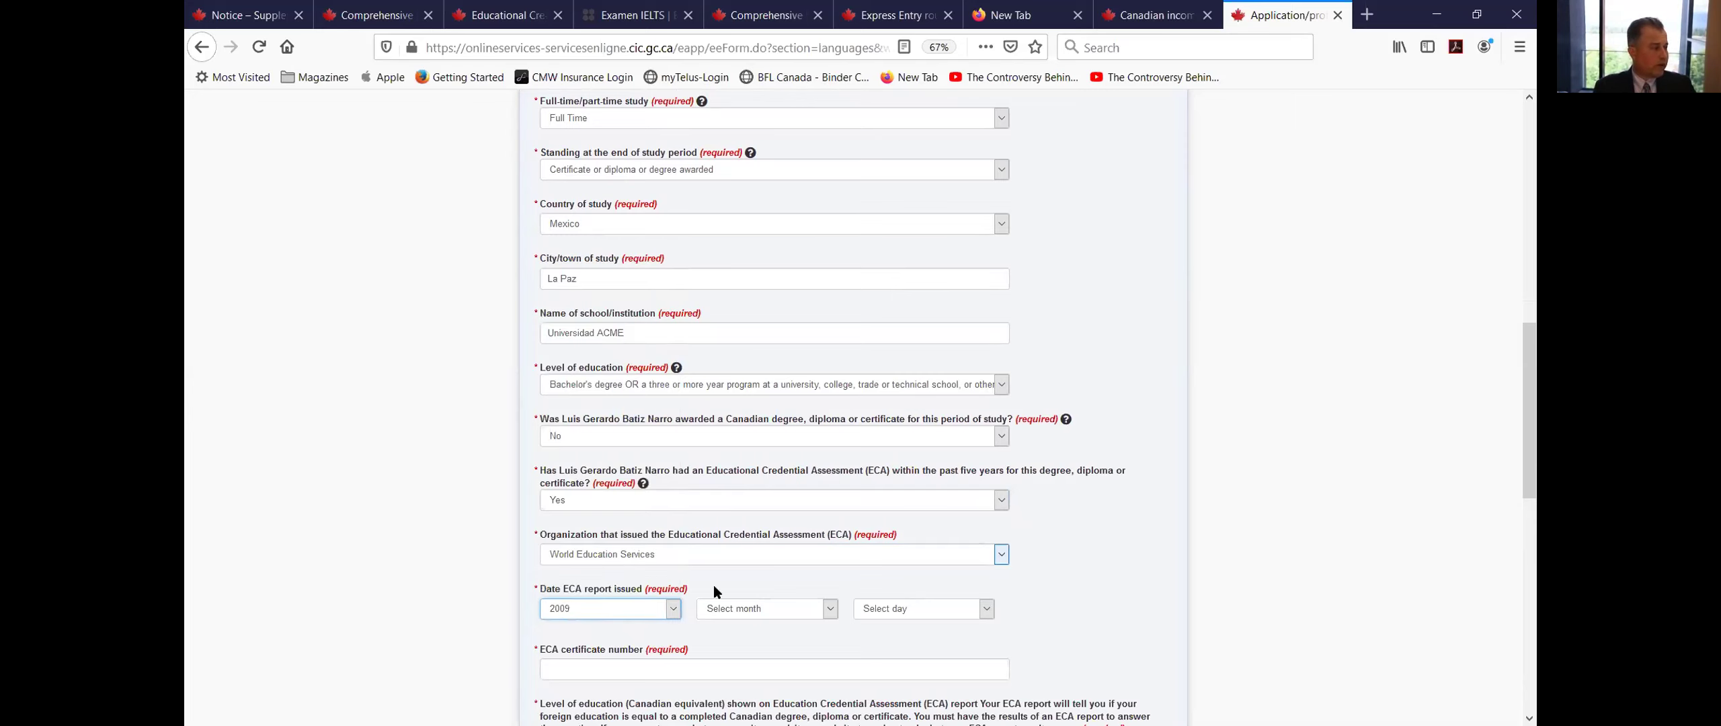
left_click(734, 606)
left_click(589, 611)
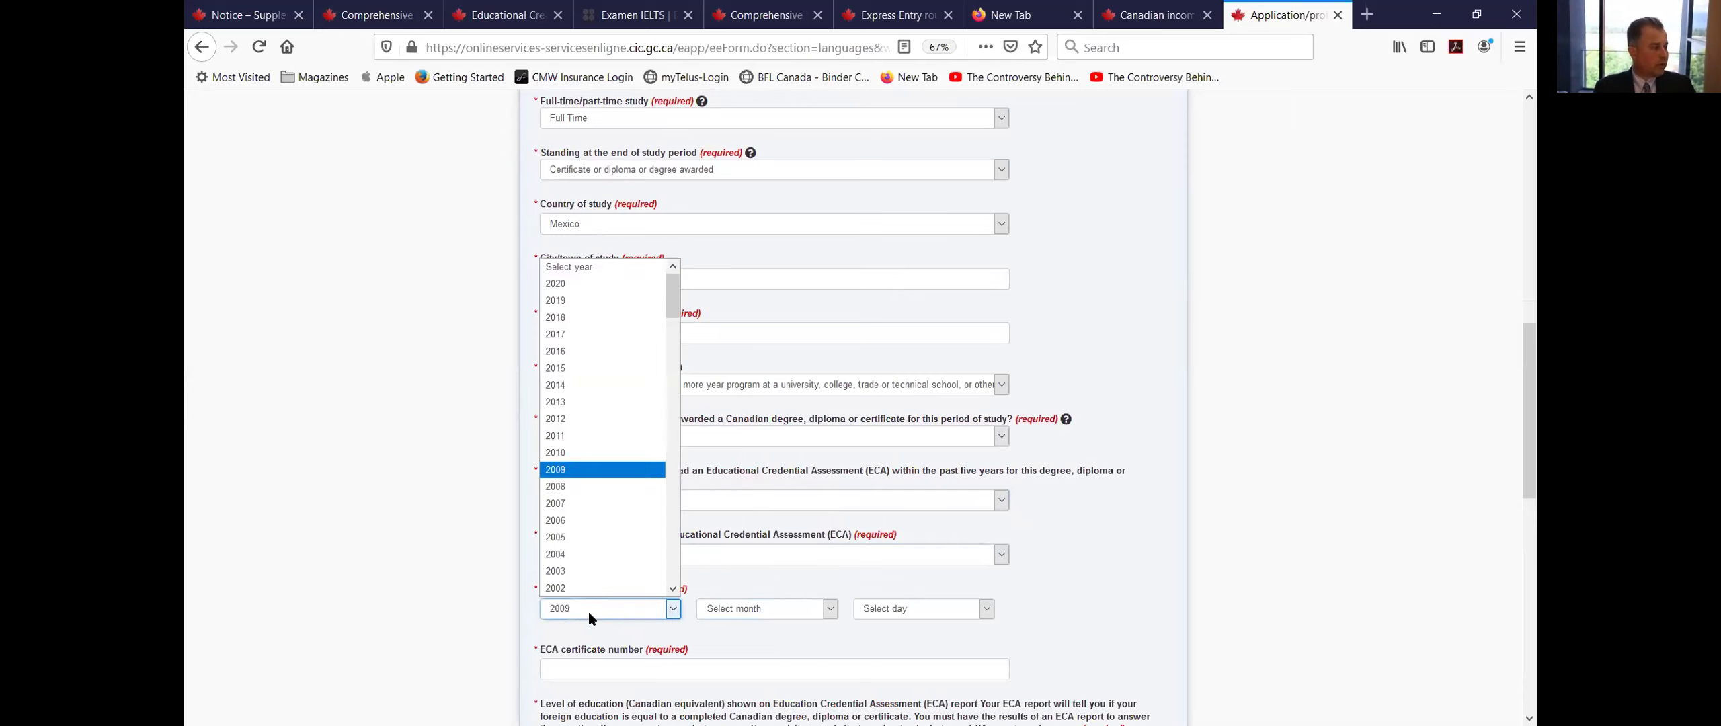
left_click(573, 283)
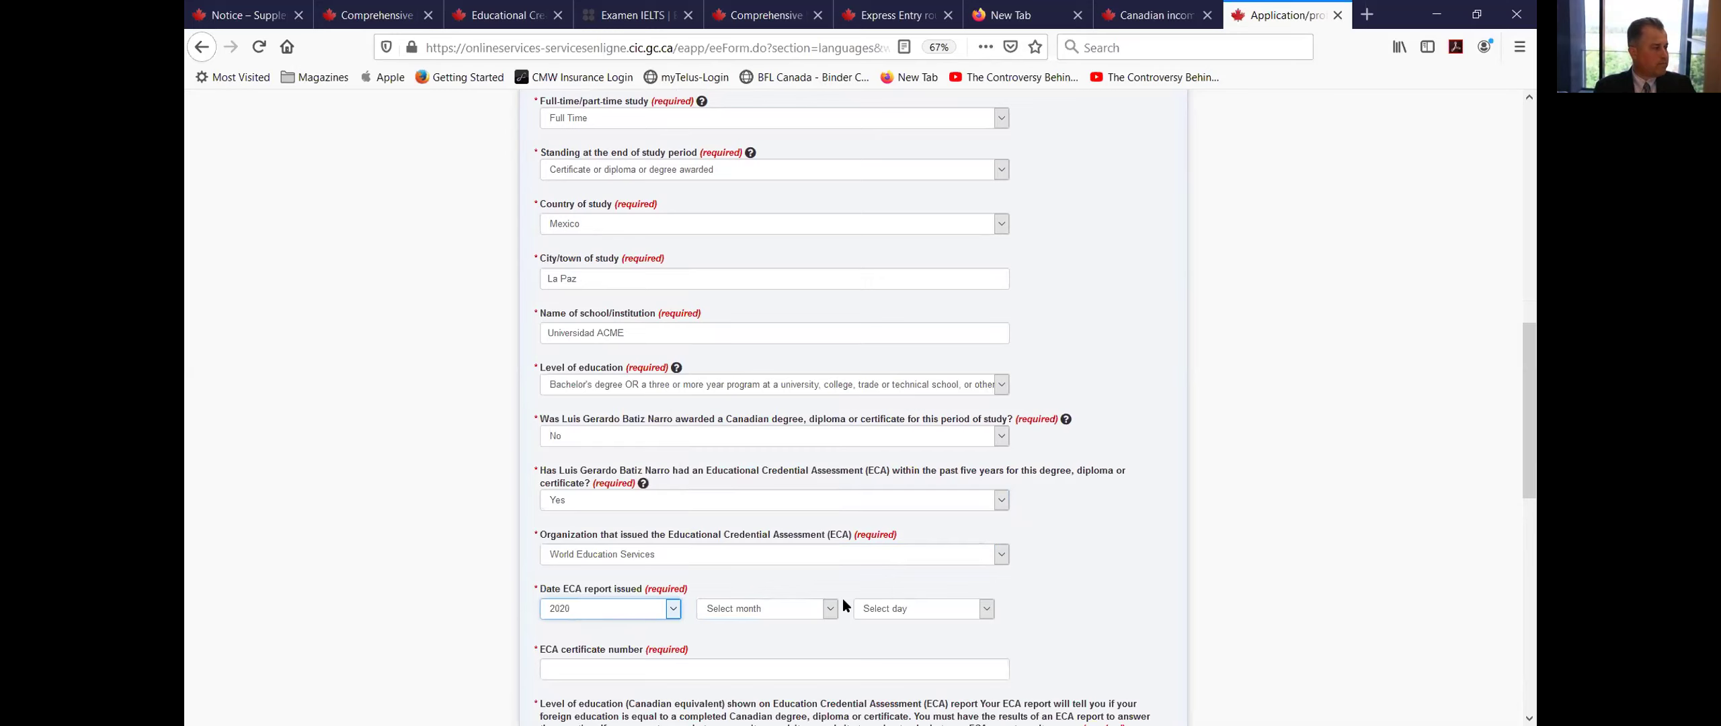
left_click(736, 611)
left_click(729, 469)
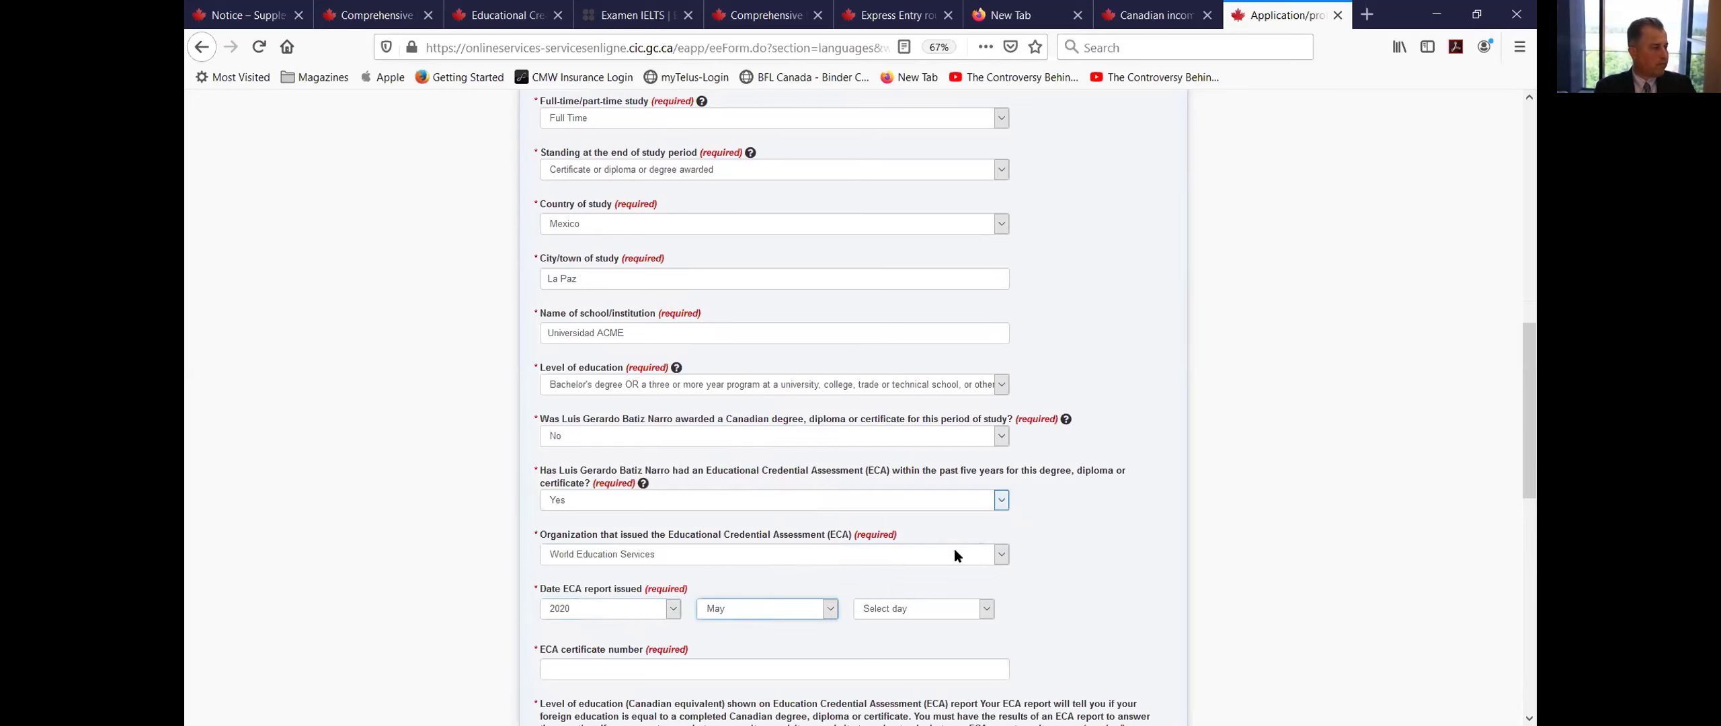
left_click(916, 608)
left_click(874, 421)
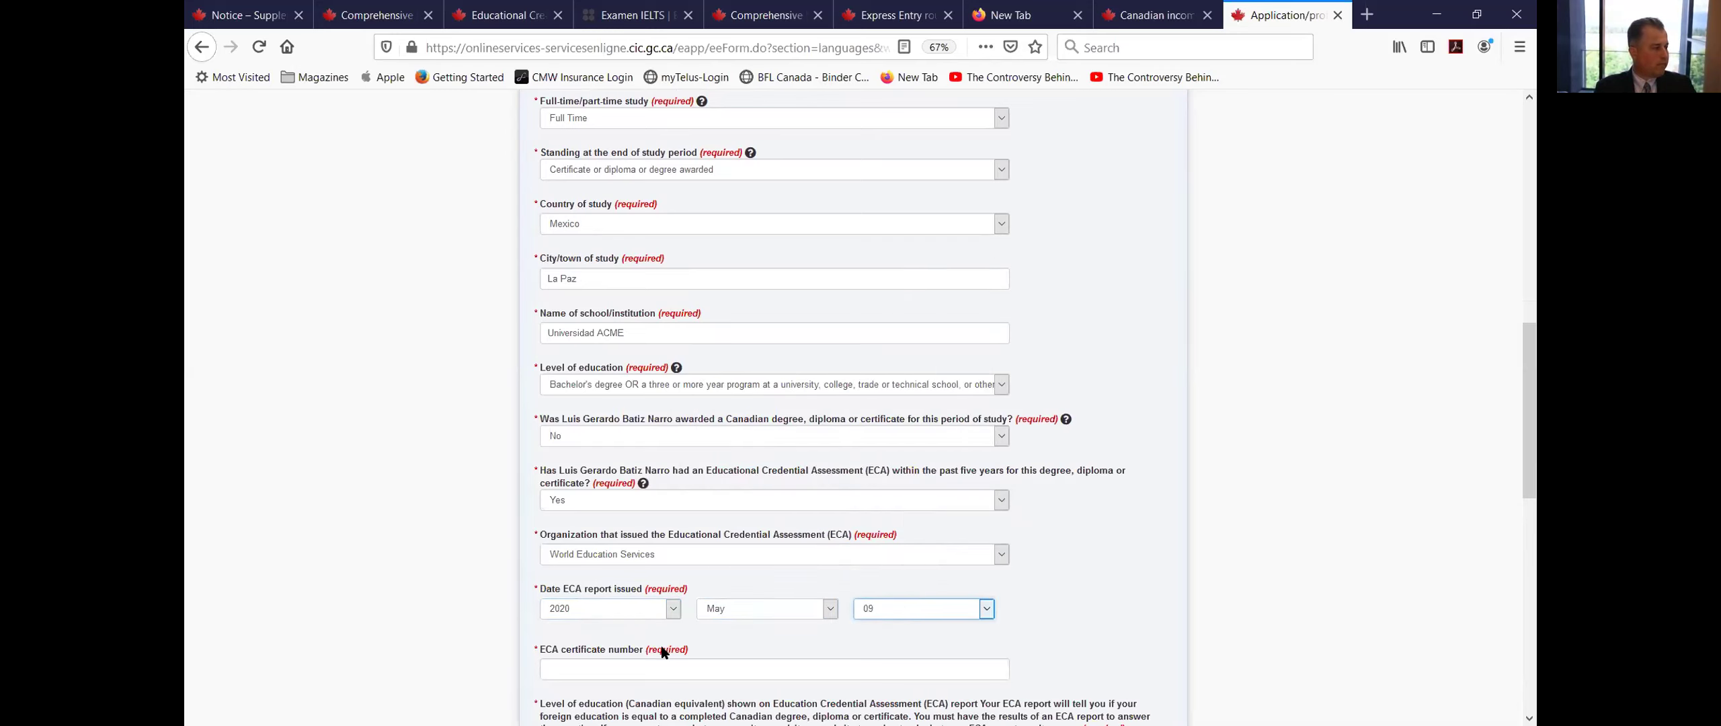
Step: Enter the ECA certificate number, choose the Bachelor's-degree equivalent, and save the education entry
left_click(662, 647)
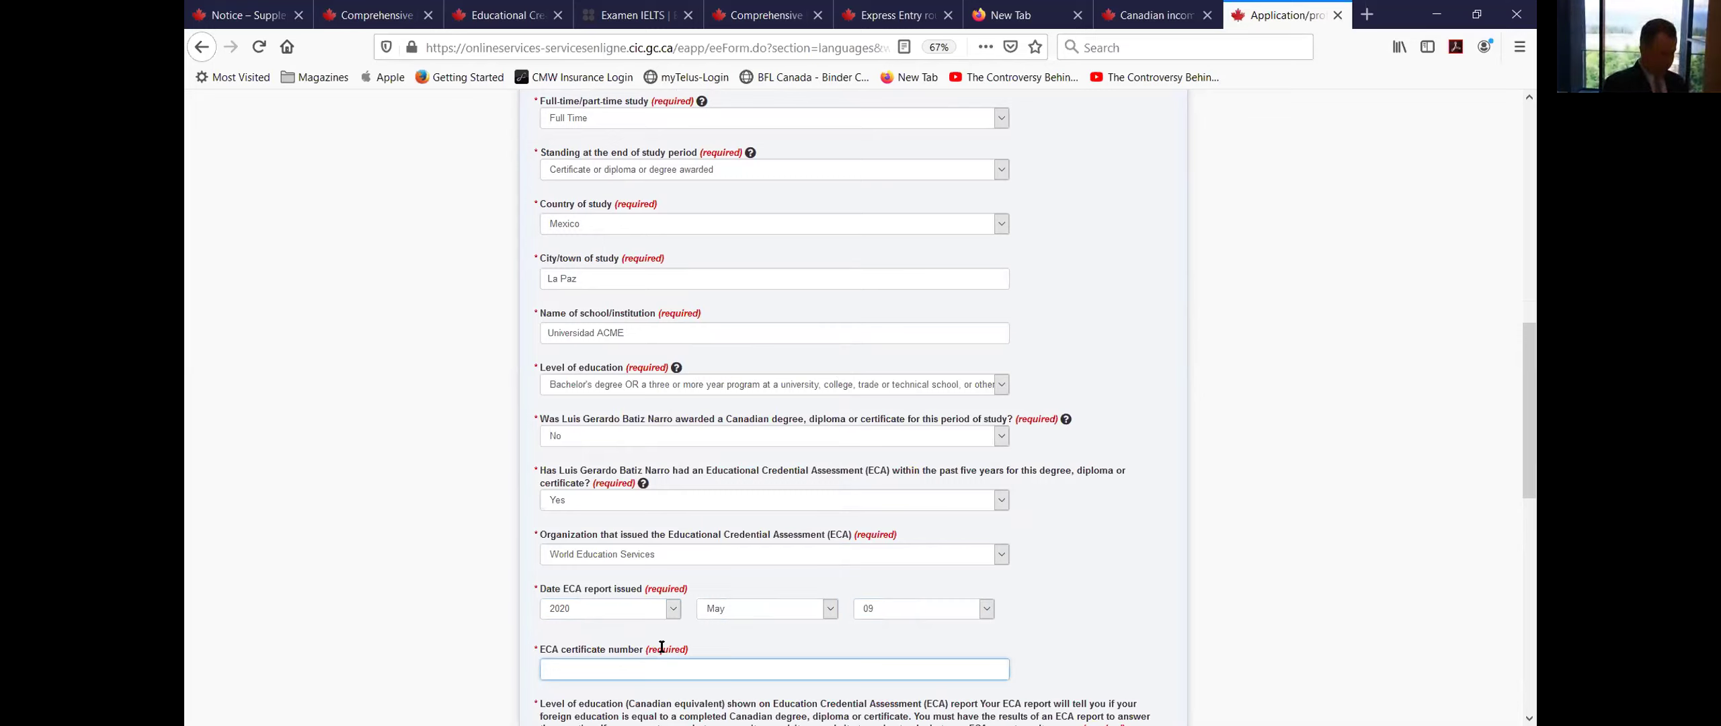
type("E")
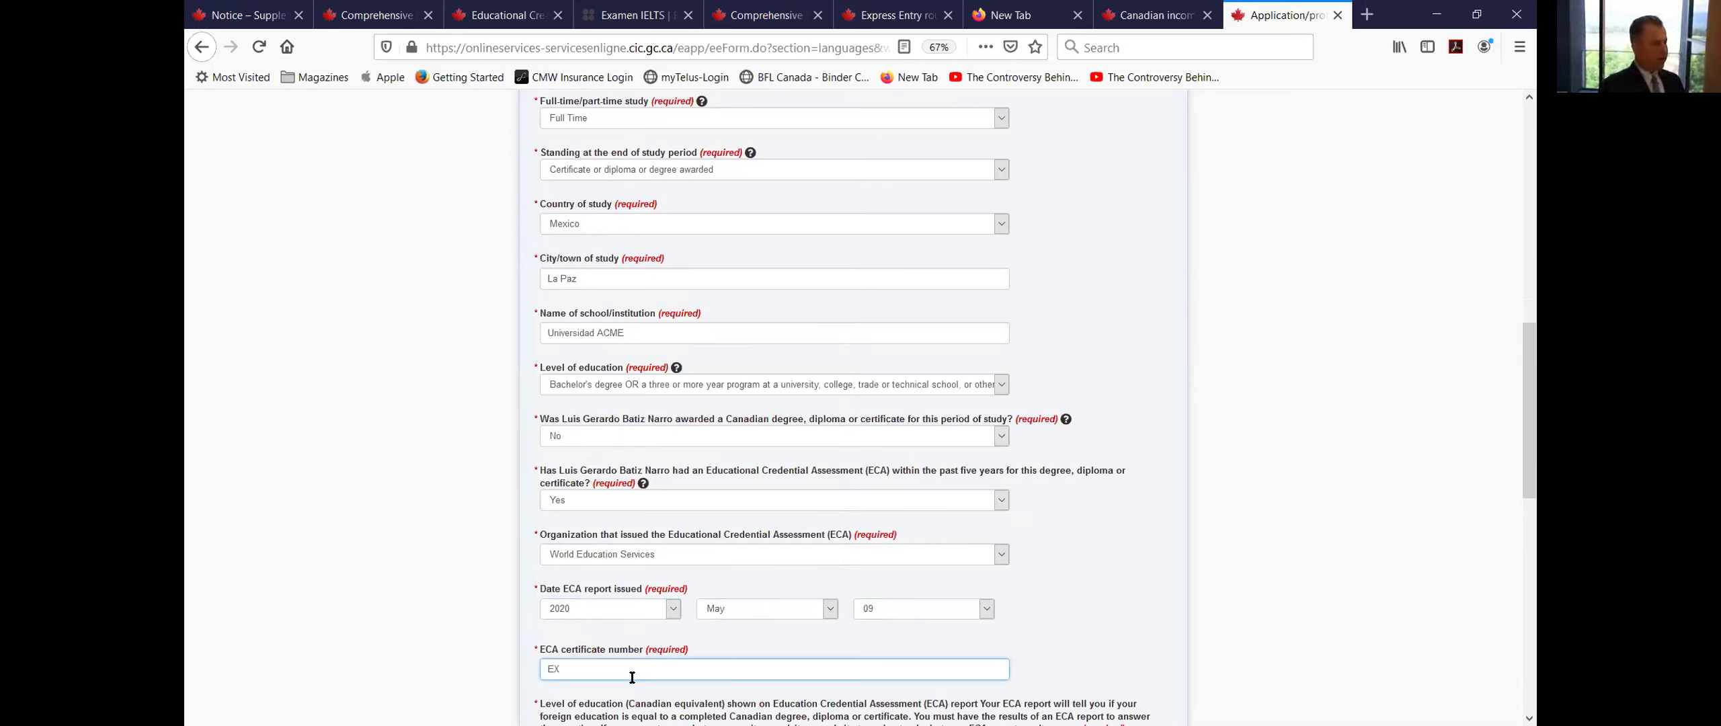
type("G")
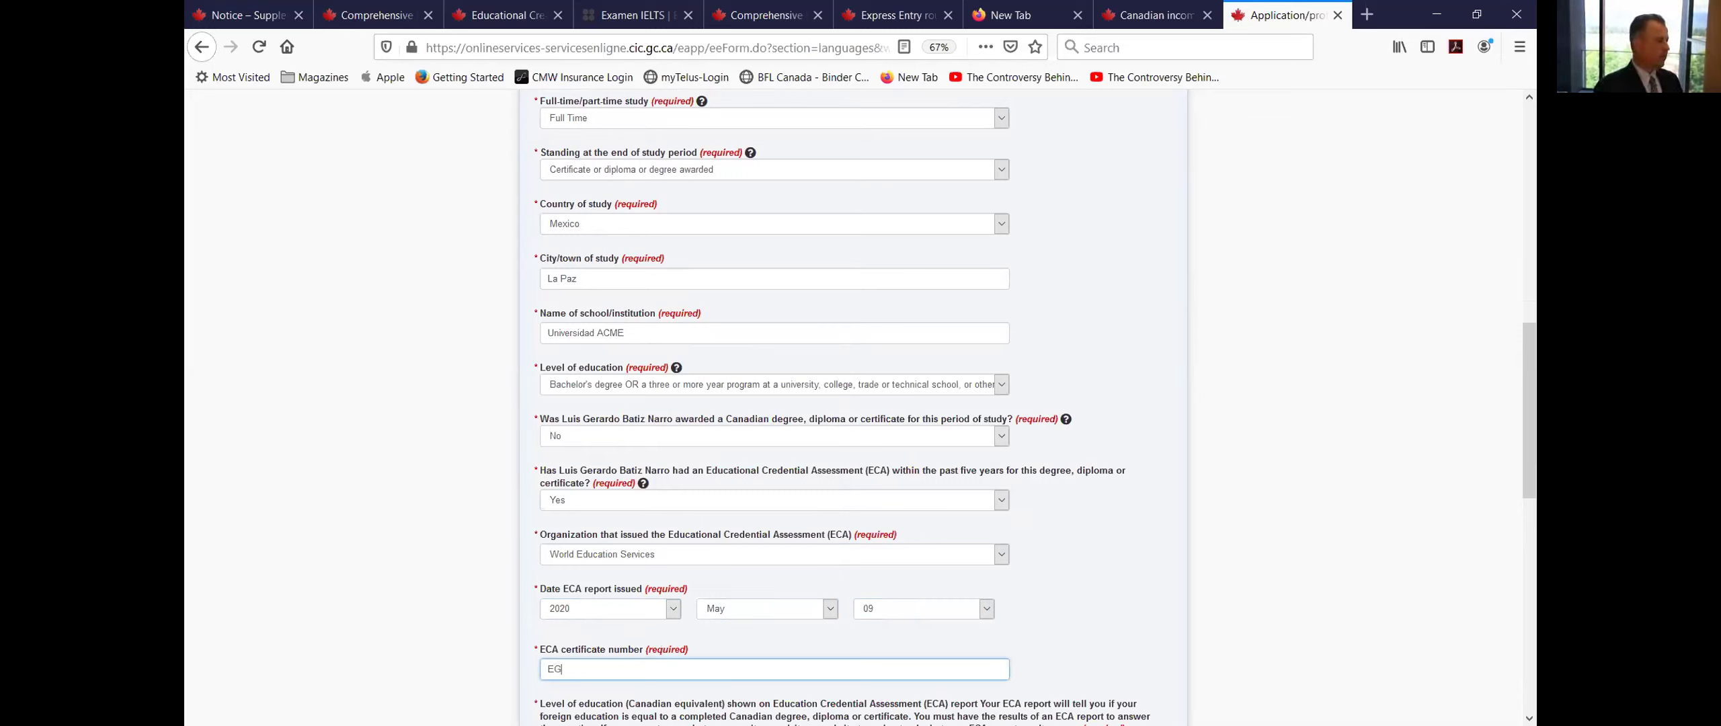
type("1235456")
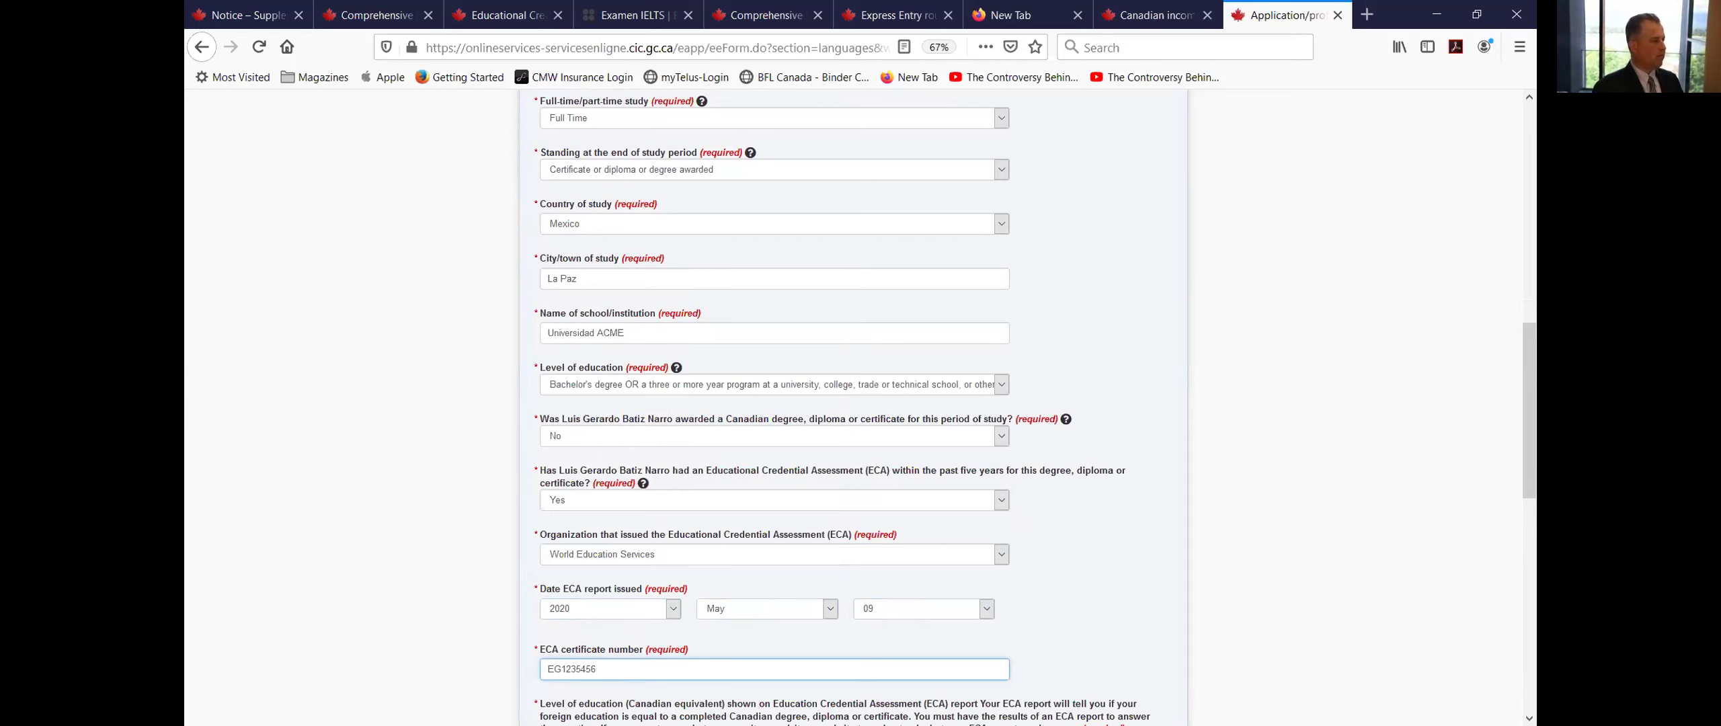
scroll(650, 630, "down", 3)
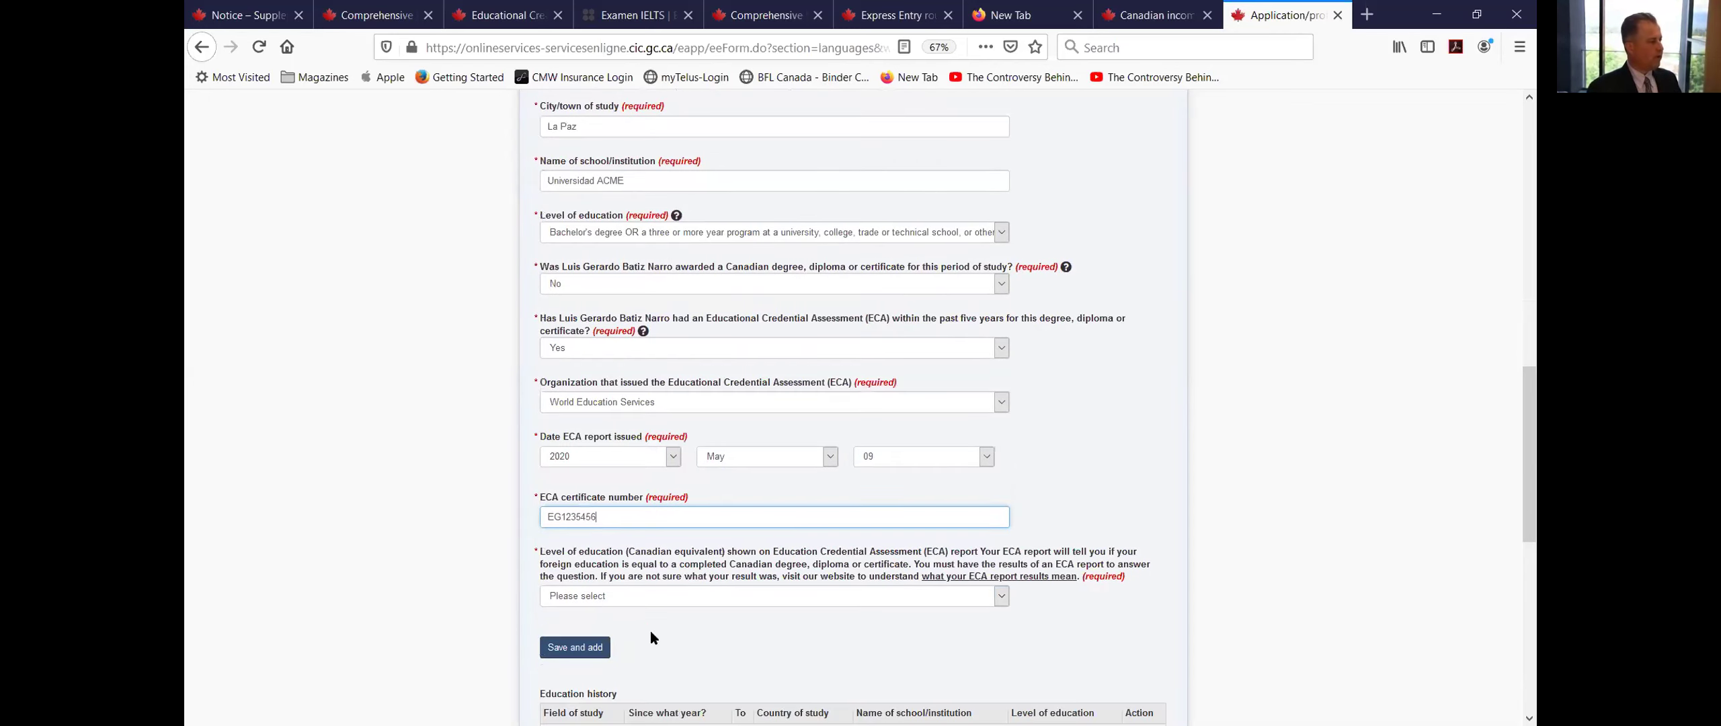
left_click(600, 596)
left_click(636, 554)
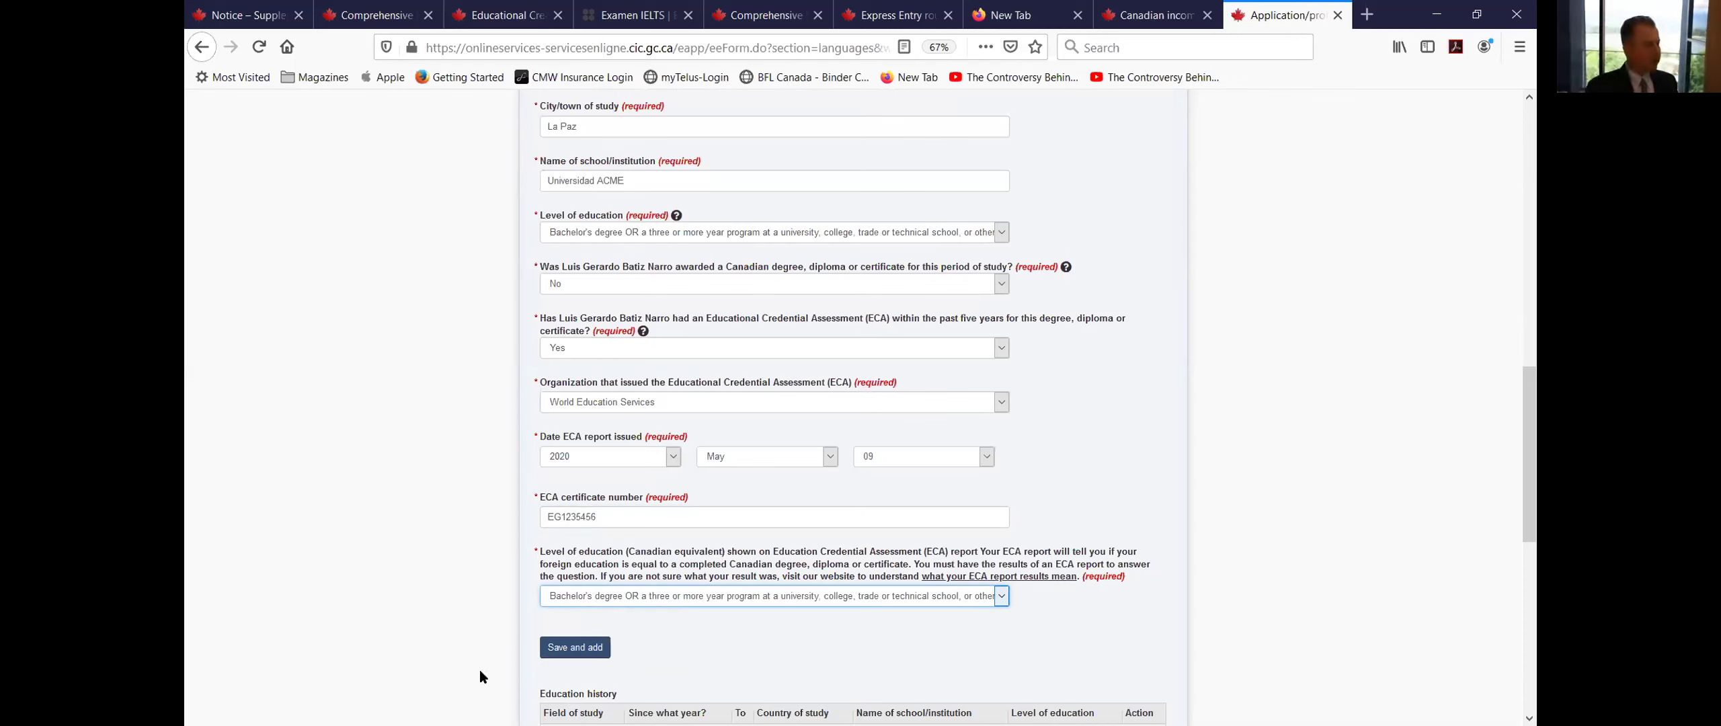
left_click(572, 651)
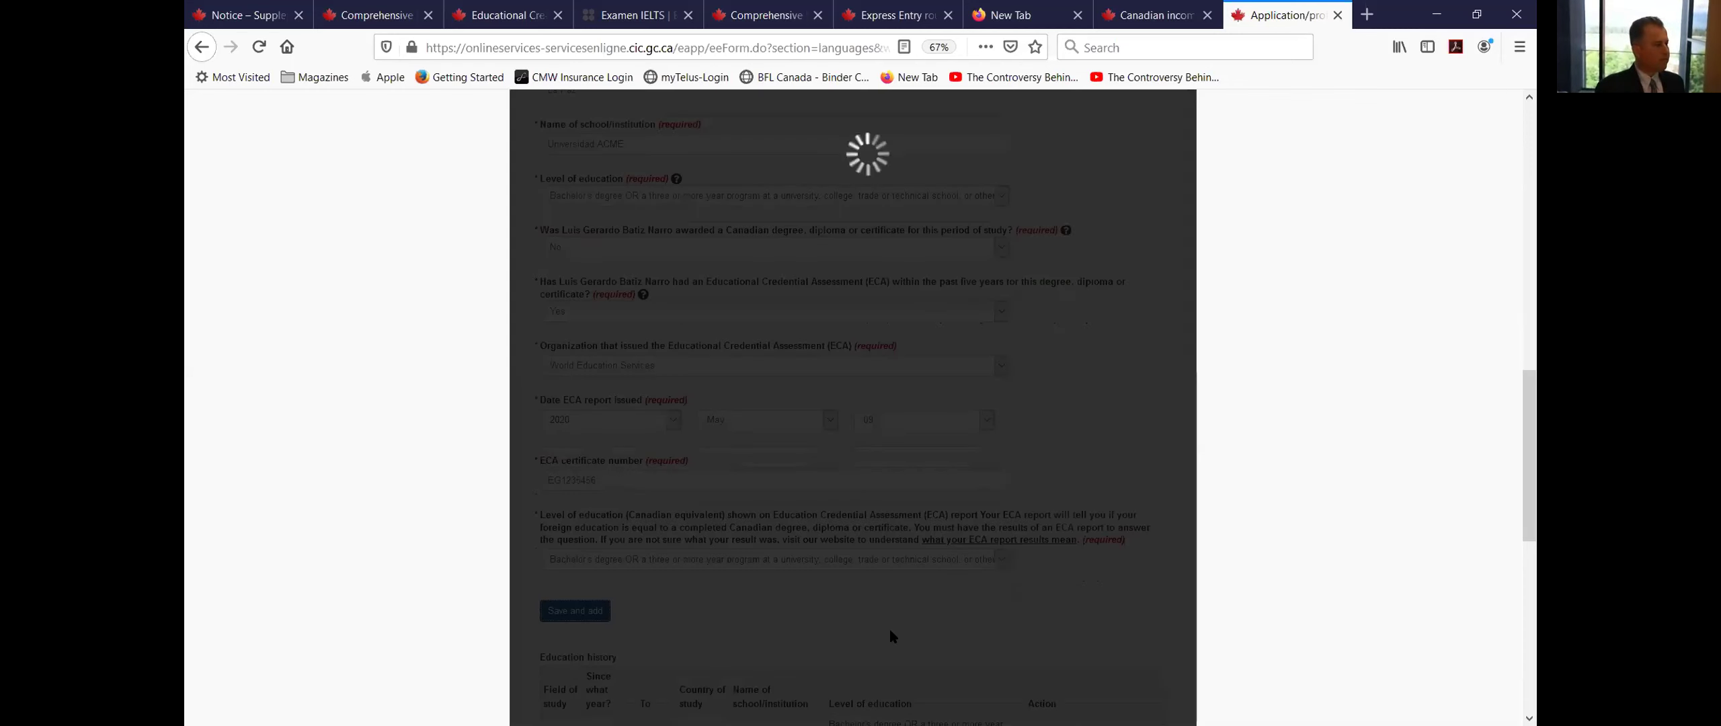
Step: In Official languages, choose English and the IELTS General Training test version
left_click(699, 478)
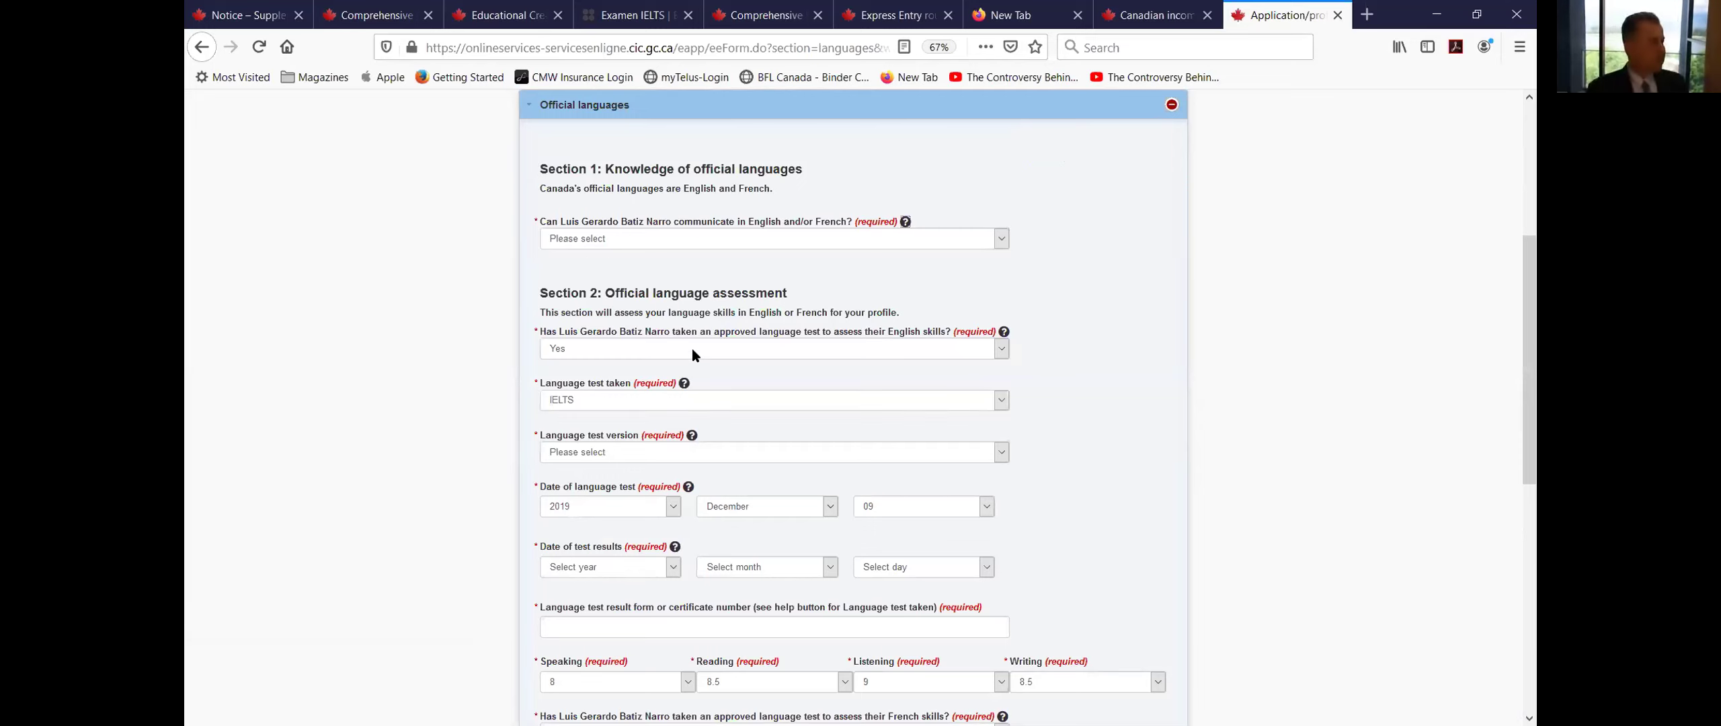
left_click(691, 238)
left_click(670, 272)
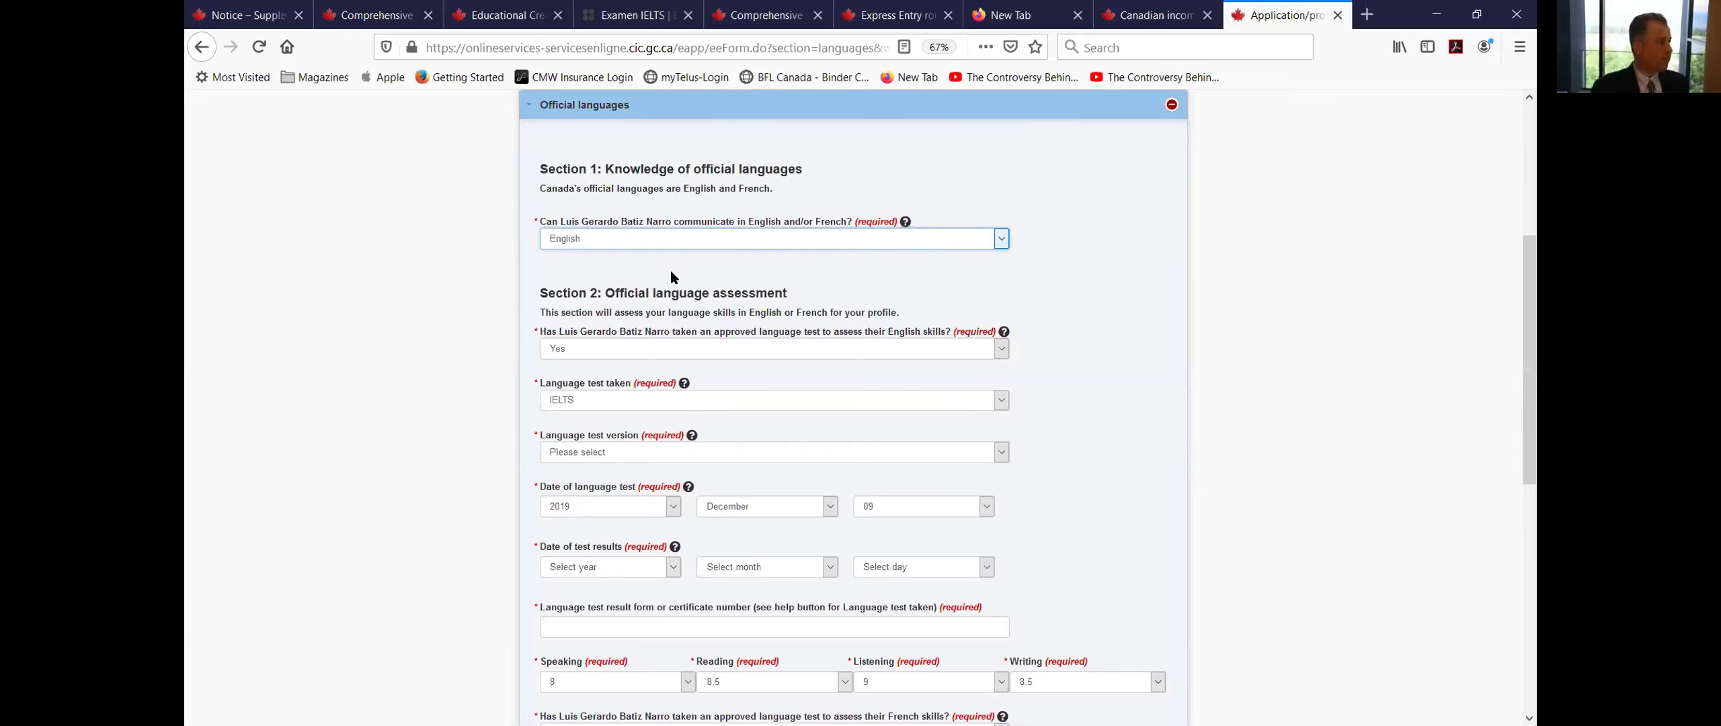
scroll(669, 270, "down", 1)
left_click(627, 400)
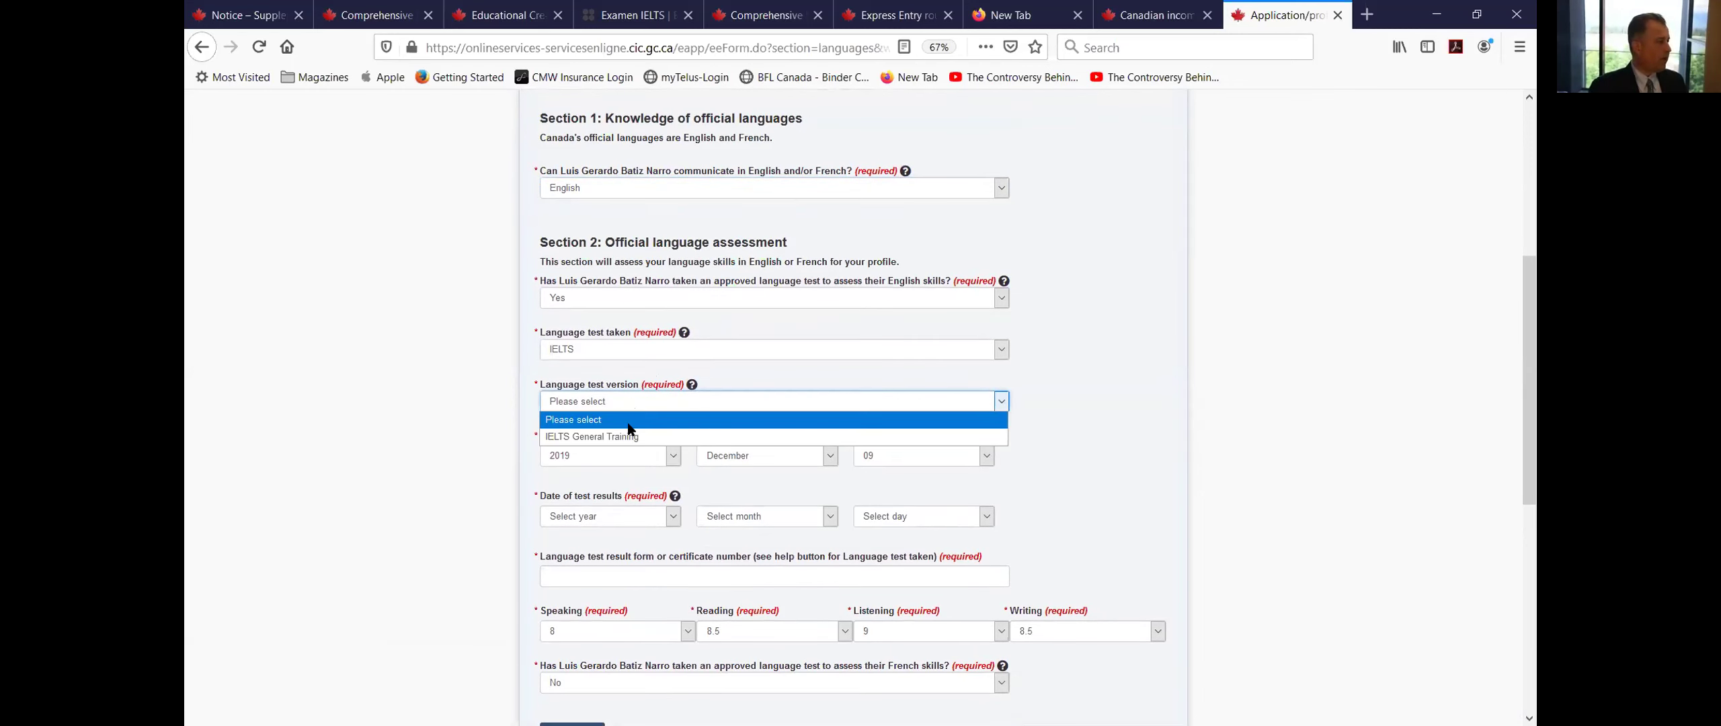
left_click(620, 436)
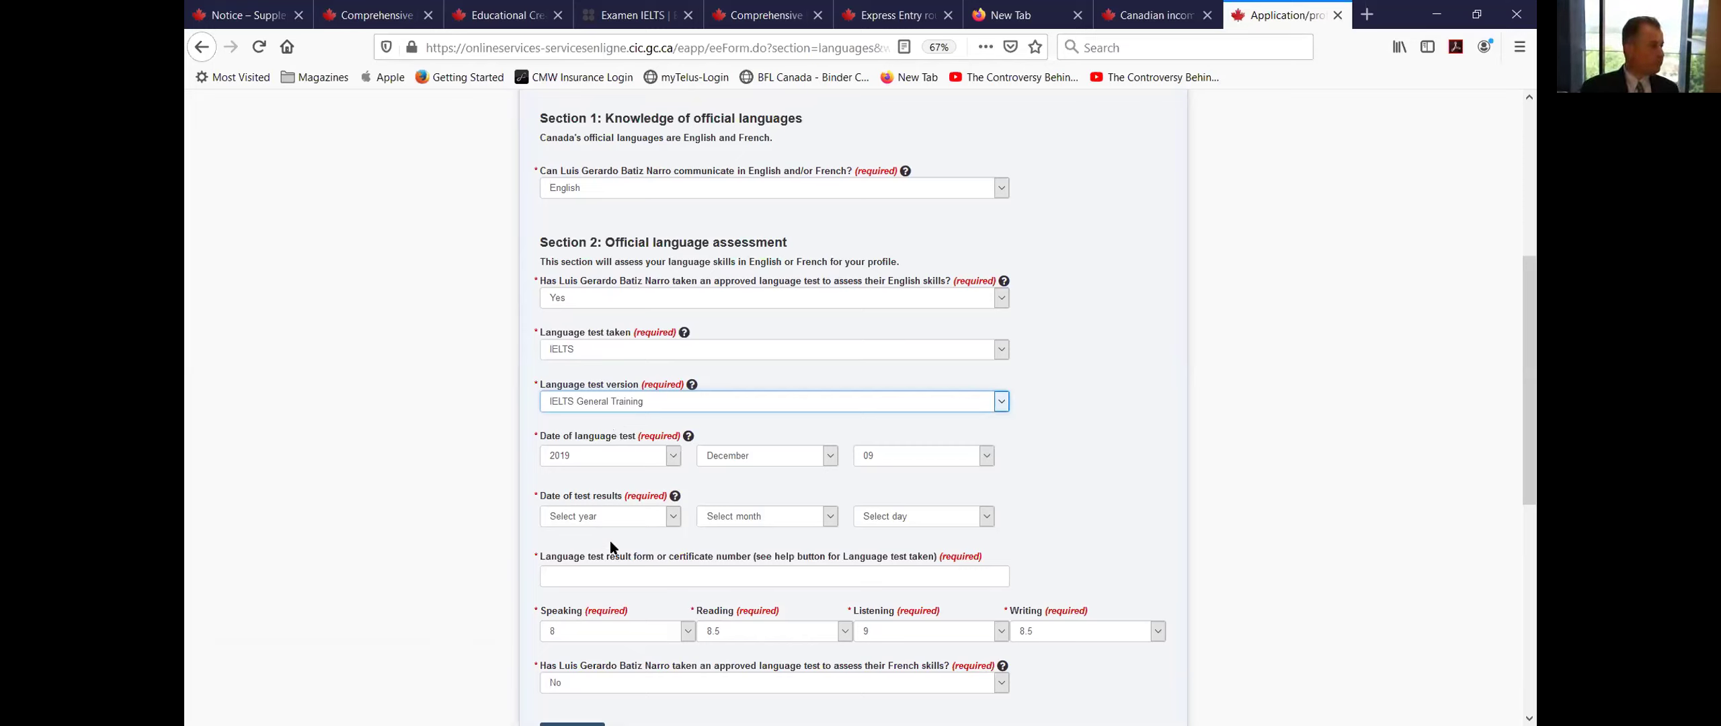
Step: Set the test results date to 04 January 2020, enter the certificate number, and save
left_click(615, 517)
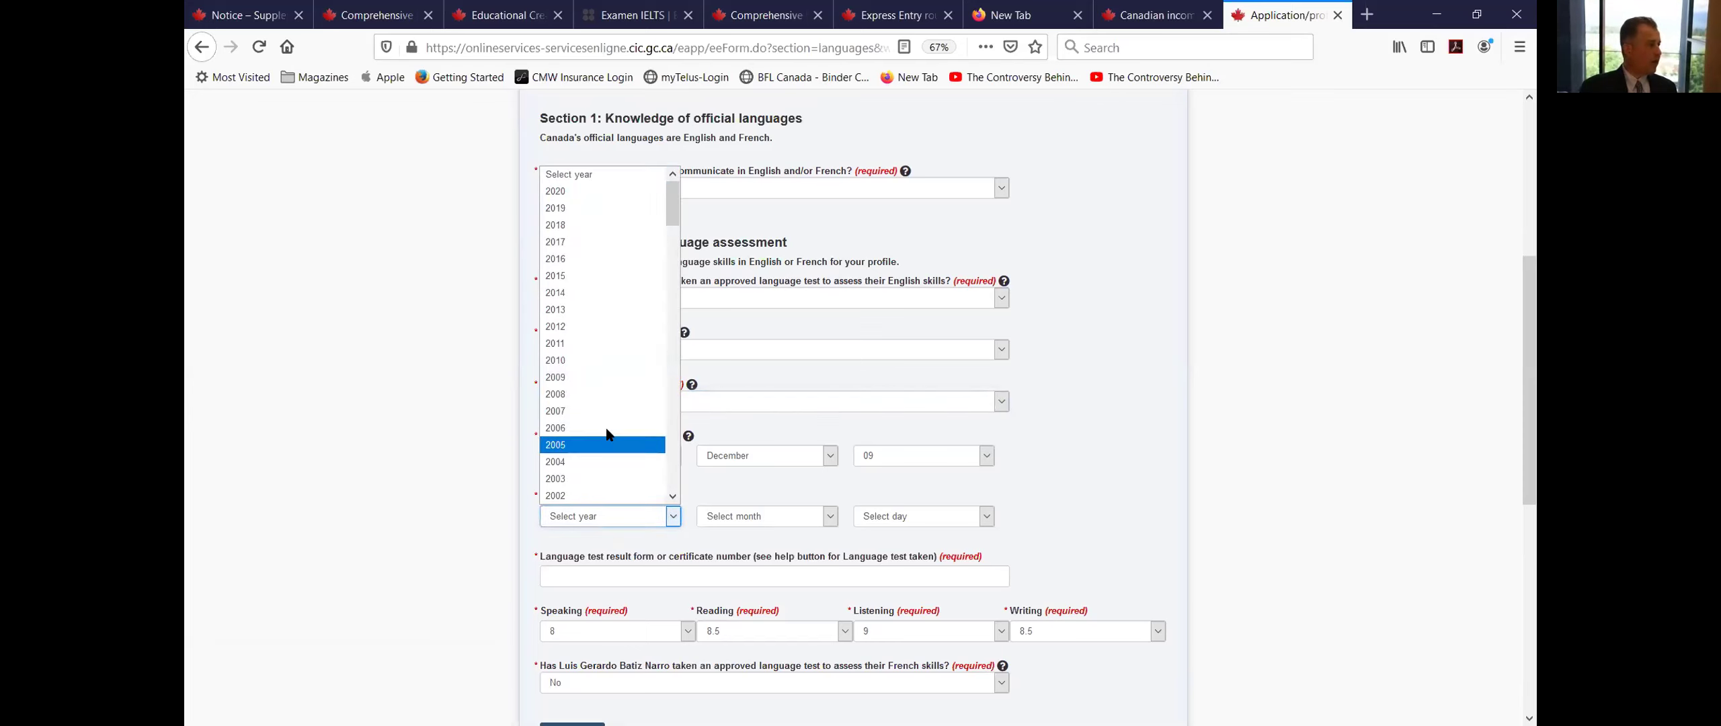
left_click(632, 202)
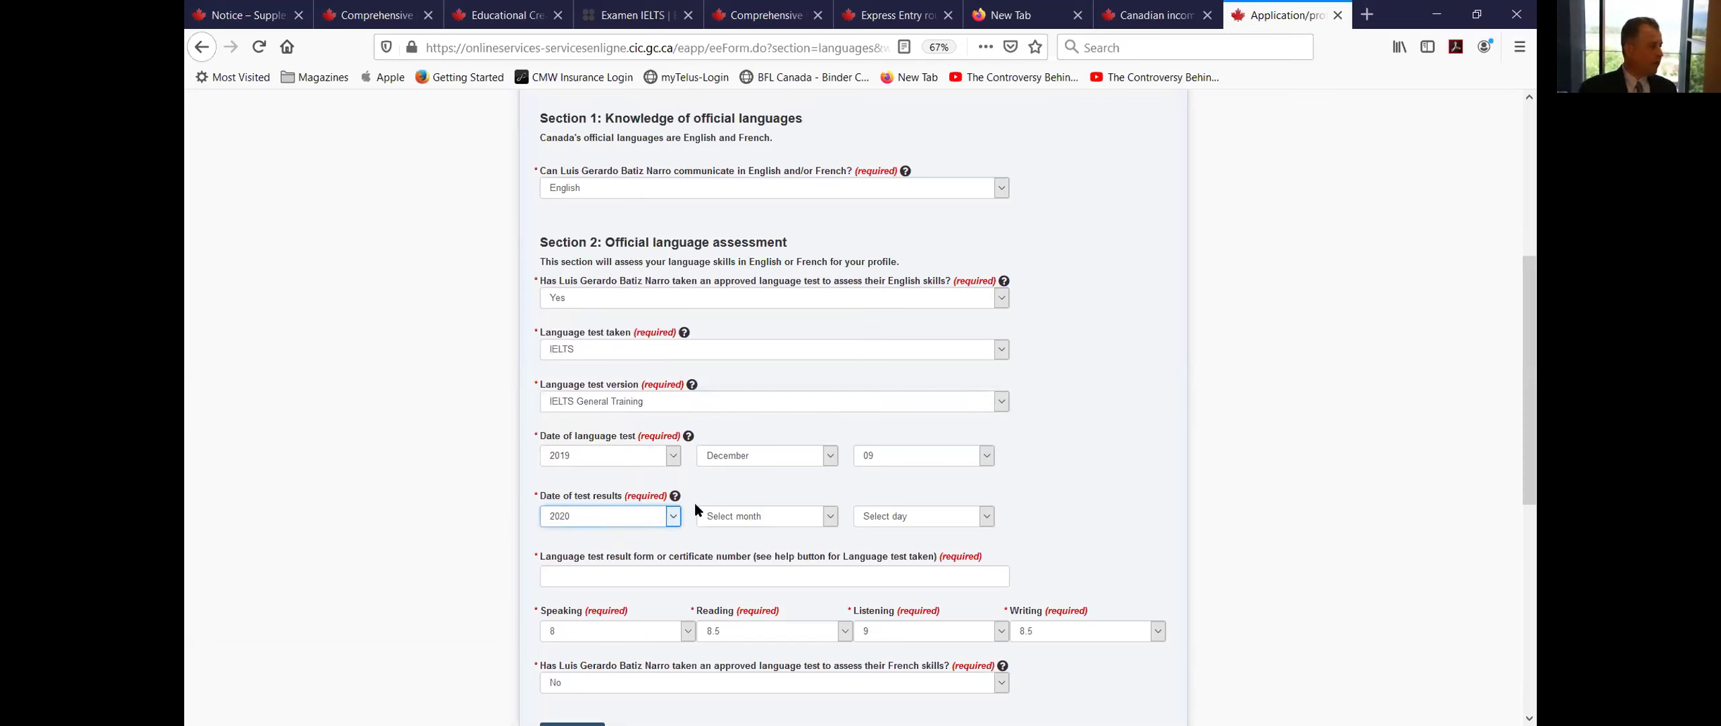
left_click(733, 515)
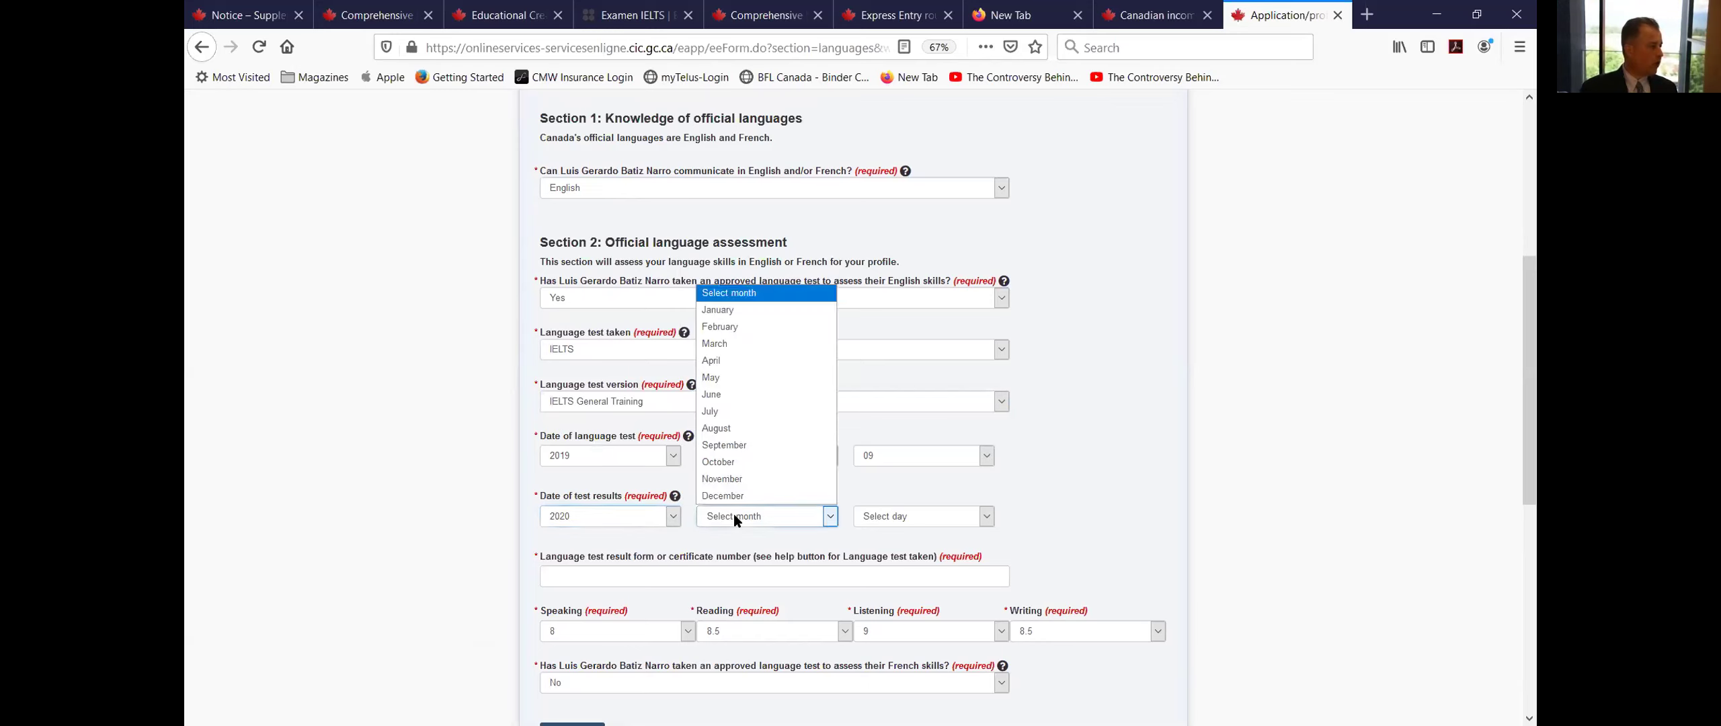
left_click(733, 316)
left_click(882, 512)
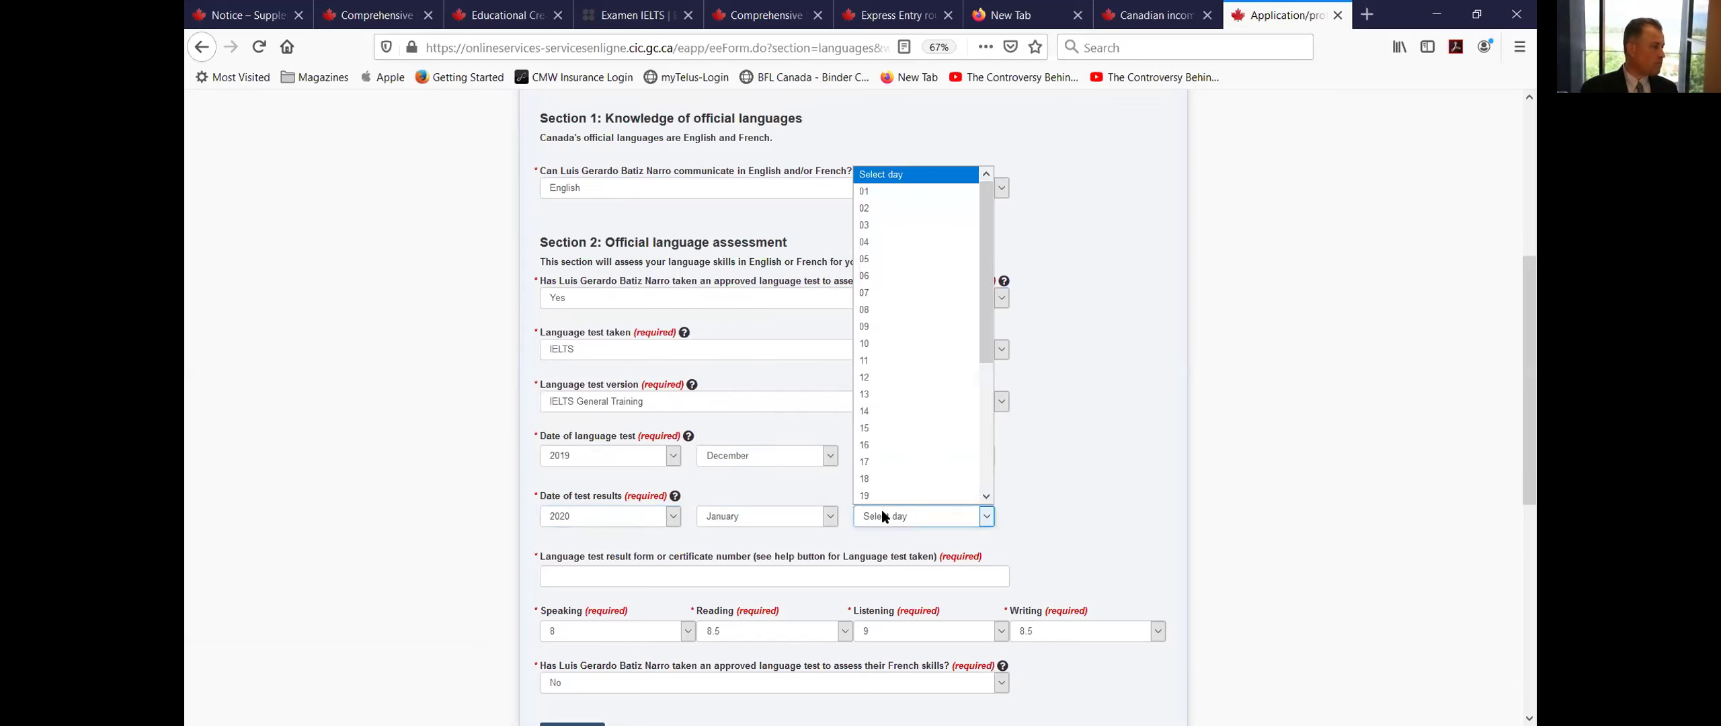
left_click(898, 243)
left_click(671, 581)
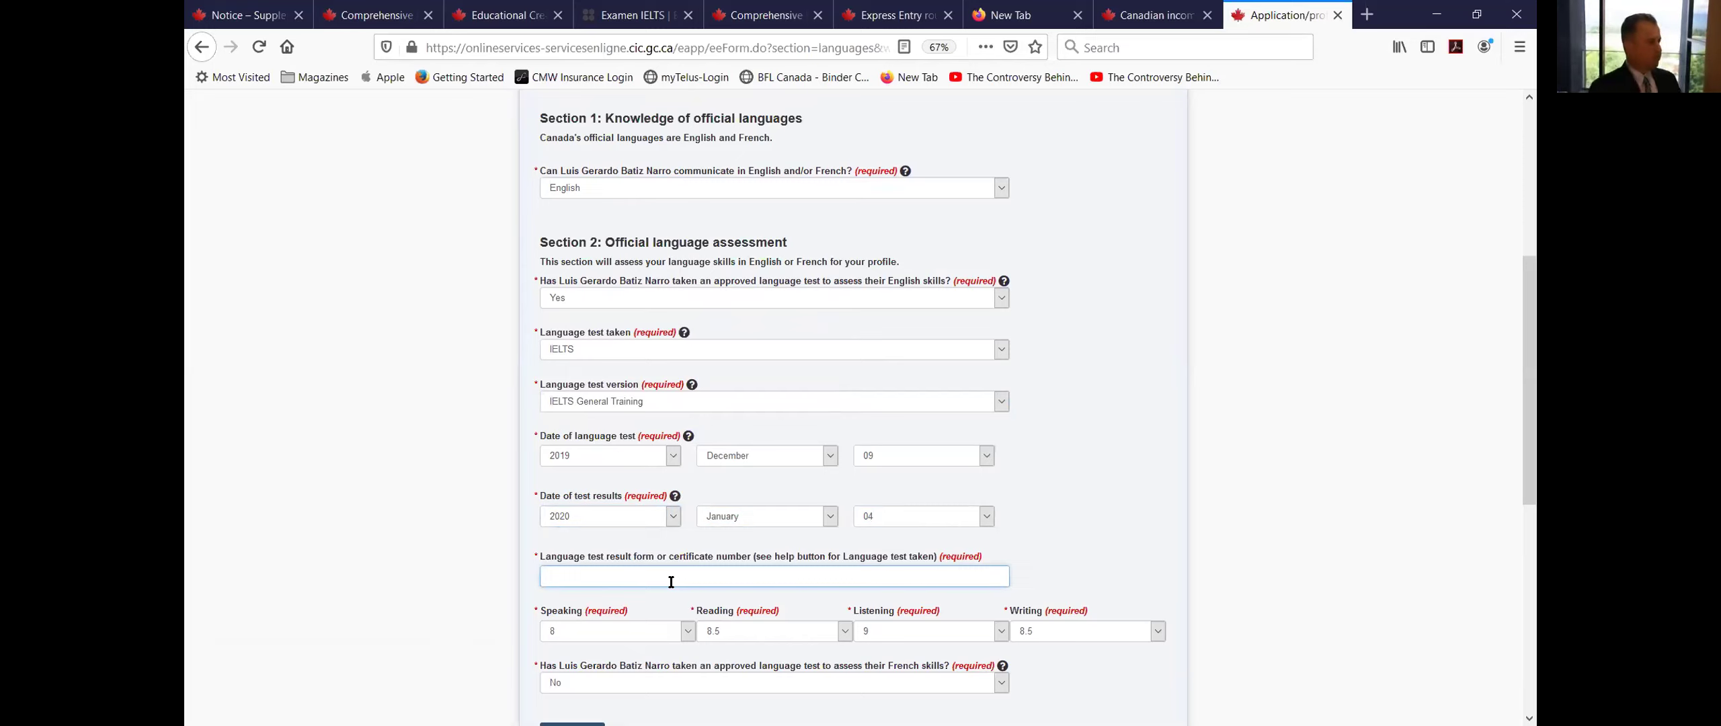
type("E")
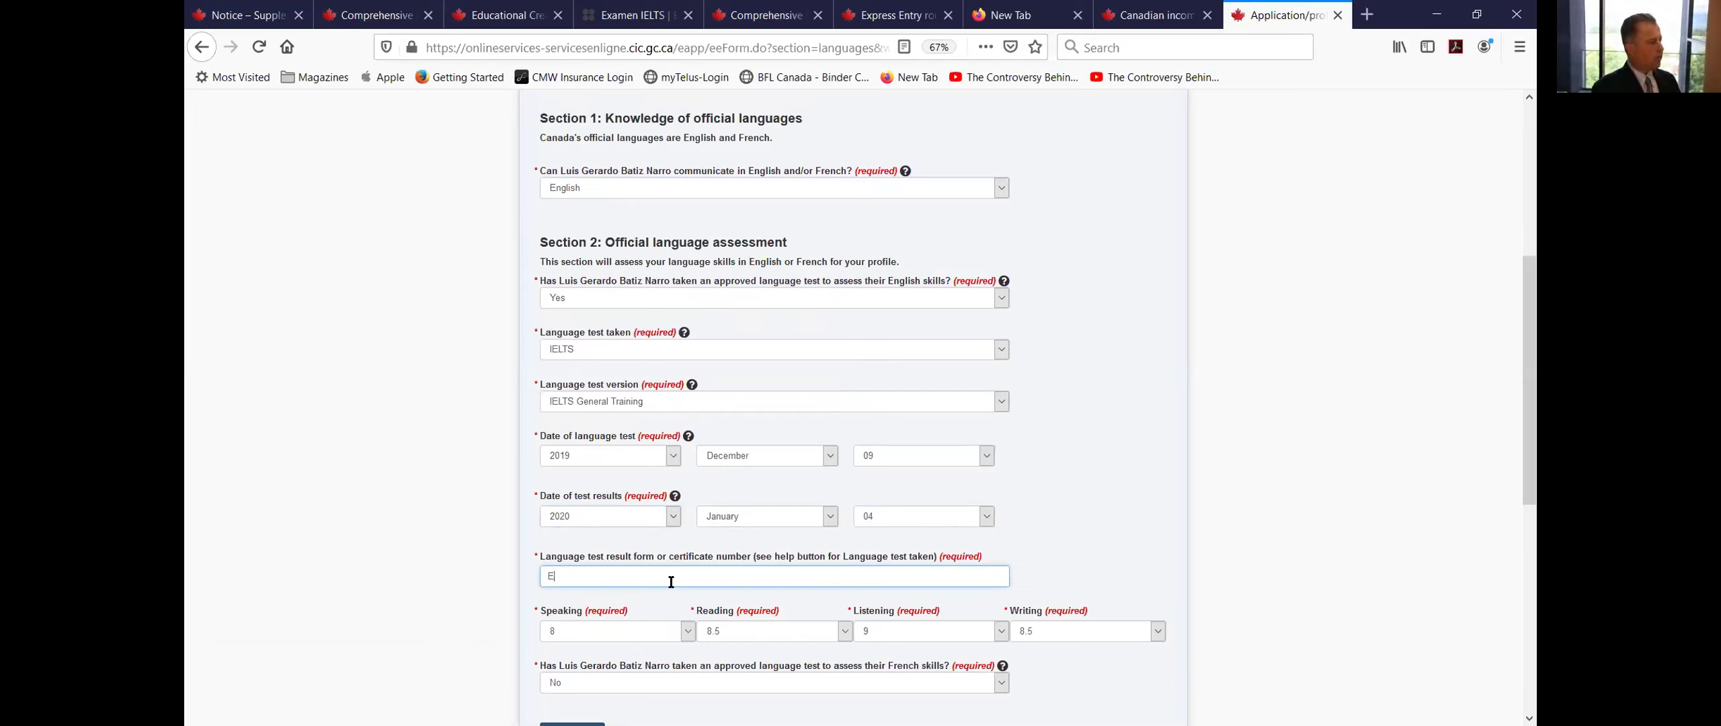
type("G1234567")
scroll(642, 562, "down", 3)
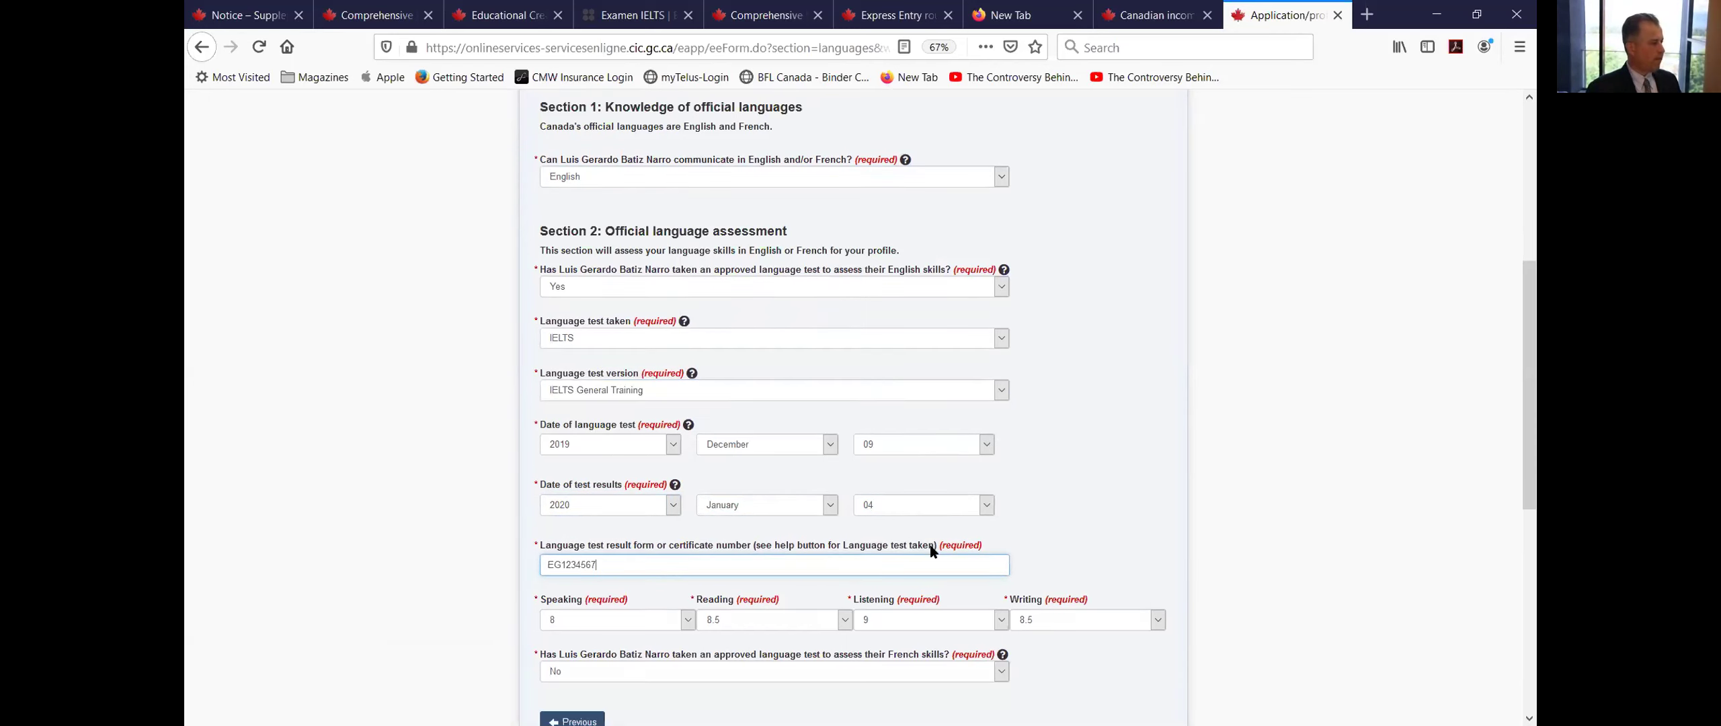
left_click(553, 666)
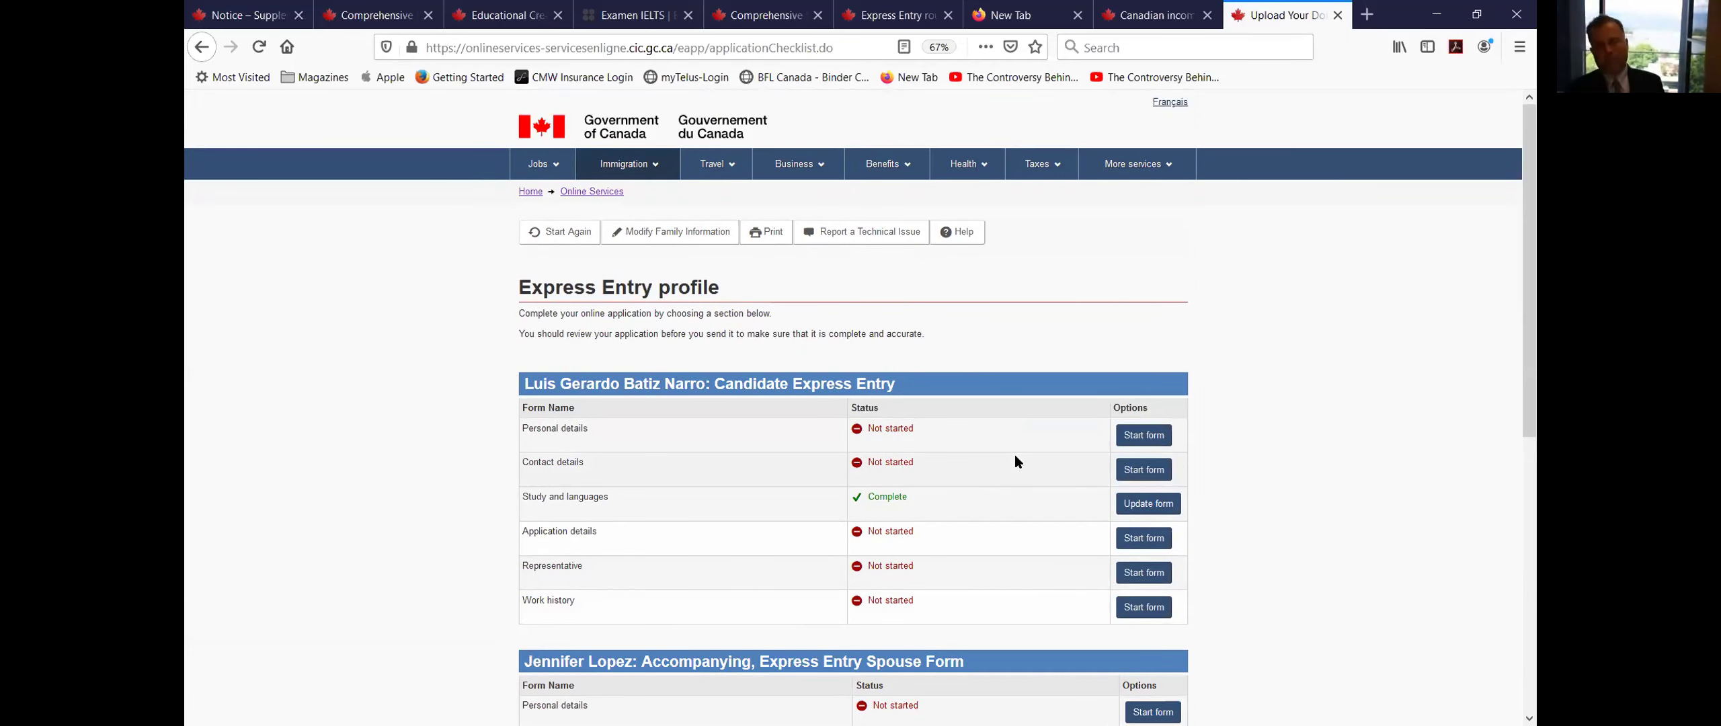
Step: Start the Personal details form and answer Yes to previous IRCC applications under Immigration history
scroll(896, 392, "down", 1)
left_click(1143, 384)
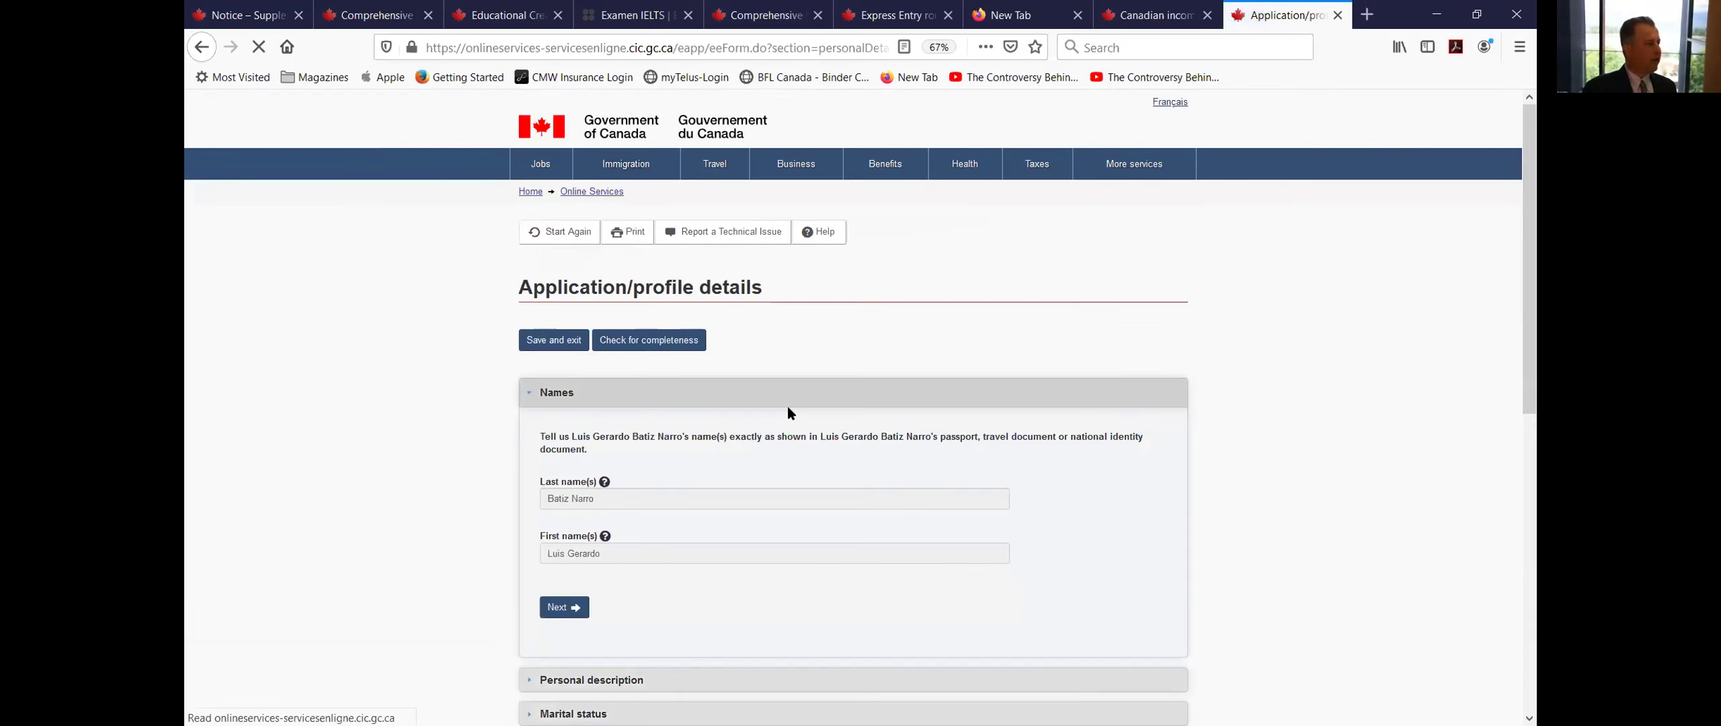
scroll(773, 417, "down", 3)
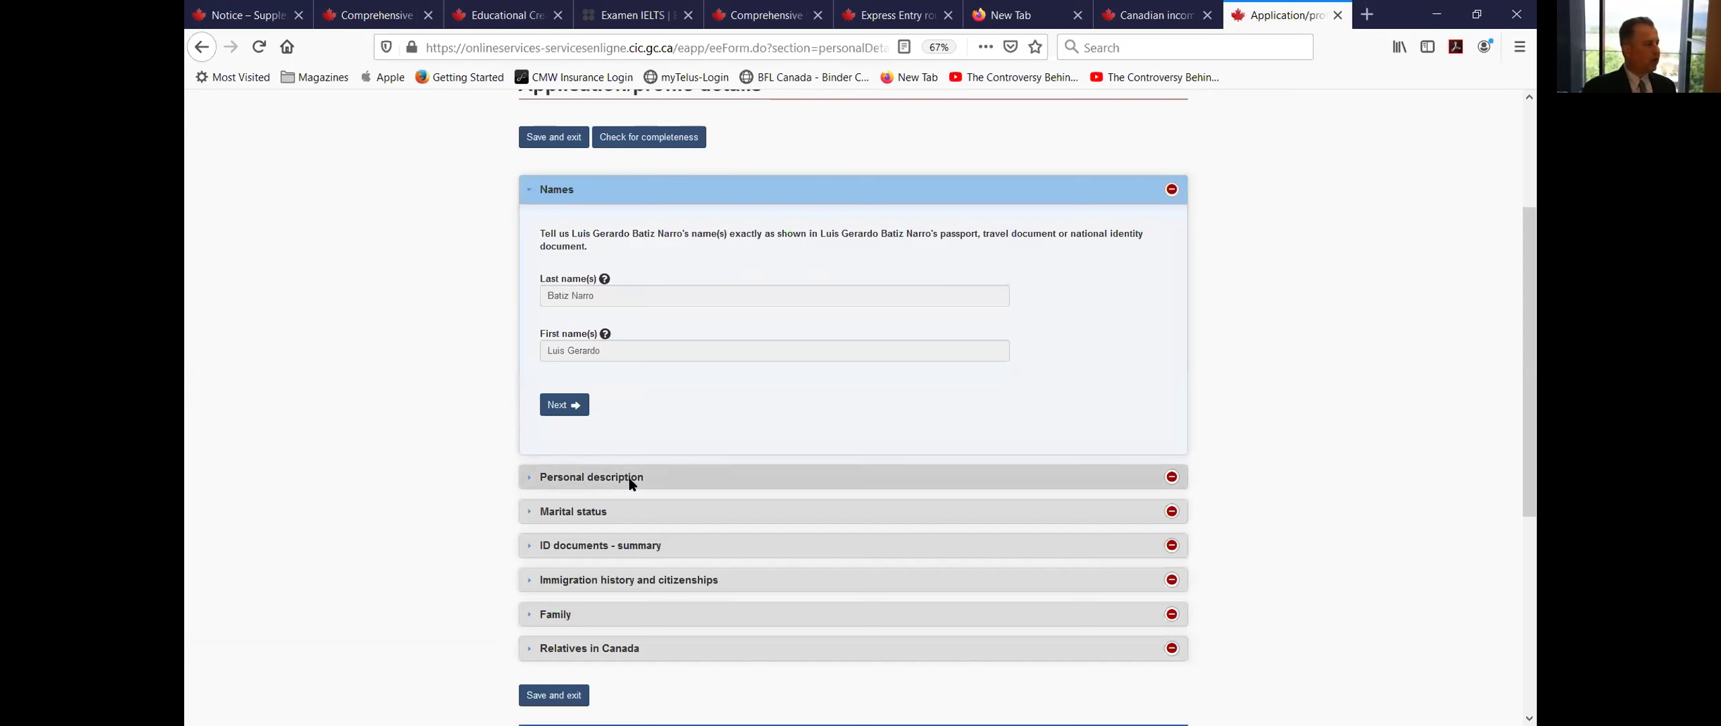
left_click(631, 478)
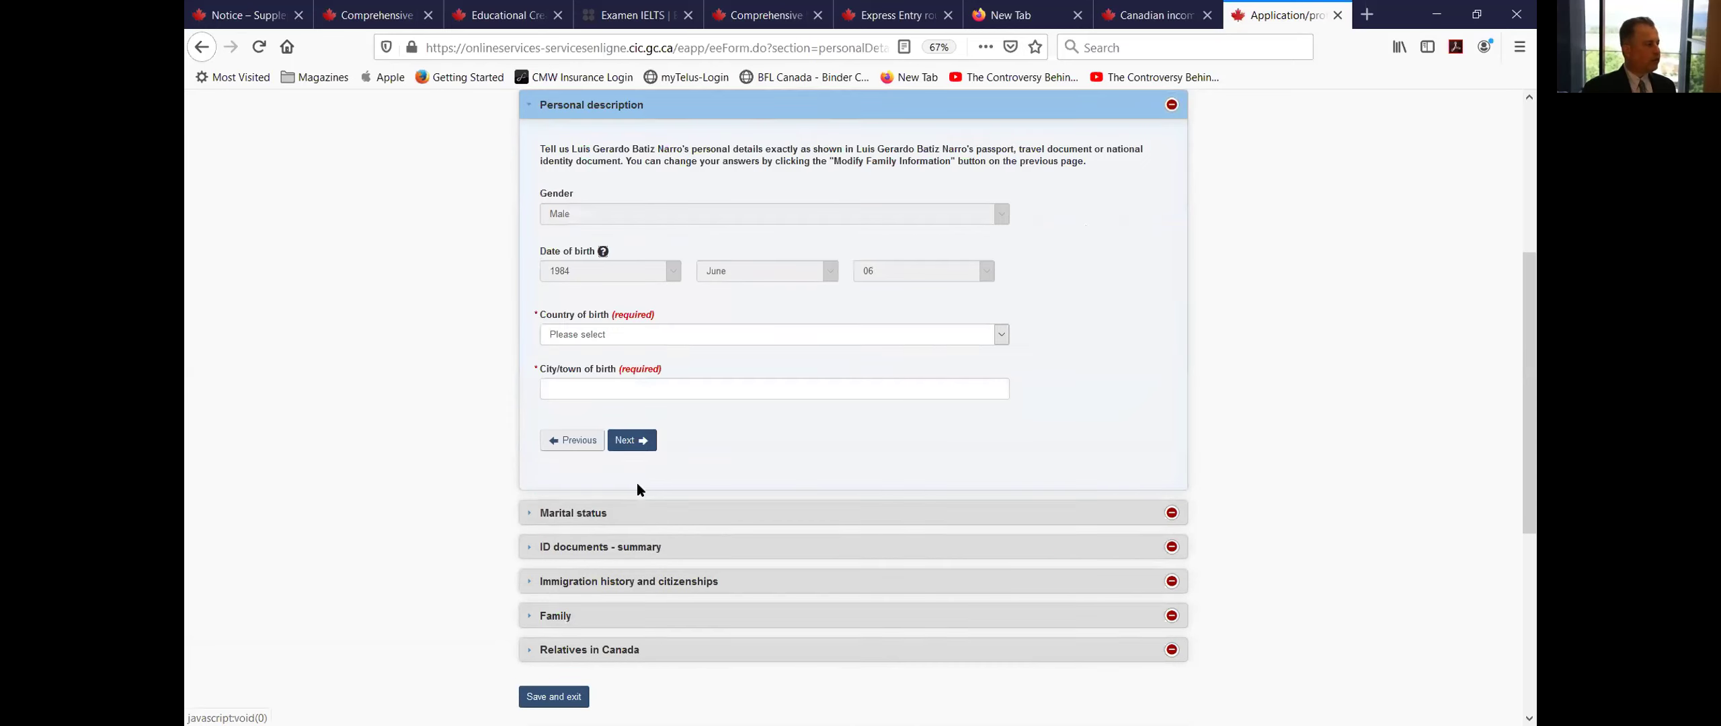
left_click(632, 579)
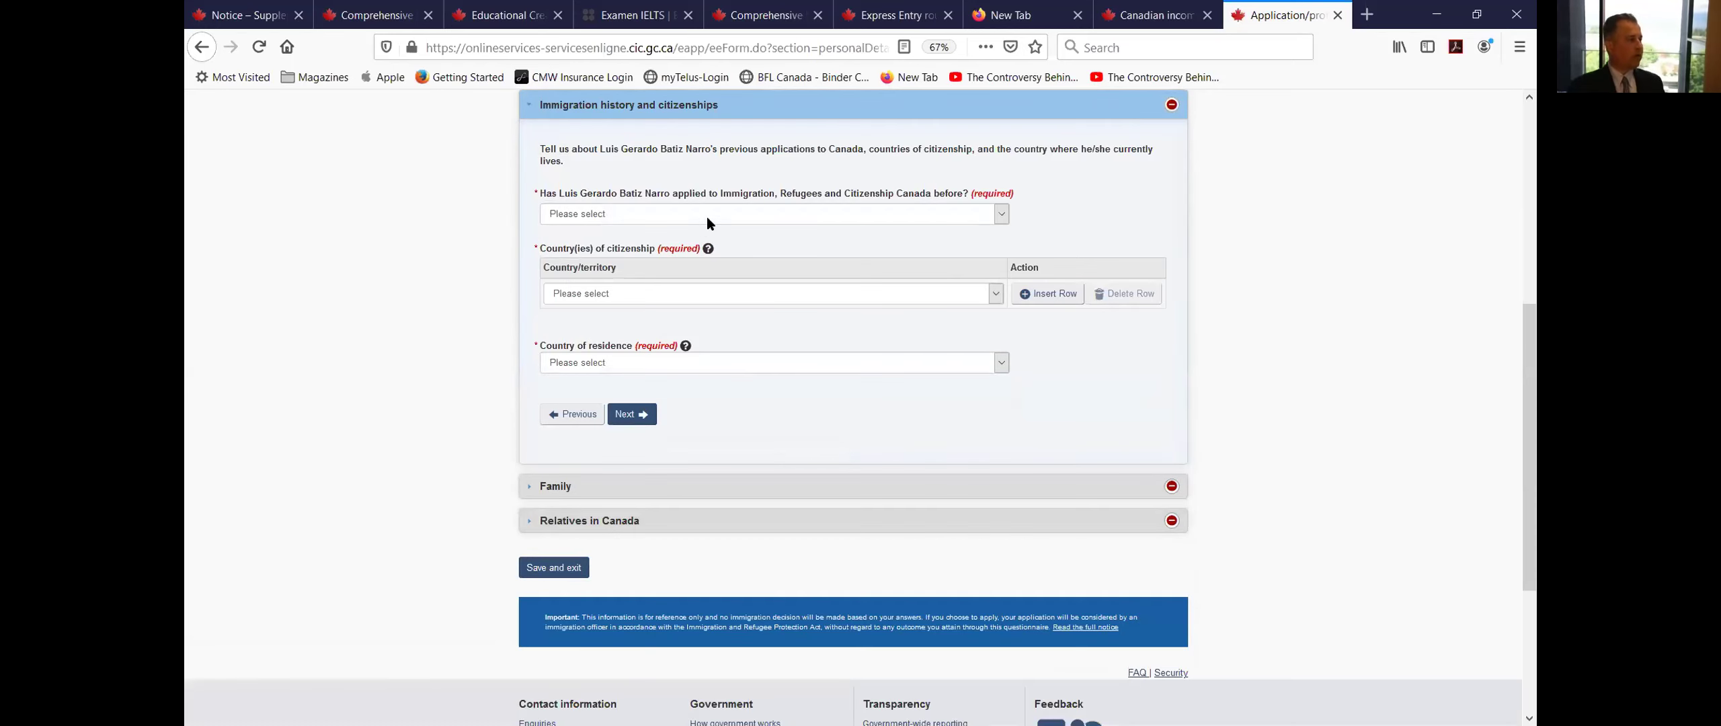
left_click(715, 213)
left_click(644, 241)
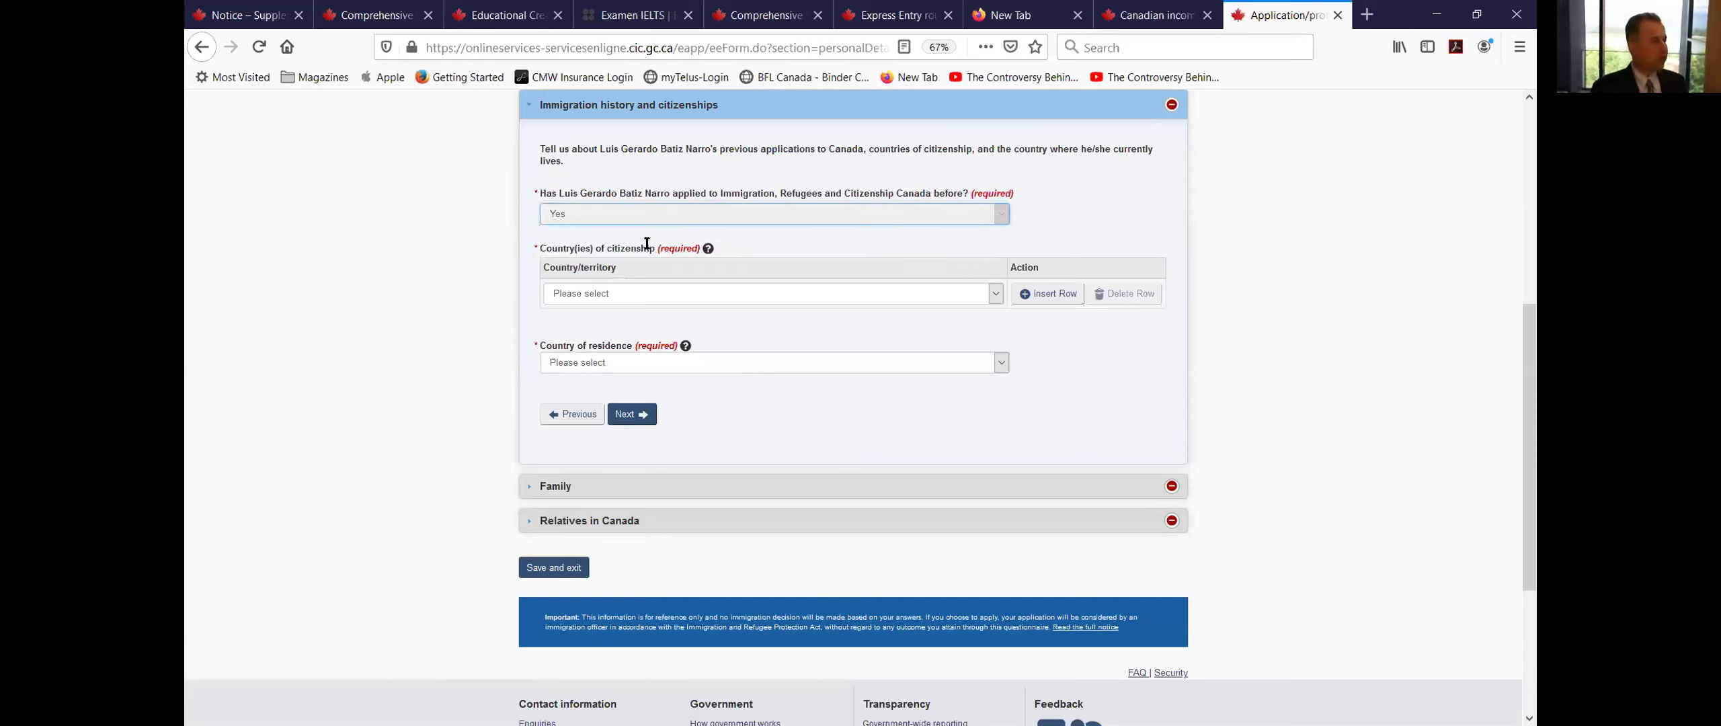
left_click(640, 270)
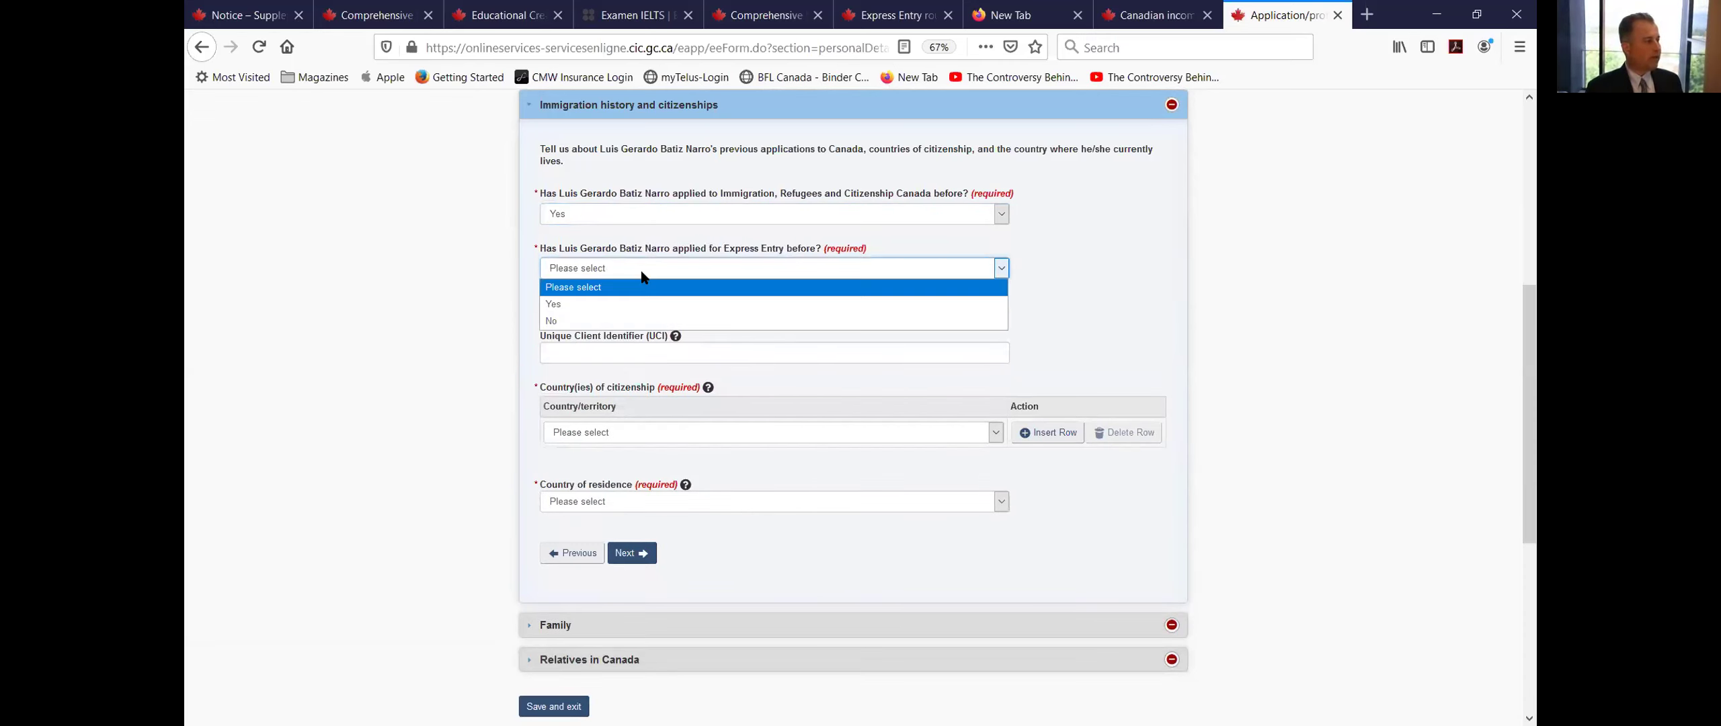
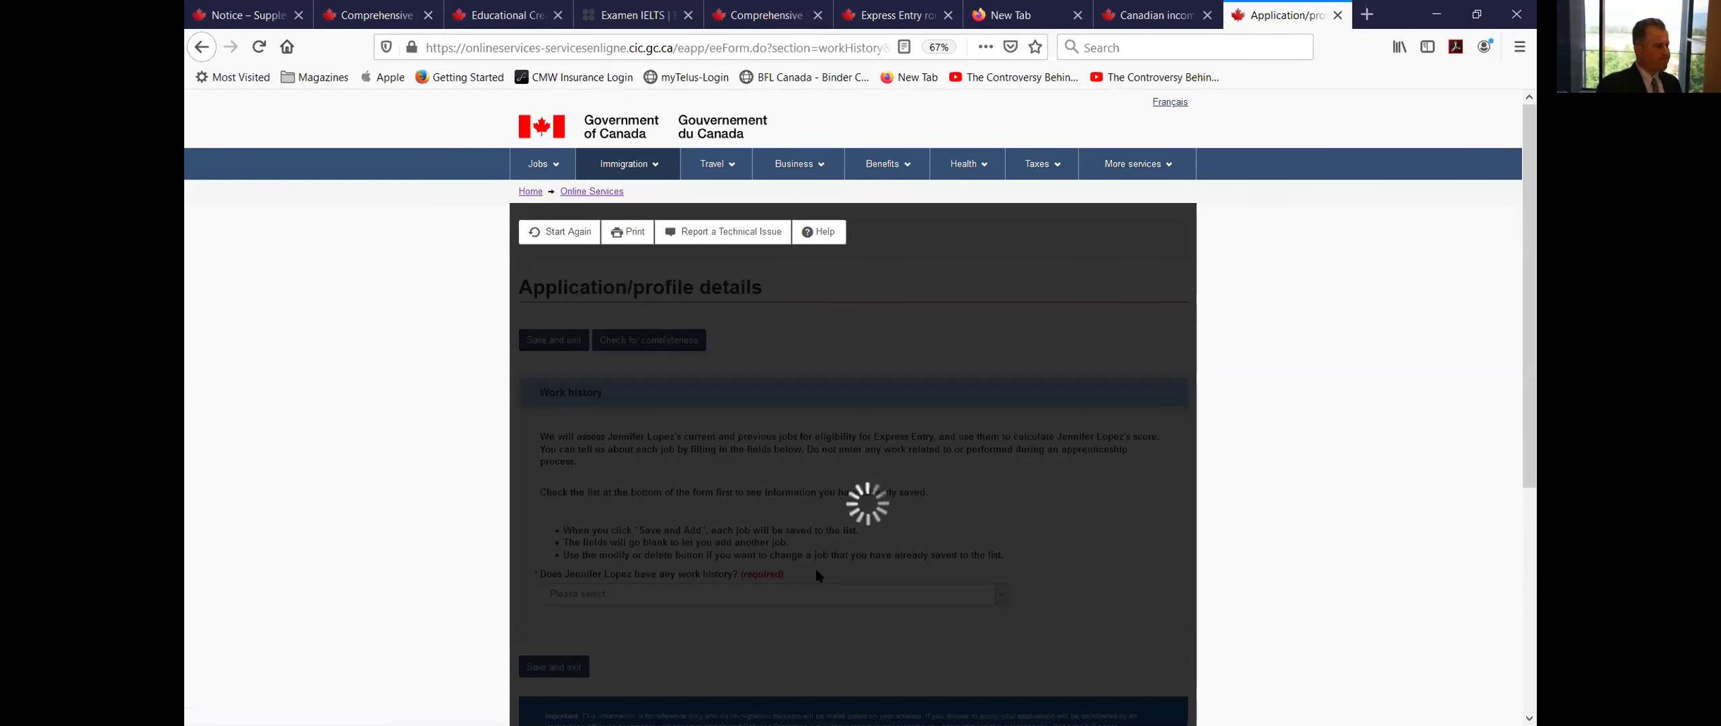
Step: Answer No for the spouse's work history, save the form, and continue from the completed checklist to the declaration
left_click(697, 594)
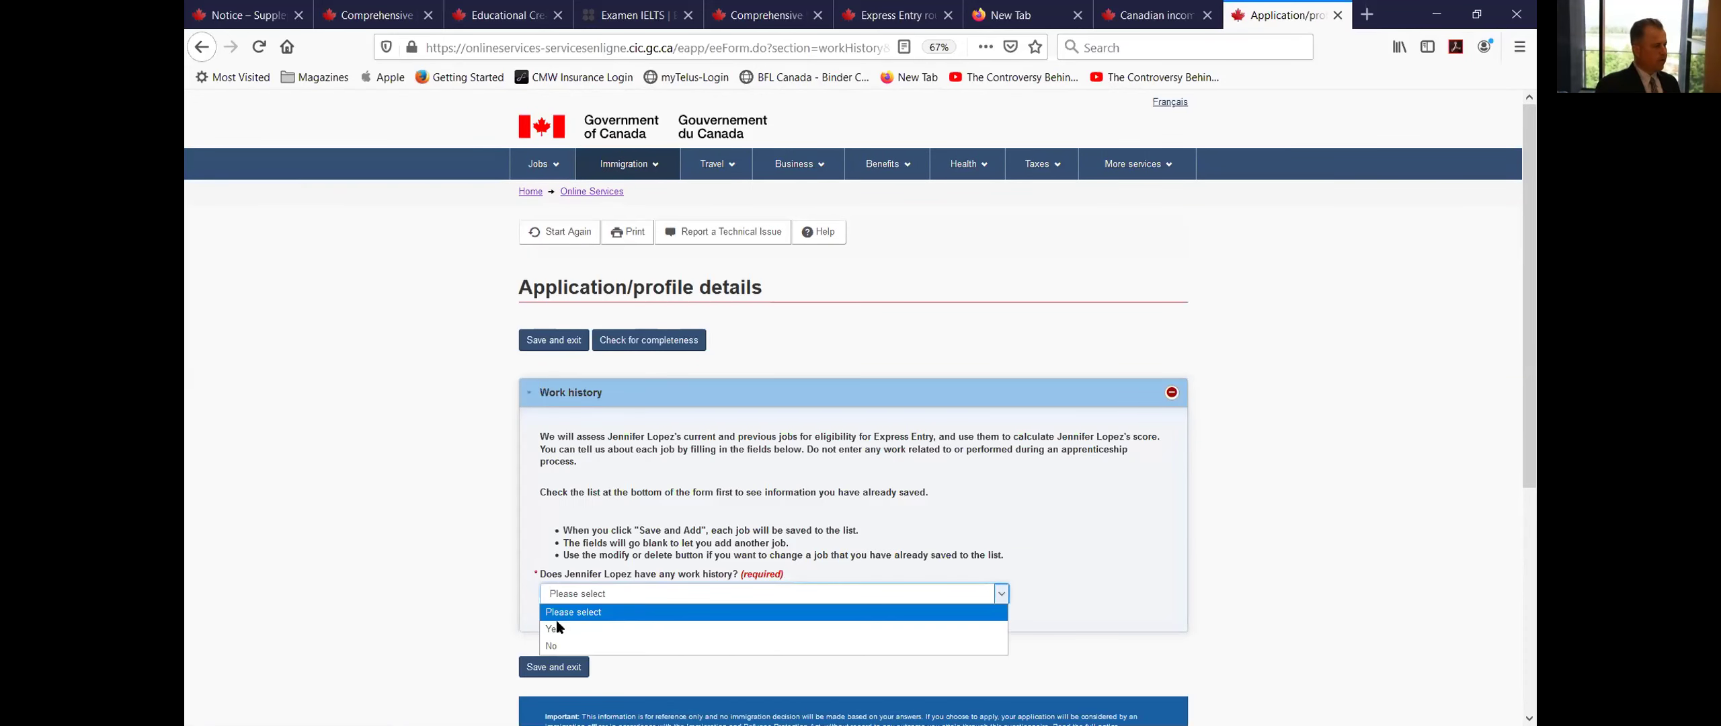
left_click(558, 642)
left_click(553, 667)
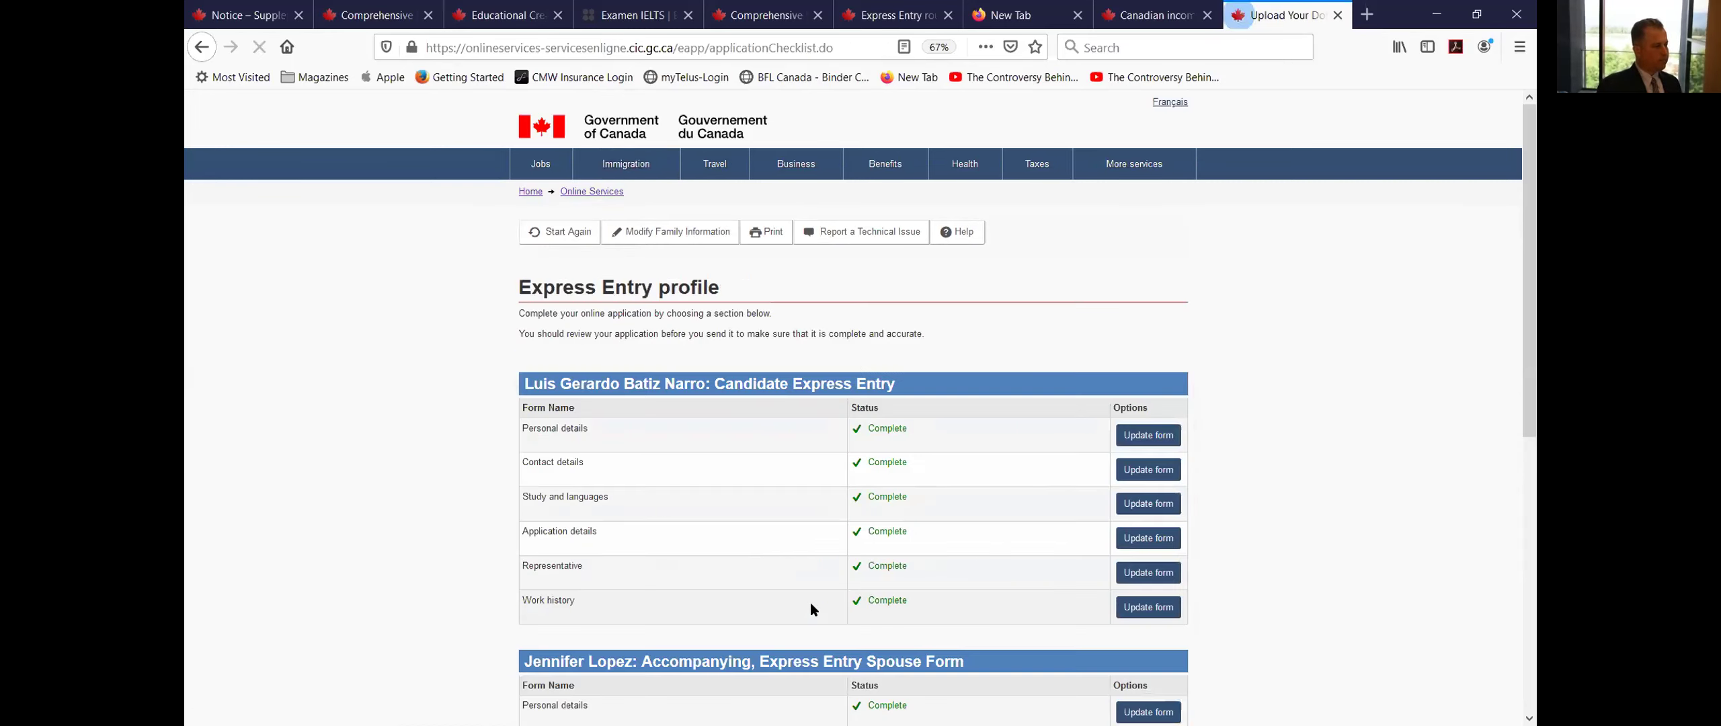
scroll(809, 603, "down", 5)
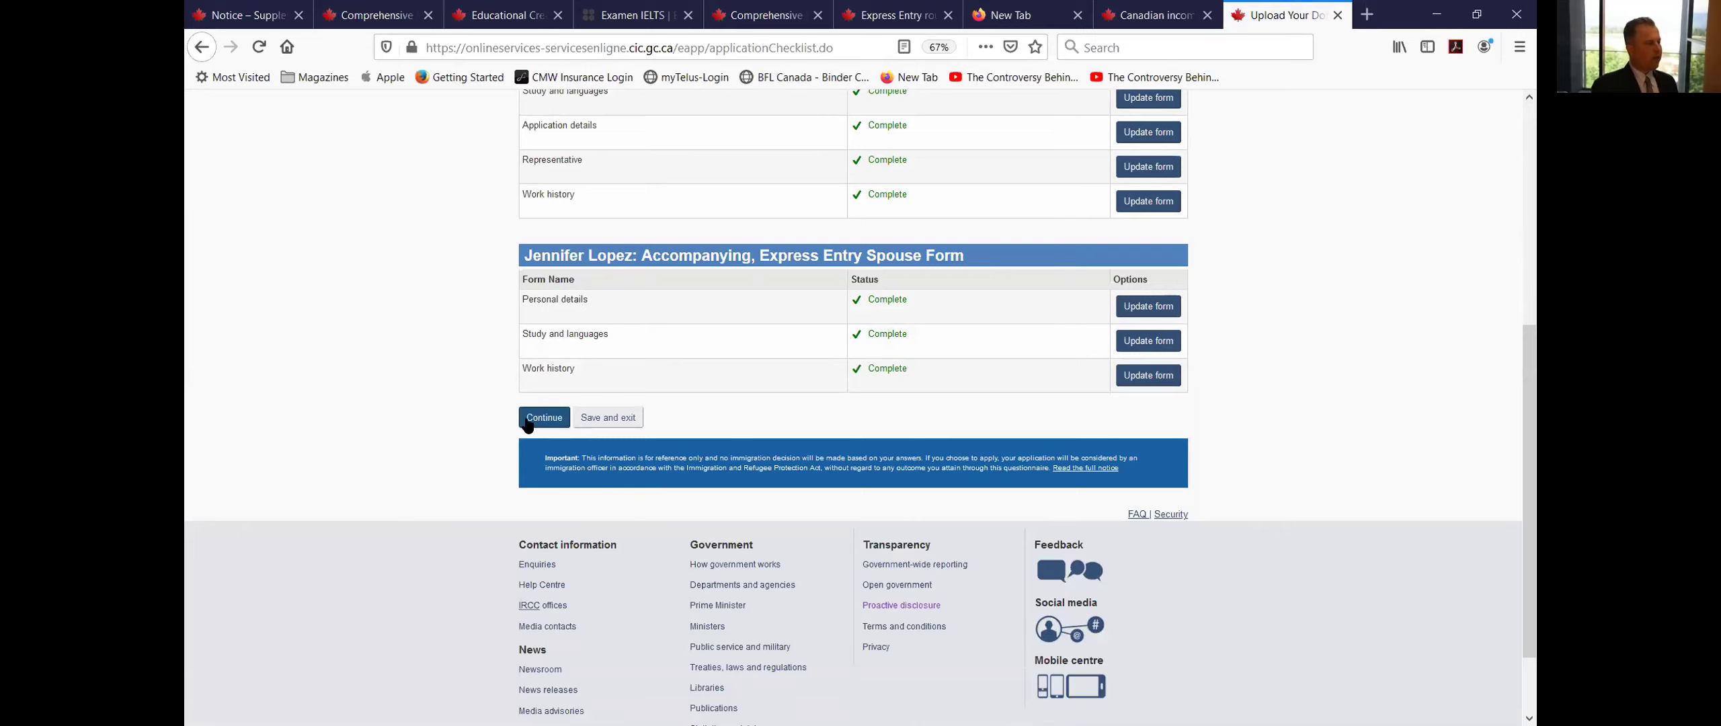
left_click(528, 422)
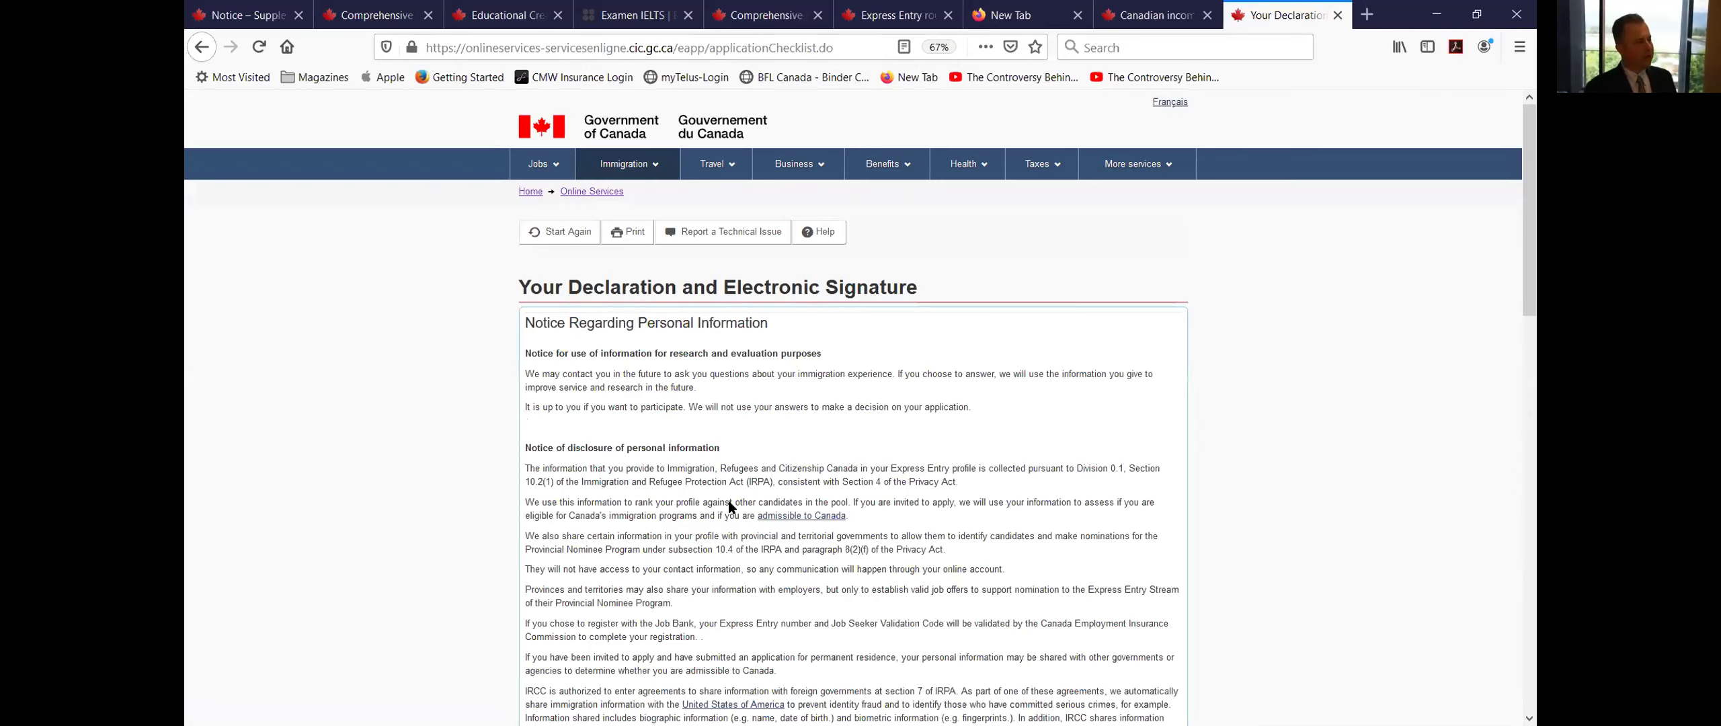
Step: Set both the declaration statement and the research consent to I agree
scroll(530, 497, "down", 10)
left_click(530, 563)
scroll(535, 563, "down", 2)
left_click(547, 562)
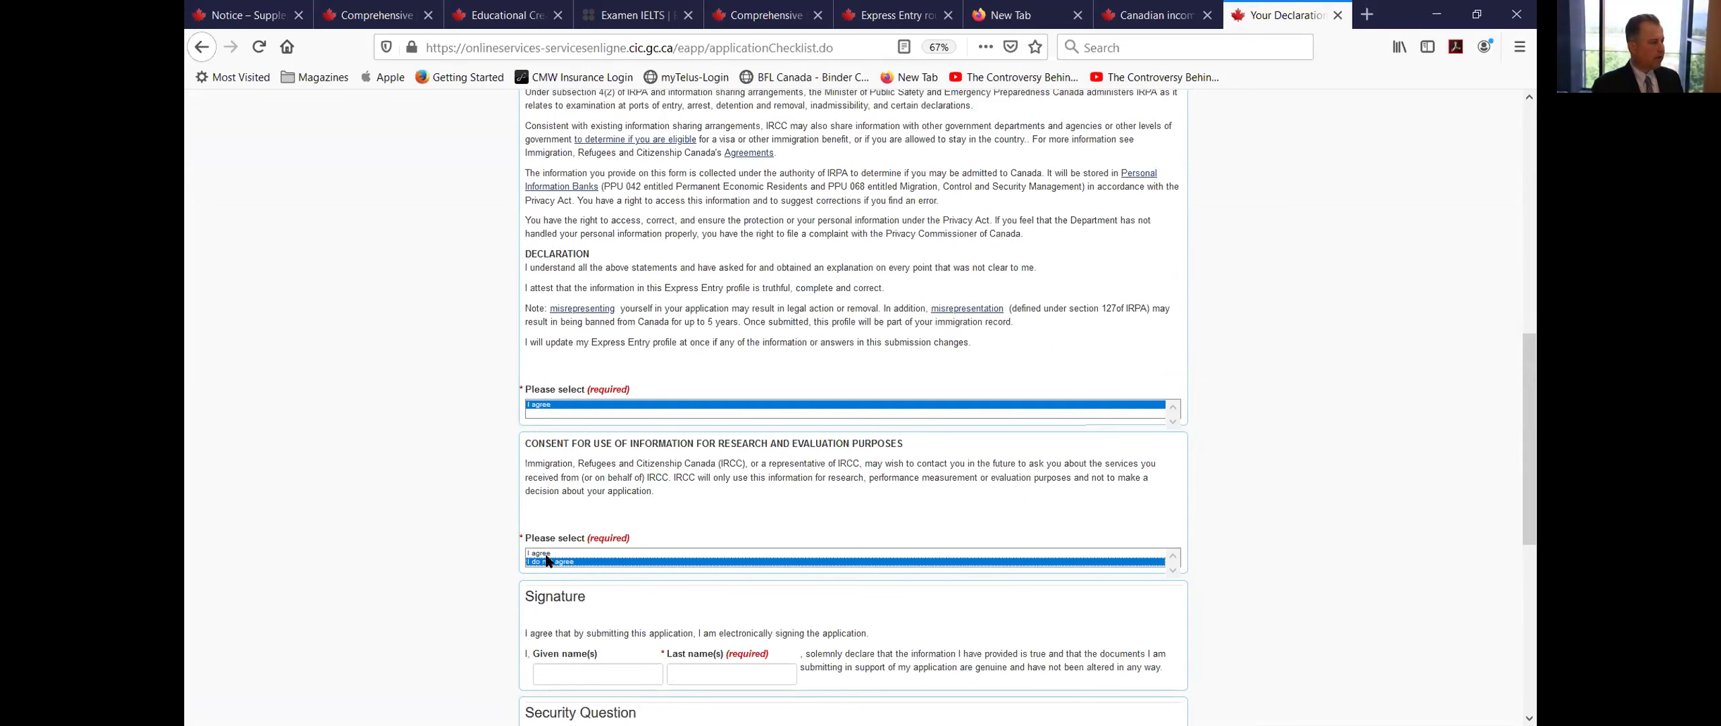
left_click(546, 553)
Step: Sign with the applicant's given names and last name, and enter the security question answer
left_click(616, 669)
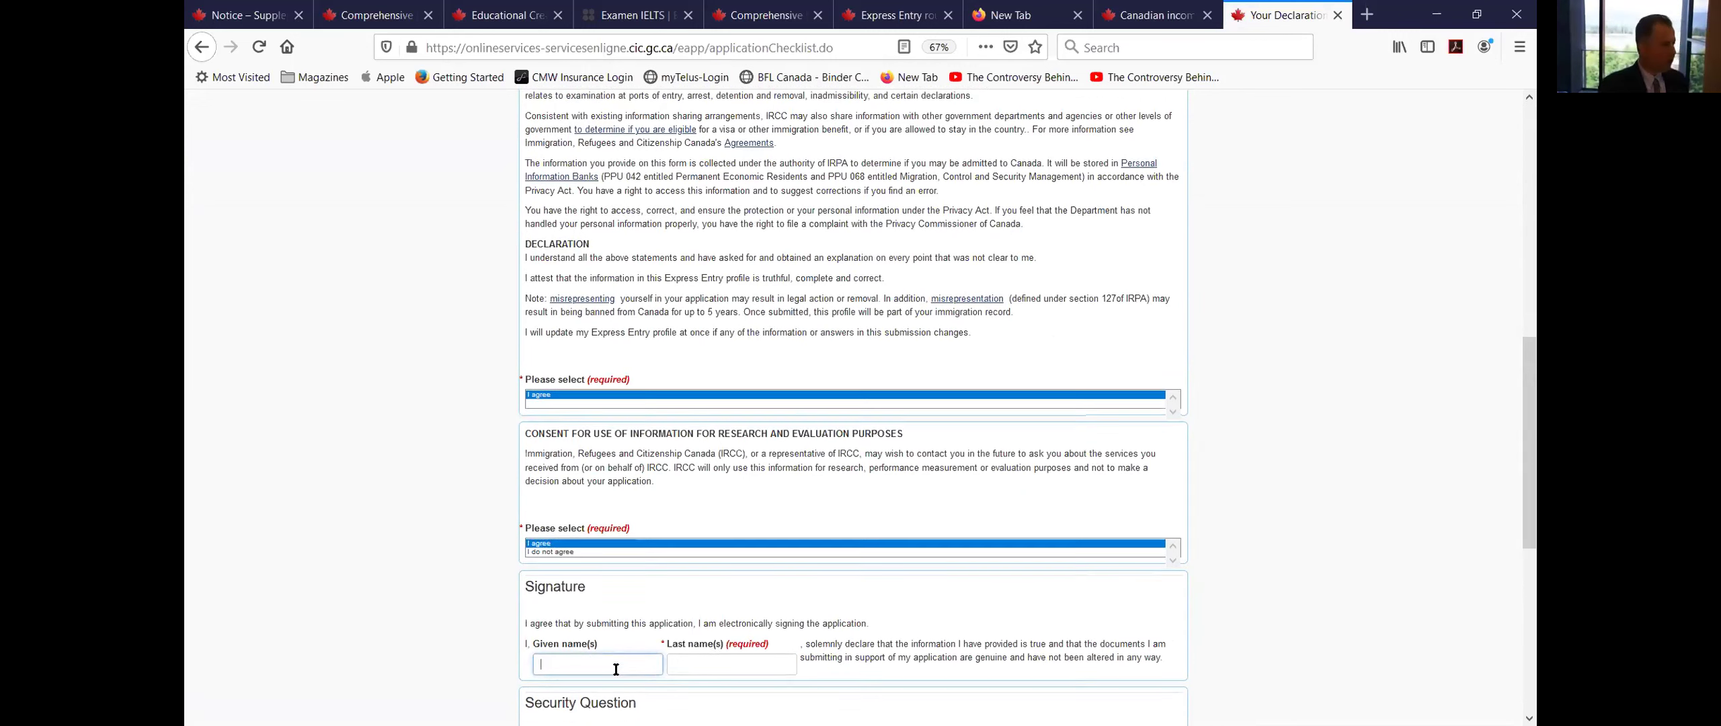
scroll(616, 668, "down", 3)
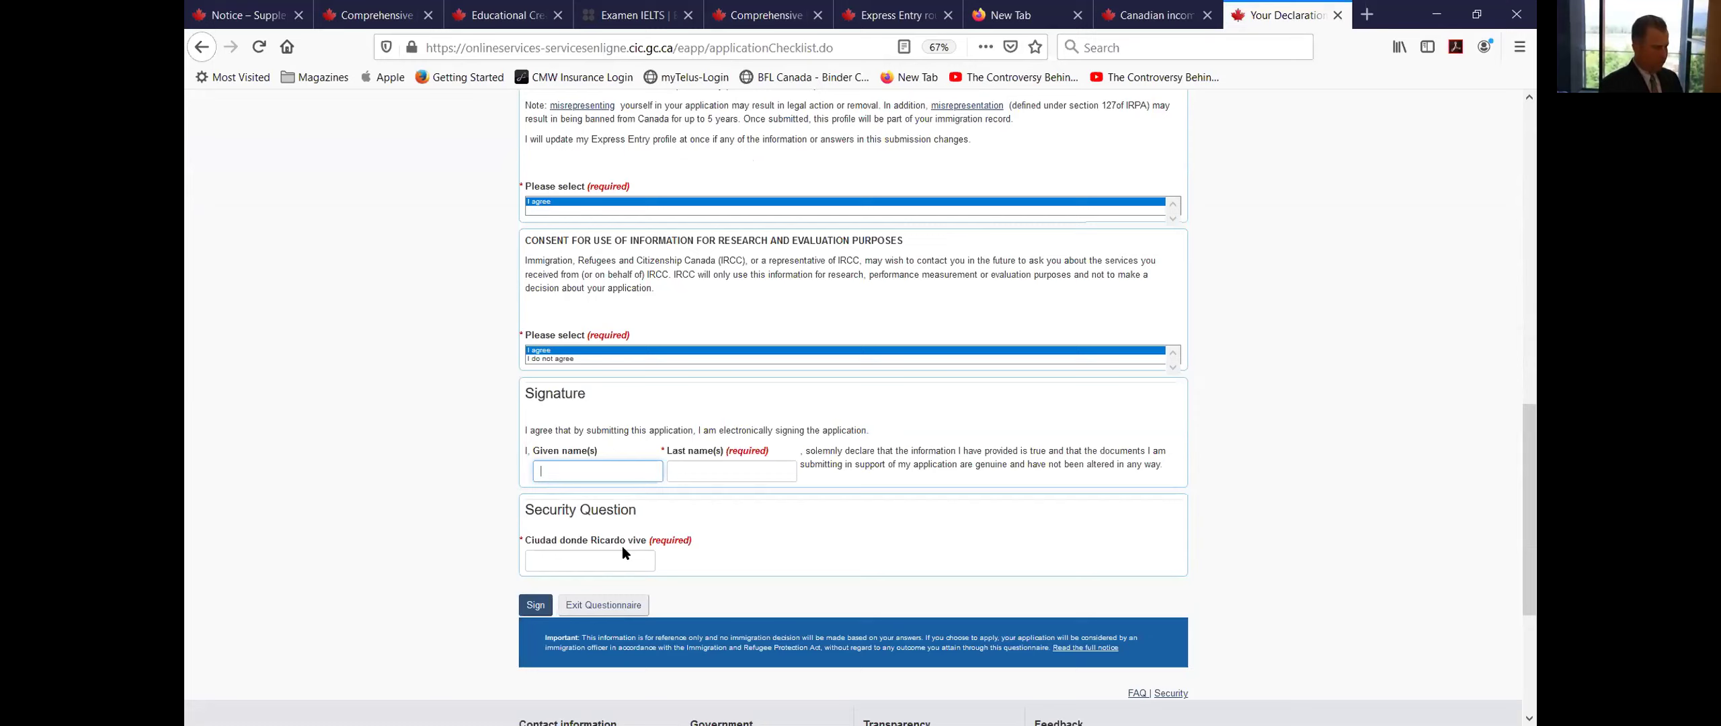
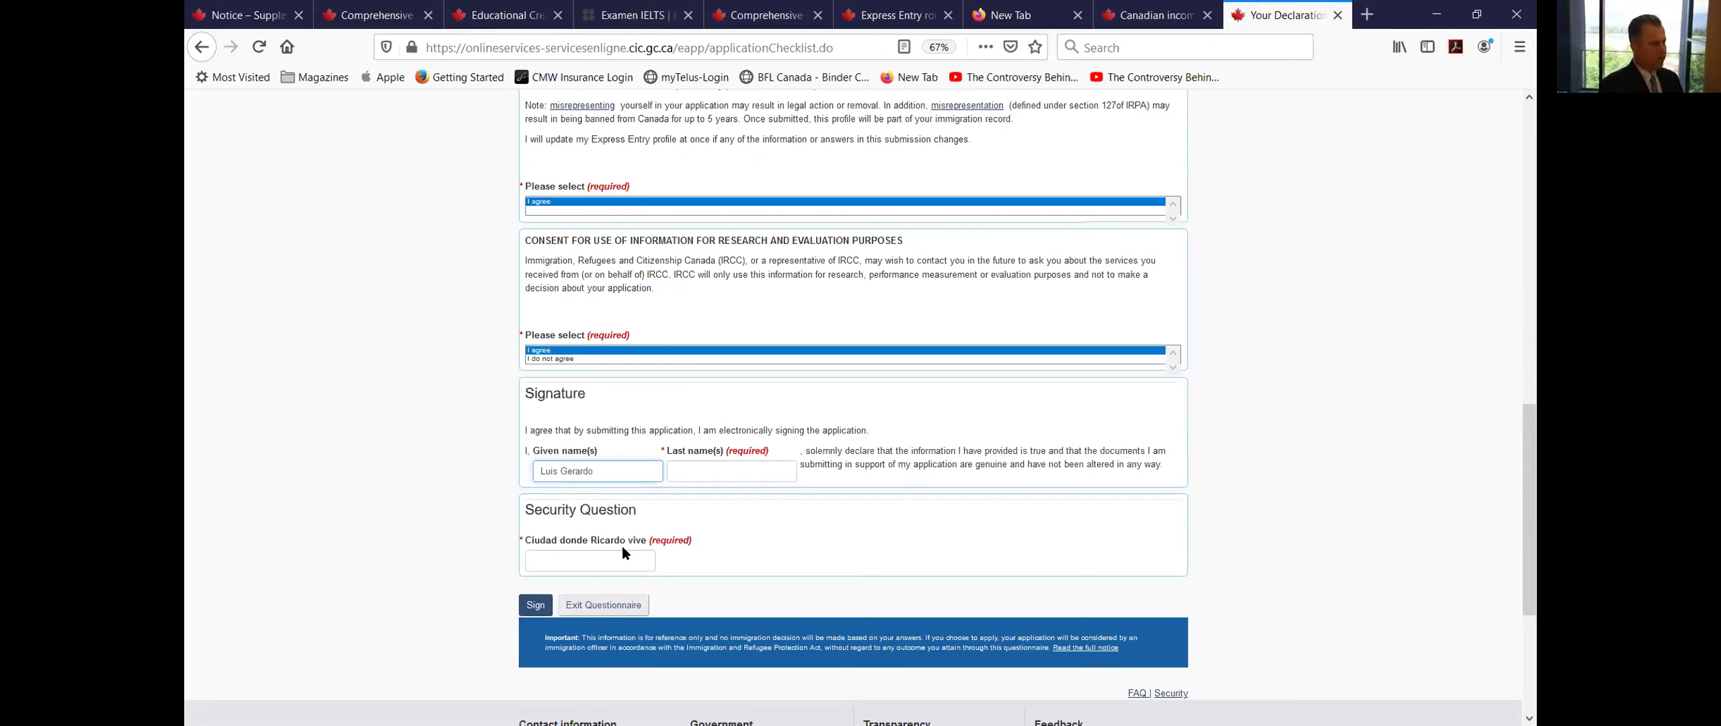
key("Tab")
key("Tab")
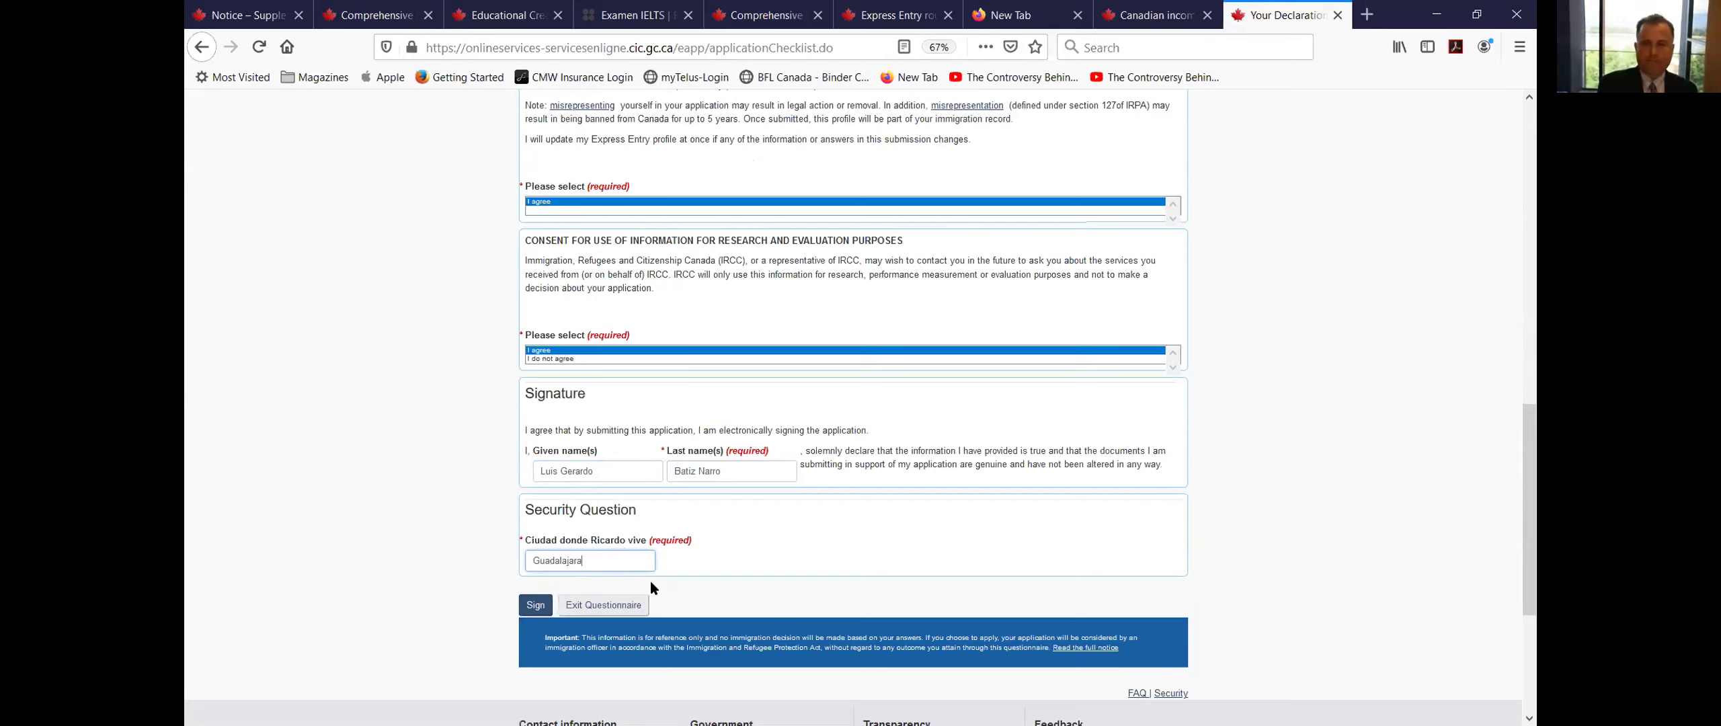
scroll(742, 489, "up", 1)
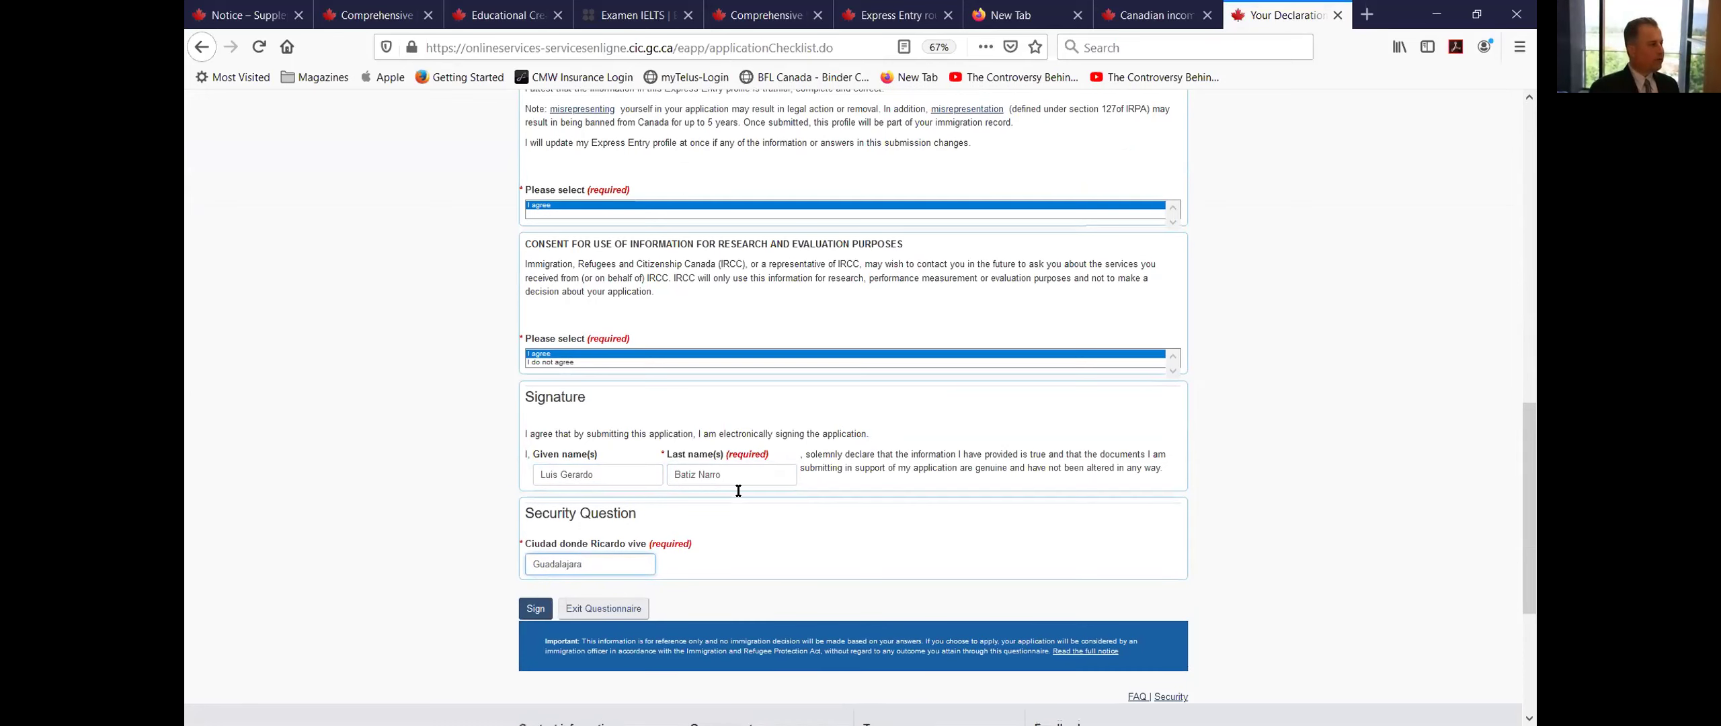
scroll(738, 491, "up", 5)
left_click_drag(731, 431, 775, 344)
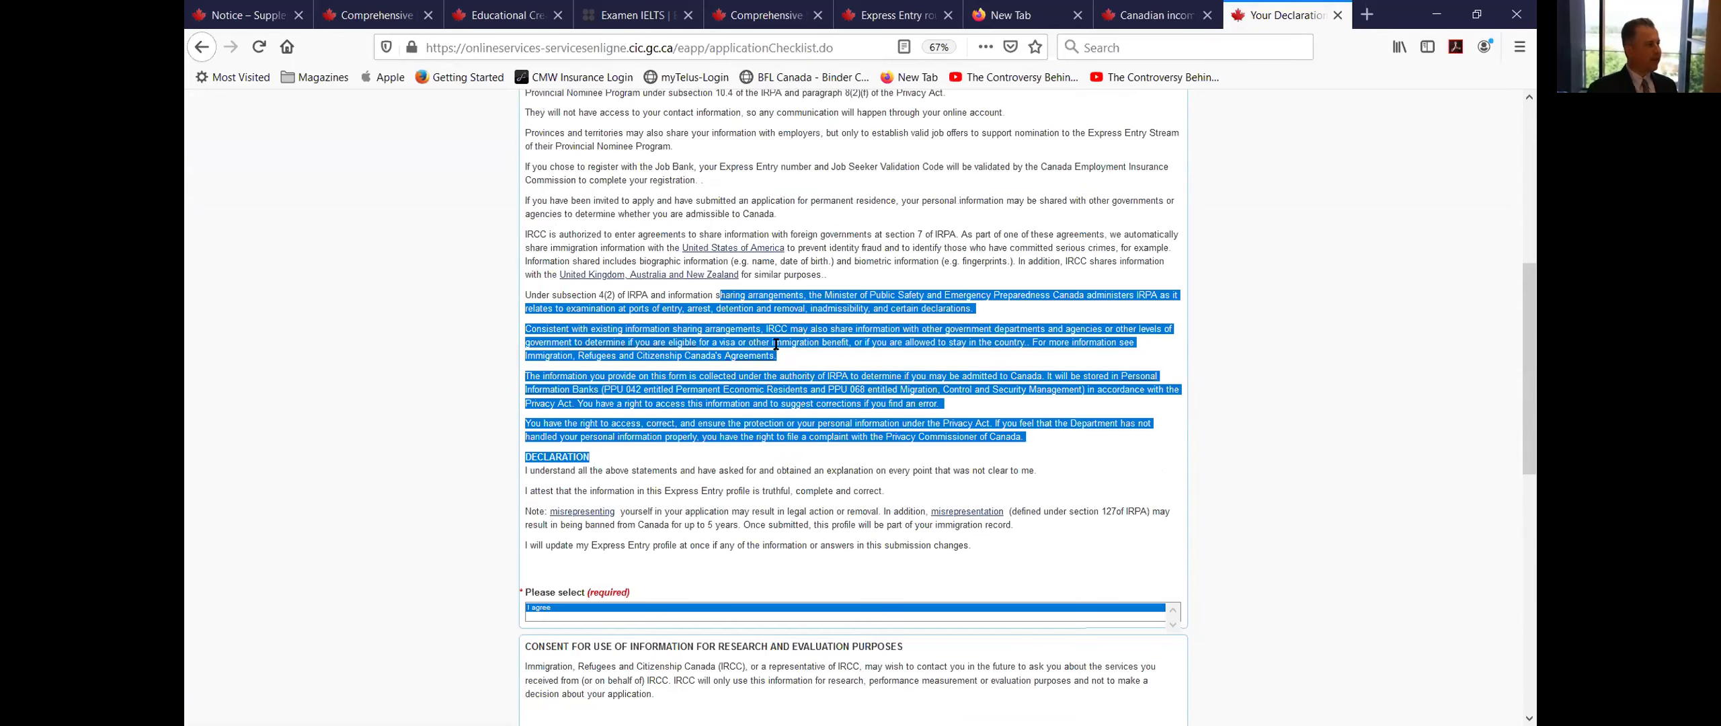
scroll(773, 344, "up", 4)
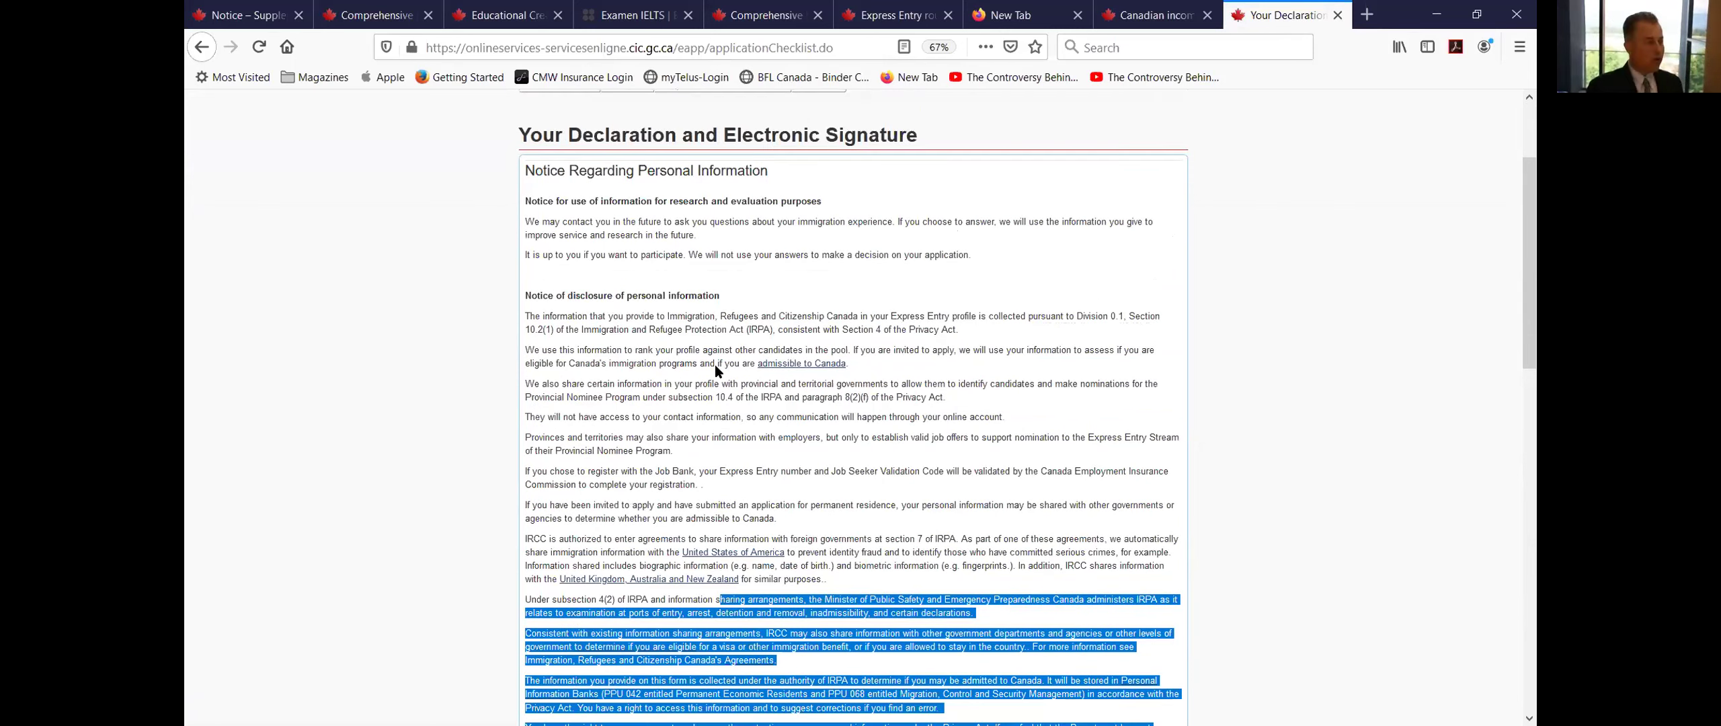
scroll(715, 365, "down", 15)
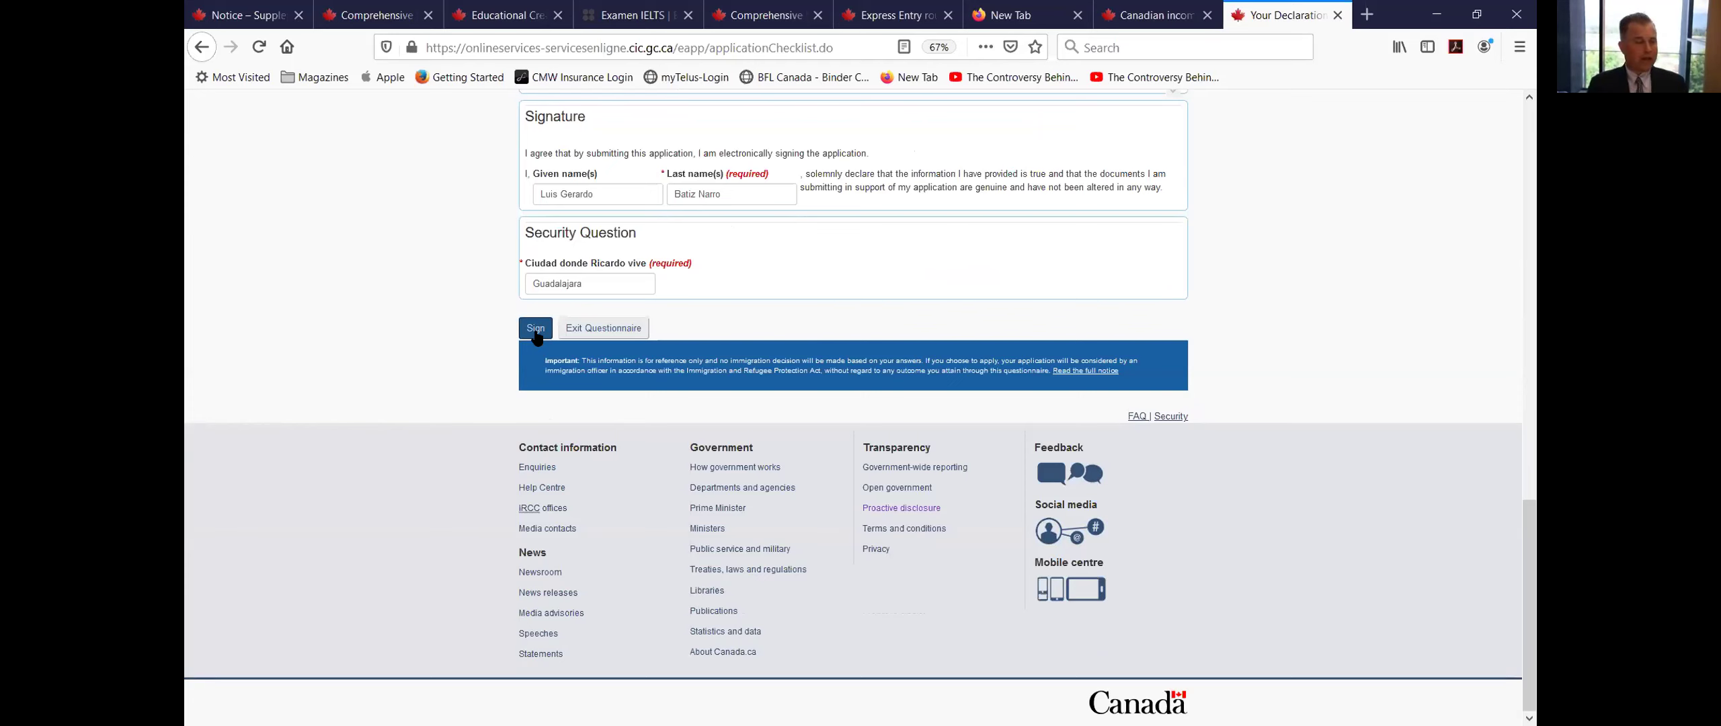
Step: Exit the declaration questionnaire and confirm to return to the account home with details saved
left_click(618, 333)
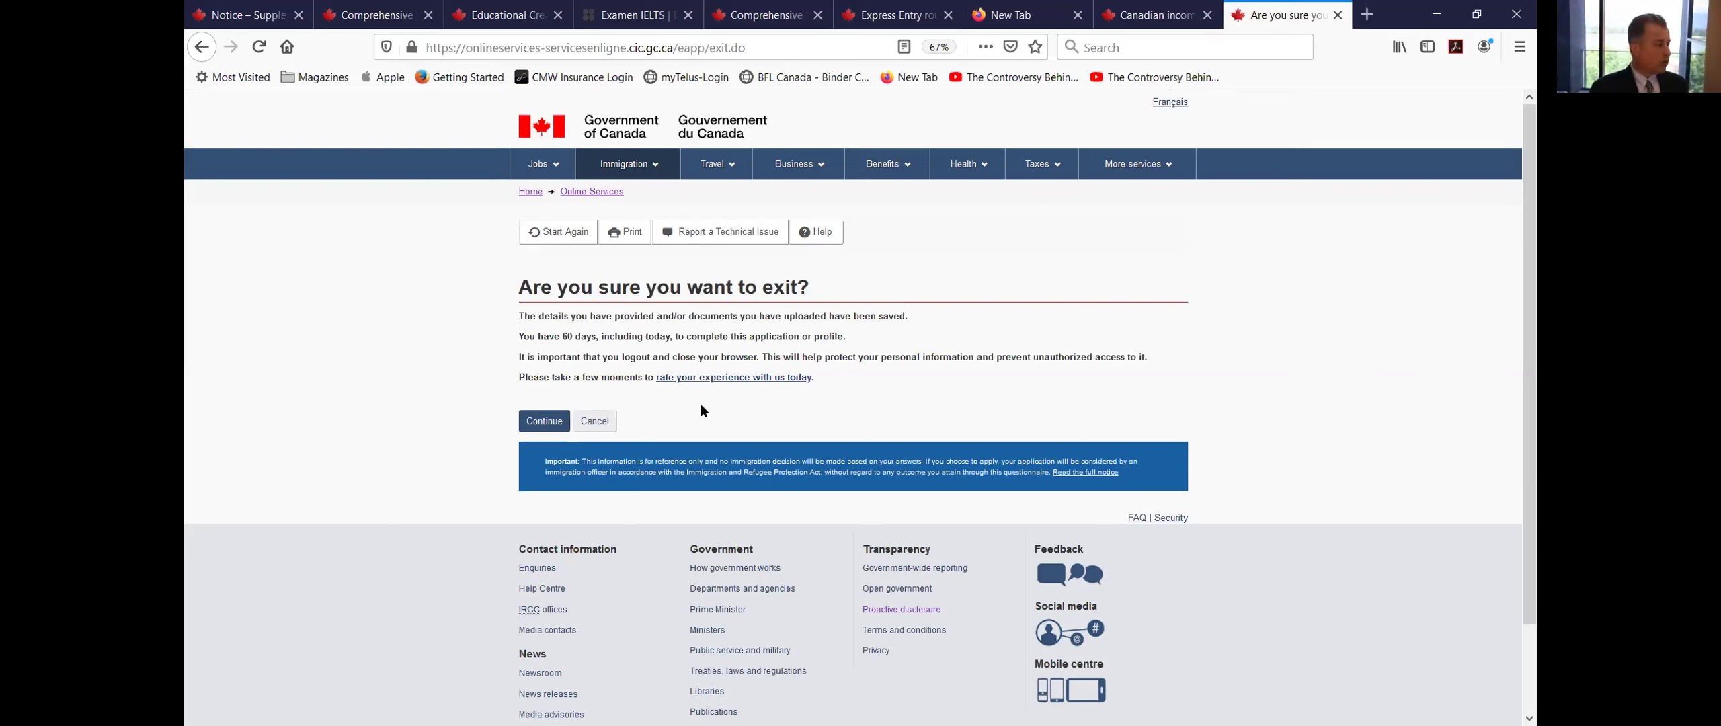
left_click(544, 421)
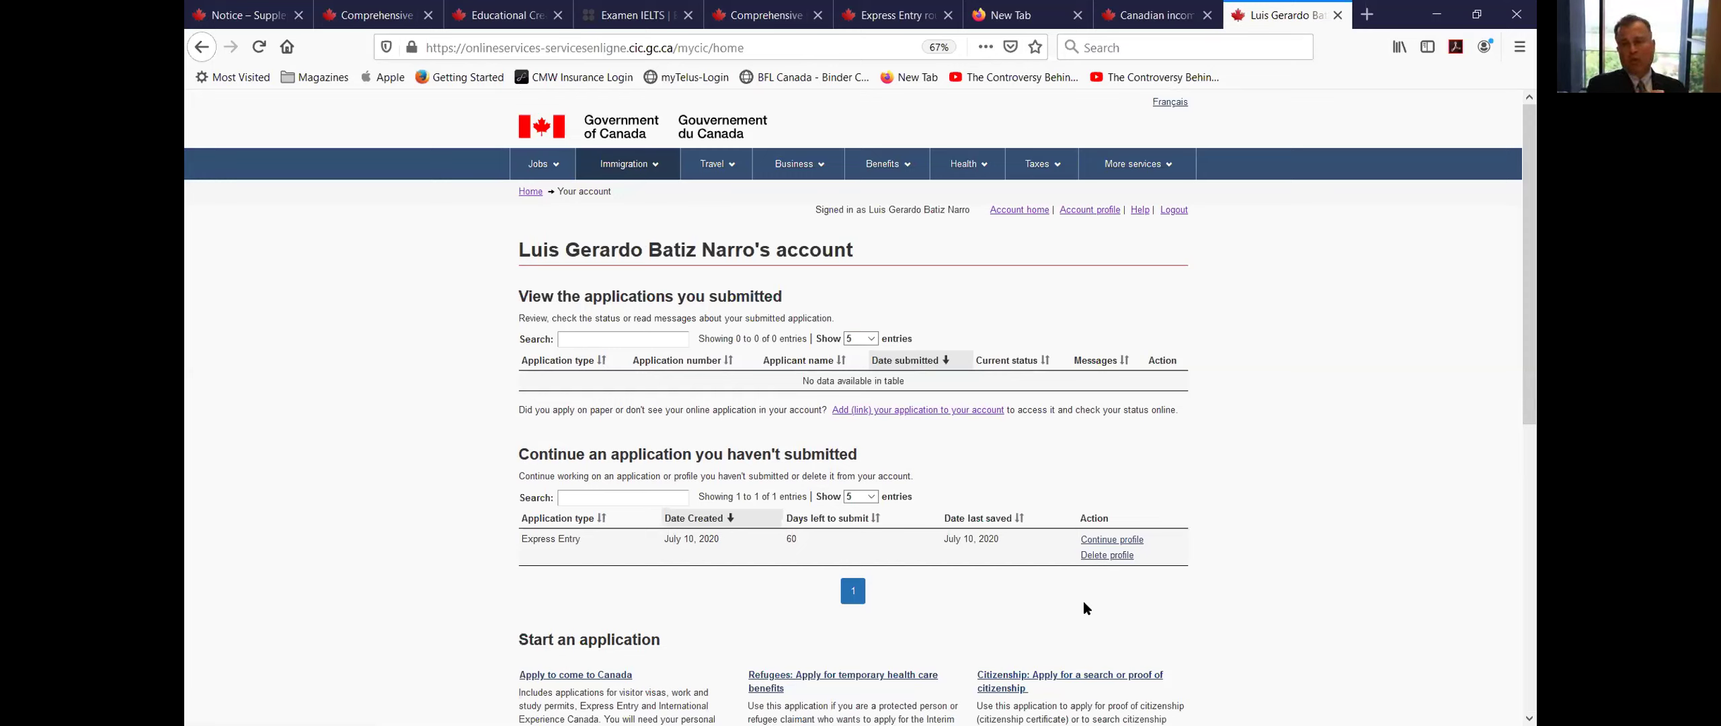
Step: Delete and confirm removal of the draft Express Entry profile, view Account profile, then return to Account home
left_click(1107, 555)
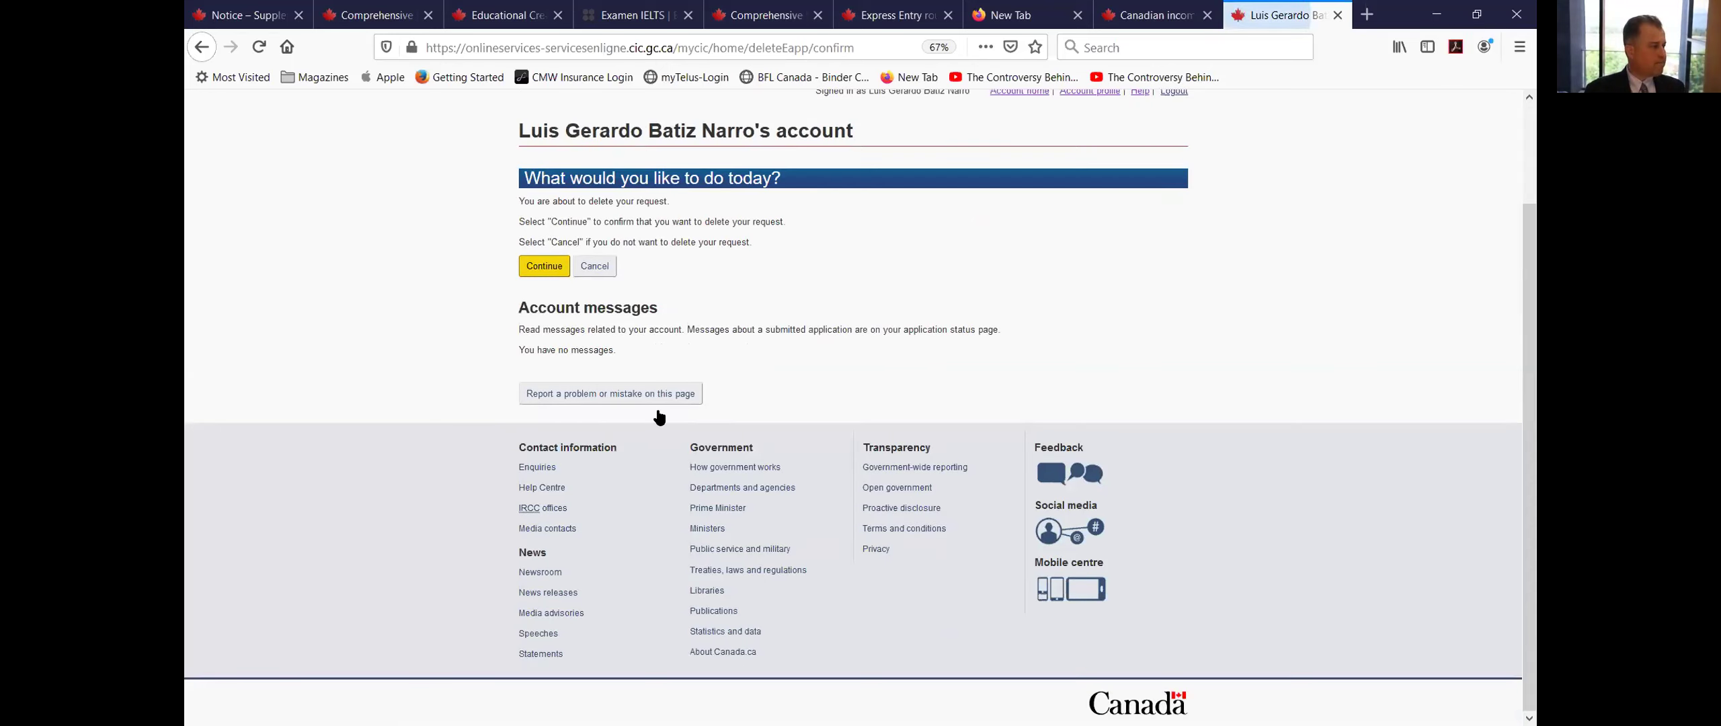
left_click(546, 268)
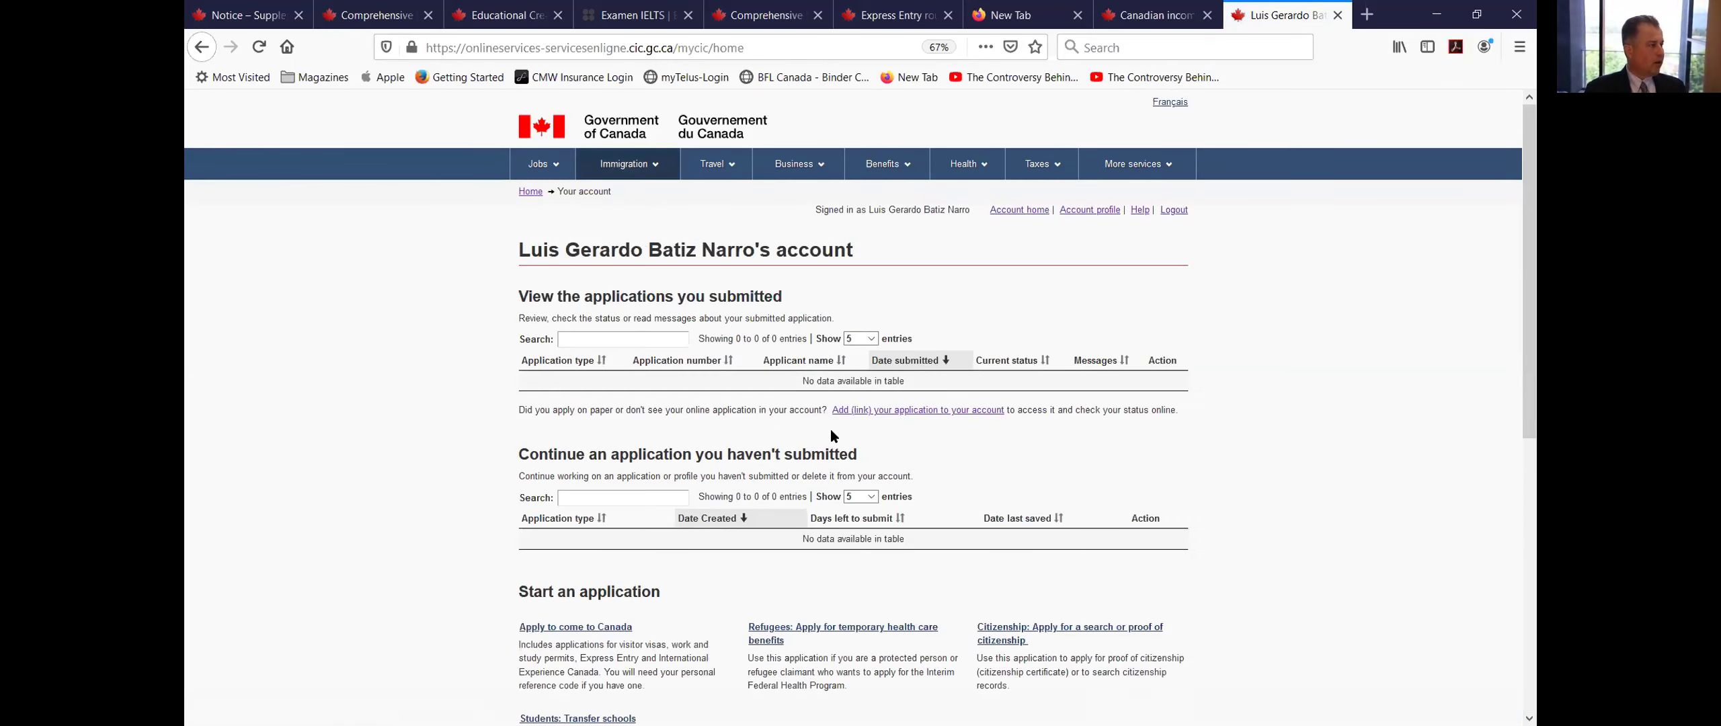
left_click(1088, 211)
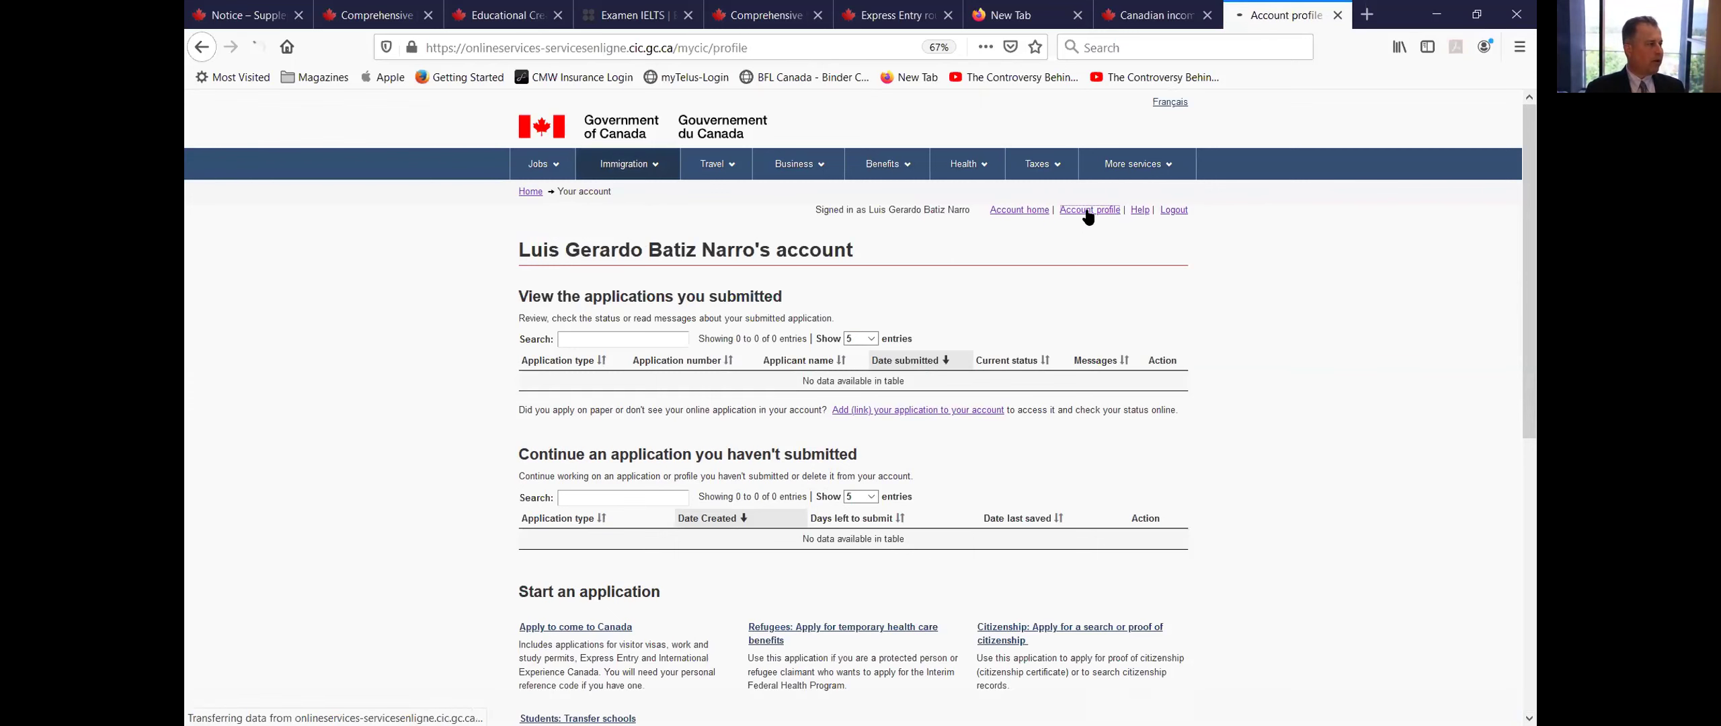
left_click(860, 344)
left_click_drag(810, 344, 855, 347)
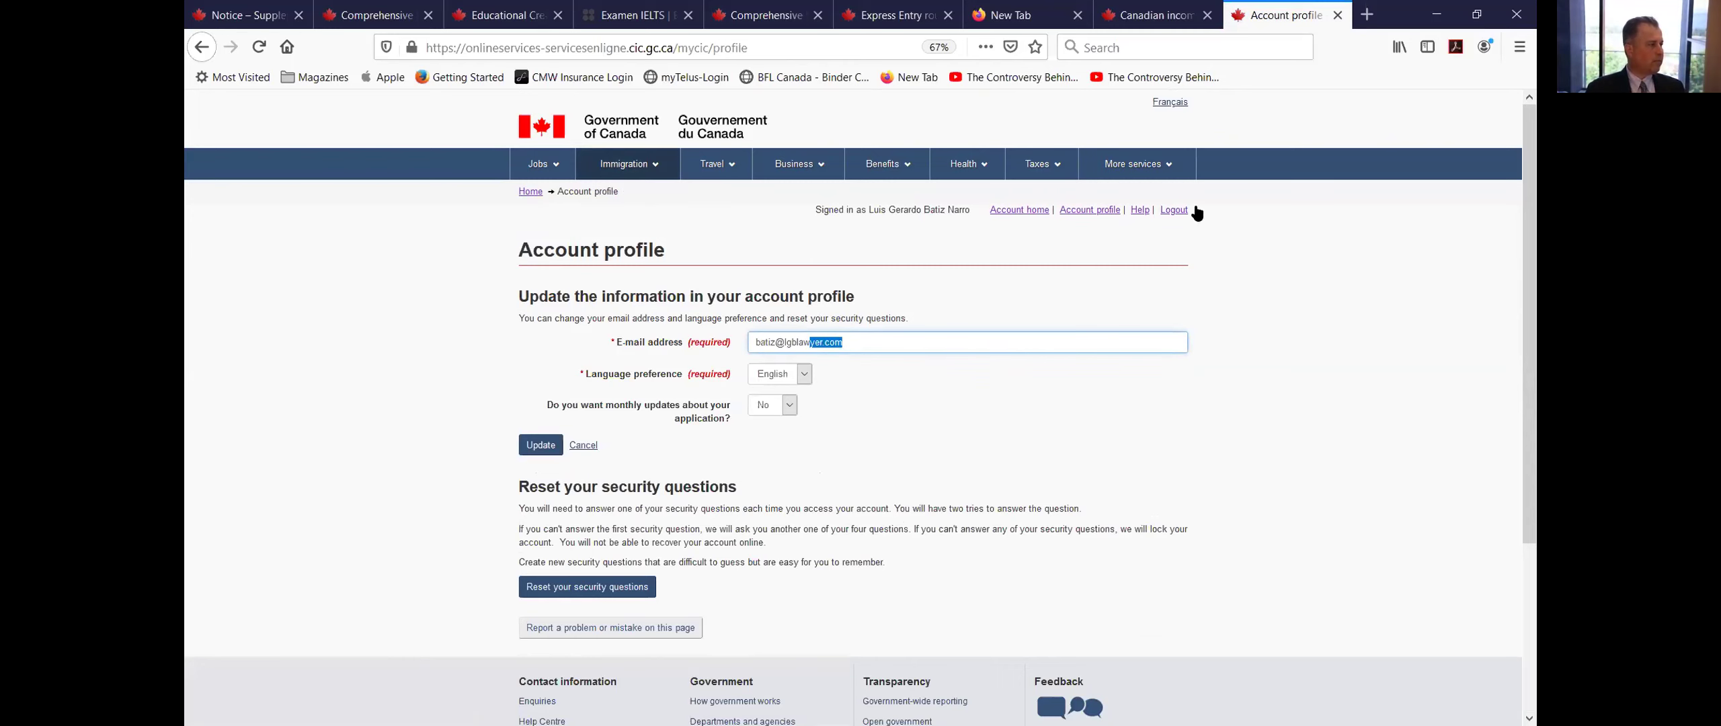
left_click(1048, 210)
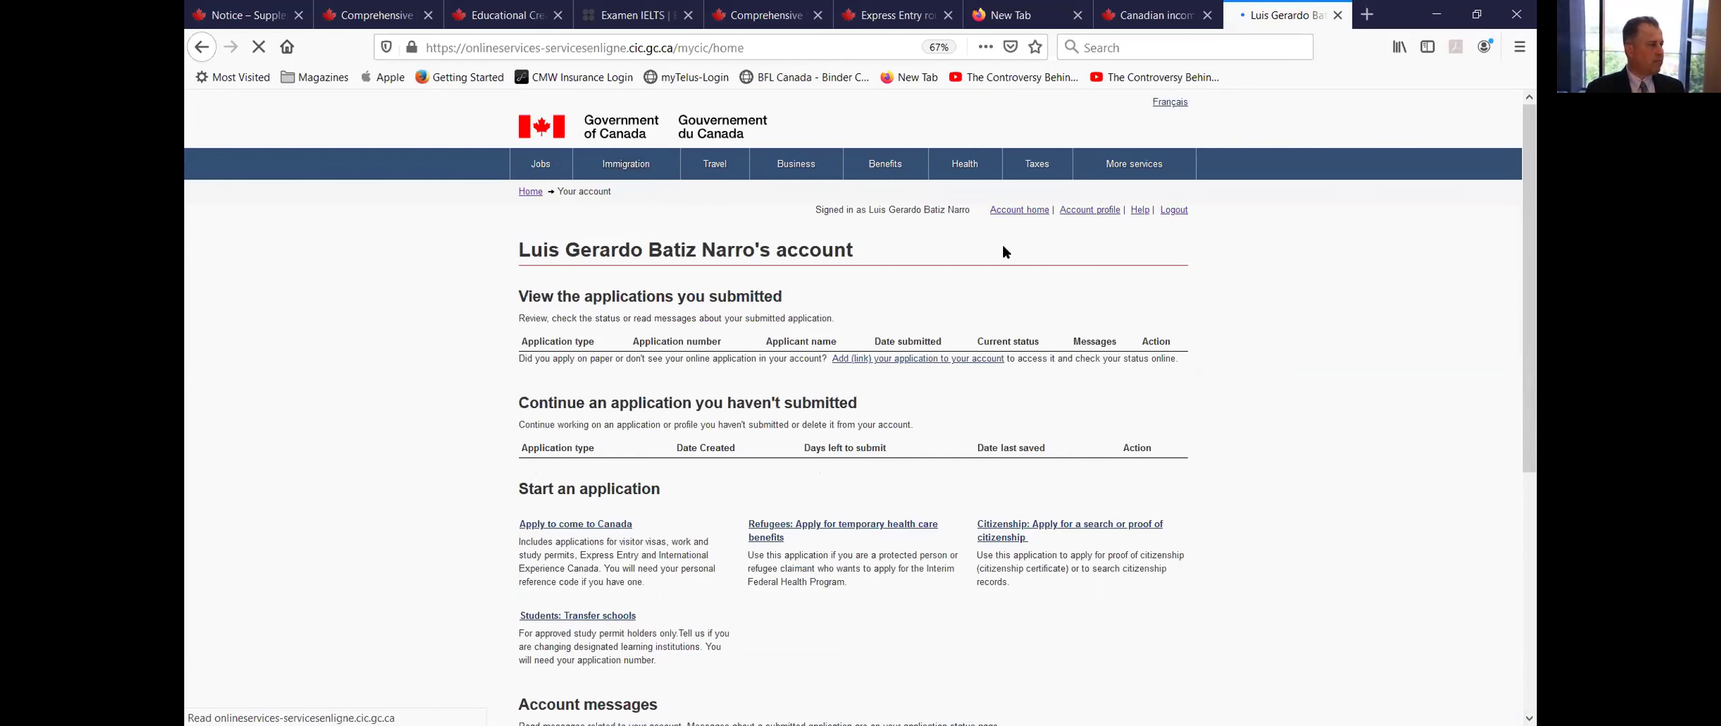
scroll(839, 542, "down", 2)
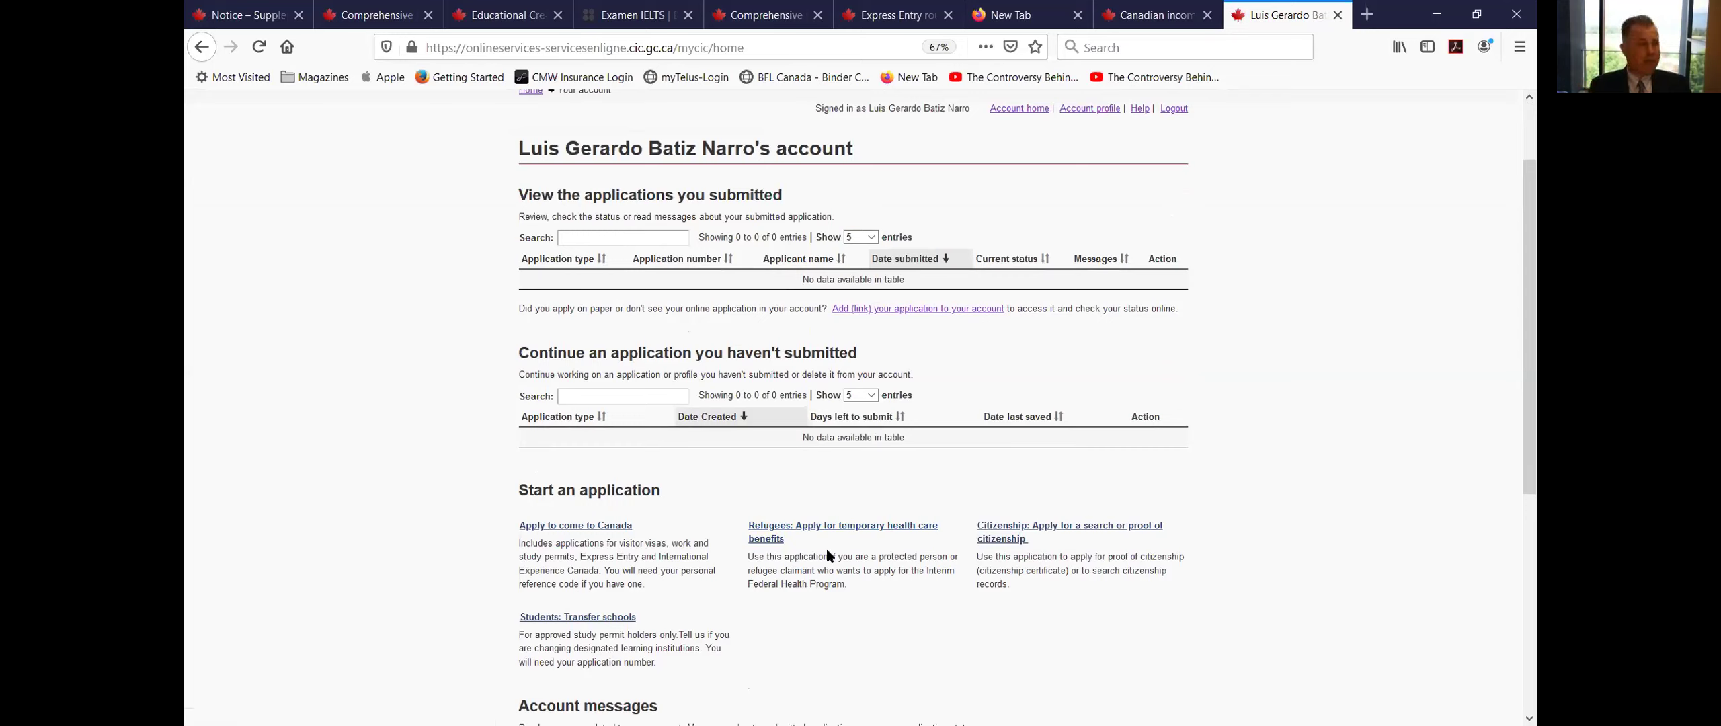
Step: Return to the CRS tool and review its answers, including 1 year Canadian and 3+ years foreign work
left_click(357, 15)
scroll(624, 316, "up", 10)
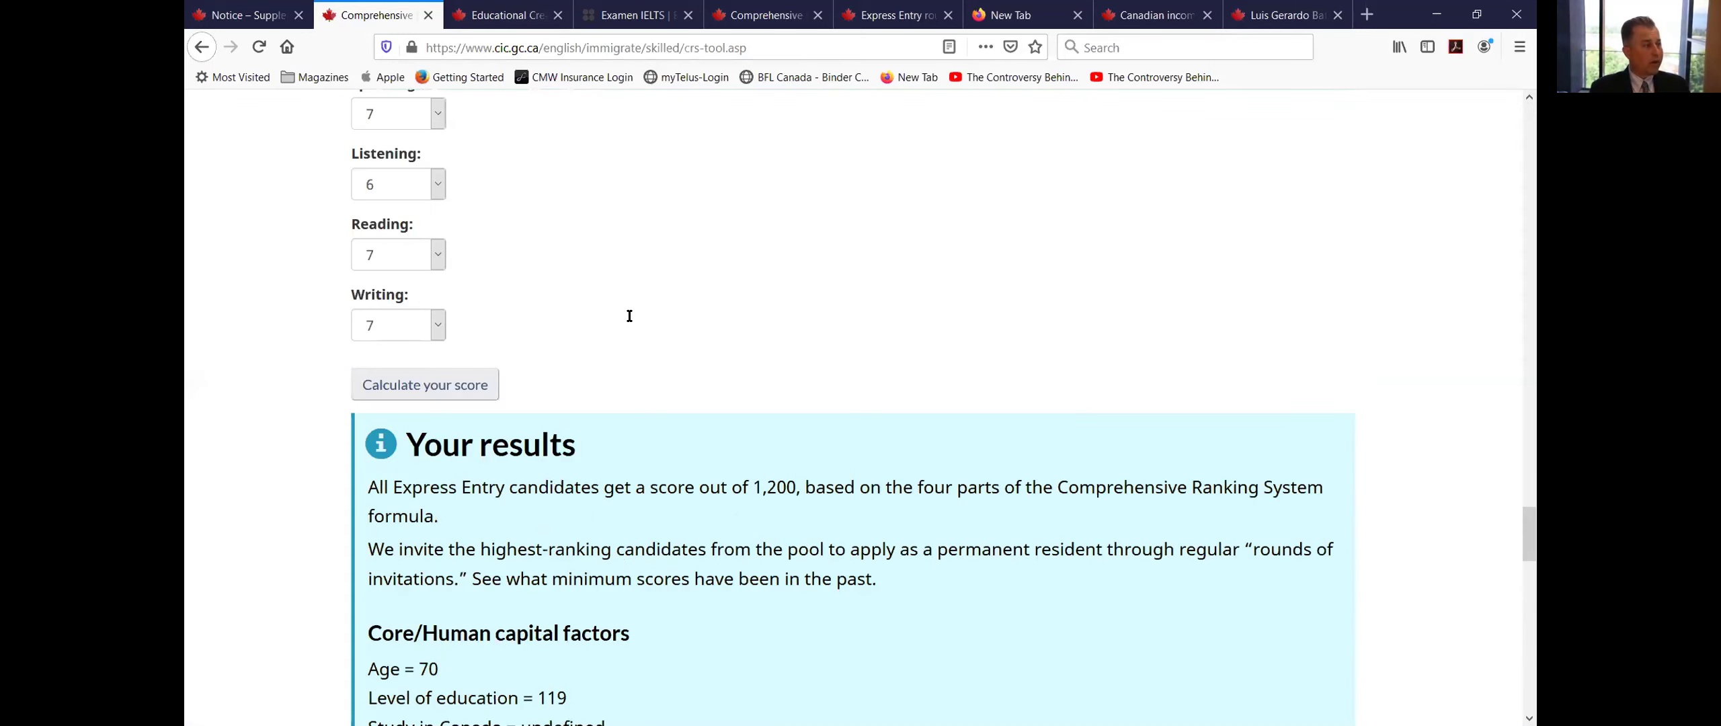
scroll(629, 315, "up", 15)
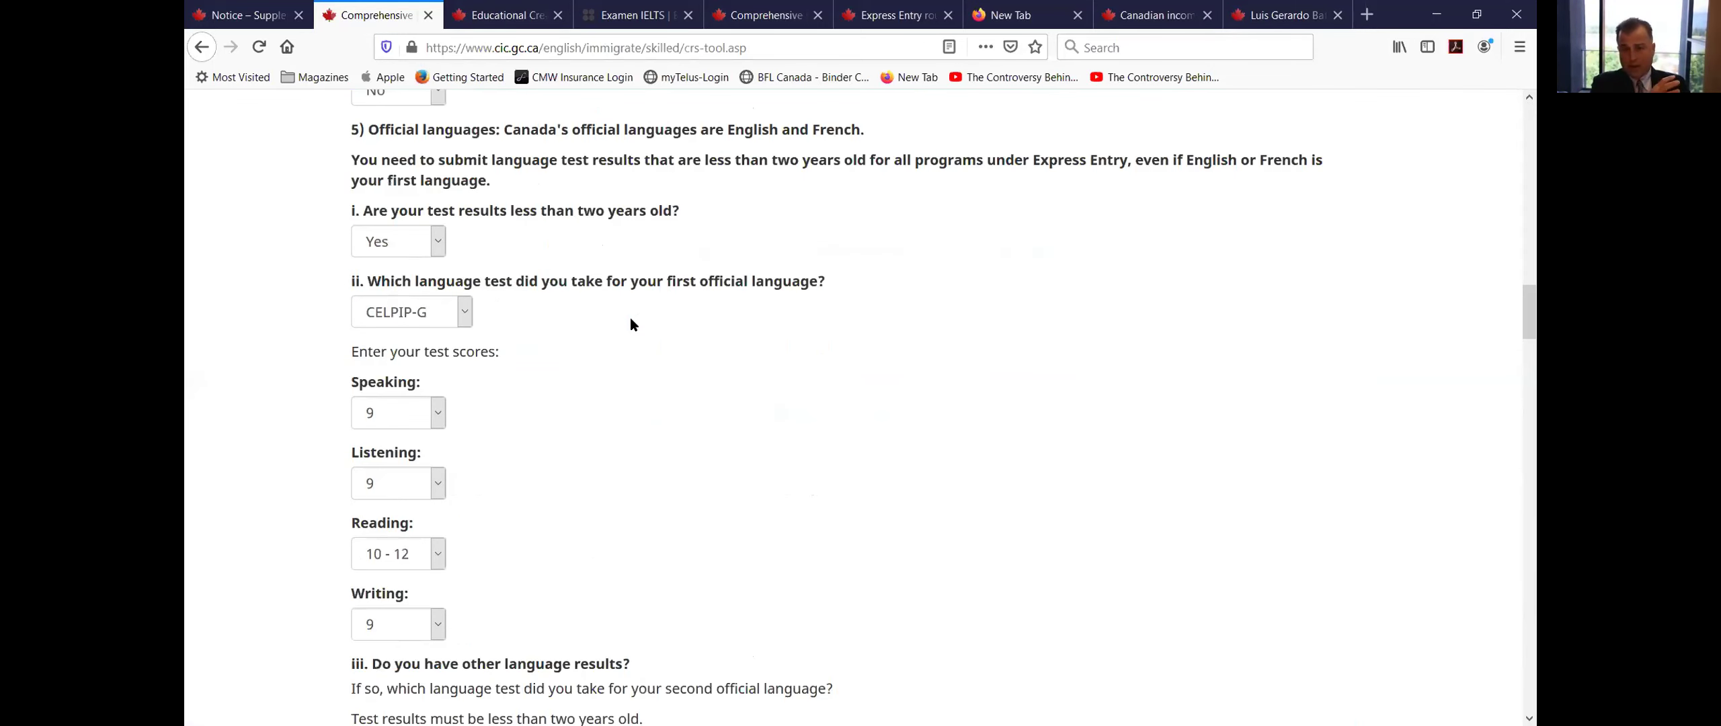
scroll(629, 333, "up", 6)
scroll(628, 332, "up", 15)
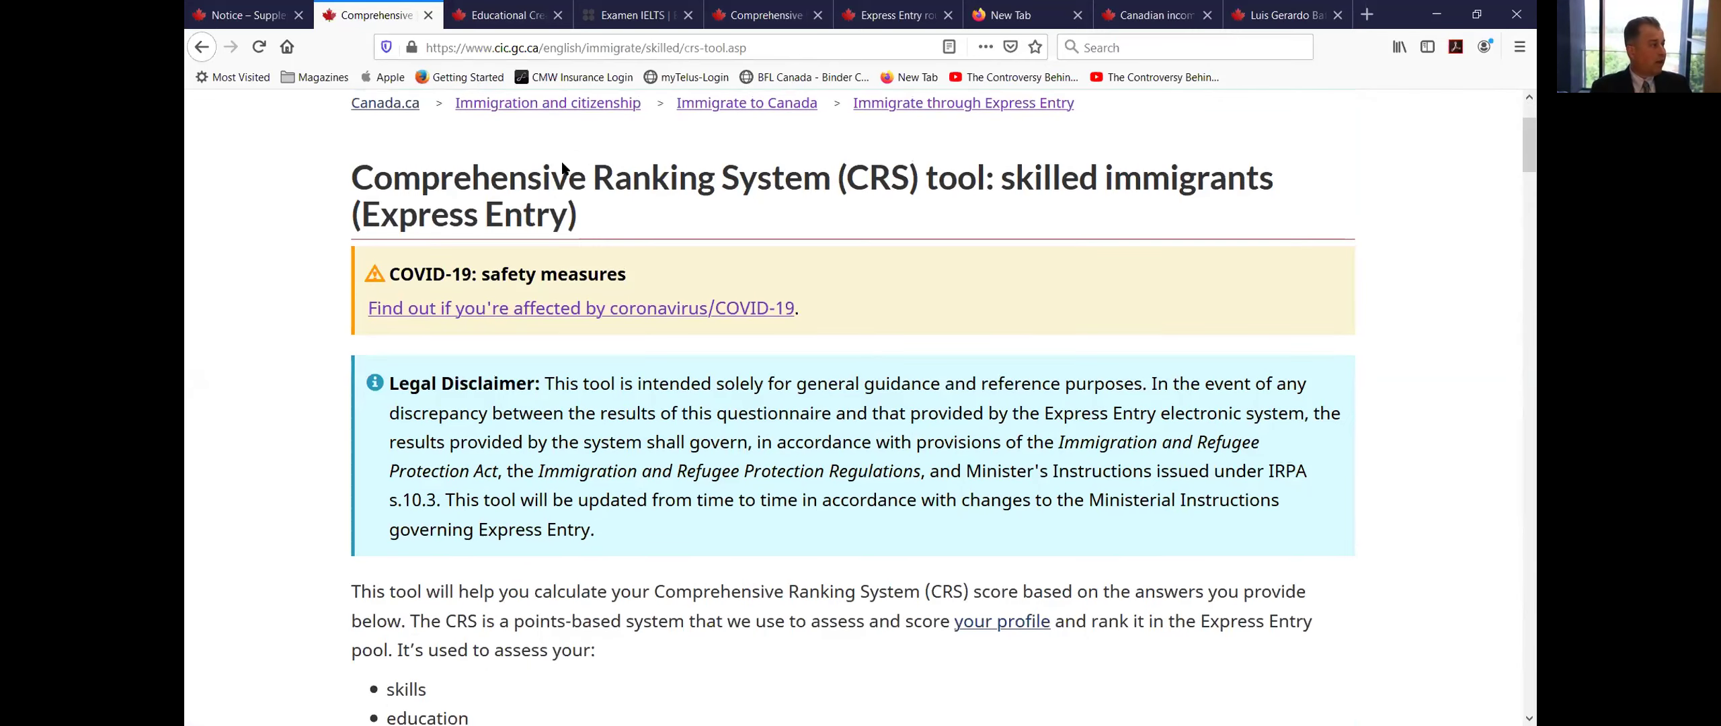
scroll(563, 168, "up", 4)
scroll(741, 238, "down", 10)
scroll(729, 304, "down", 20)
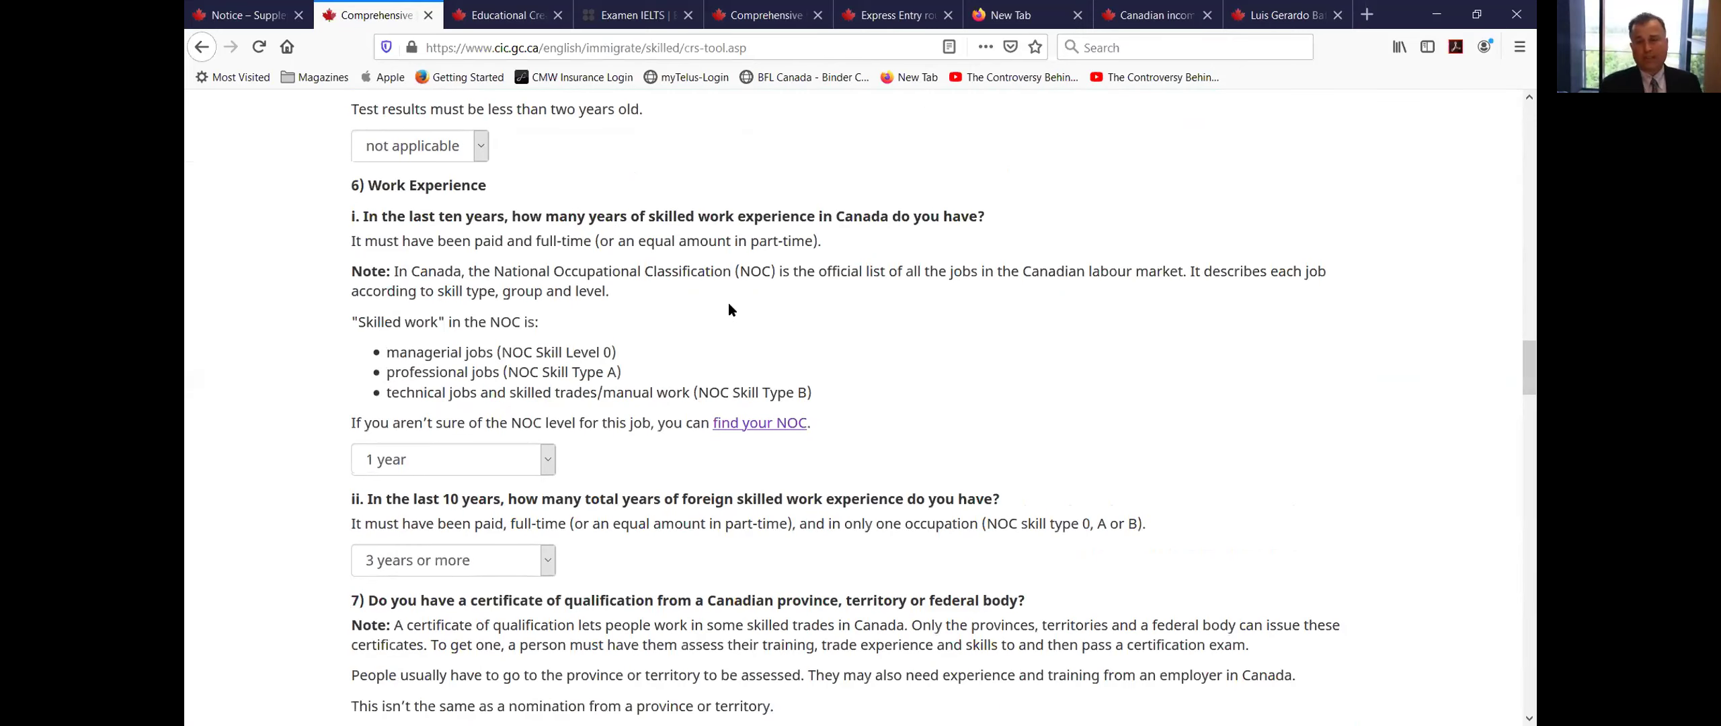